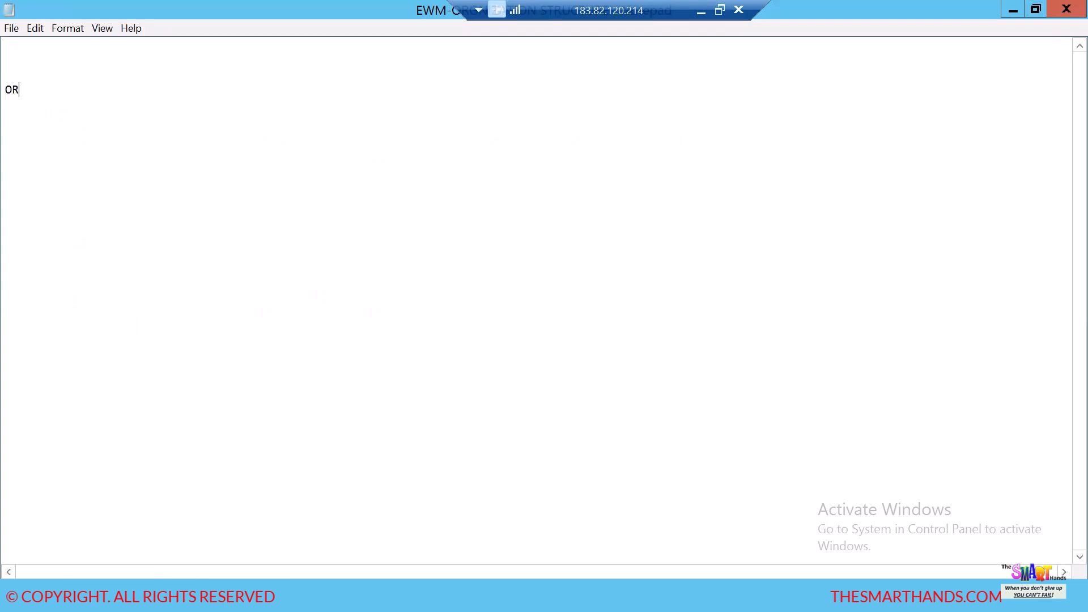
- Write the heading "EWM ORGANIZATION STRUCTURE:" in the note
key(BackSpace)
key(BackSpace)
text(EWM ORGA)
key(BackSpace)
text(ANIZATION ST)
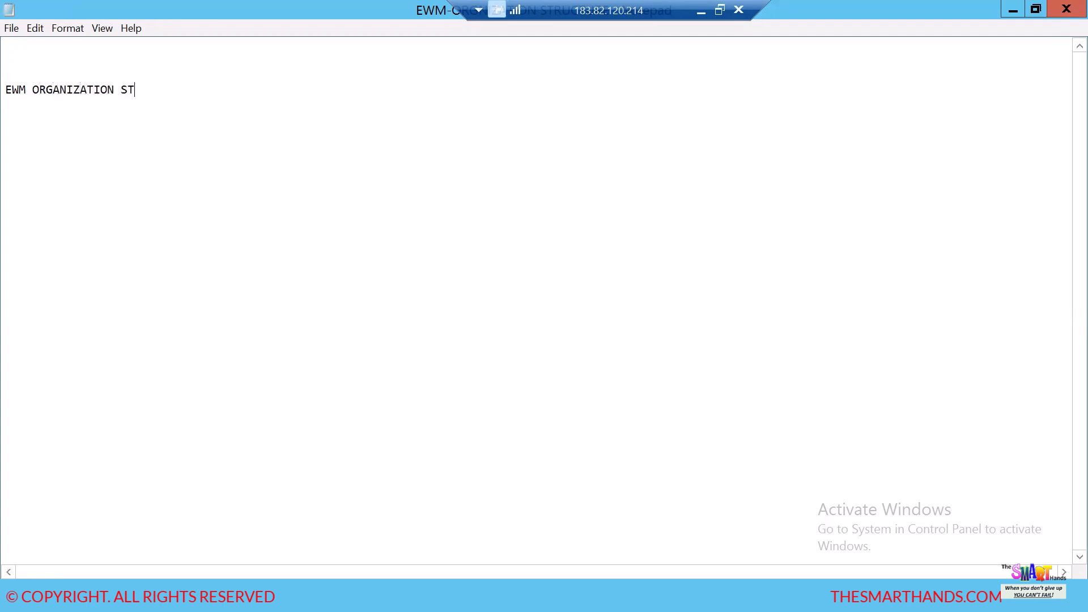
text(RUCUT)
key(BackSpace)
- List the first two organization levels below the heading: "1) WAREHOUSE NUMBER" and "2) STORAGE TYPE"
key(BackSpace)
text(TURE:  )
text(1)
text() WAREHOUSE N)
text(U)
key(BackSpace)
text(NUMBER )
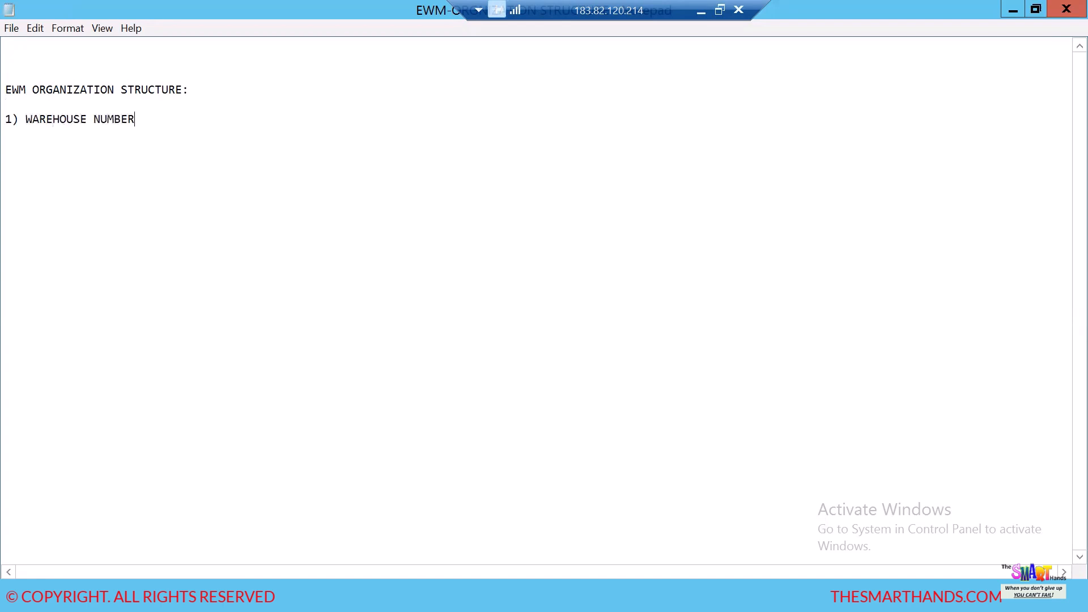
text(2) STORAGE TYPOE)
key(BackSpace)
key(BackSpace)
text(E)
text(3)
text() )
text(STORAE)
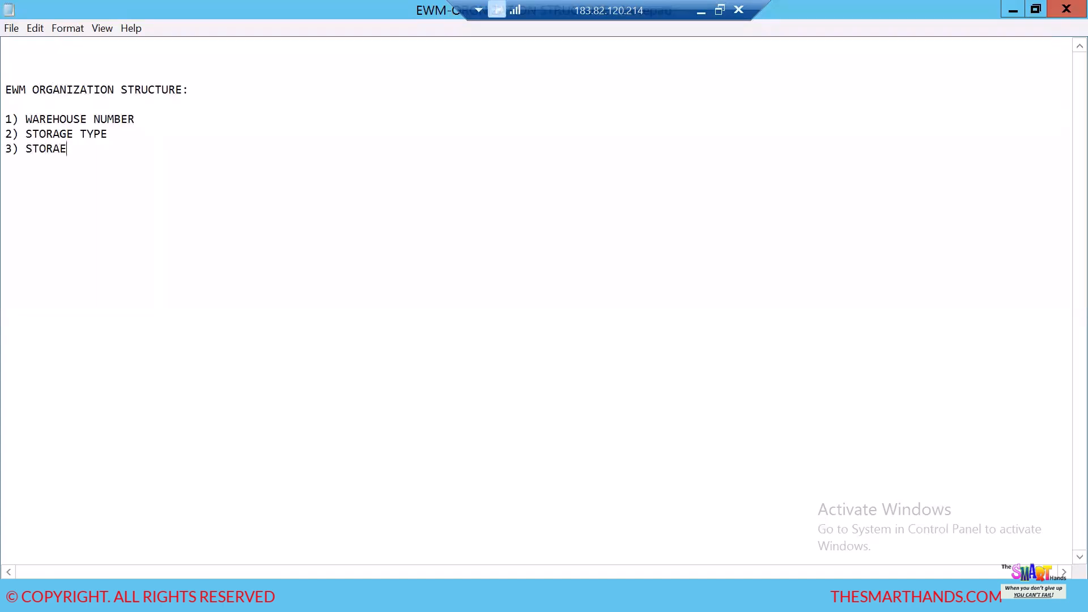
- Complete the list of organization levels with "3) STORAGE SECTIONS" and "4) STORAGE BIN."
key(BackSpace)
text(GE SECTIONS)
text(4)
text() STOR)
key(BackSpace)
text(O)
key(BackSpace)
text(RATE)
key(BackSpace)
key(BackSpace)
text(GE BIN.   )
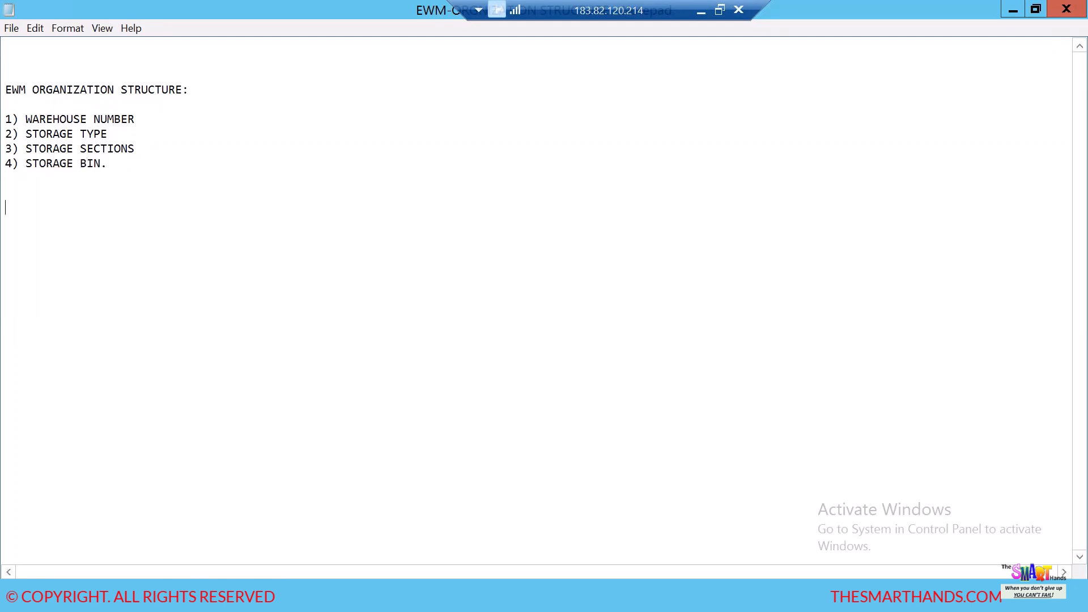
text(1)
text() DEFINE )
text(WARE)
text(HOUSE)
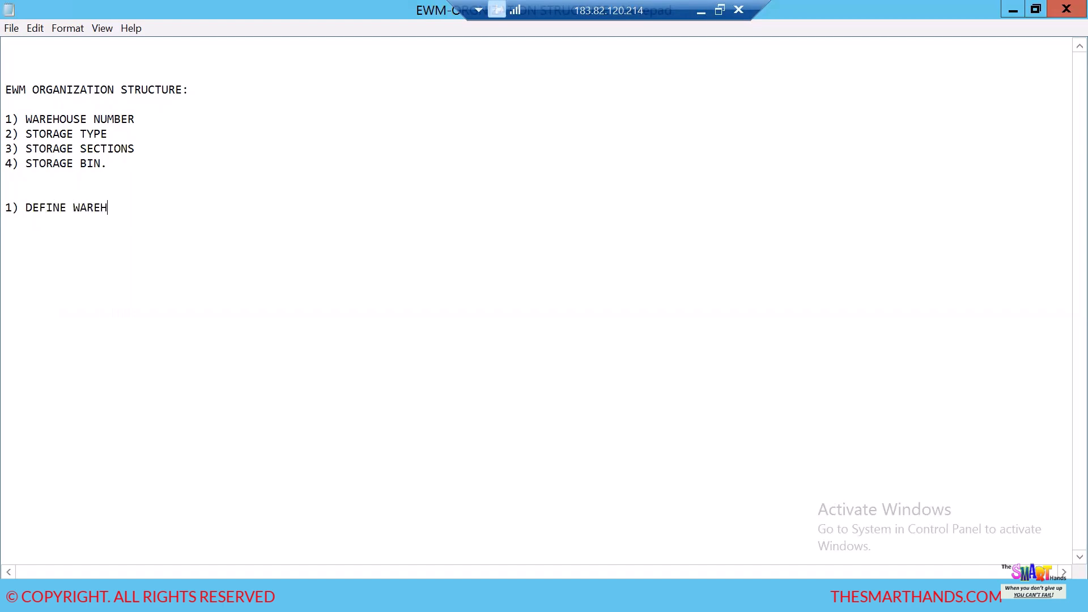
text( NUMBER)
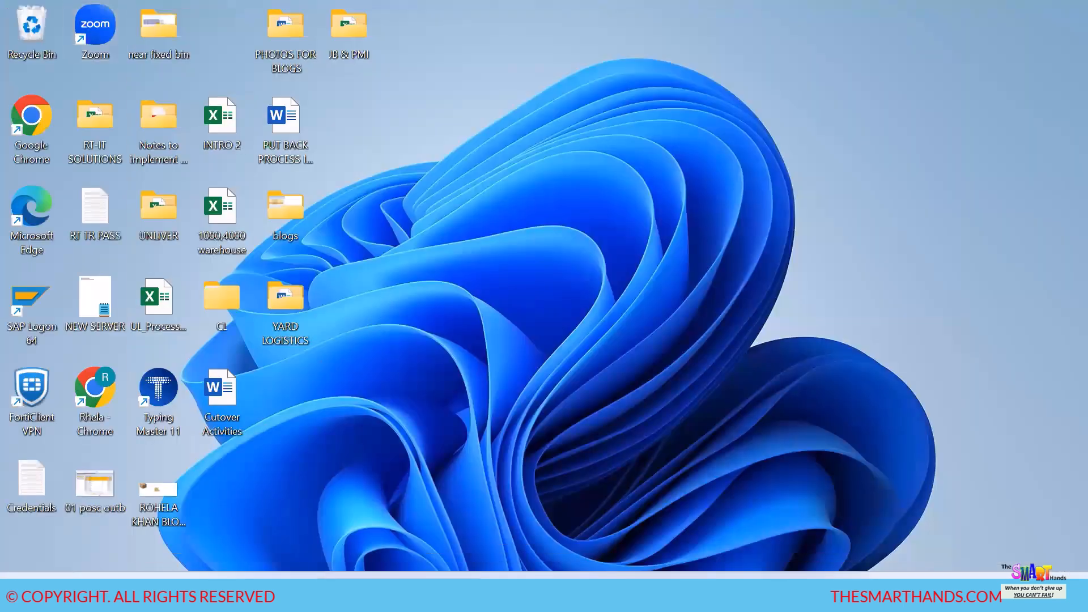
- Switch to SAP Easy Access, run transaction SPRO and display the SAP Reference IMG
key(super)
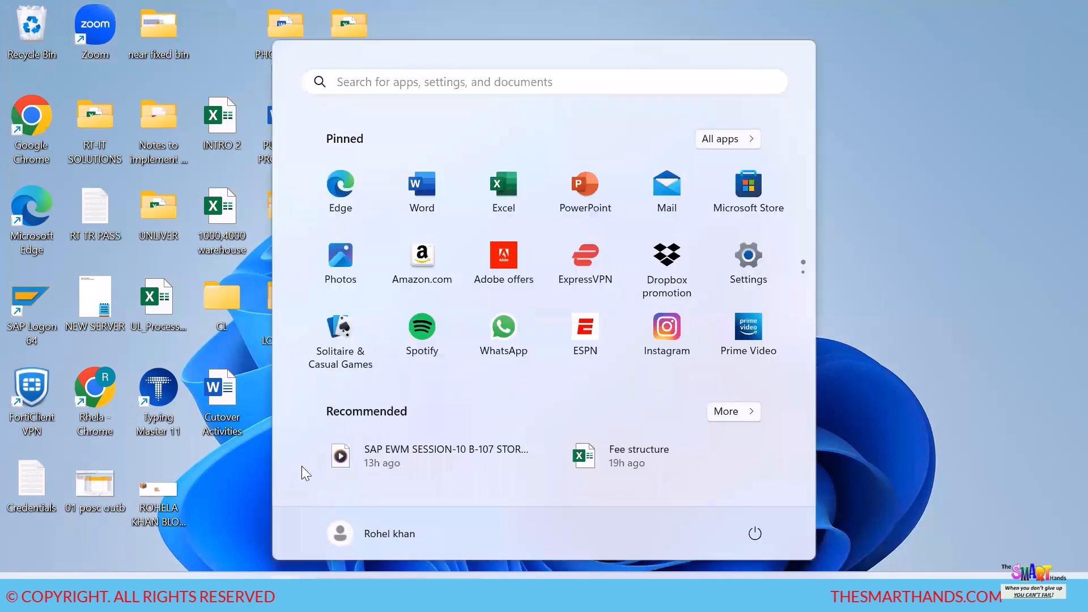
click(378, 85)
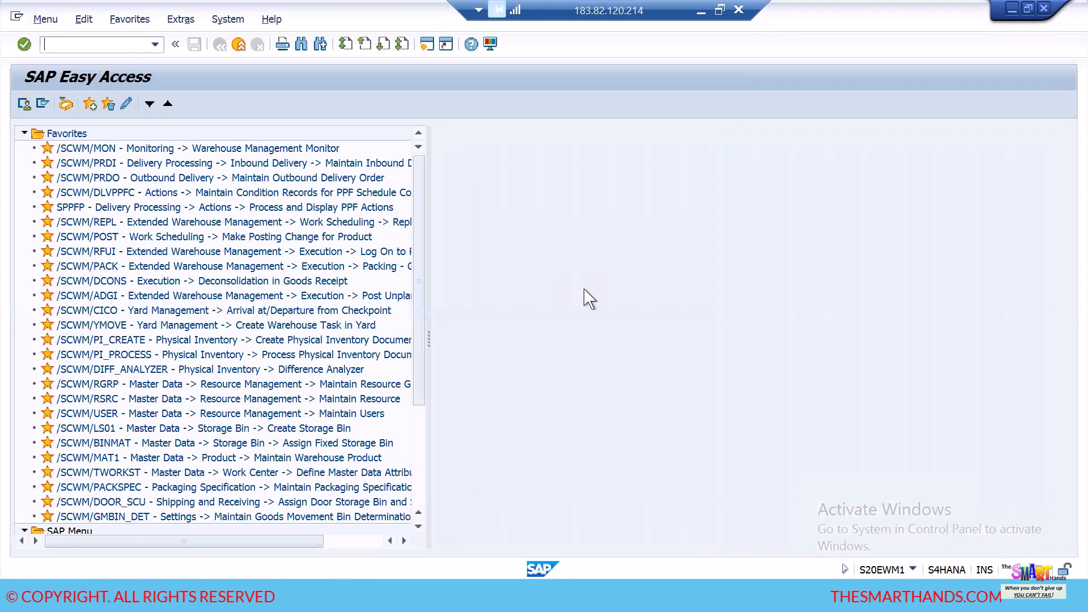
text(spro)
key(Return)
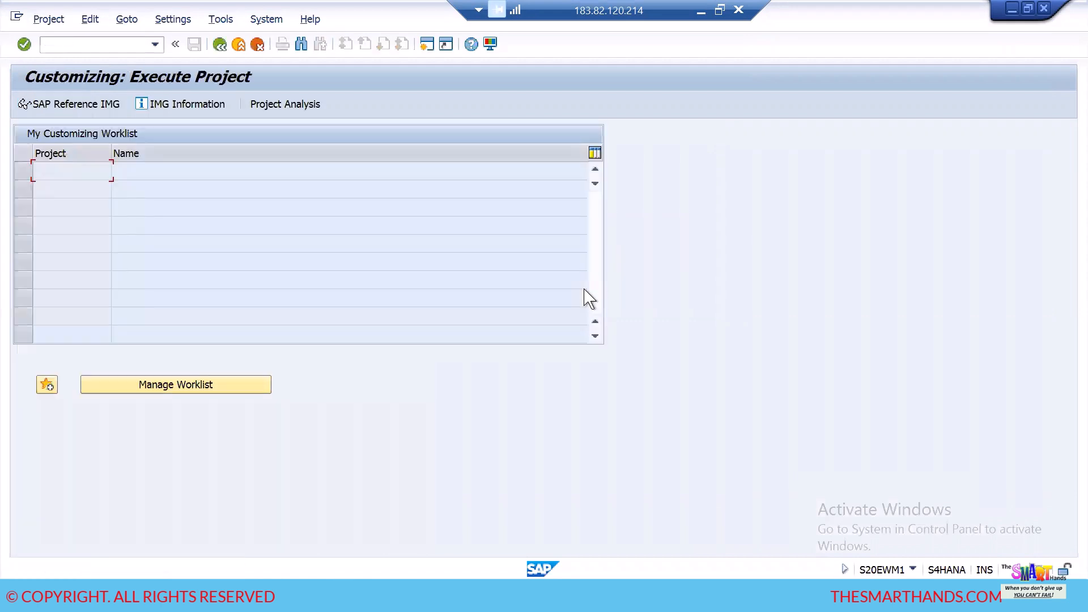
click(100, 106)
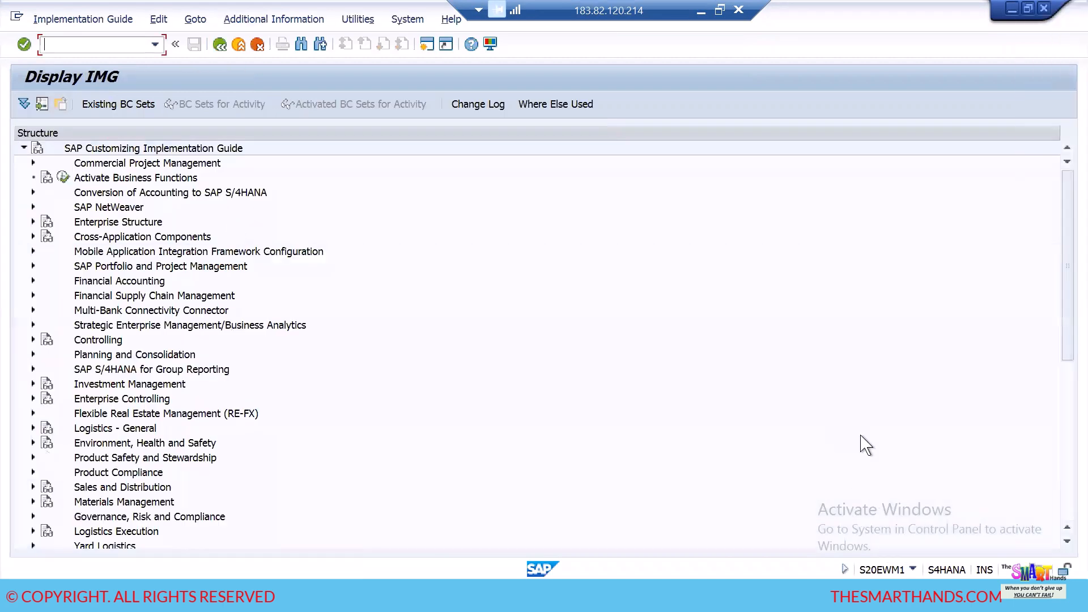
- Open the Define Warehouse Numbers activity under SCM Extended Warehouse Management, Extended Warehouse Management, Master Data
click(1068, 541)
click(1067, 541)
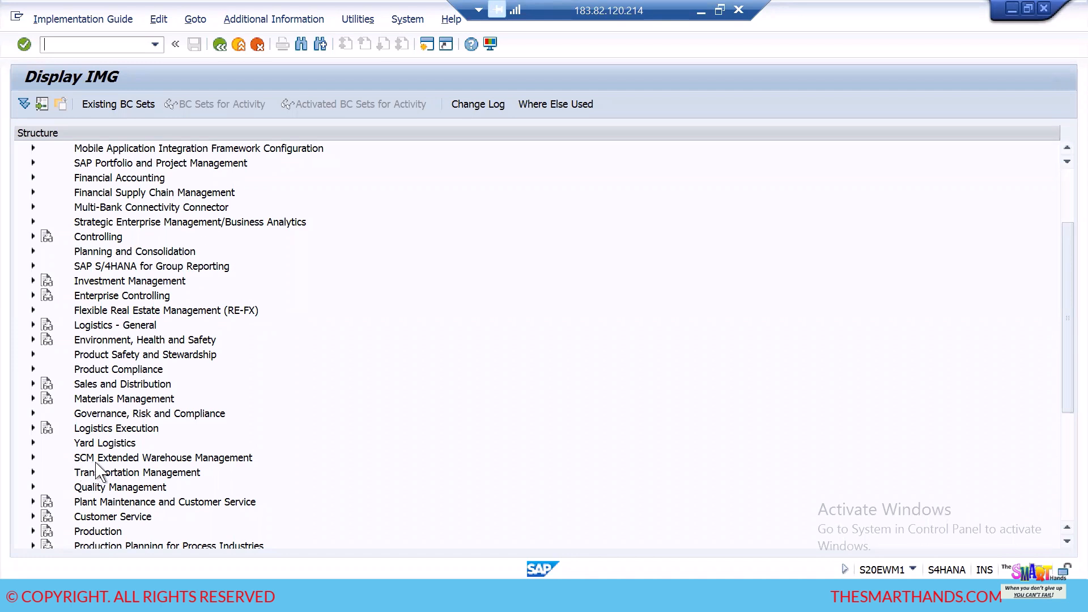
click(33, 458)
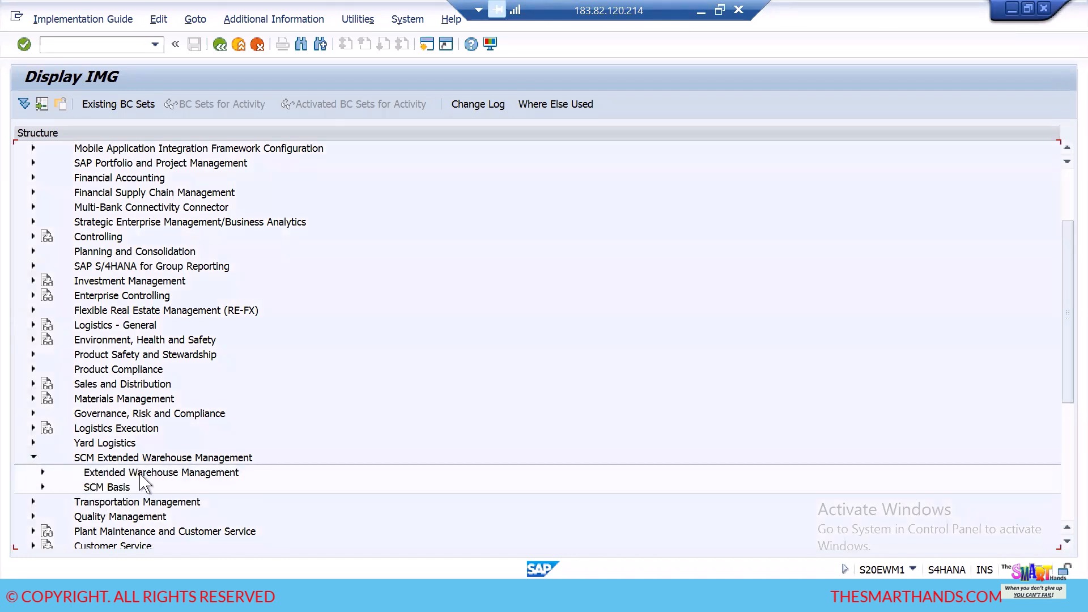
click(44, 473)
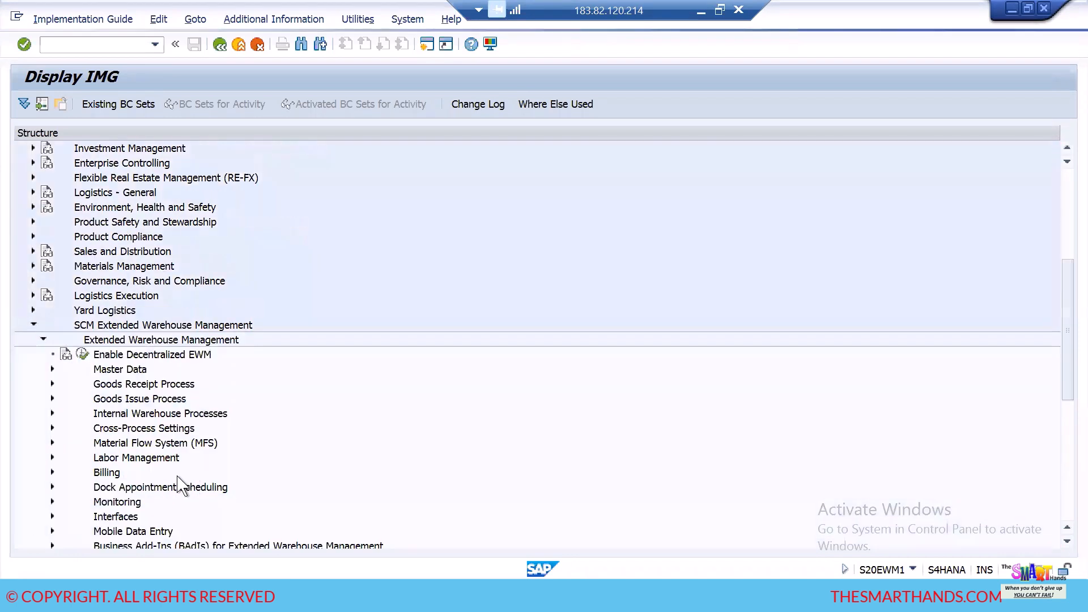
click(51, 370)
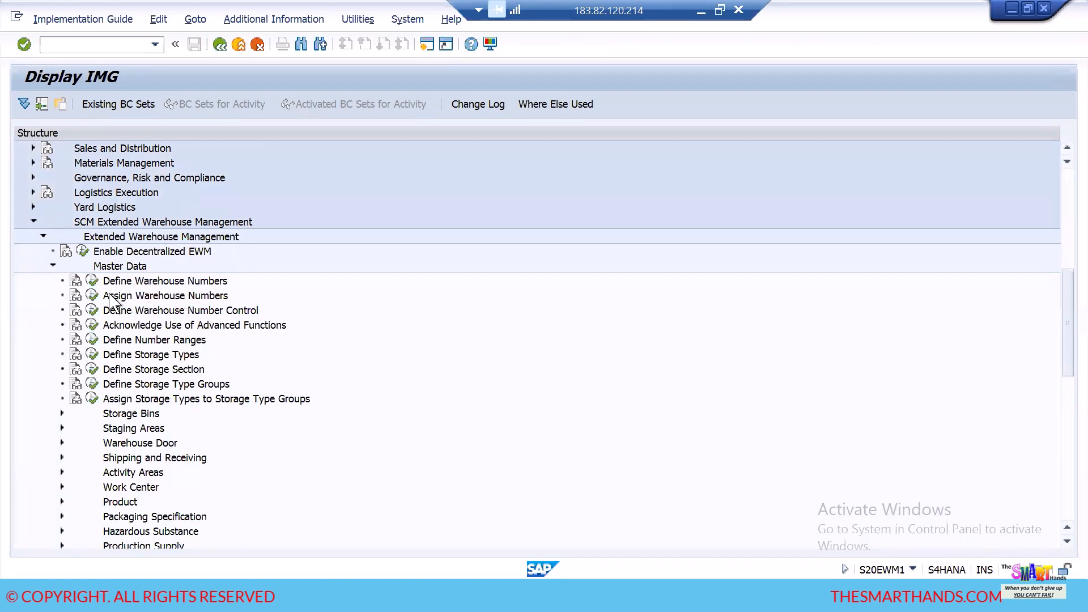
click(92, 283)
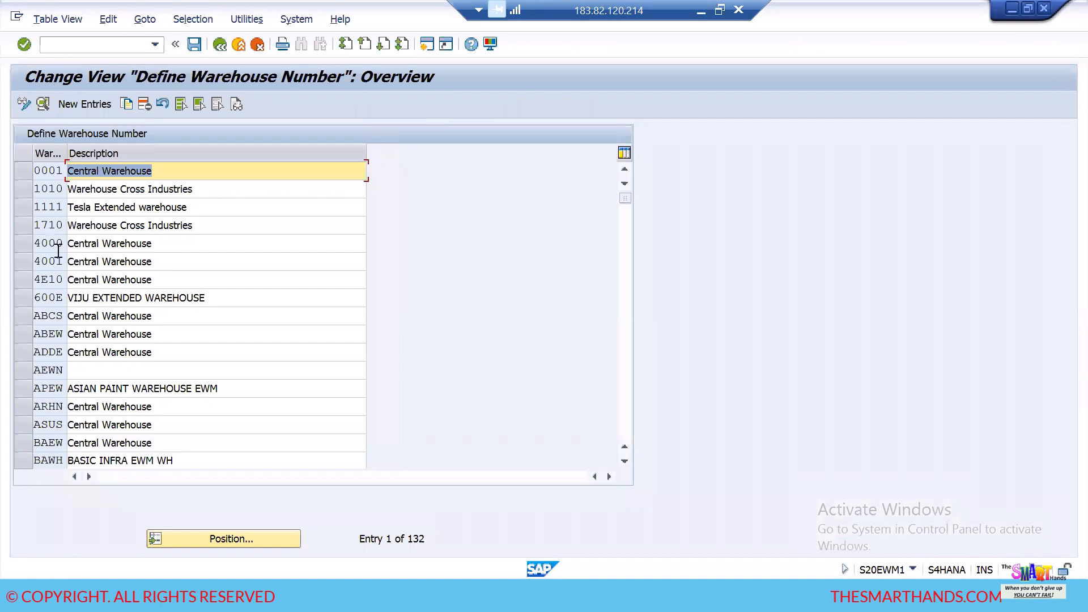
- Create a new warehouse entry with the warehouse number HDEW
click(95, 109)
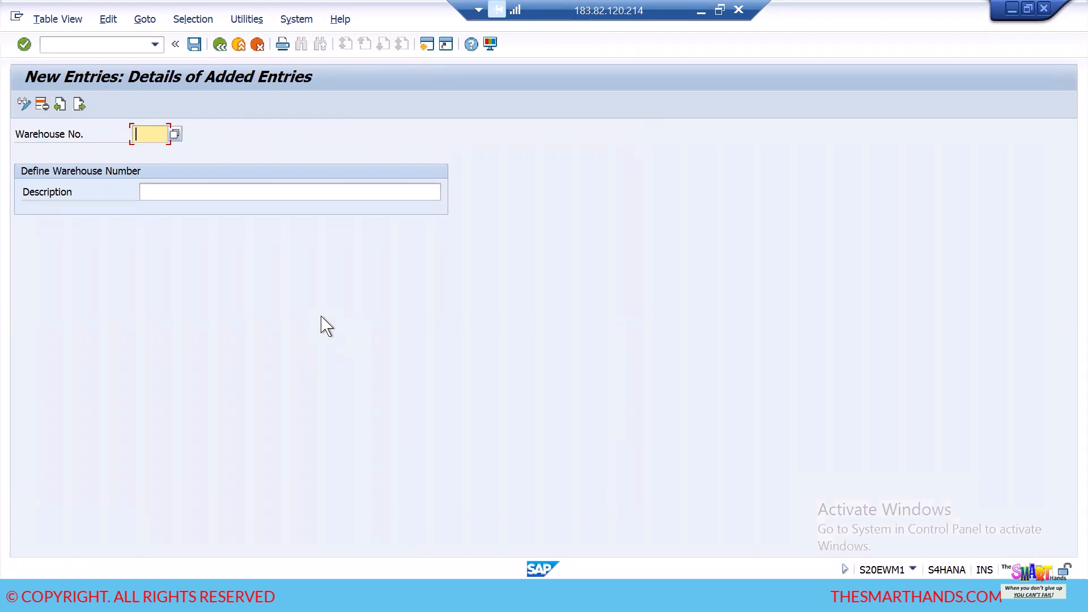
text(hdew)
key(BackSpace)
key(BackSpace)
key(BackSpace)
key(BackSpace)
text(HDEW)
key(Tab)
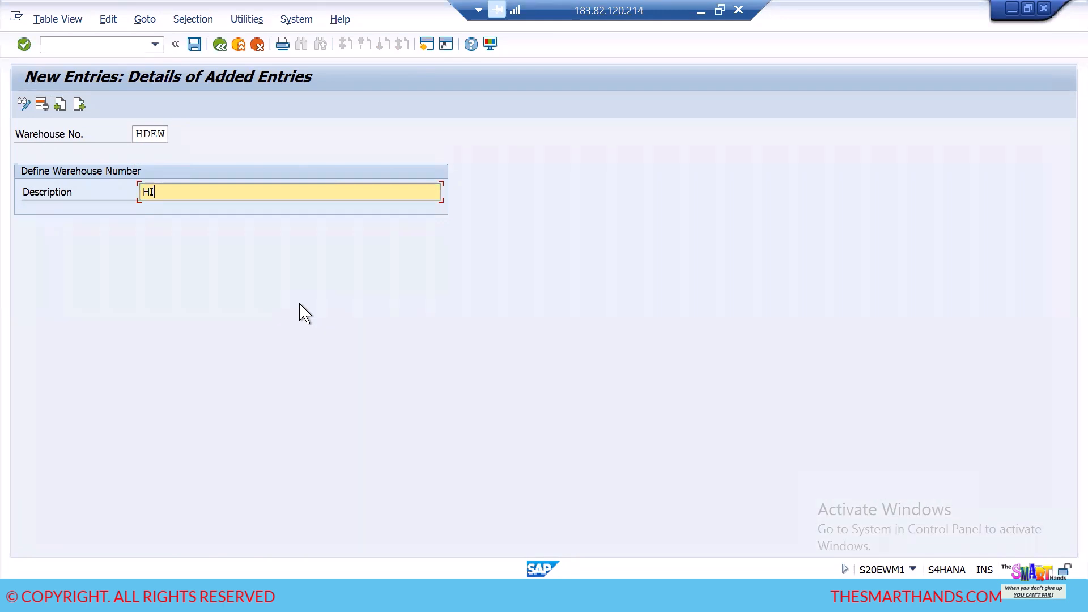
- Describe warehouse HDEW as "HINDUJA EWM WAREHOUSE" and save the new entry
key(BackSpace)
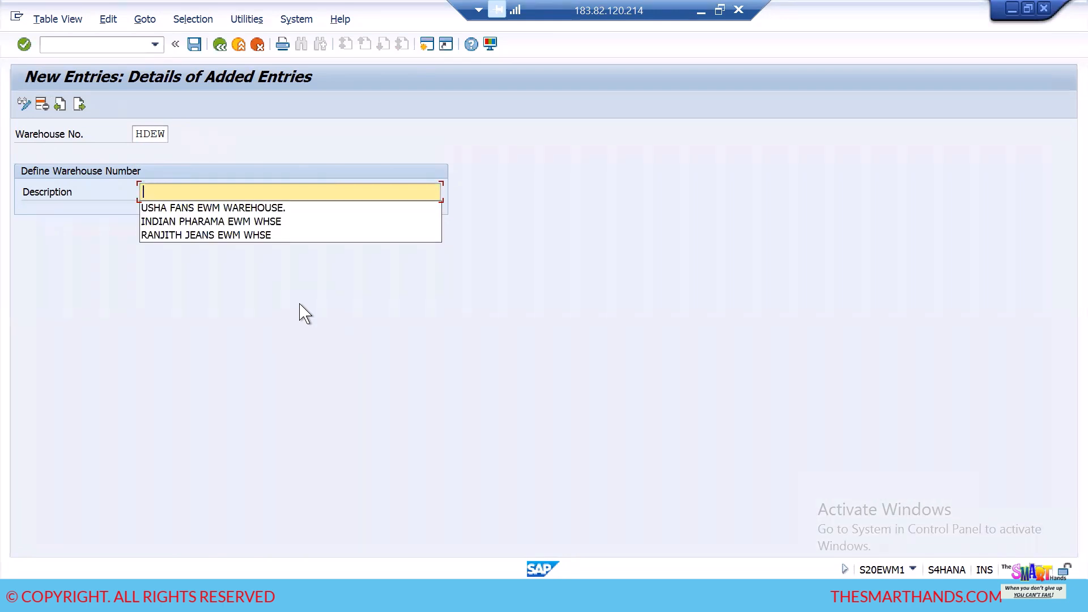
text(H)
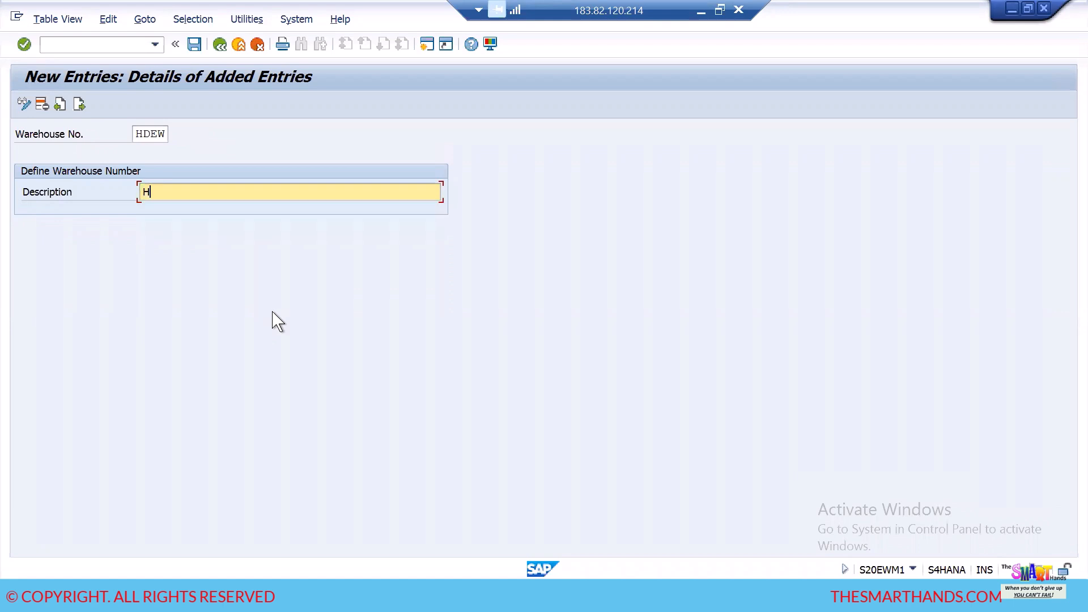
text(IMANS)
key(BackSpace)
key(BackSpace)
text(JA DA EWWH)
key(BackSpace)
key(BackSpace)
key(BackSpace)
key(BackSpace)
key(BackSpace)
key(BackSpace)
key(BackSpace)
key(BackSpace)
key(BackSpace)
key(BackSpace)
key(BackSpace)
key(BackSpace)
key(BackSpace)
key(BackSpace)
text(NDUJA EWM WARHHOUSE)
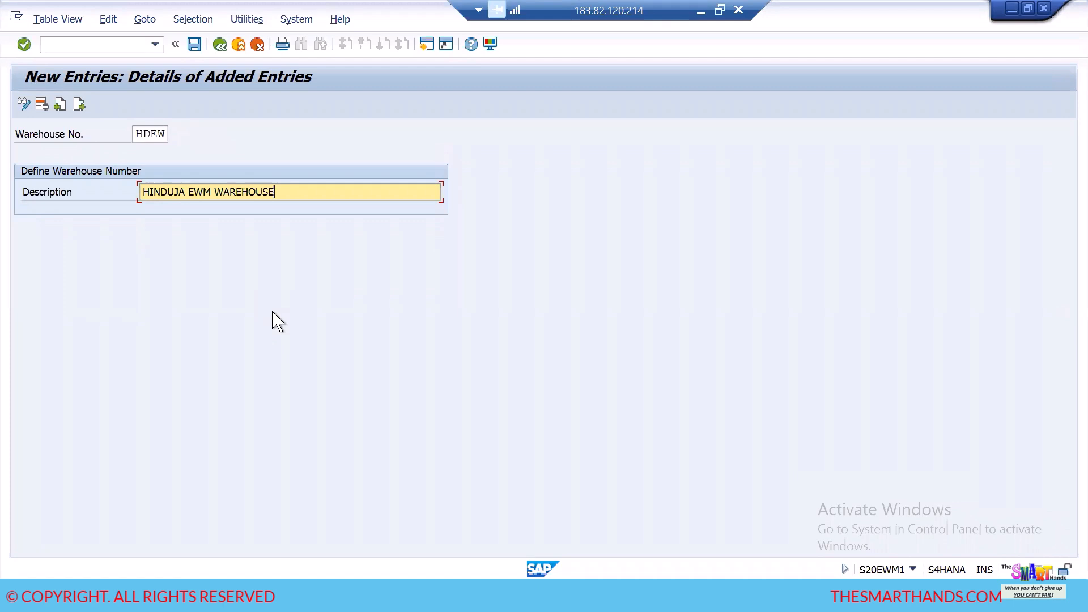
key(Return)
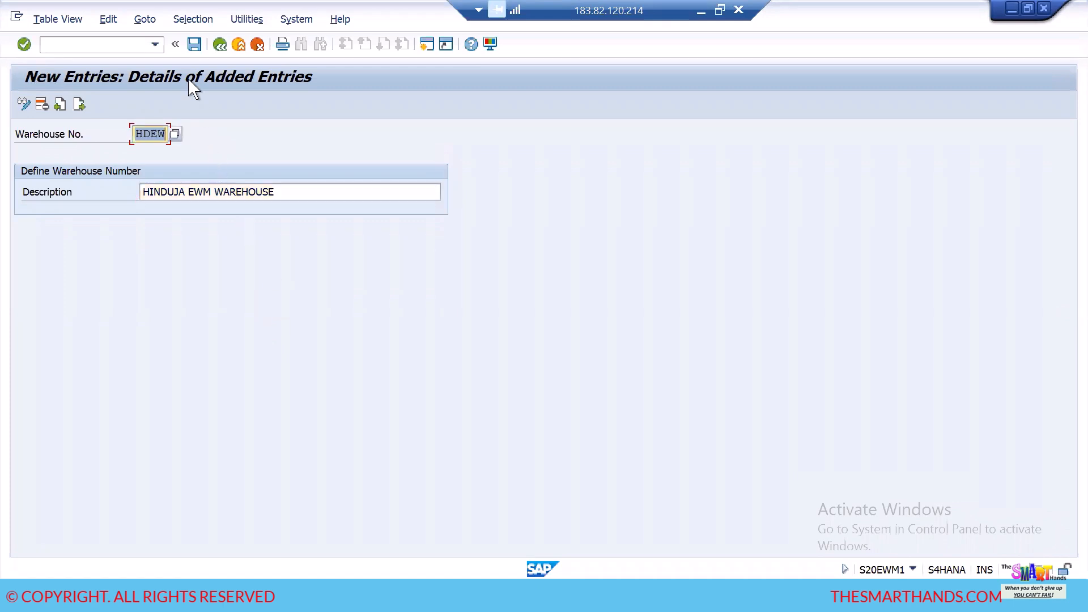
click(194, 44)
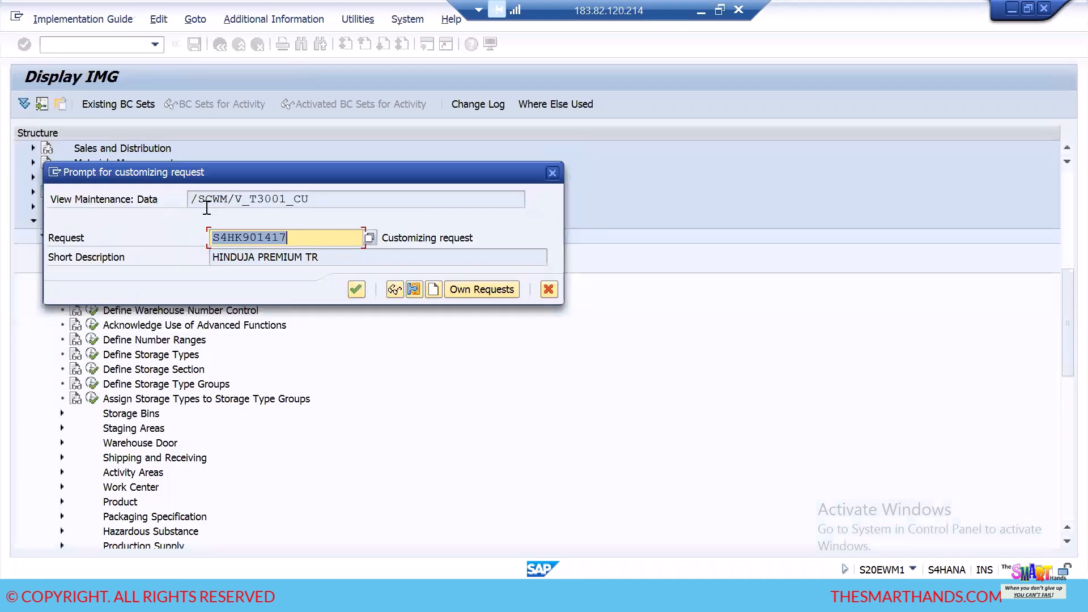
click(356, 289)
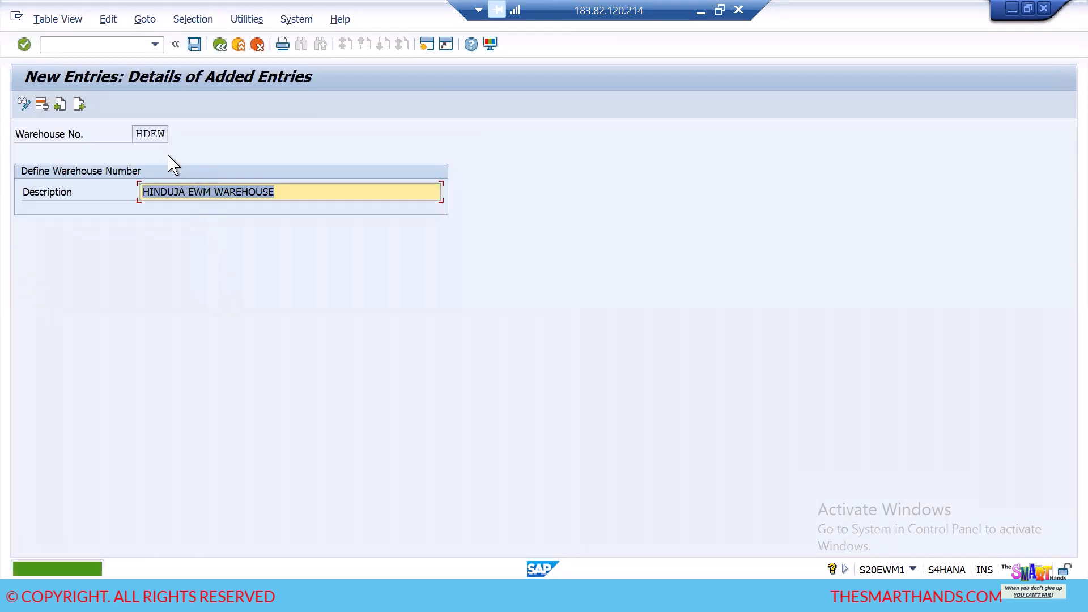
- Open the COMPANY workbook from the BATCH-110 folder on the desktop in Excel and maximize its window
key(super+d)
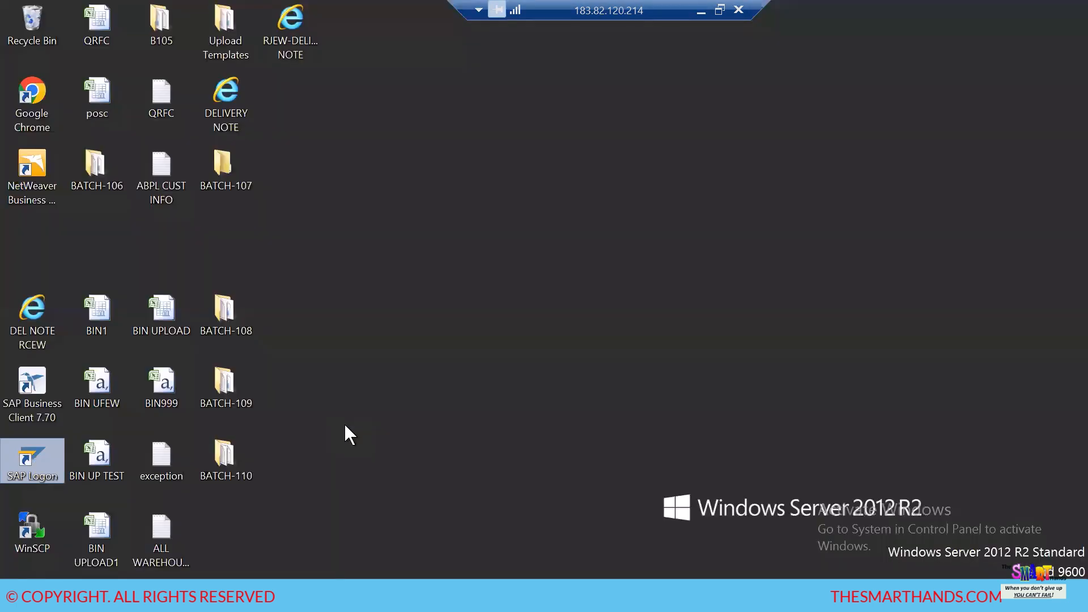
double_click(233, 460)
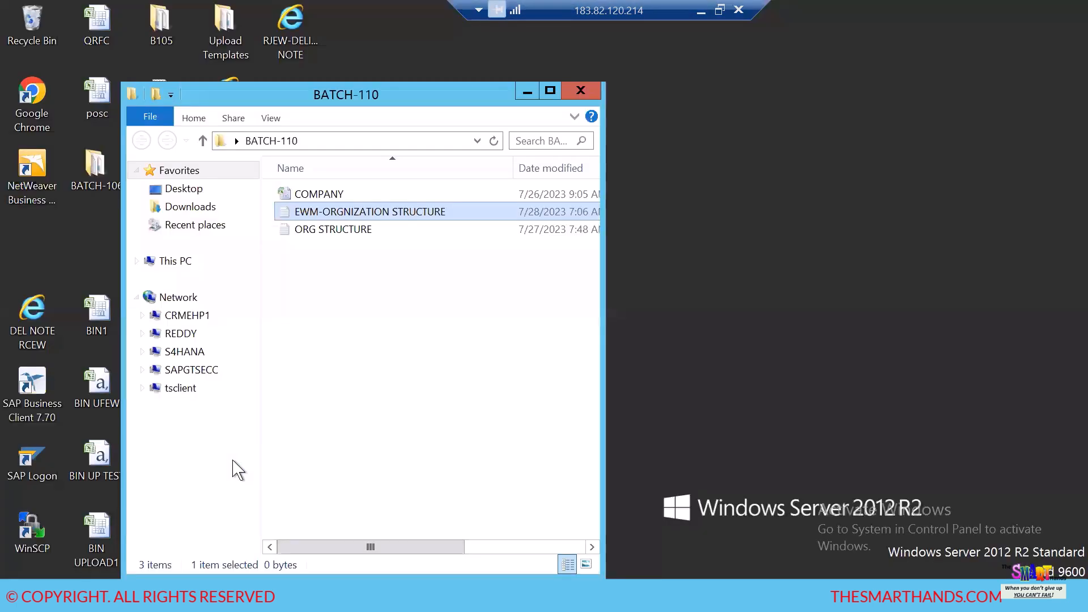
double_click(333, 196)
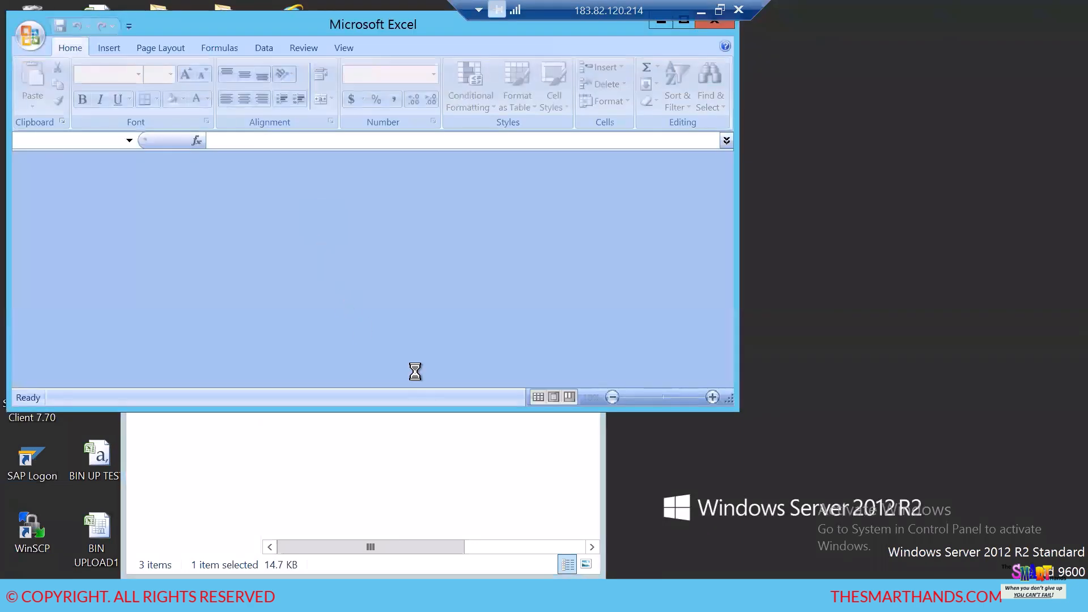
drag(190, 25, 270, 183)
click(764, 177)
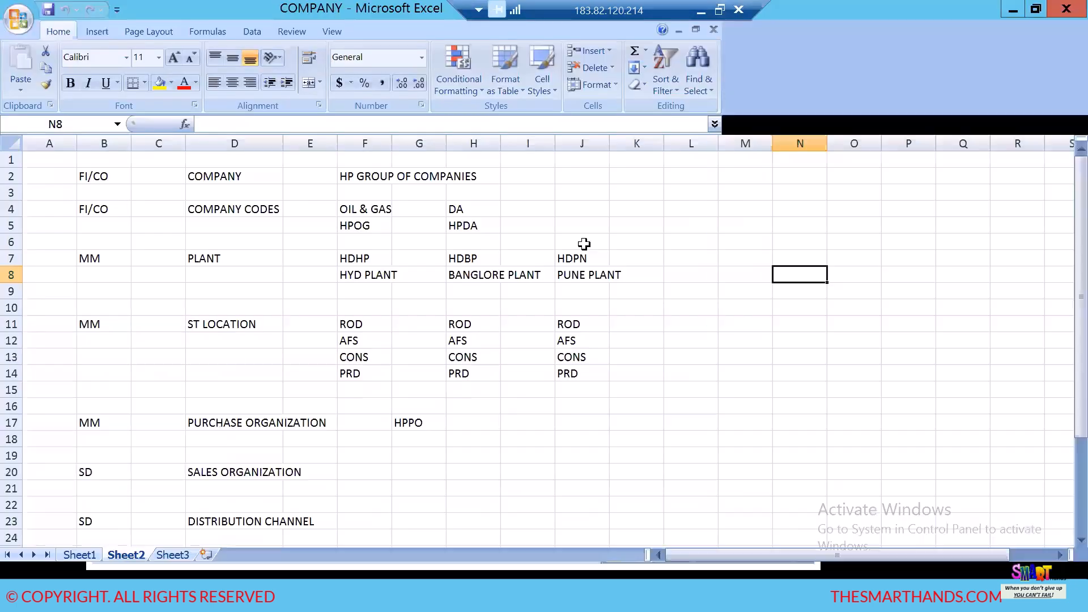
- Look through Sheet1, Sheet2 and Sheet3, examining the warehouse number and storage type entries beside the EWM layout
click(80, 555)
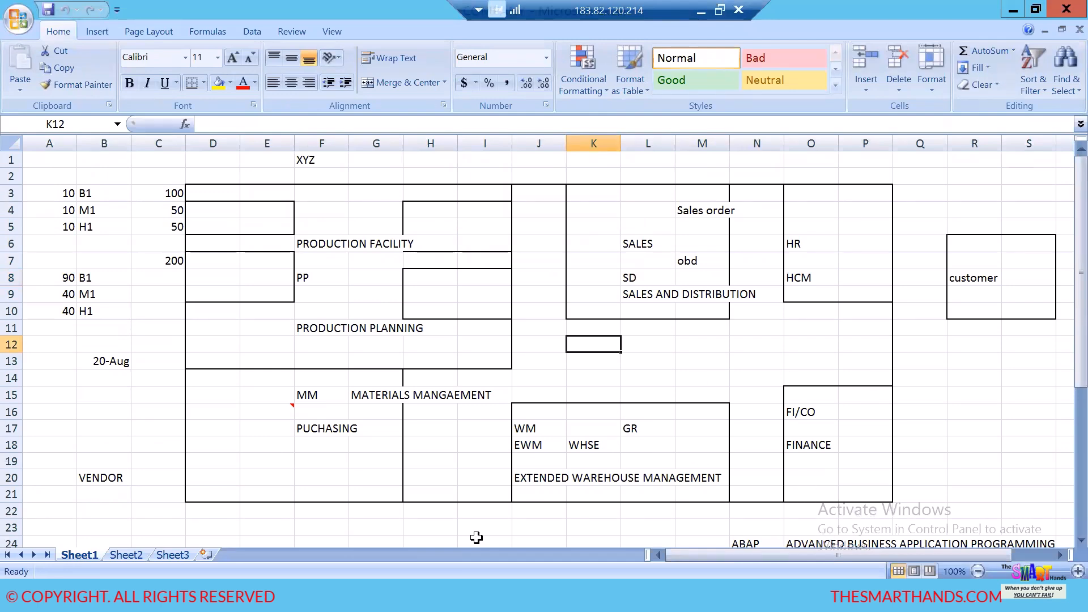
click(131, 555)
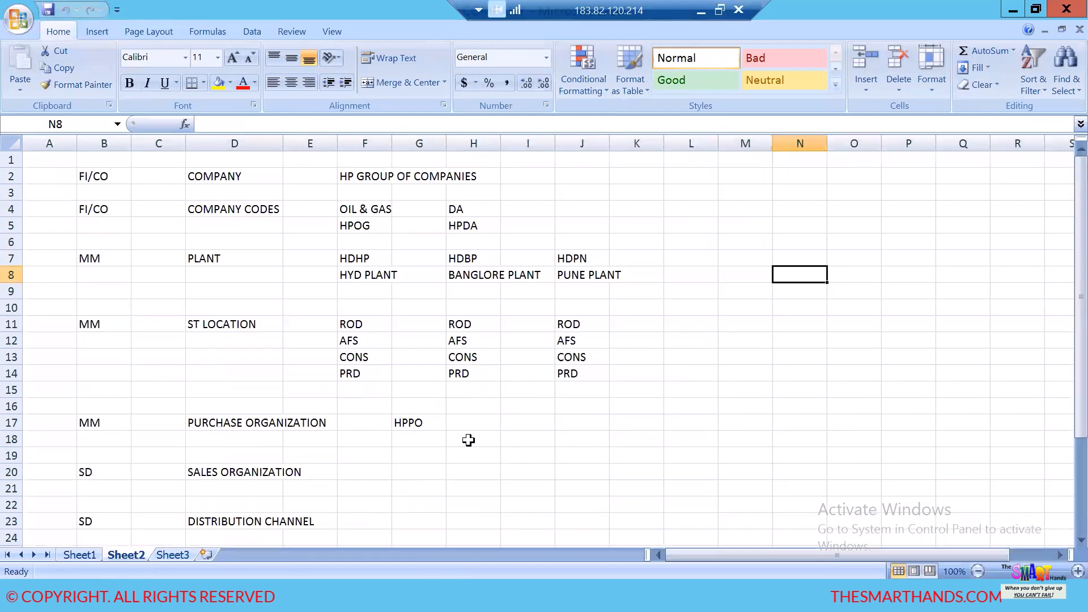
scroll(469, 440, down, 3)
click(173, 555)
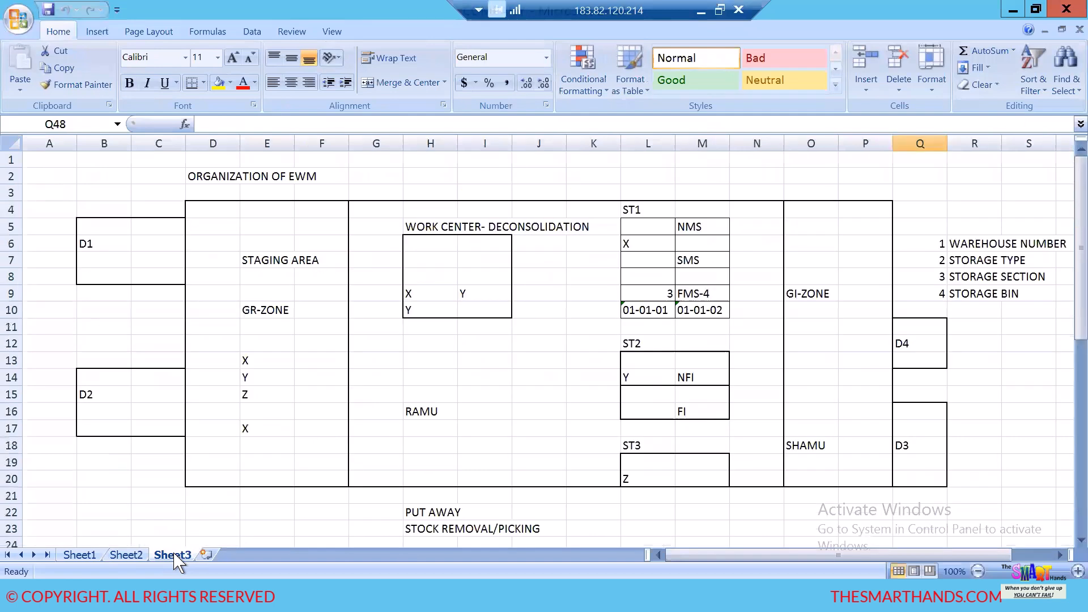
click(995, 243)
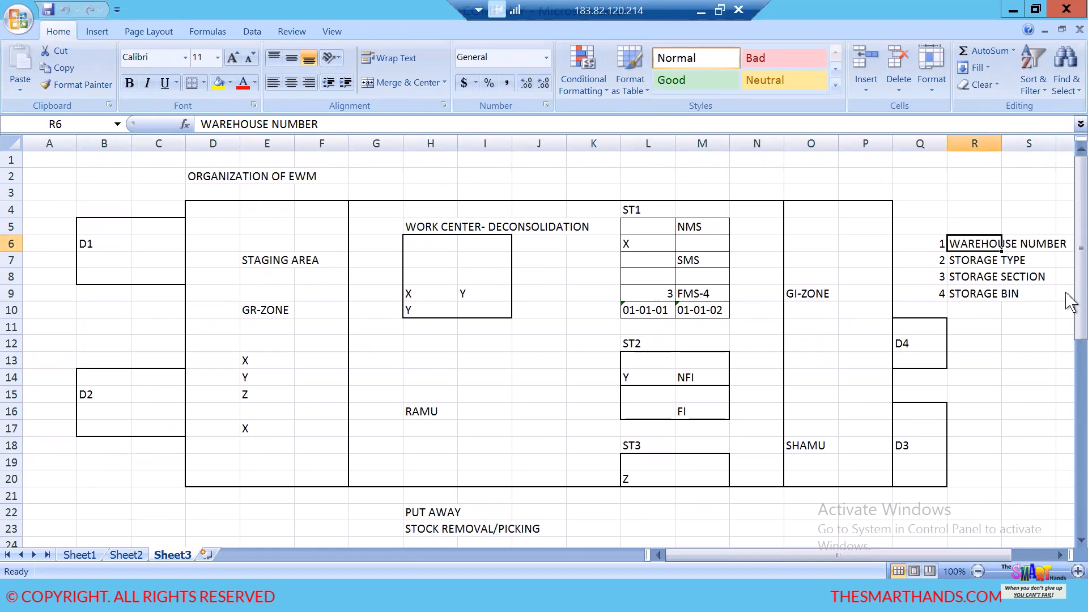
click(991, 262)
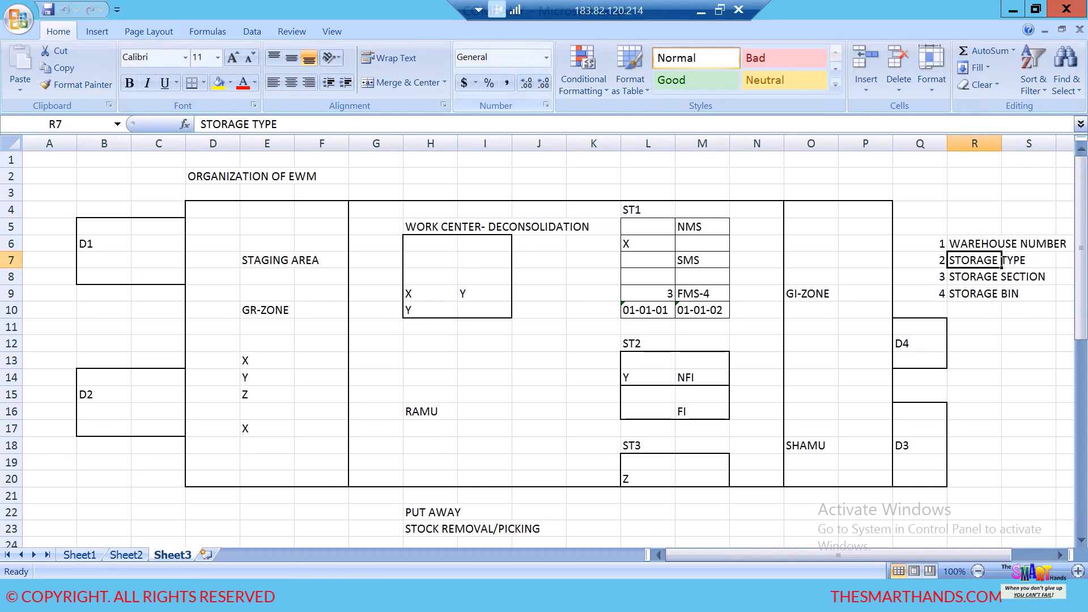
- Switch to the Notepad note, append "----HDEW" to the warehouse number line and add "2) DEFINE STORAGE TYPE----"
key(alt+Tab)
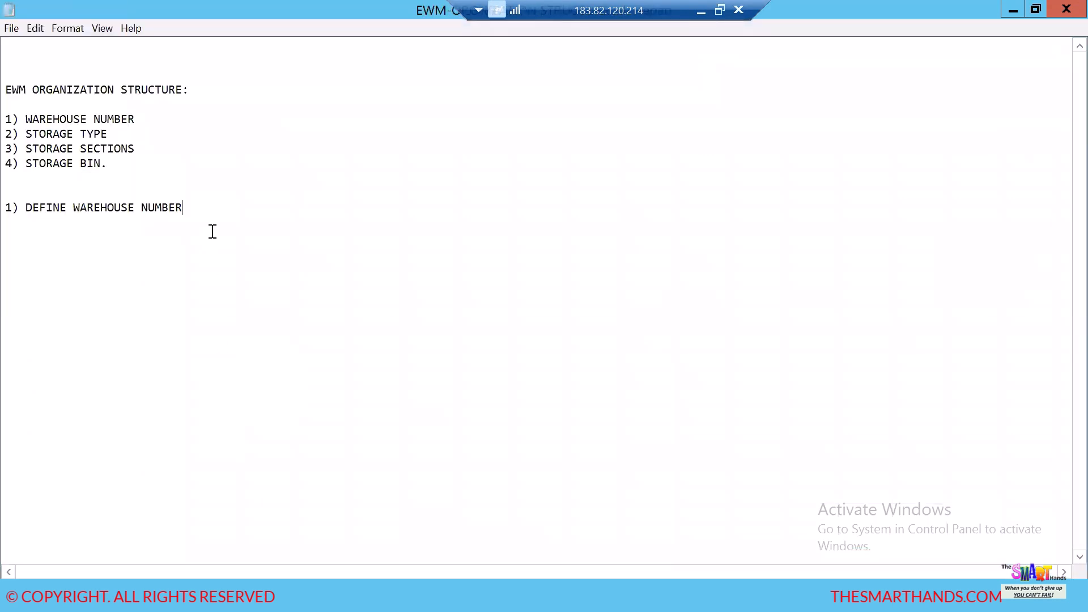
text(HD)
text(DEFINE STORAGE TYPE----)
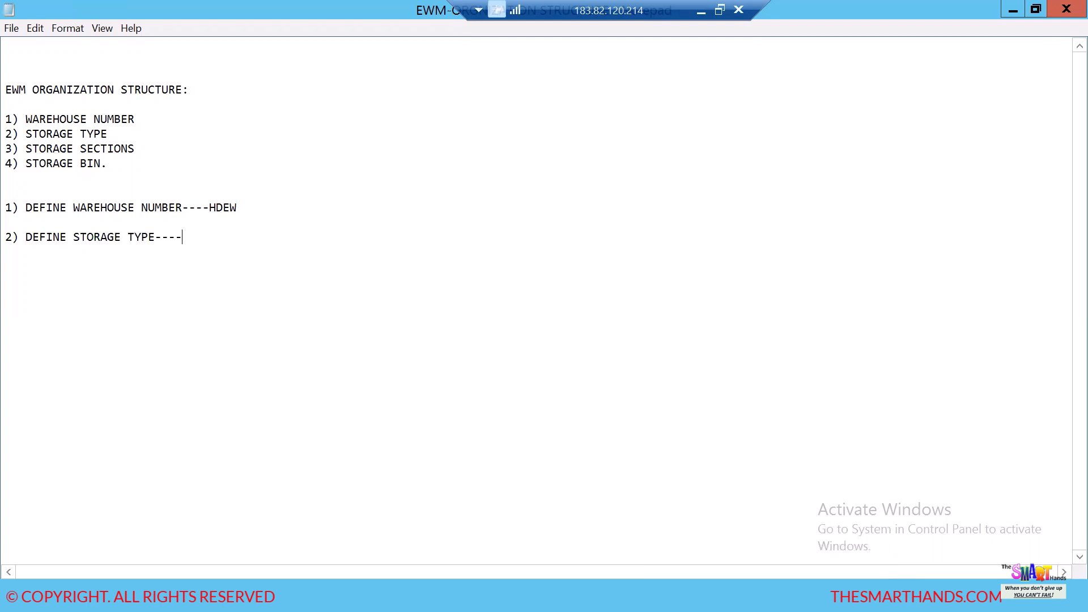
- Switch to the COMPANY workbook in Excel and enter HD01 beside ST1 and HD beside ST2 on Sheet3
key(alt+Tab)
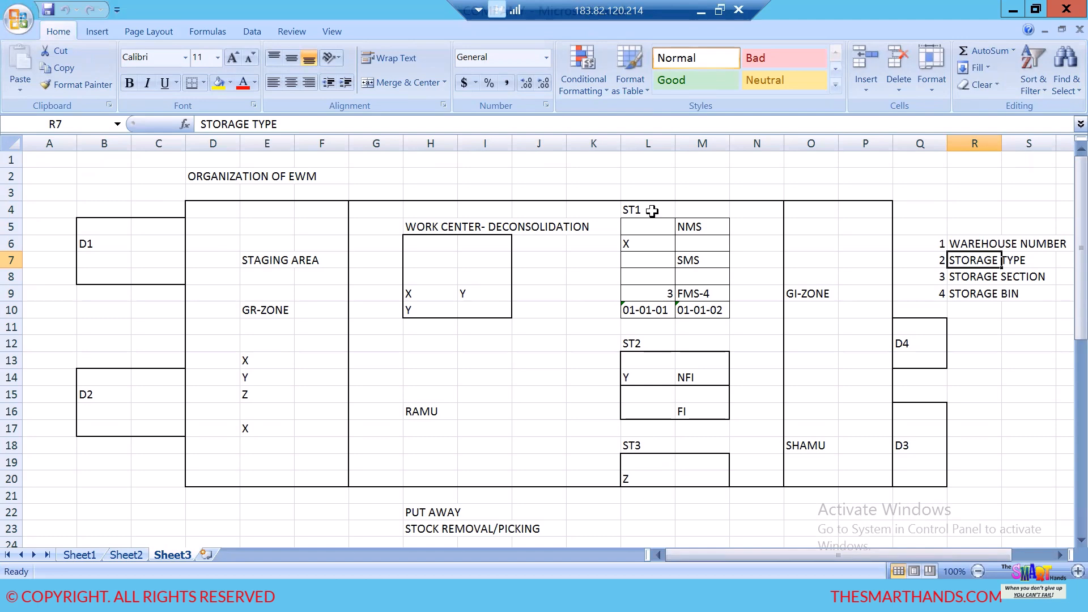
click(747, 215)
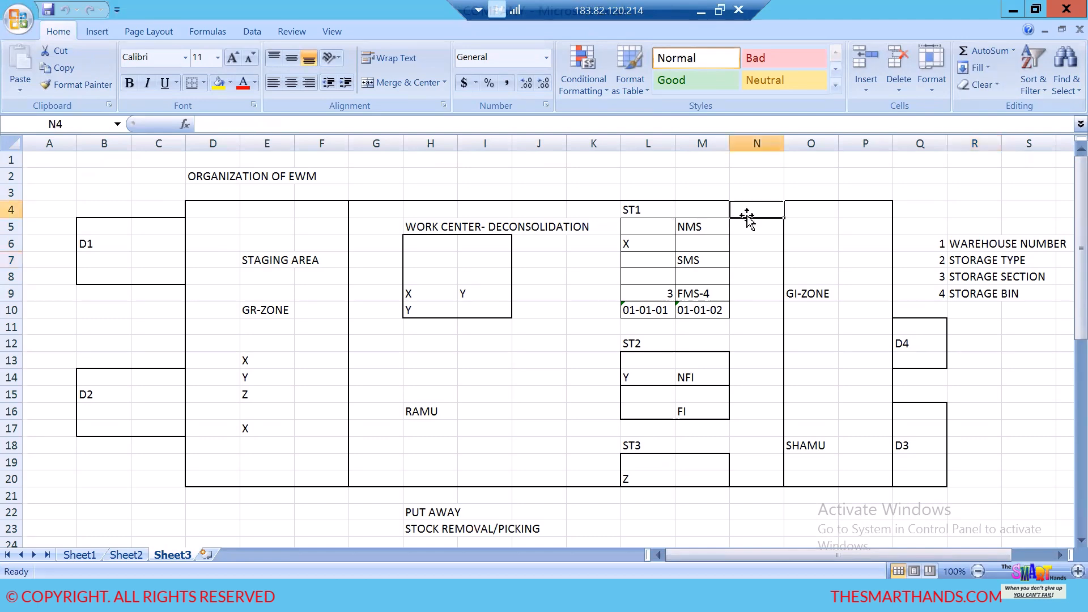
text(HD01)
click(763, 343)
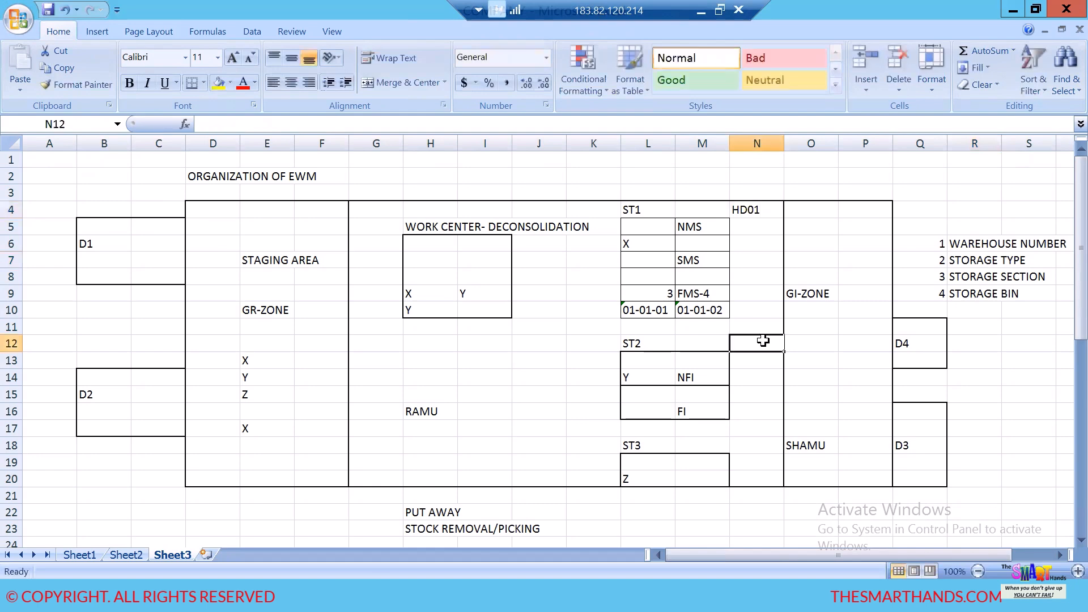
text(HD)
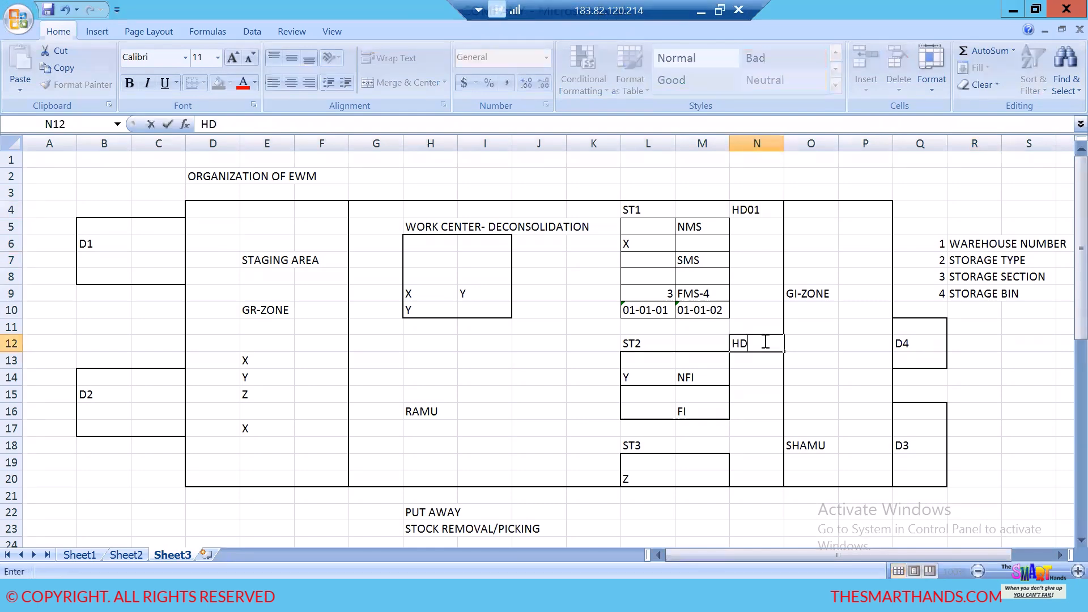
- Change the code beside ST1 to HD10 and complete the code beside ST2 as HD20
double_click(770, 208)
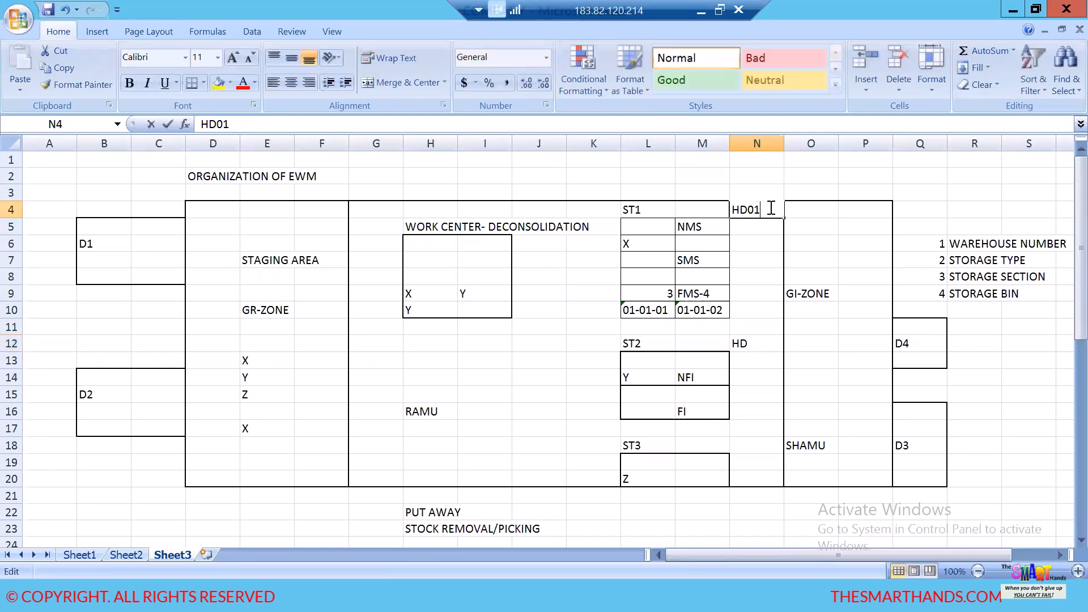
key(BackSpace)
key(BackSpace)
text(10)
click(758, 343)
double_click(758, 343)
text(2)
- Enter the code HD30 beside ST3 in cell N18 of the EWM layout
click(757, 443)
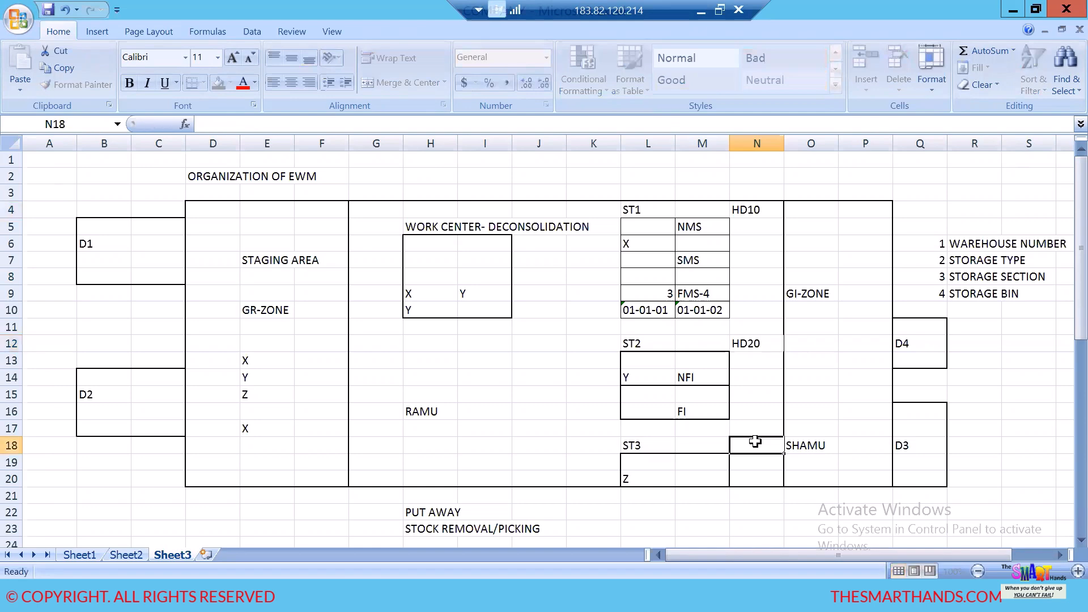
text(H)
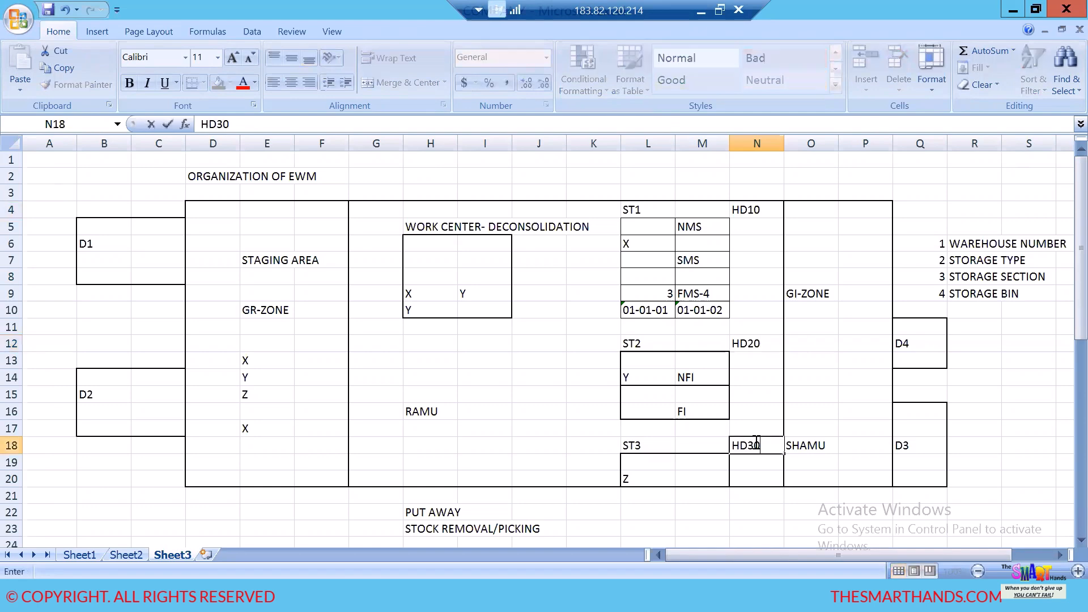
text(D30)
click(796, 390)
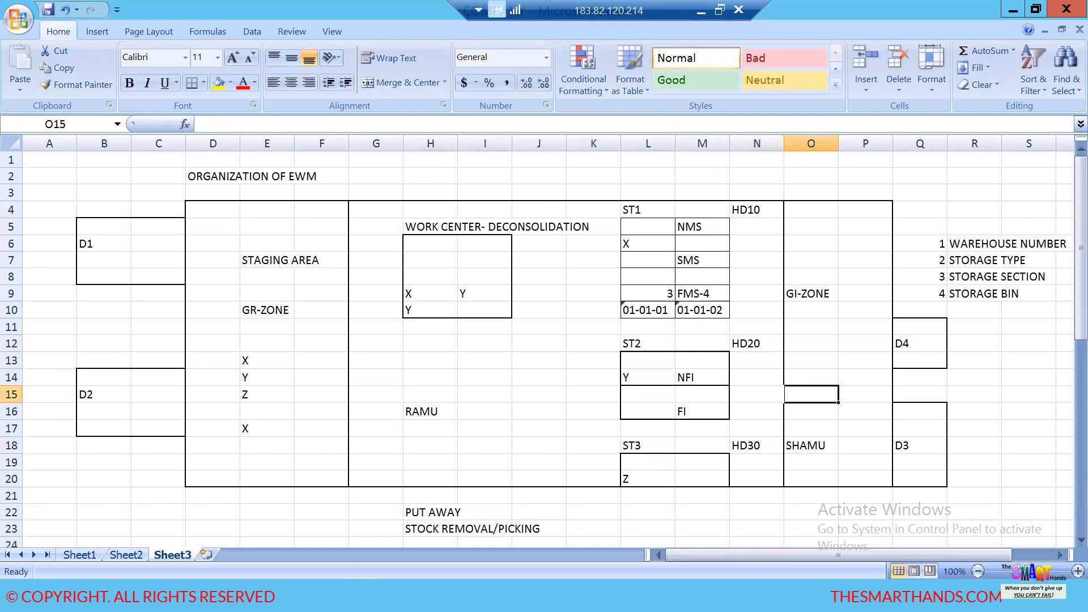
- Switch to SAP, save the HDEW warehouse number entry again and return to the IMG structure
click(363, 544)
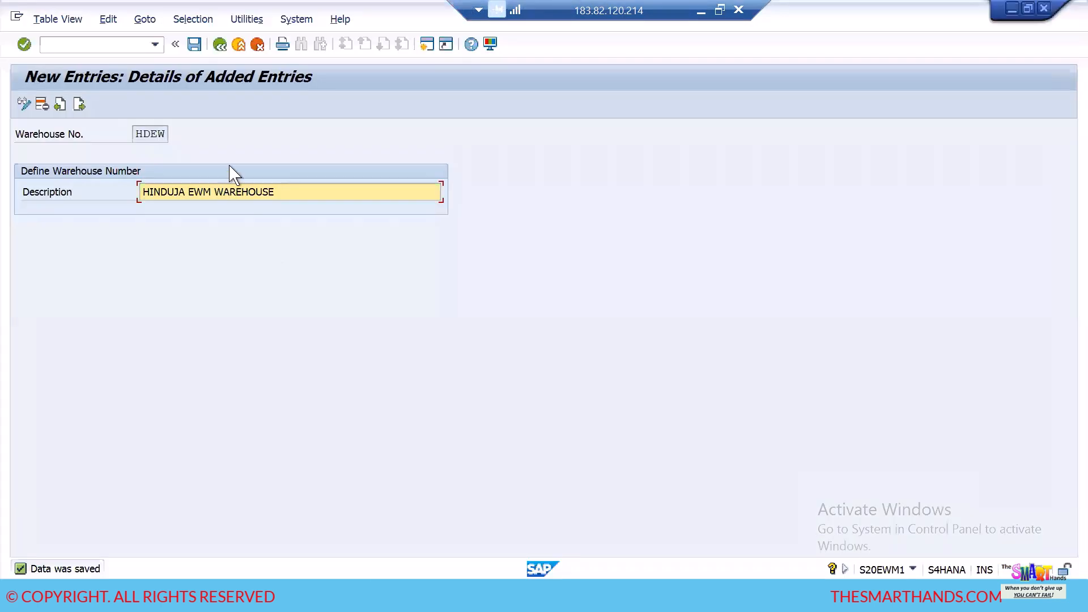
click(194, 44)
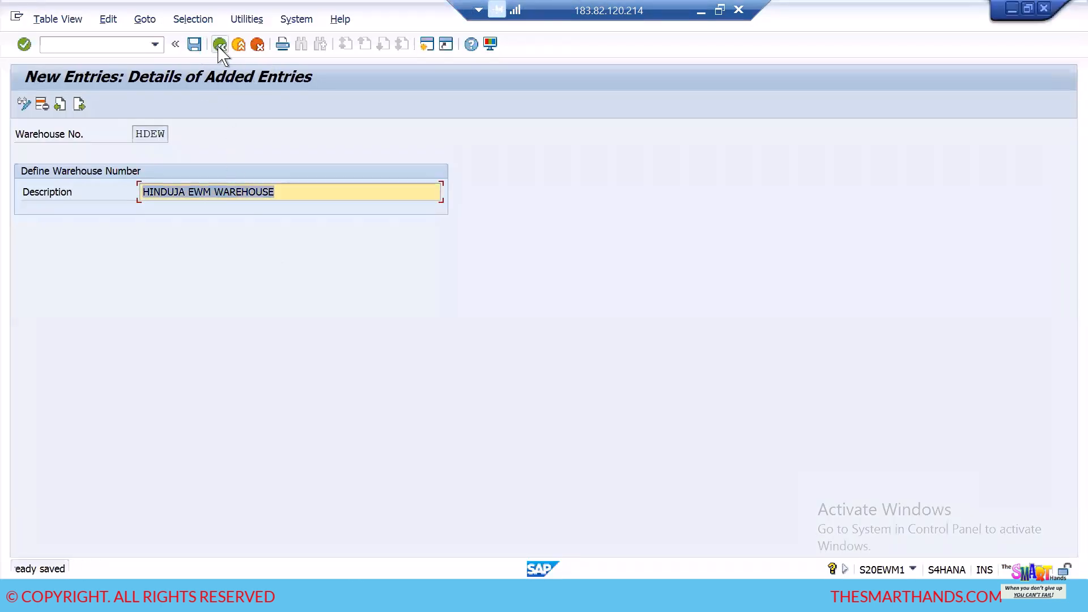
click(220, 45)
click(220, 45)
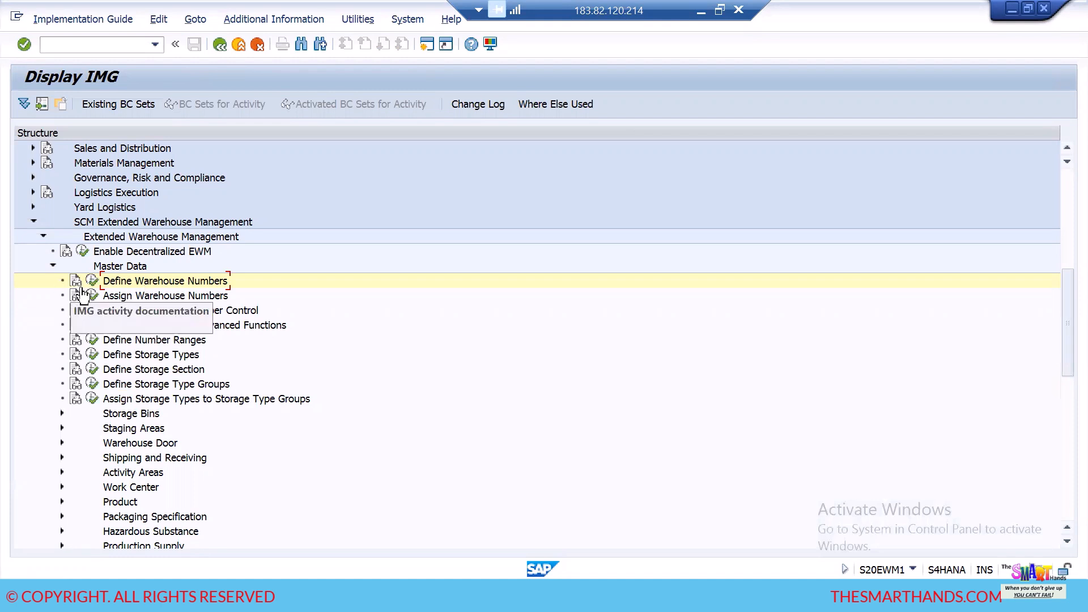
- Collapse Master Data and open the Copy Warehouse Number Customizing activity under Cross-Process Settings
click(52, 266)
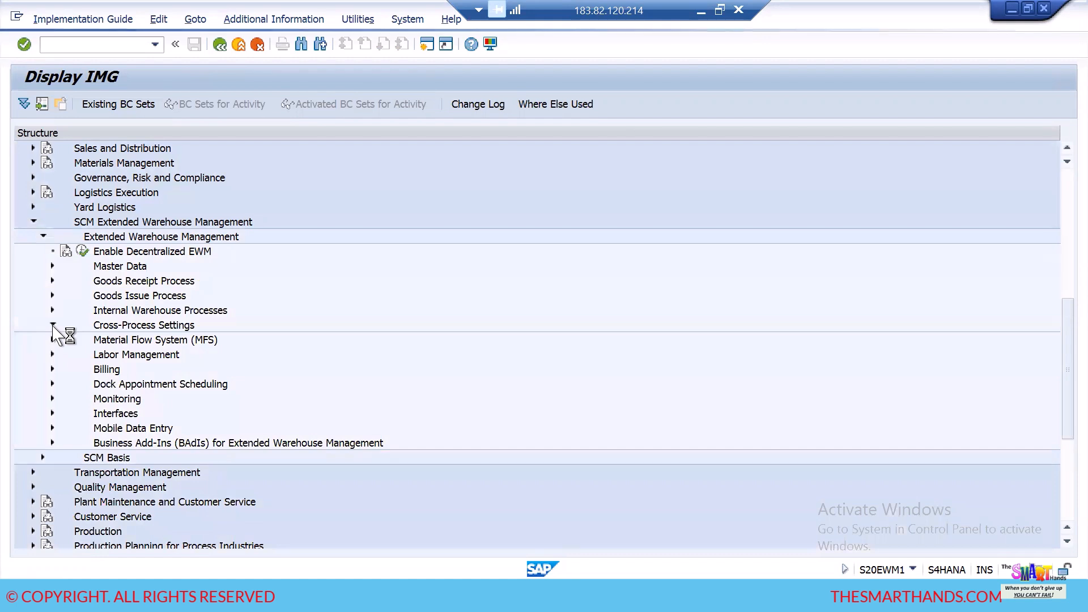
click(53, 324)
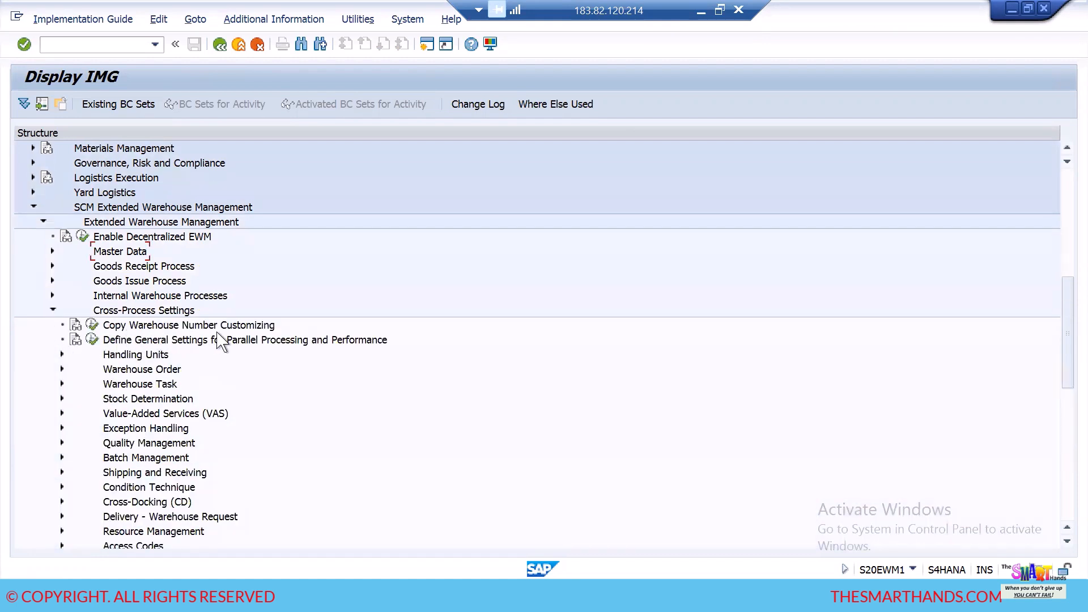
click(92, 327)
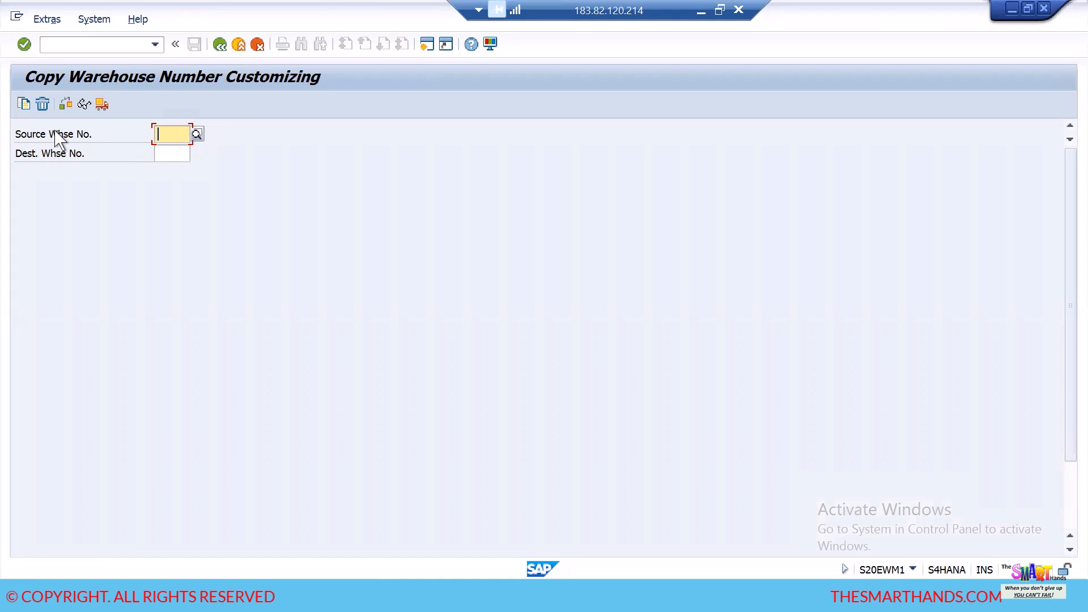
- Start copying customizing from source warehouse 0001 to destination HDEW, agreeing to overwrite existing data and accepting the HINDUJA PREMIUM TR request
click(197, 134)
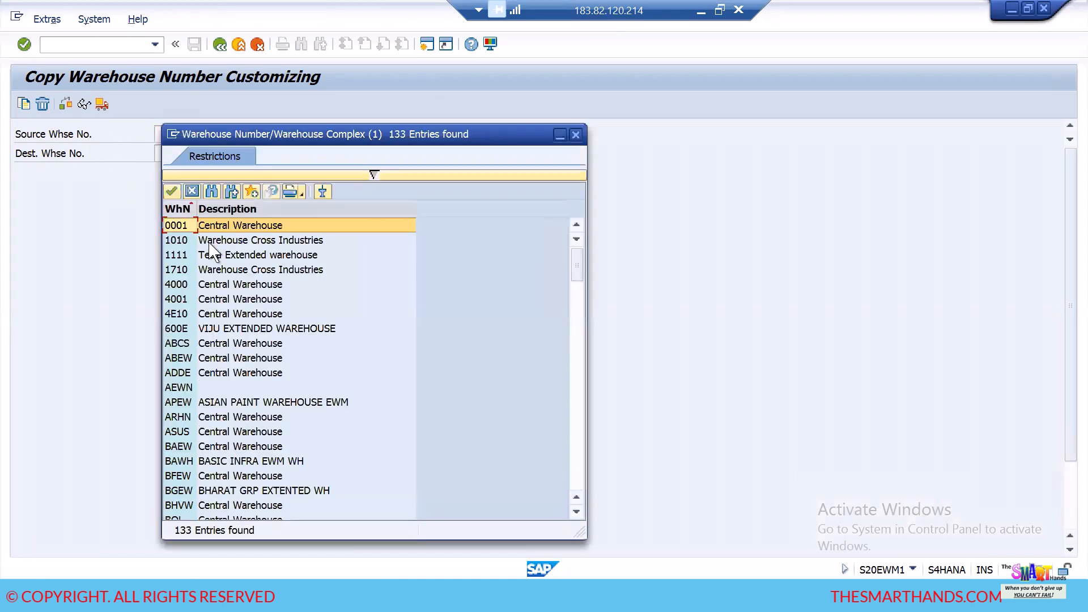
double_click(186, 226)
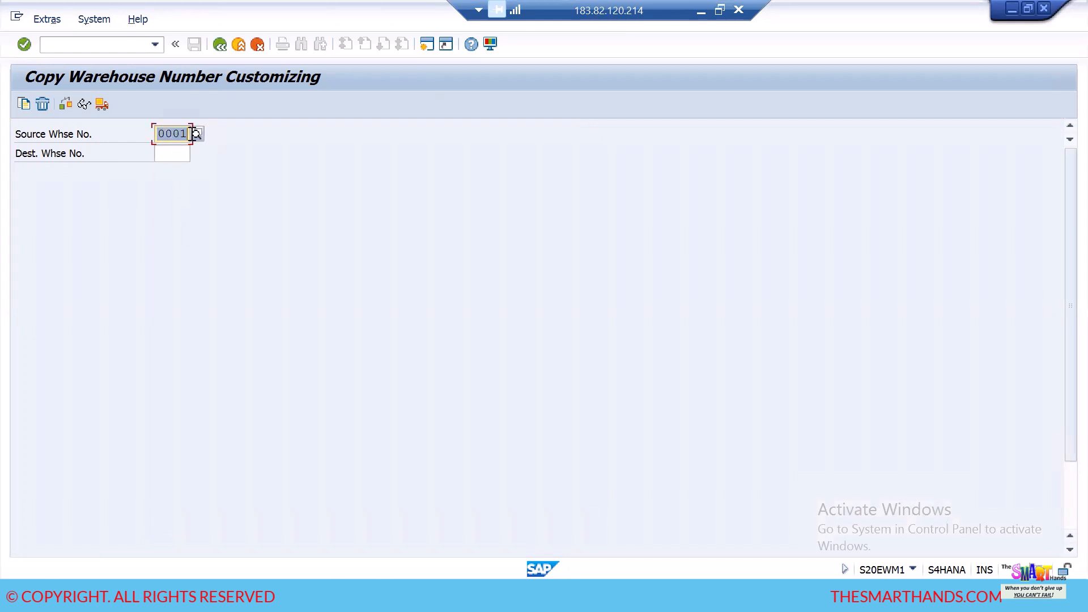
click(176, 156)
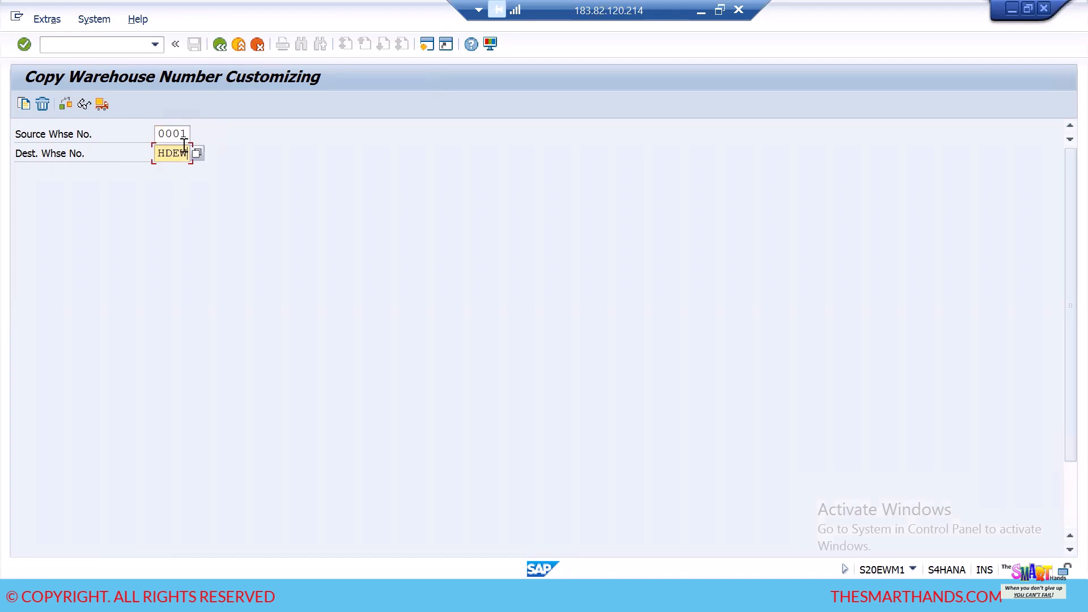
click(24, 104)
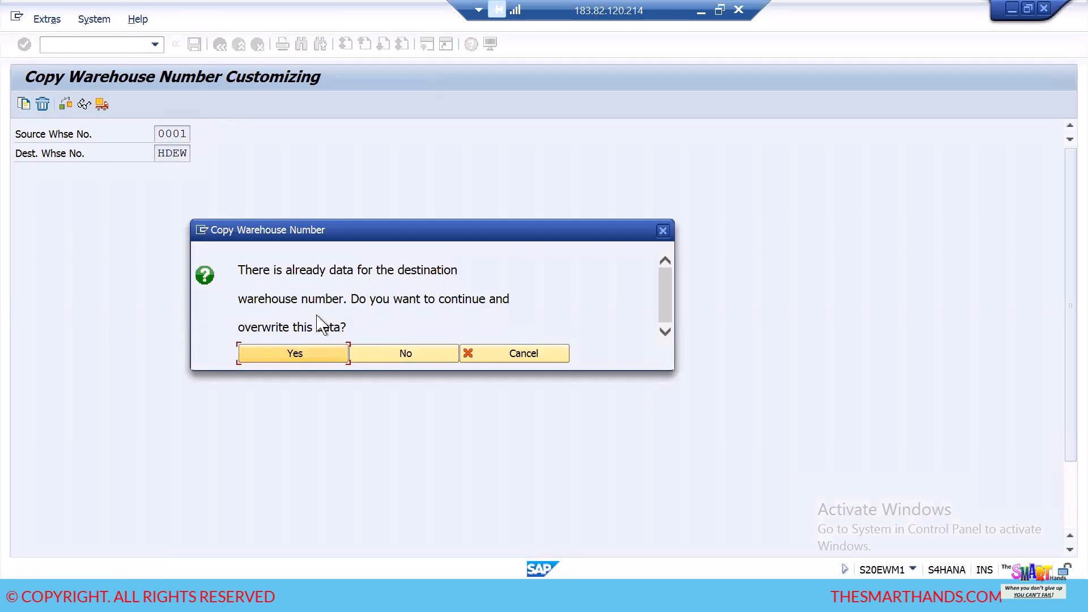
click(318, 358)
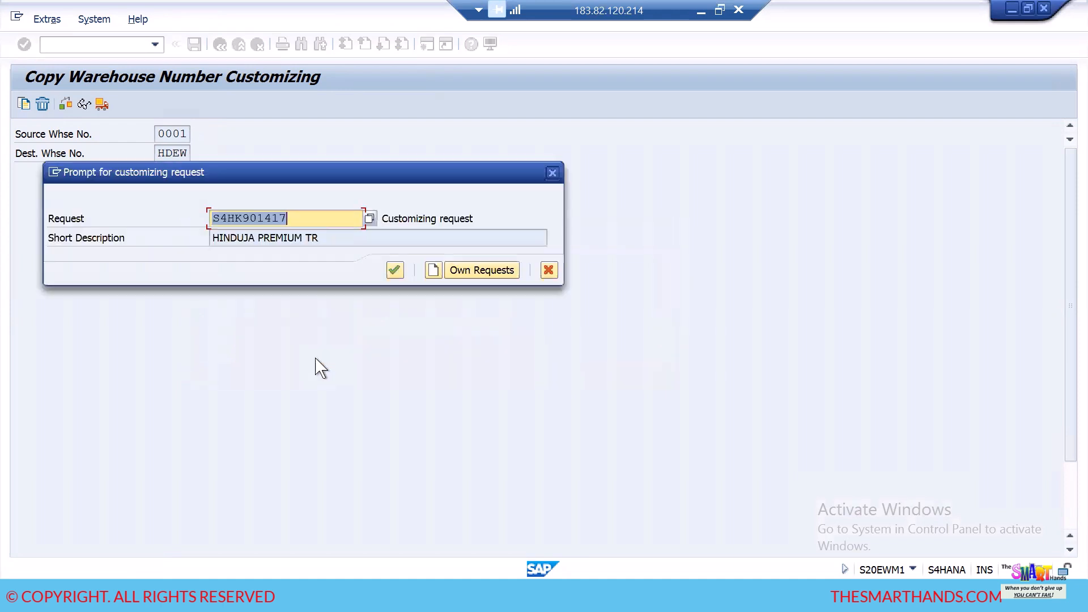
click(396, 271)
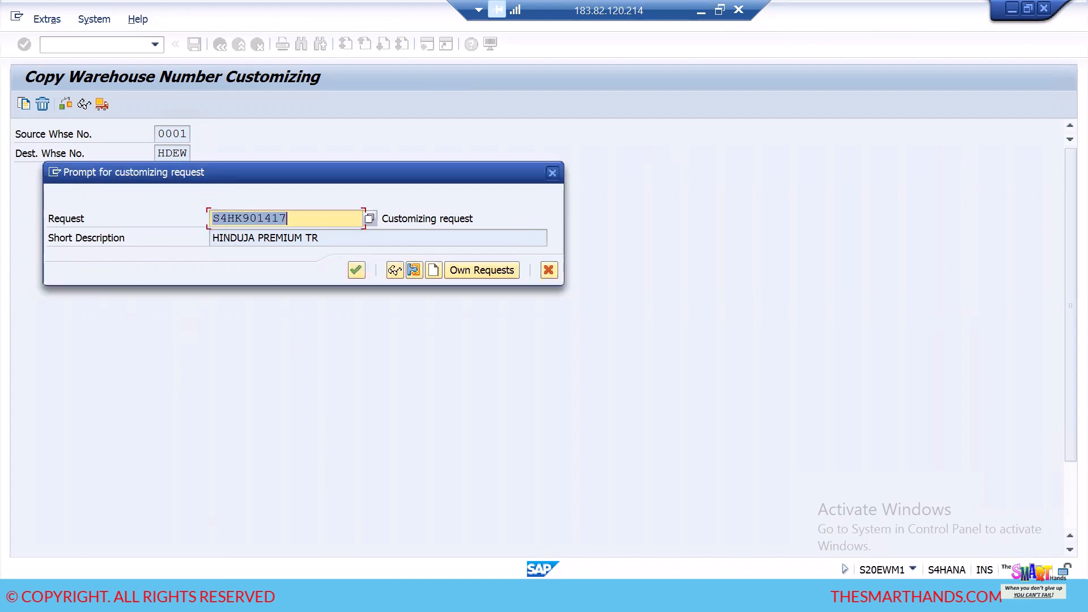
- Switch to the Notepad note and add a "COPY FROM -0001 STANDARD" warehouse line below the warehouse number definition
click(279, 594)
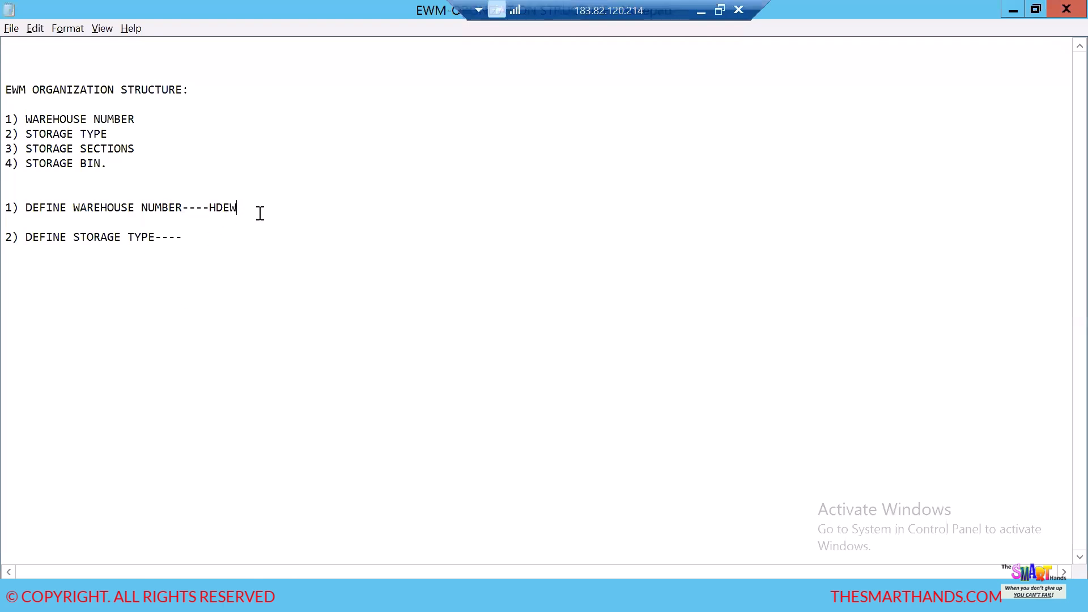
key(Return)
key(Return)
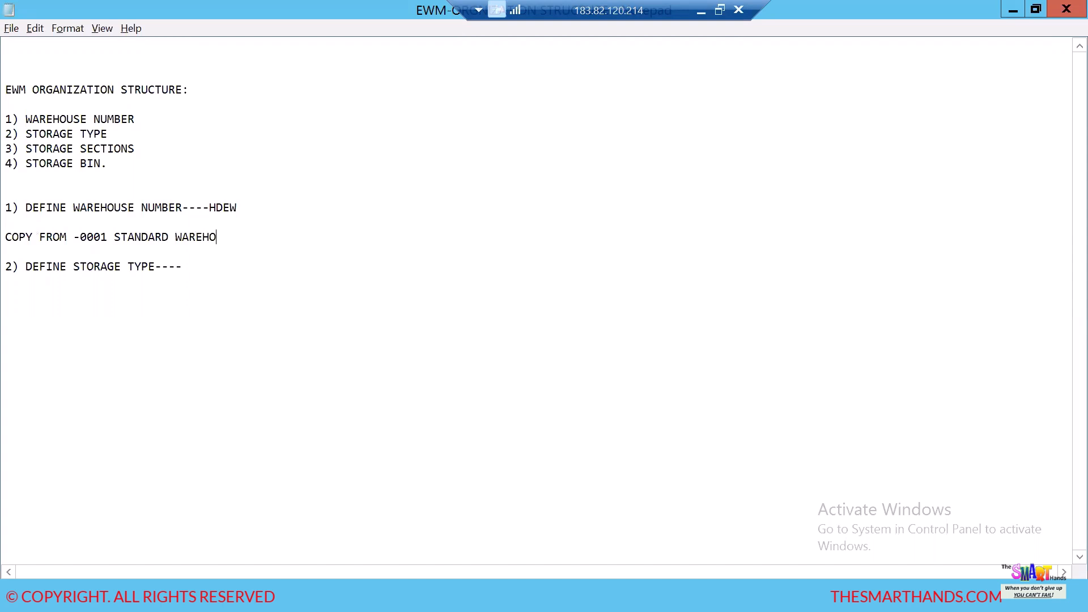
text(S)
right_click(259, 215)
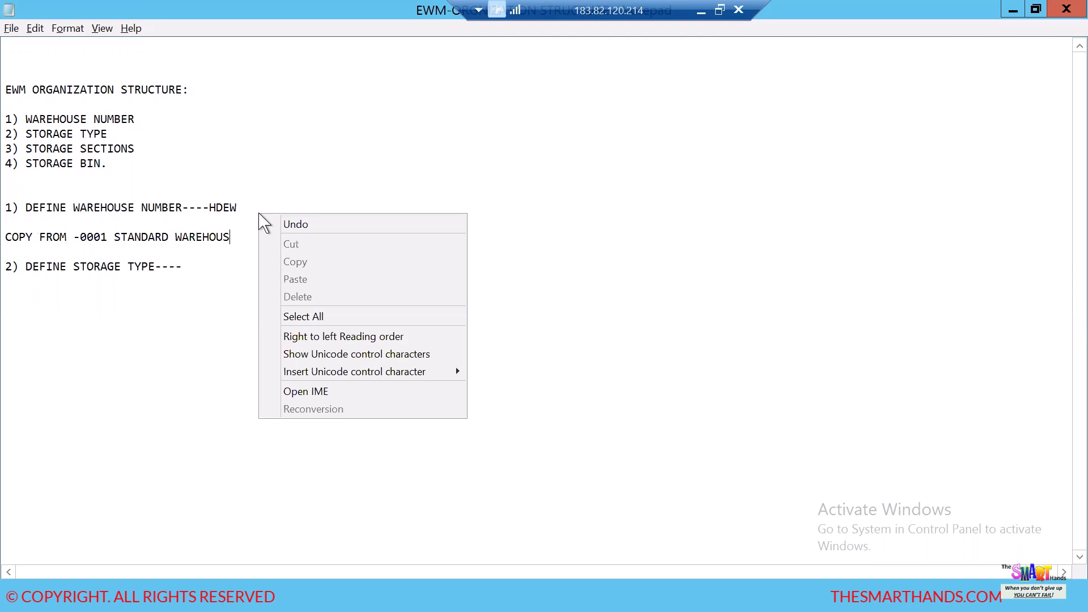
click(223, 295)
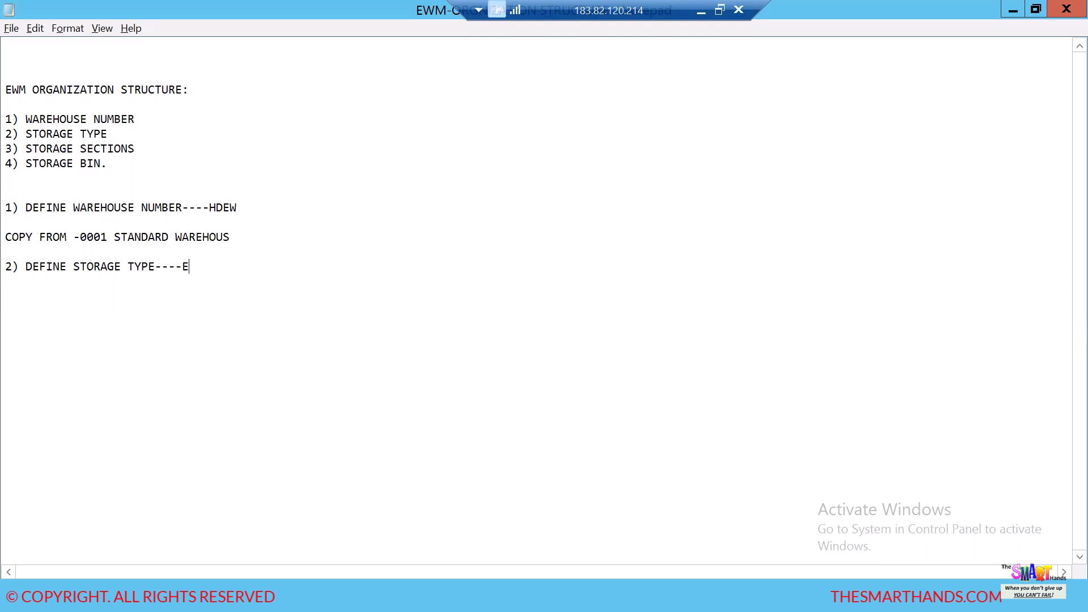
click(234, 237)
- Switch back to SAP, confirm the pending customizing request for the warehouse copy and return to the IMG structure
key(alt+Tab)
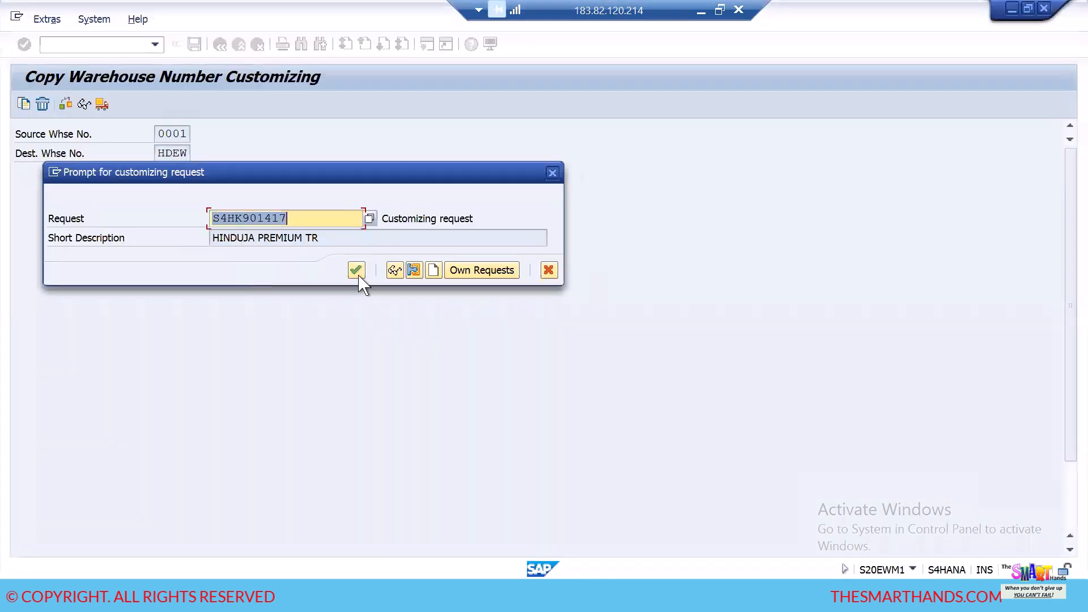
click(357, 273)
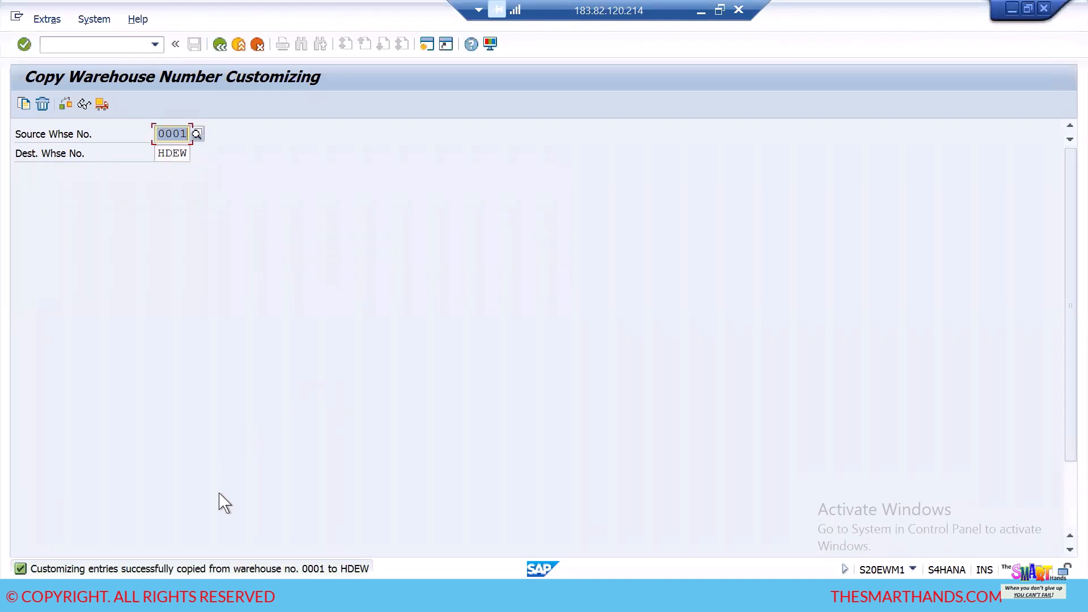
click(220, 45)
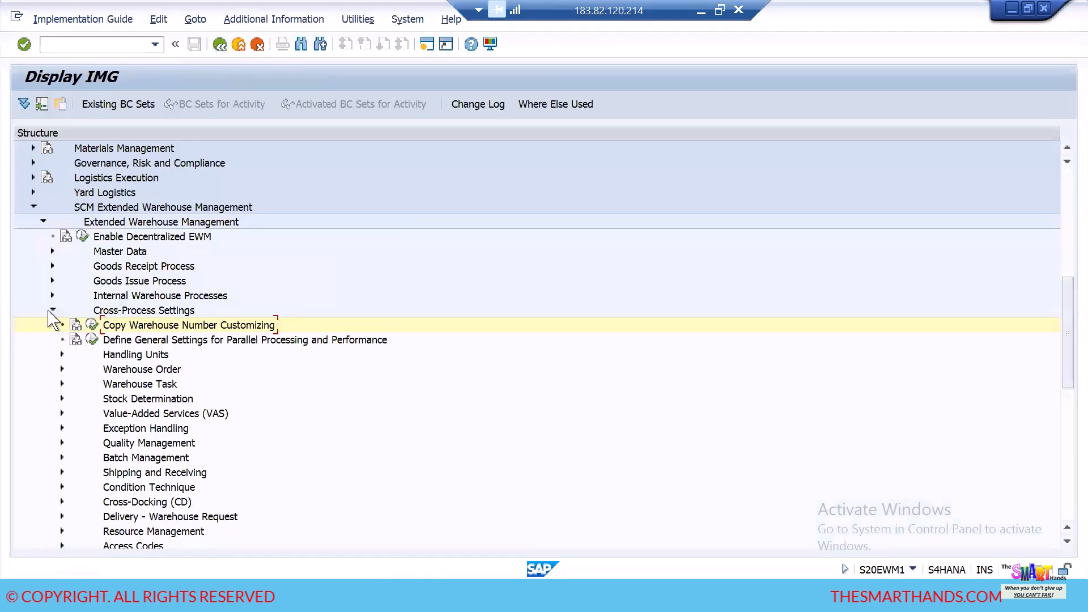
- Collapse Cross-Process Settings and open the Define Storage Types activity under Master Data
click(51, 311)
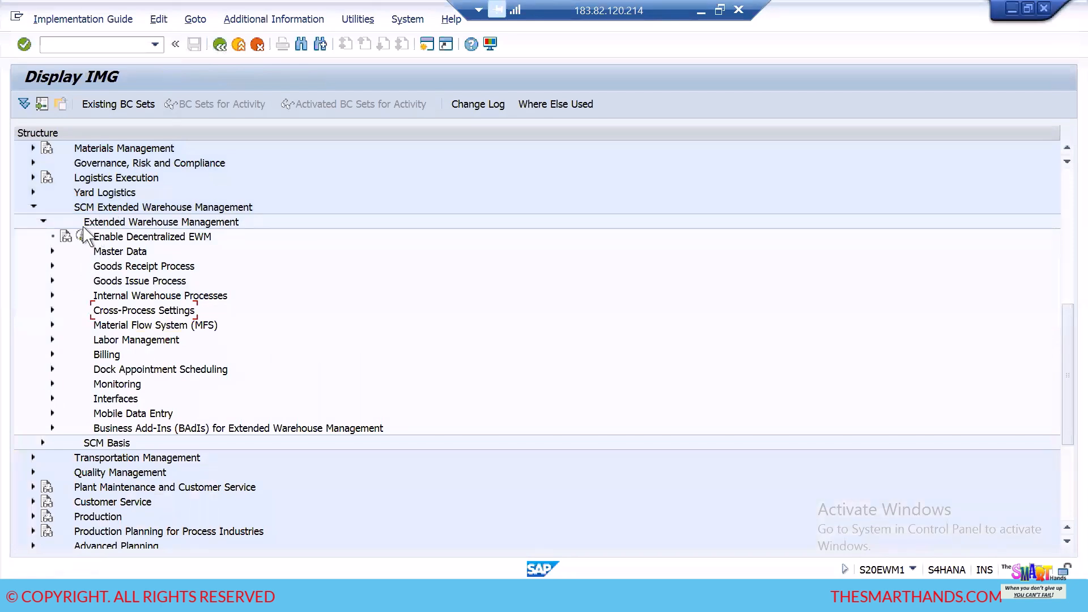
click(52, 252)
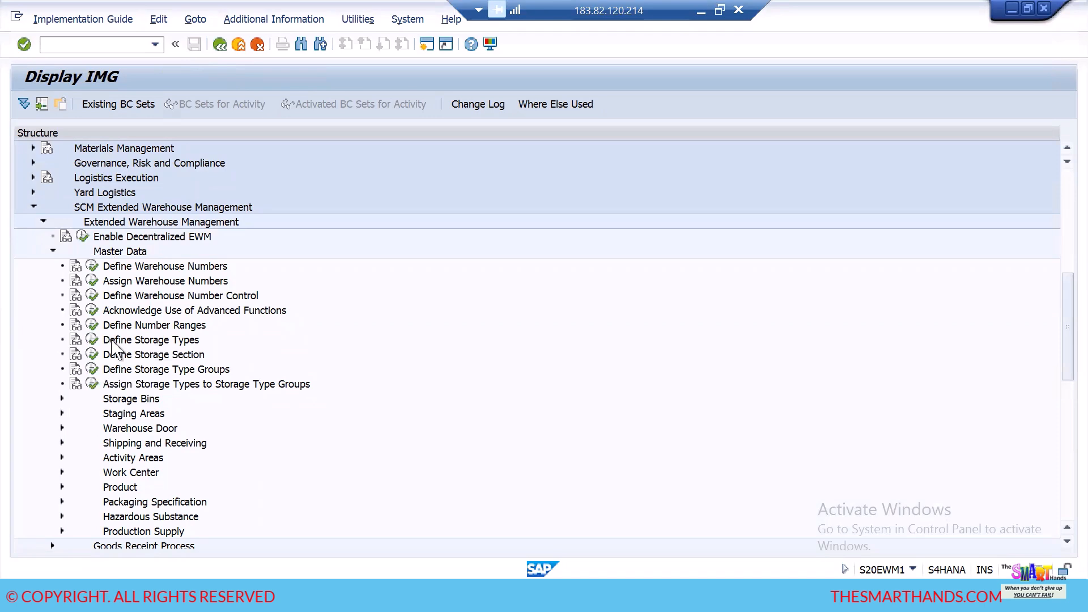
click(92, 341)
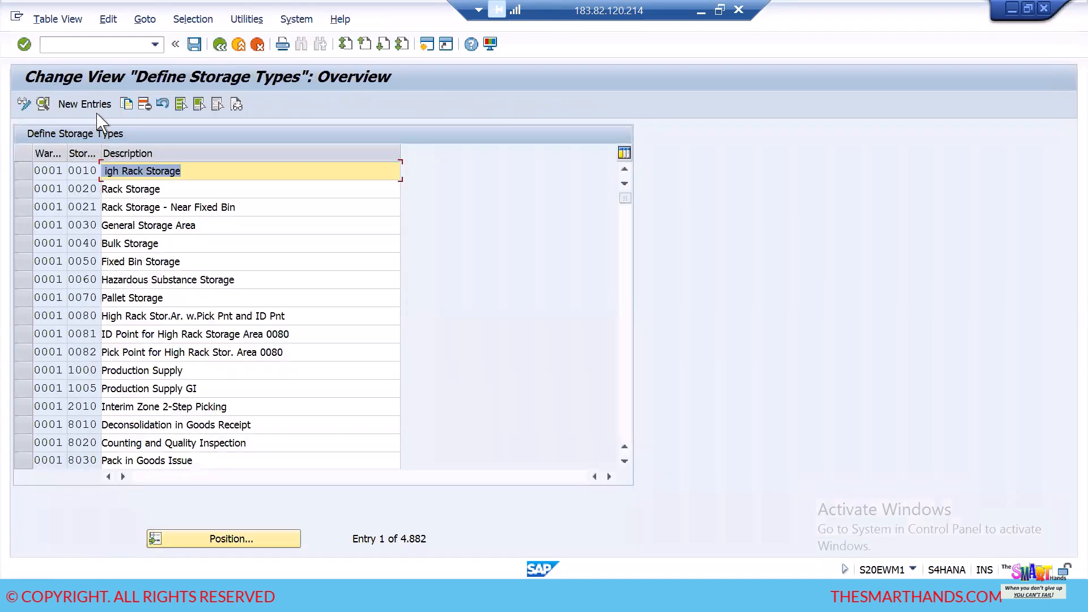
- Position the storage types list at the entries for warehouse number HDEW
click(244, 538)
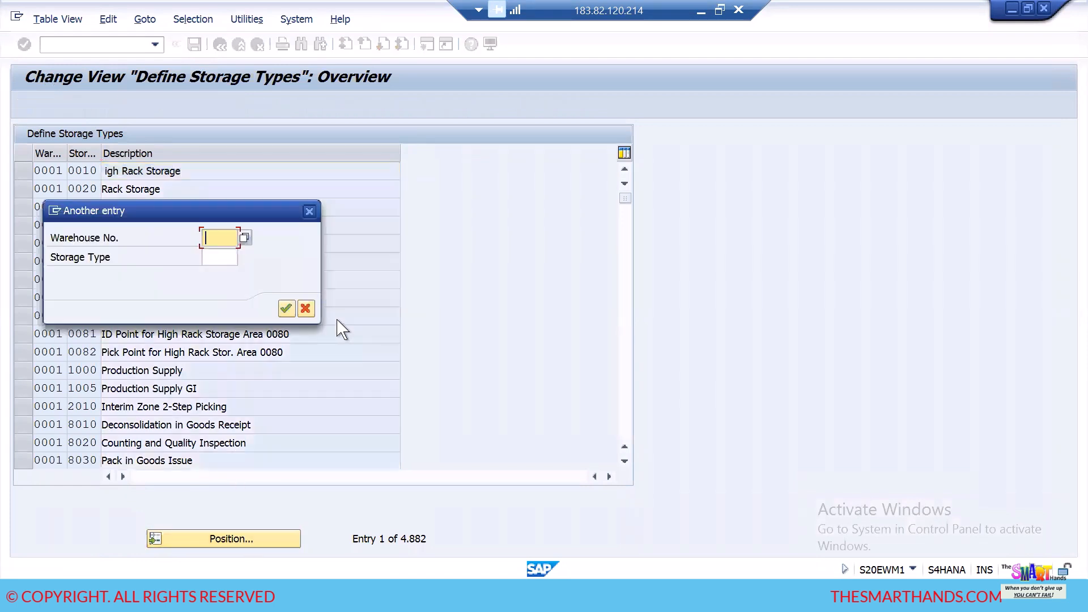
click(221, 238)
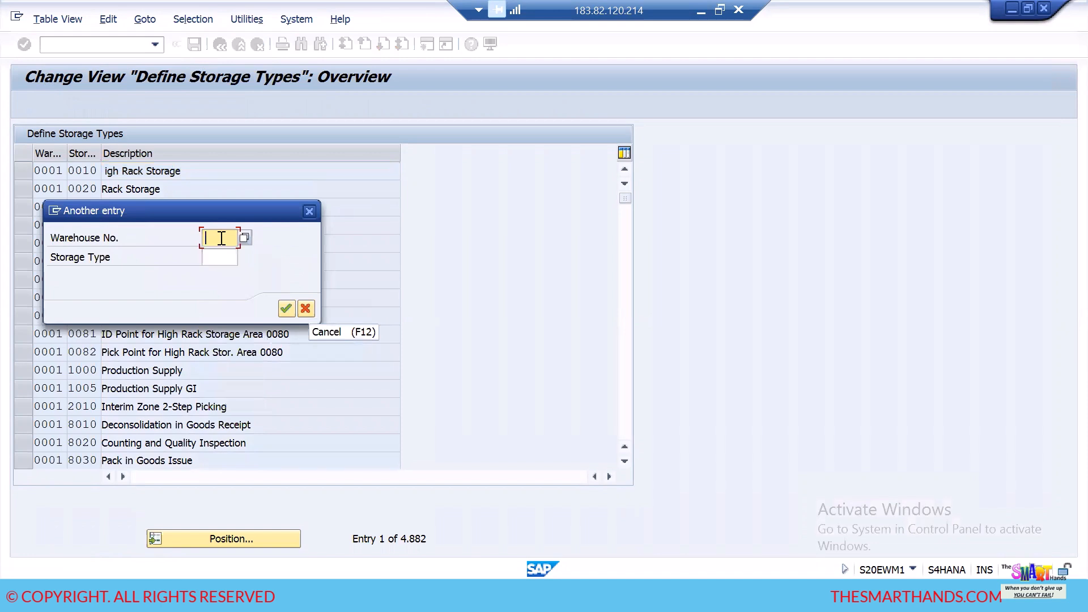
text(H)
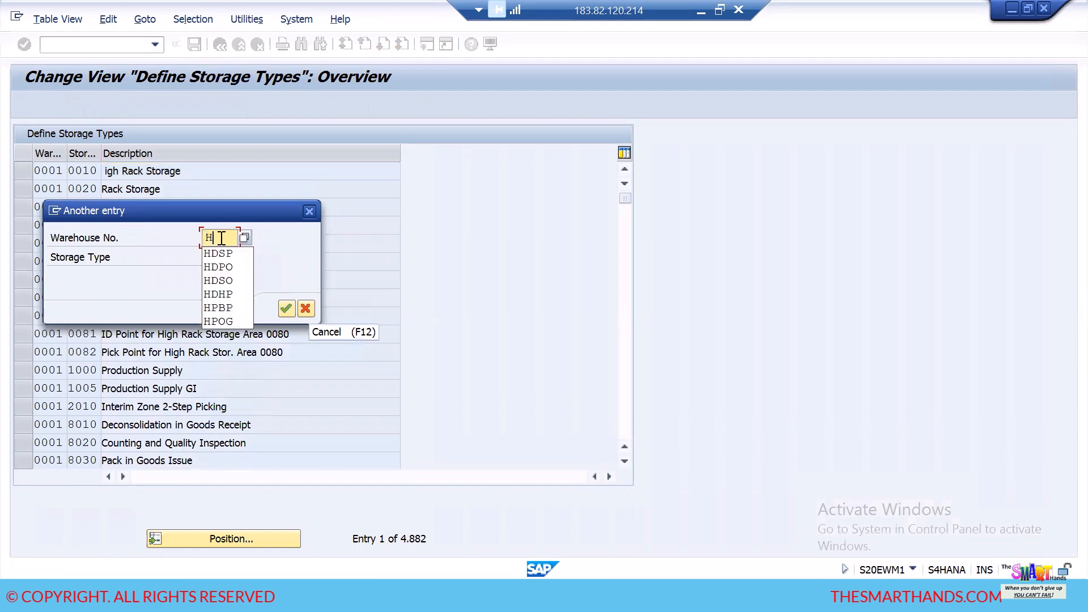
text(DEW)
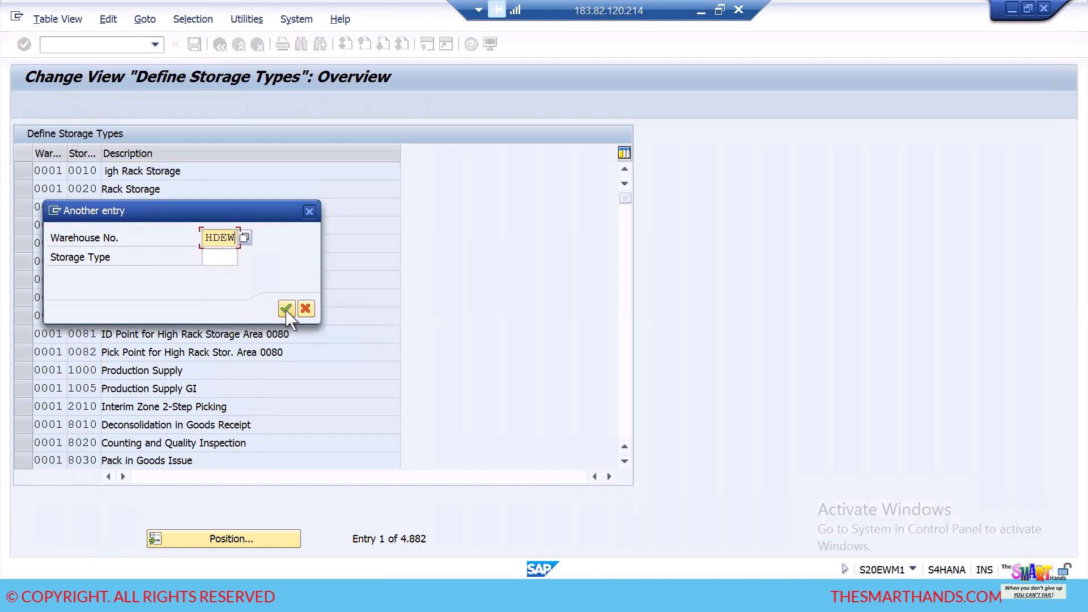
click(286, 309)
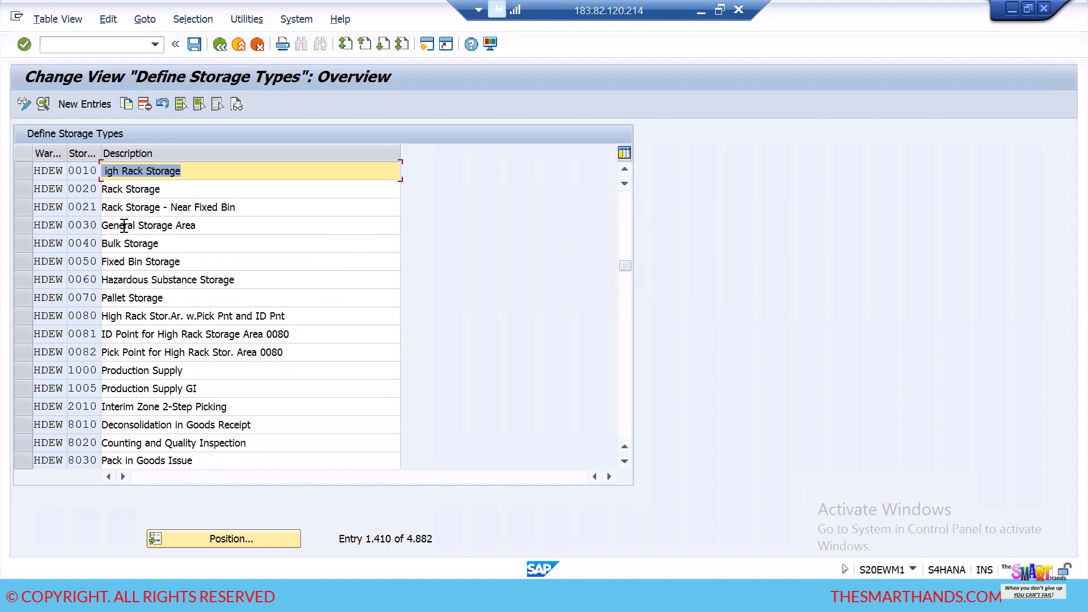
- Switch to the Excel warehouse layout, check the codes for storage types ST1, ST2 and ST3, and return to SAP
key(alt+Tab)
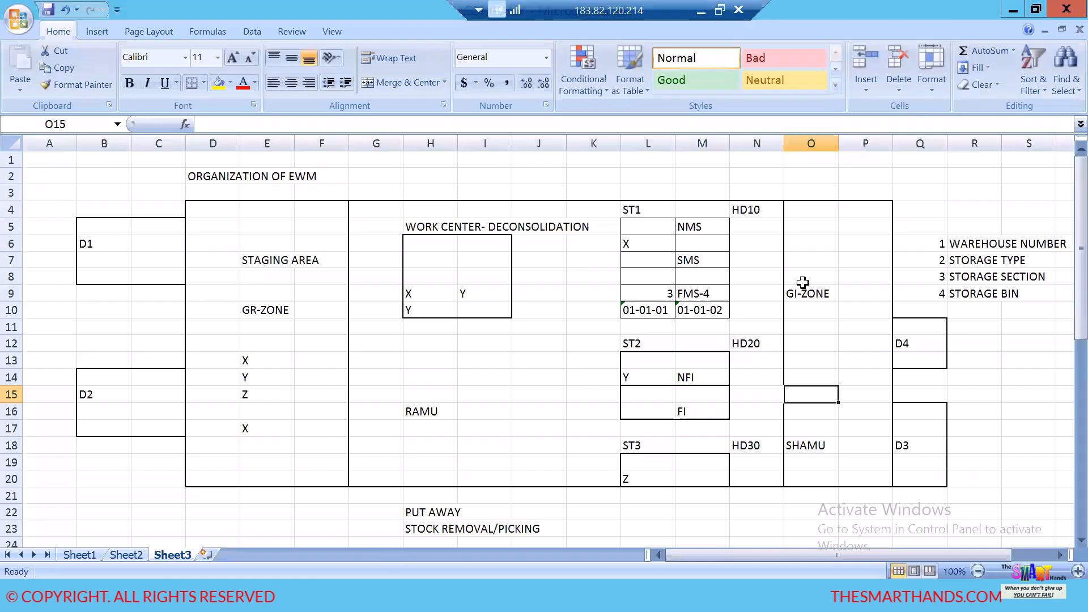
click(747, 212)
click(762, 351)
click(760, 448)
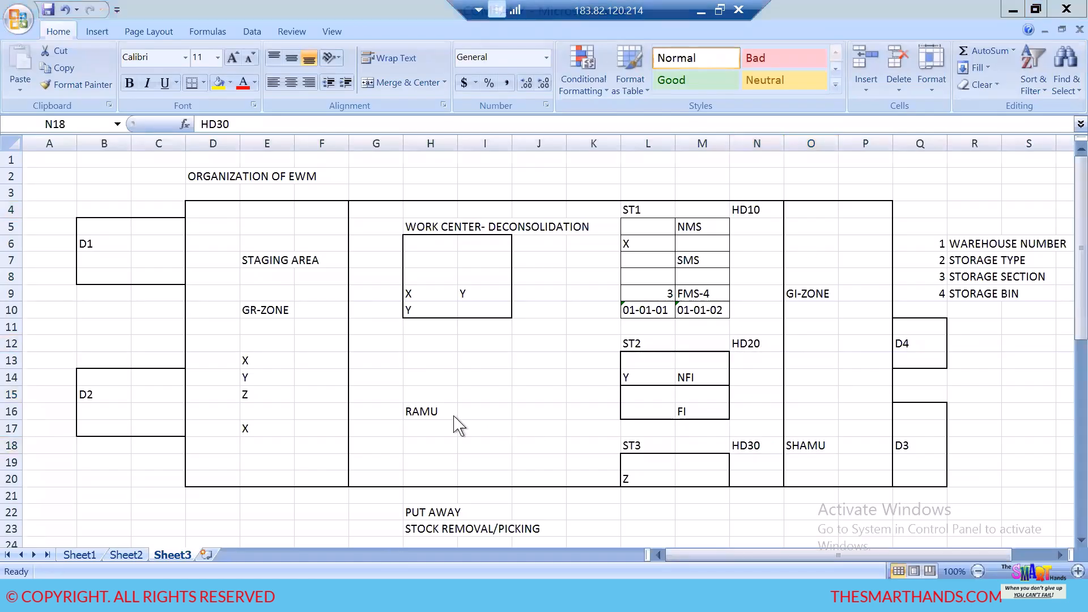
key(alt+Tab)
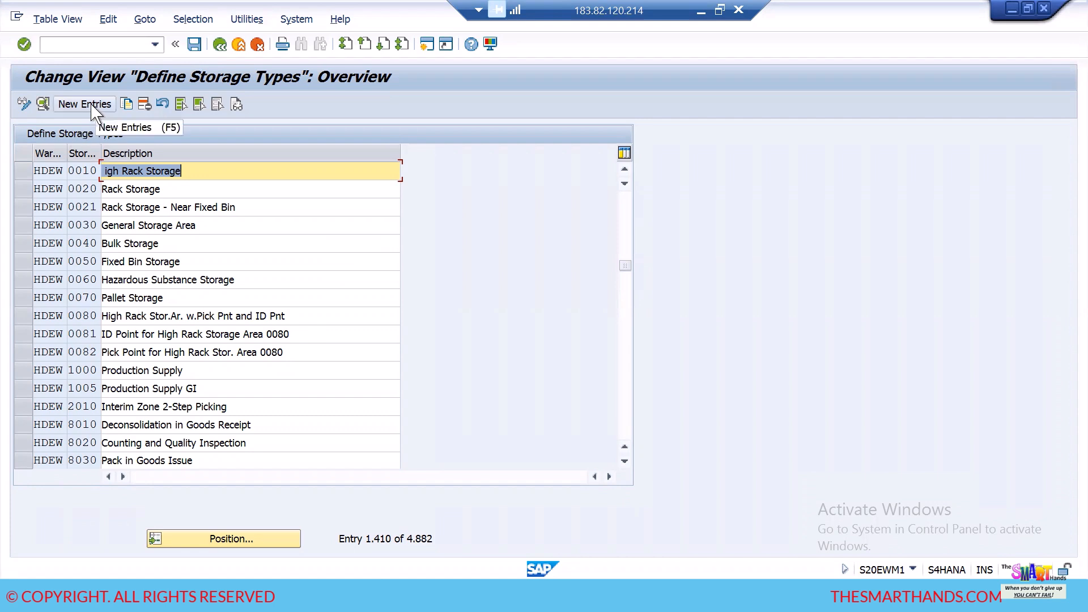
- Copy the HDEW storage type 0010 entry and set the target storage type to HD10
click(22, 171)
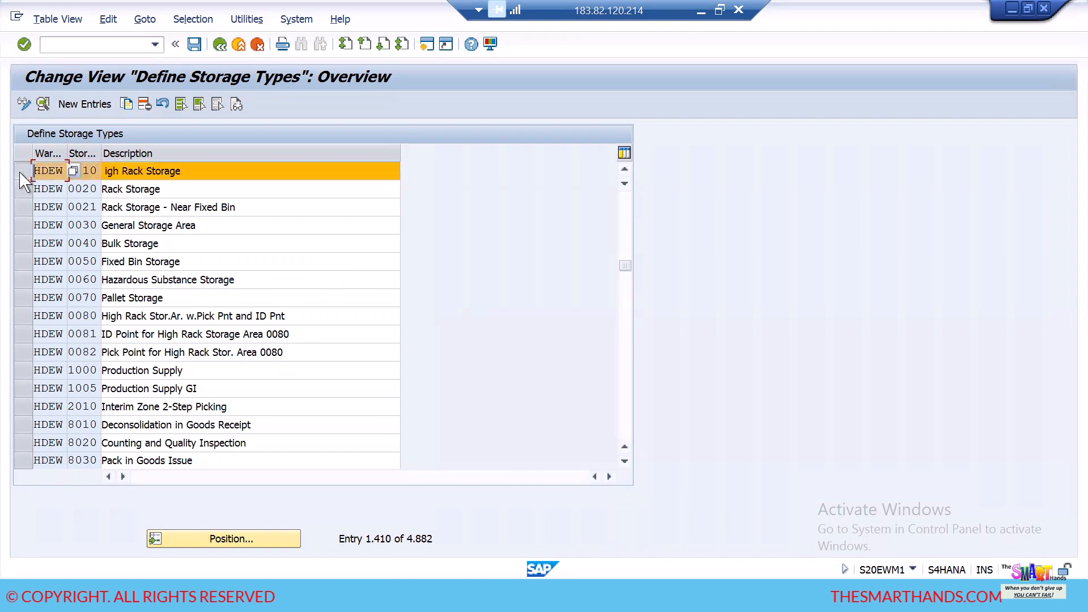
click(127, 104)
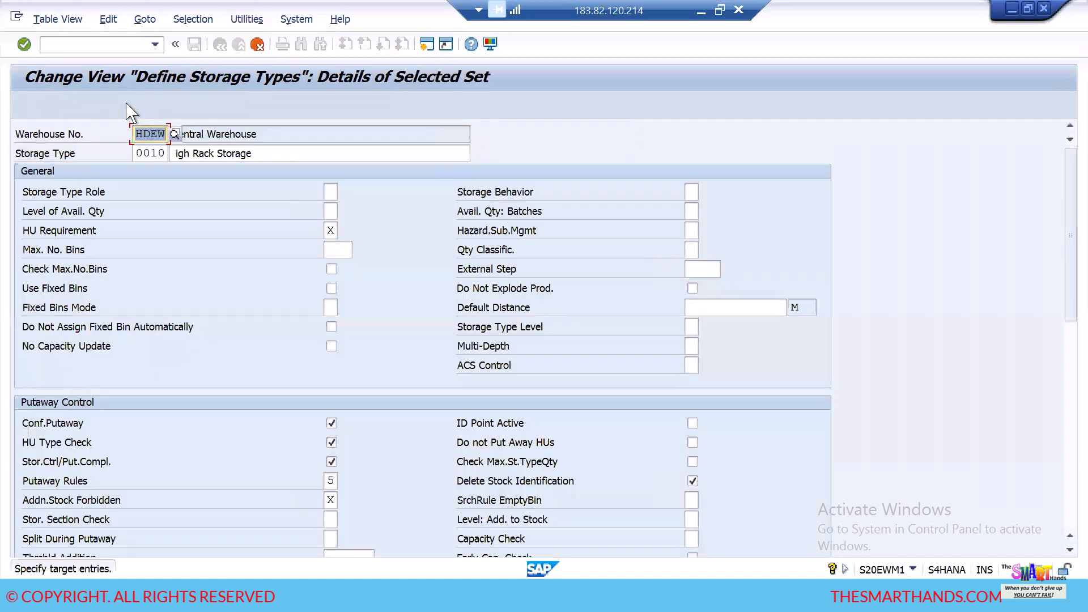
click(166, 152)
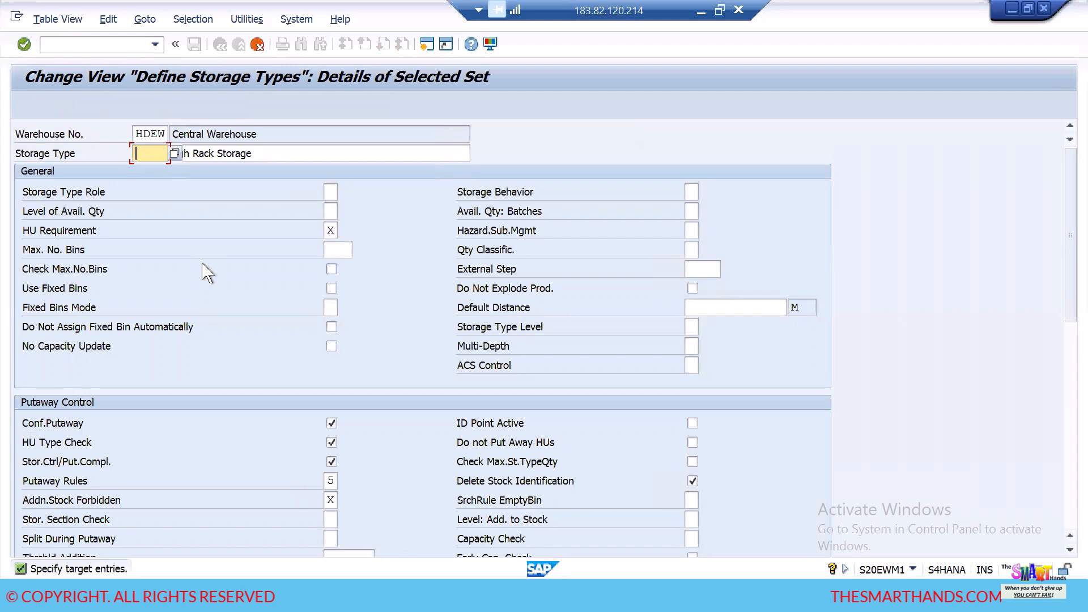
text(HD10)
- Change the copied entry's description to "HD10 HIGH RACK ST TYPE-HDEW" and accept the copy
click(264, 149)
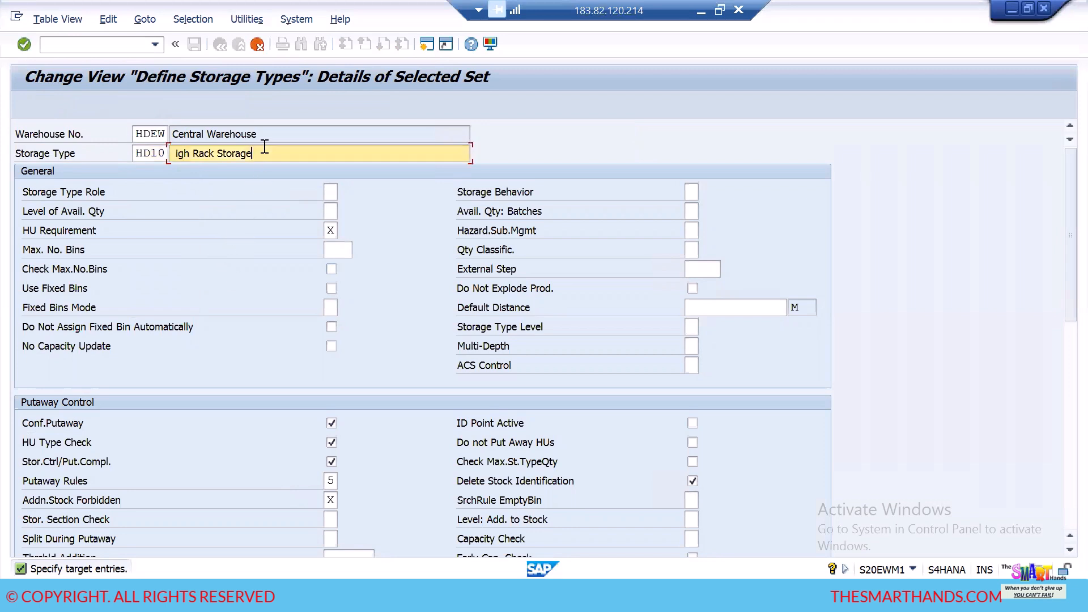
key(BackSpace)
key(BackSpace)
key(BackSpace)
key(BackSpace)
key(BackSpace)
key(BackSpace)
key(BackSpace)
key(BackSpace)
key(BackSpace)
key(BackSpace)
key(BackSpace)
key(BackSpace)
key(BackSpace)
key(BackSpace)
key(BackSpace)
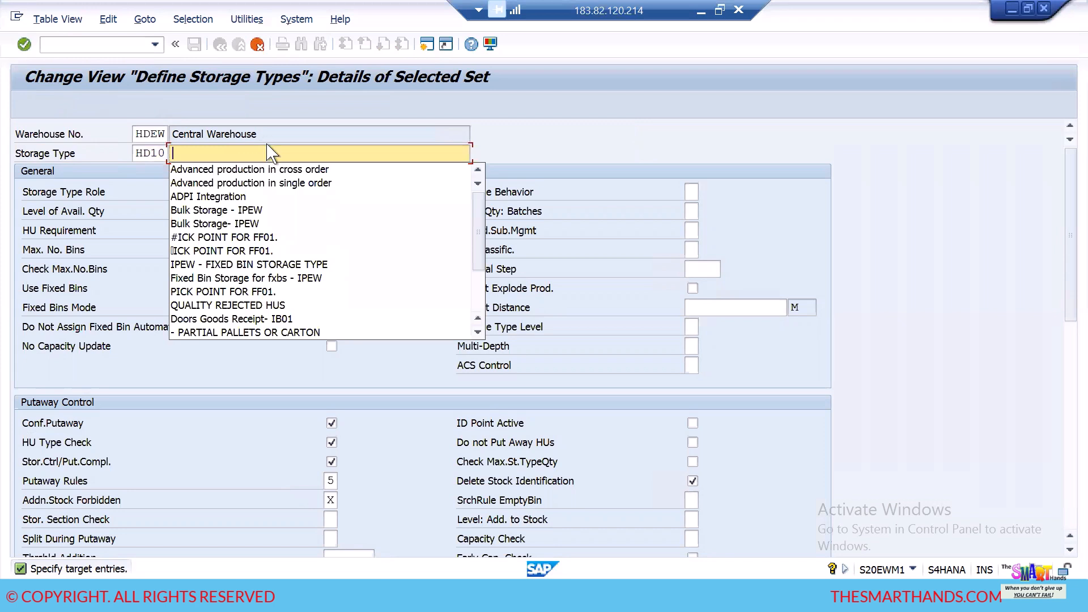
text(HD10 HIGH RACK ST TYPE-)
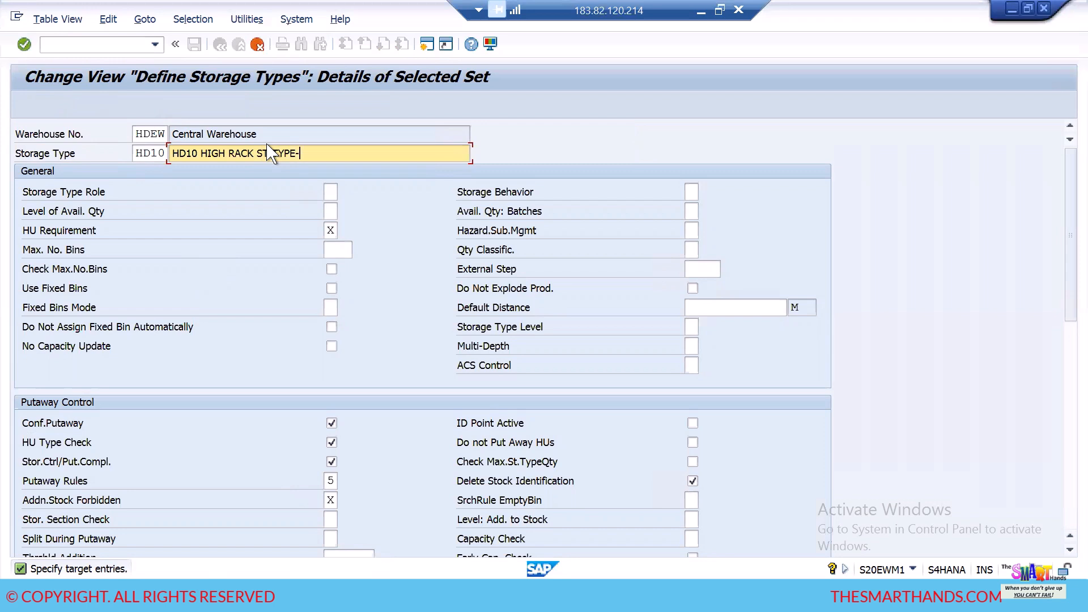
text(DEW)
key(Return)
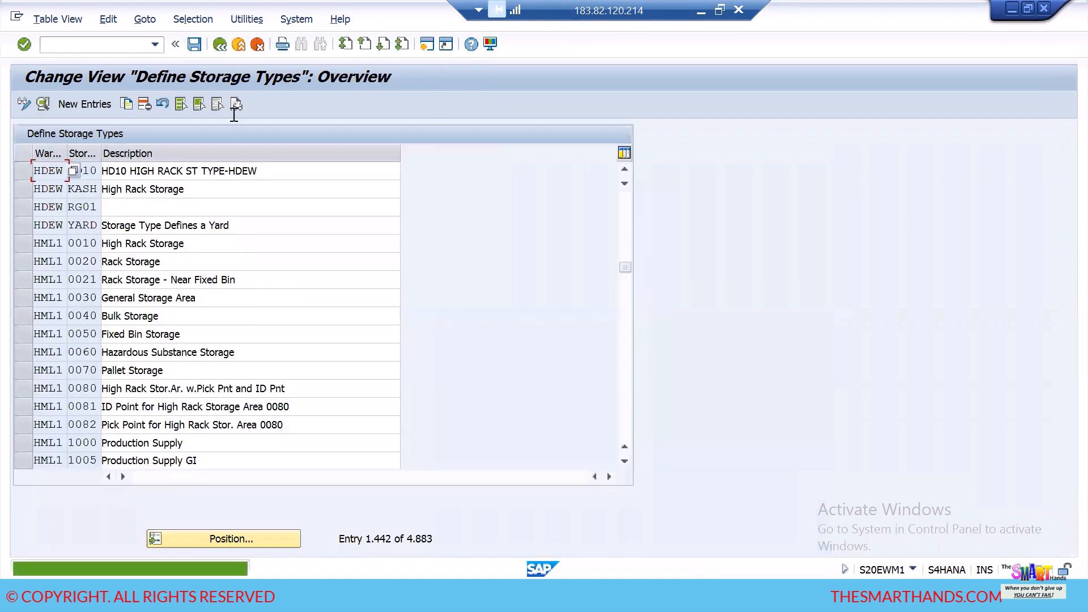
- Save the new HD10 storage type under the proposed customizing request
click(194, 45)
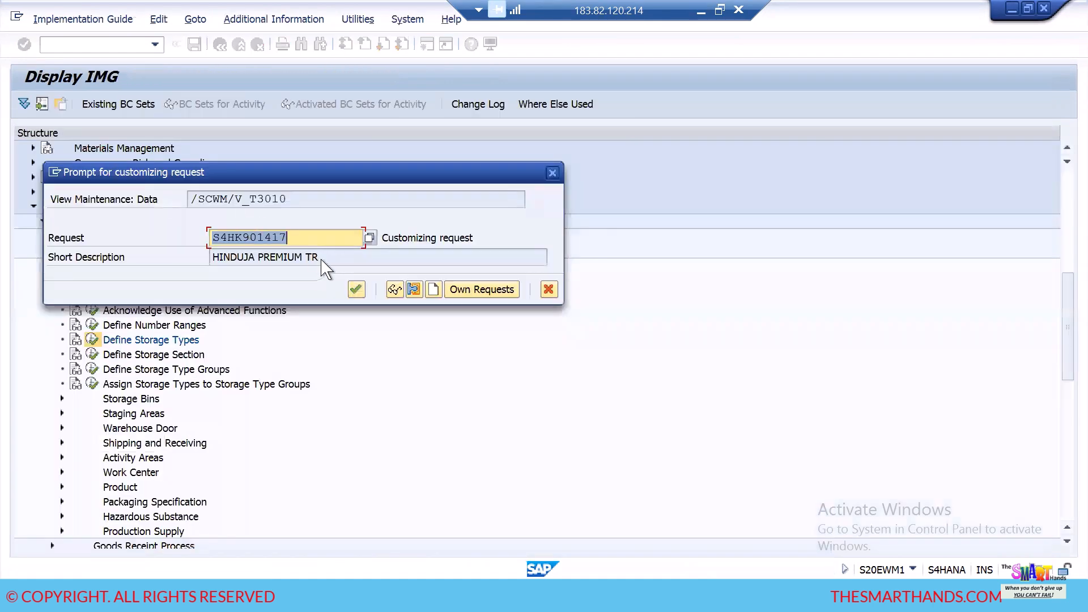
click(356, 290)
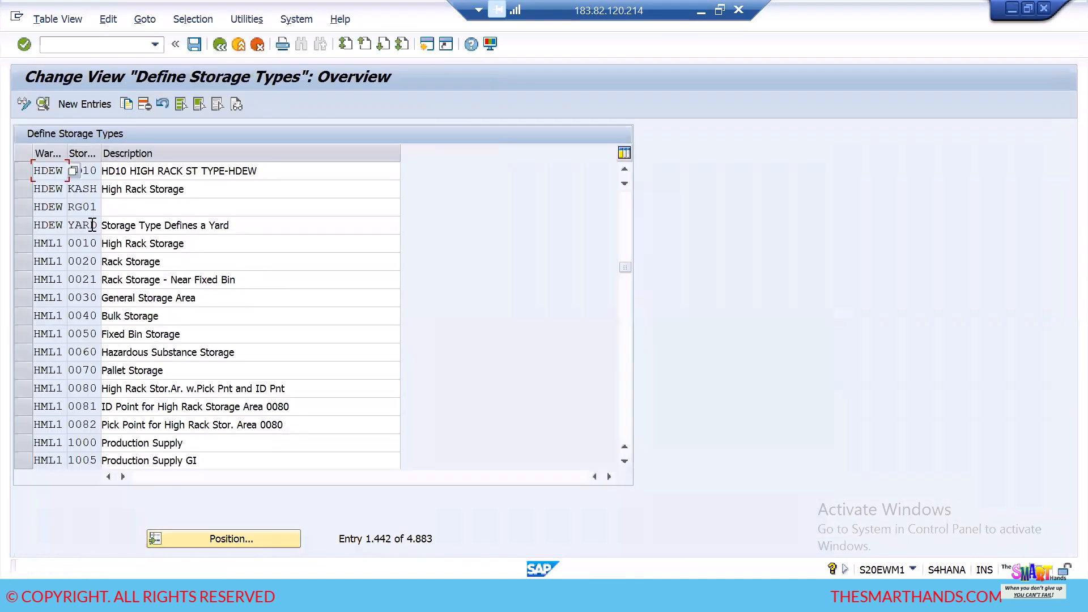
click(280, 173)
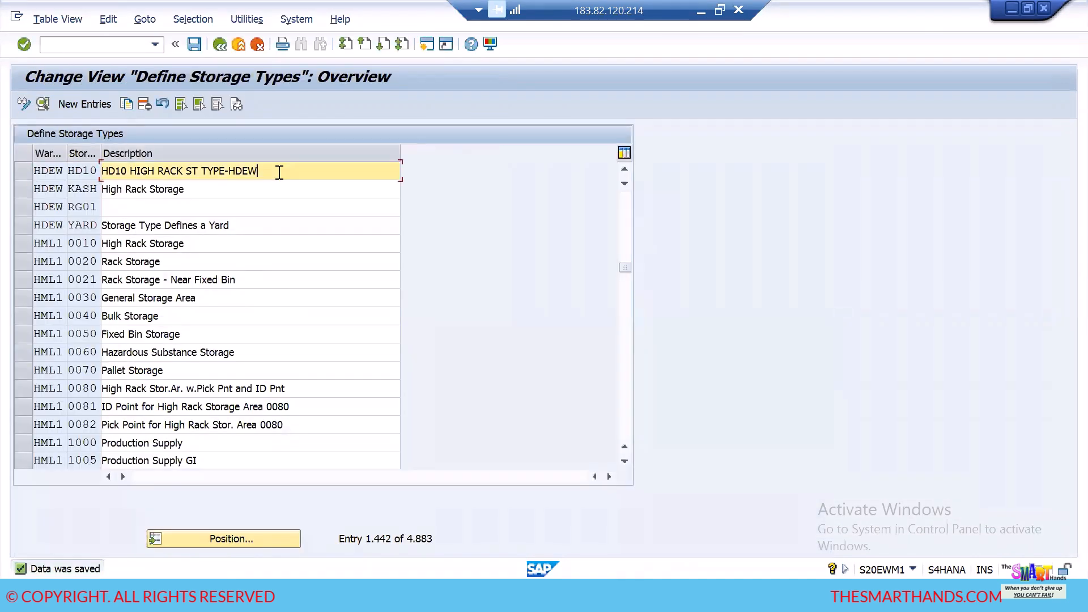
- Copy the HD10 storage type entry and set the target storage type to HD20
click(21, 172)
click(126, 105)
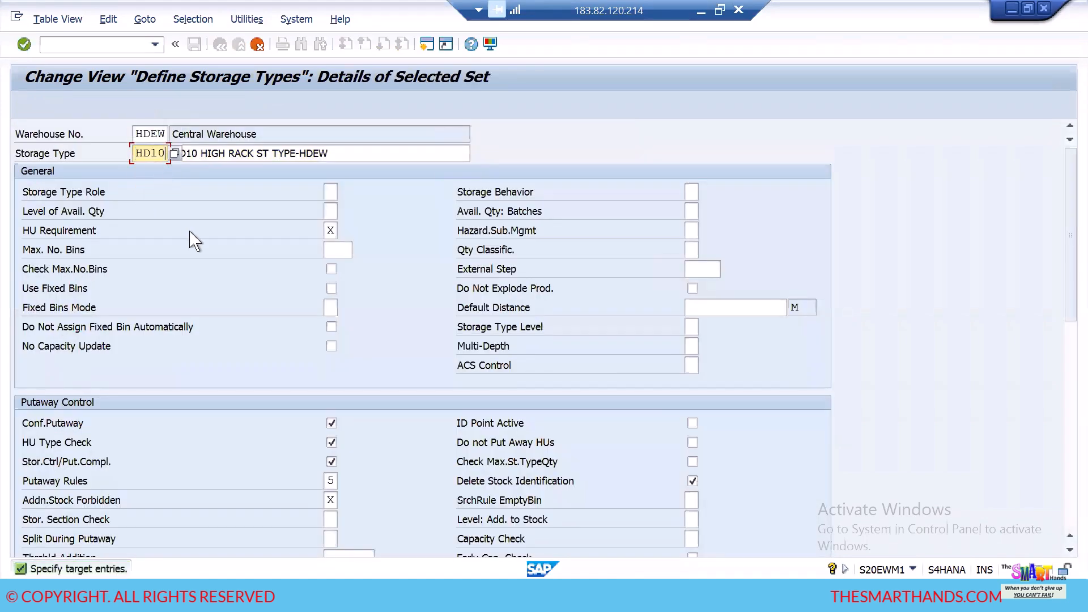
key(BackSpace)
key(BackSpace)
text(20)
- Change the copied description to "HD20 HIGH RACK ST TYPE-HDEW", accept the copy and save it
click(199, 152)
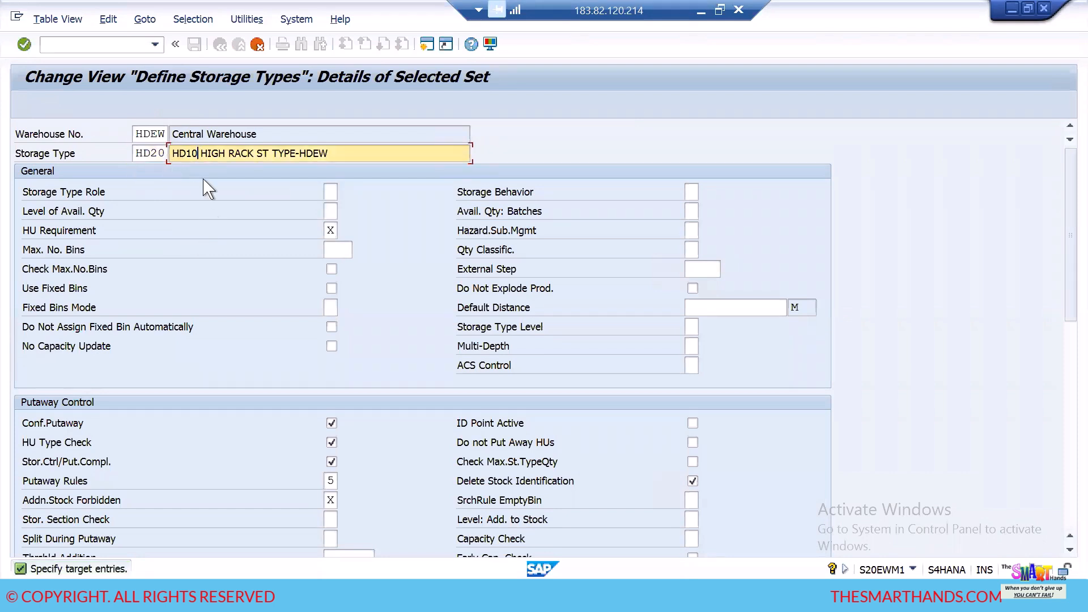
key(BackSpace)
key(BackSpace)
text(20)
key(Return)
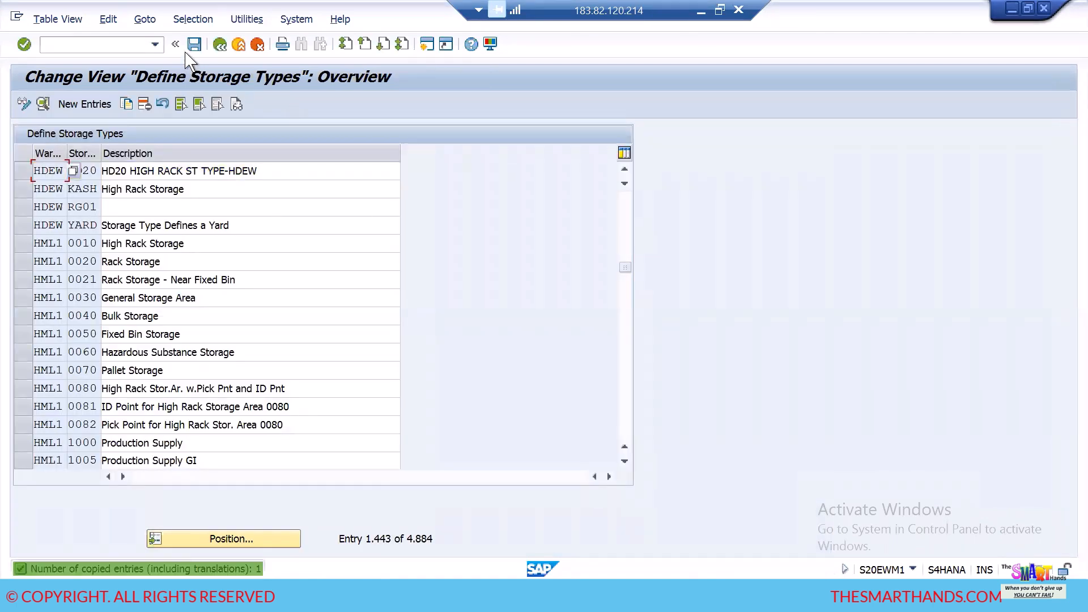
click(194, 45)
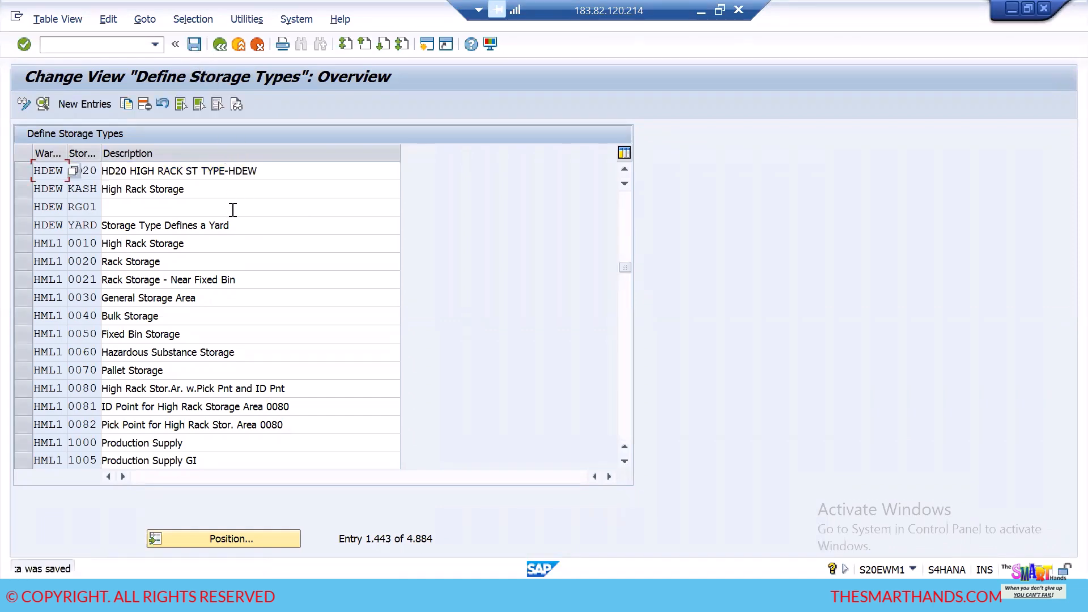
- Copy the HD20 storage type entry and set the target storage type to HD30
click(26, 170)
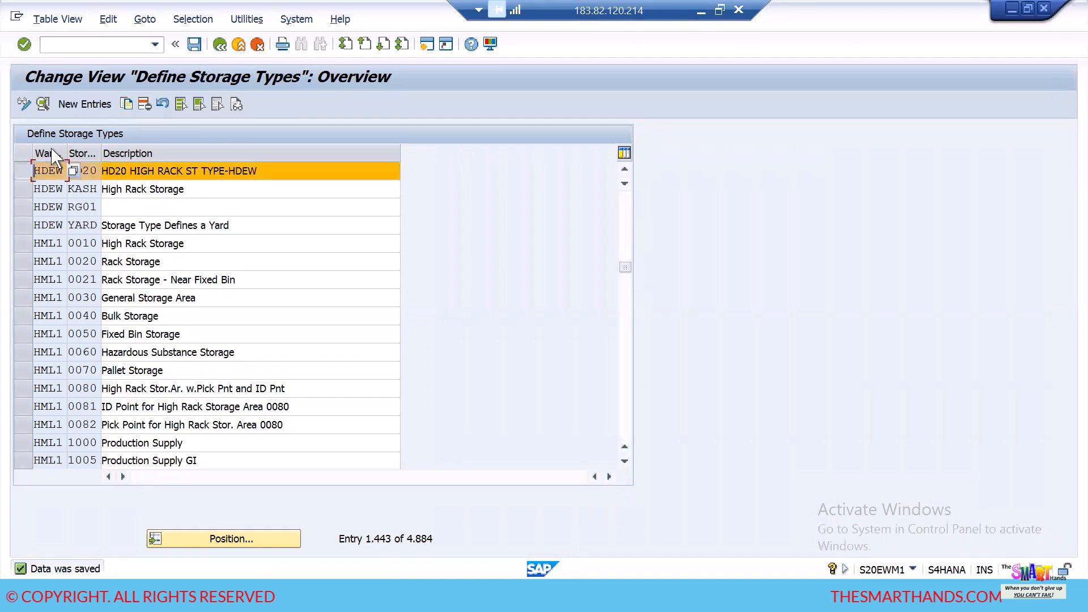
click(127, 105)
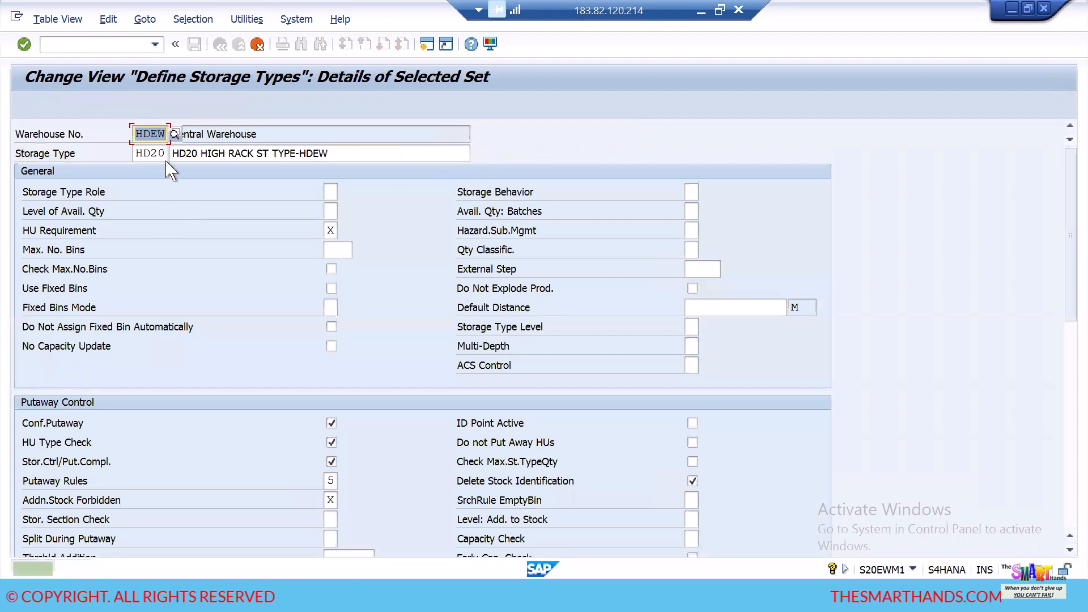
click(168, 154)
key(BackSpace)
key(BackSpace)
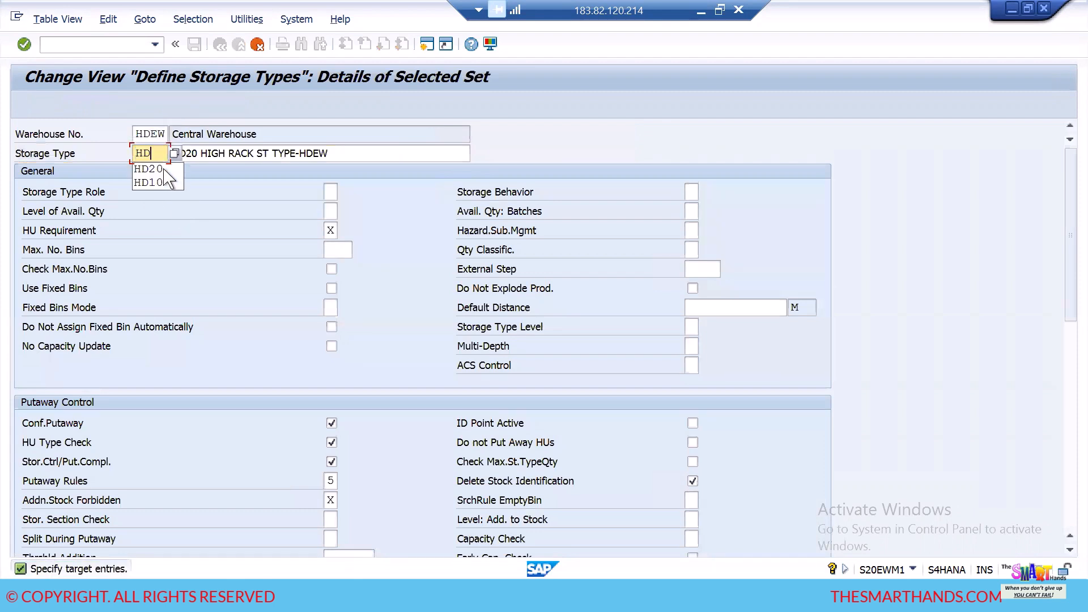
text(30)
- Change the copied description to "HD30 HIGH RACK ST TYPE-HDEW", accept the copy and save it
key(Tab)
key(BackSpace)
key(BackSpace)
text(30)
key(F3)
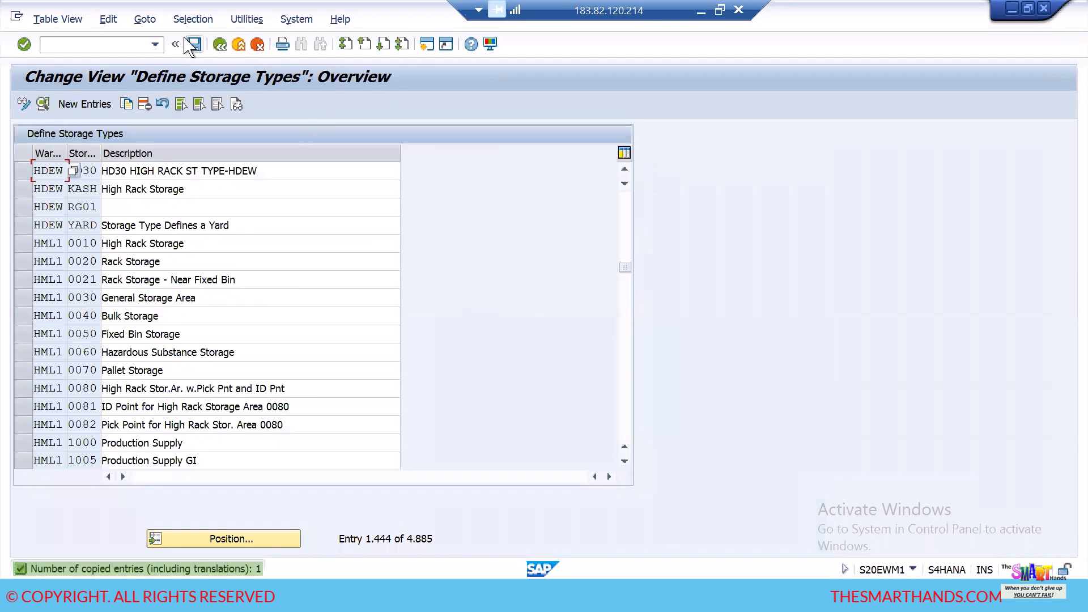
click(194, 45)
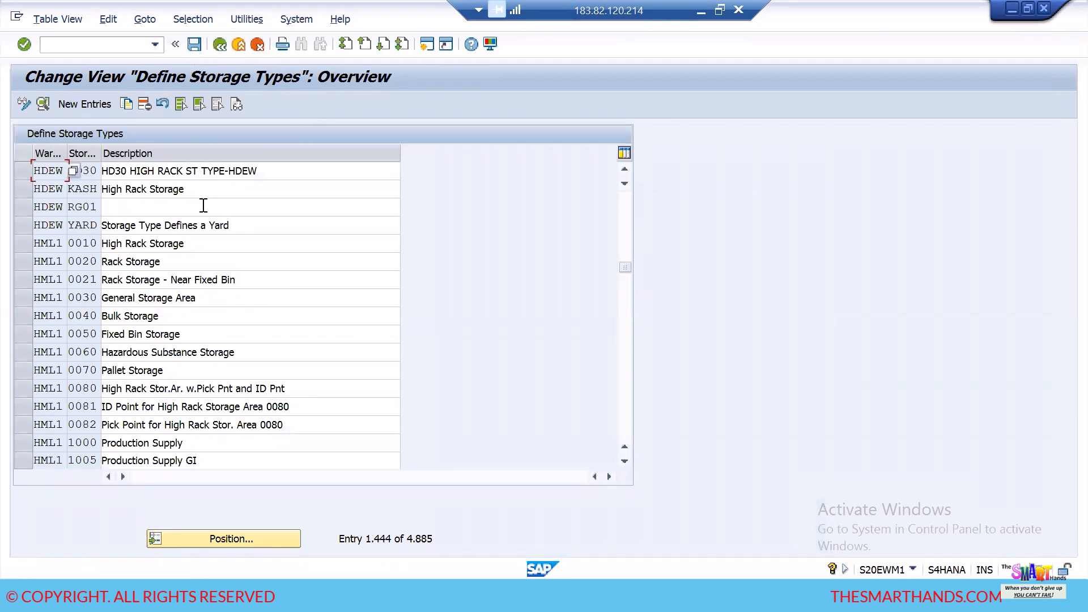
- Locate and select the HD10, HD20 and HD30 entries together in the storage types list and save
click(624, 169)
click(624, 169)
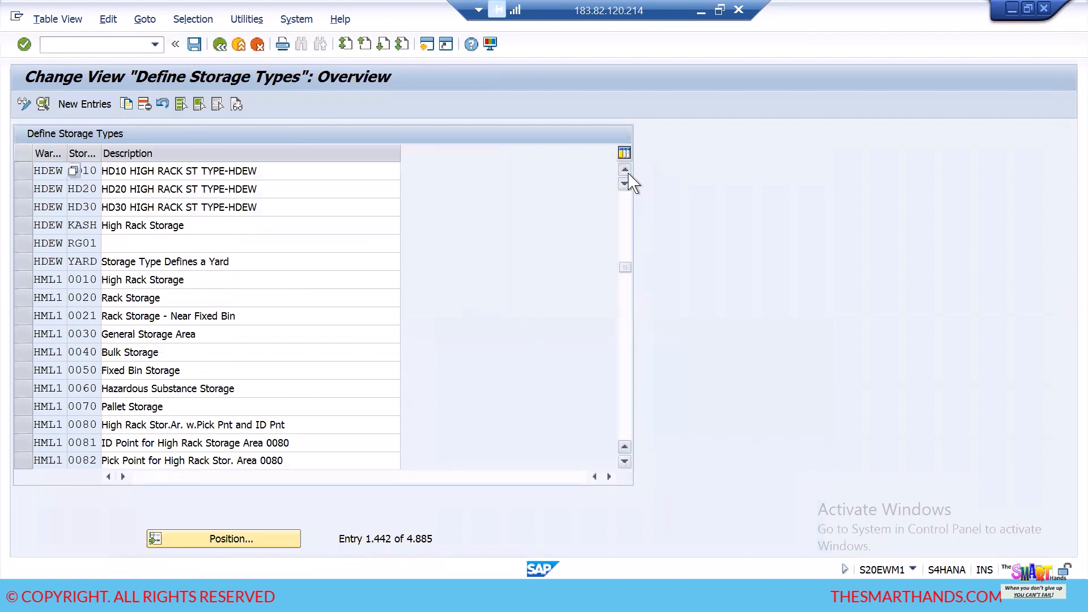
click(624, 169)
click(624, 169)
drag(23, 207, 23, 245)
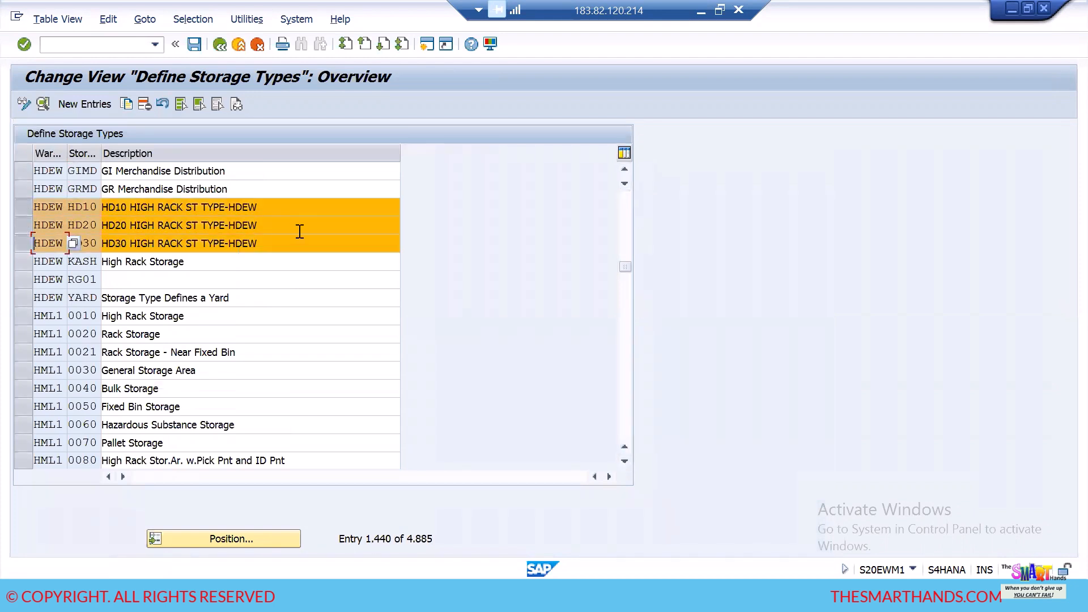
click(286, 244)
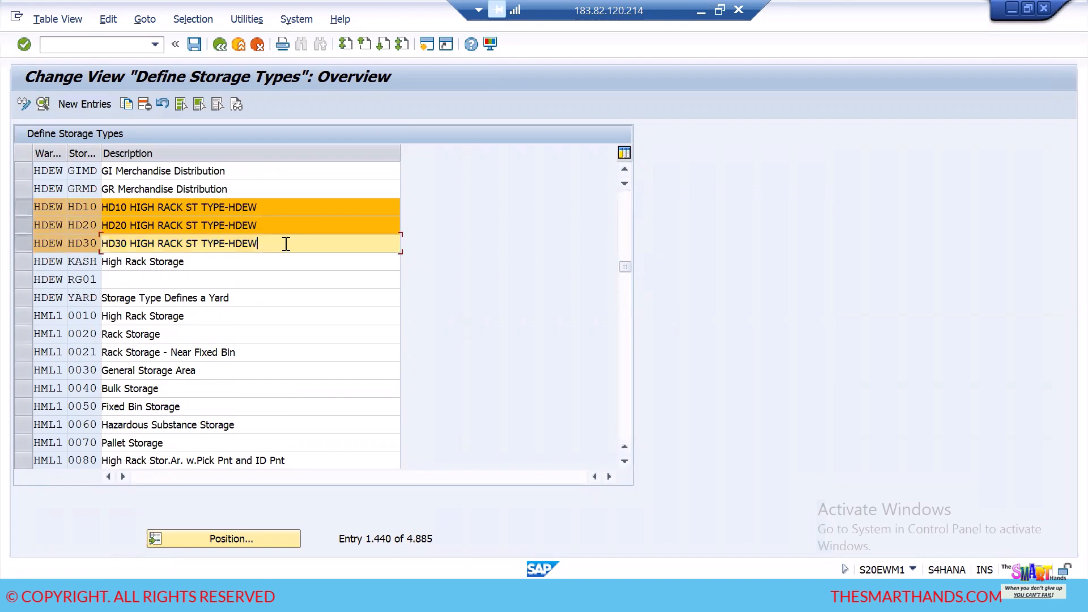
click(190, 47)
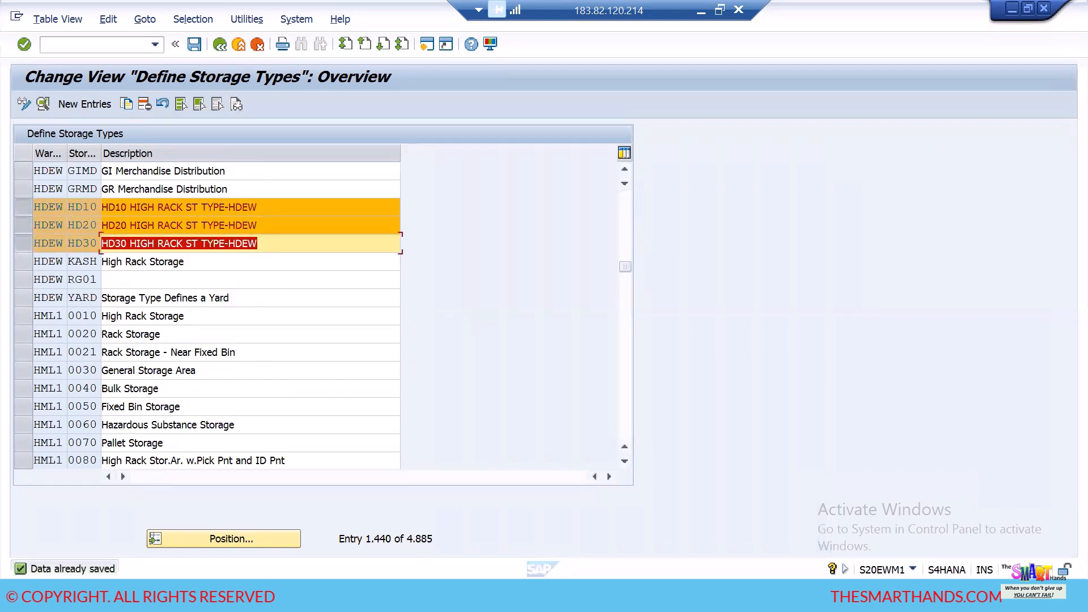
- Switch to the Excel layout, highlight the deconsolidation work center area, and return to the SAP storage types list
key(alt+Tab)
drag(430, 246, 492, 312)
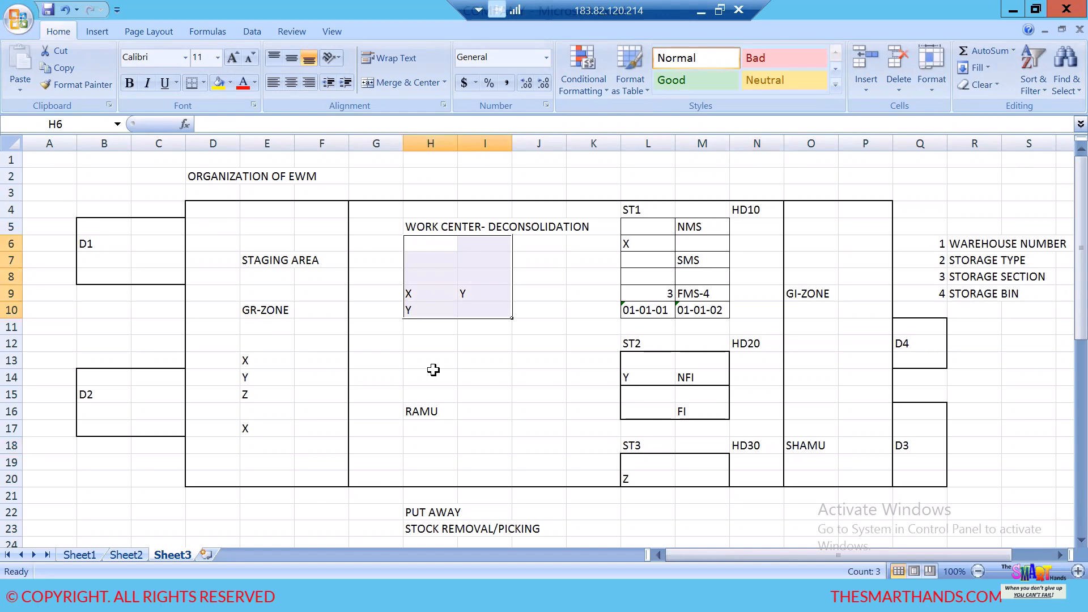
key(alt+Tab)
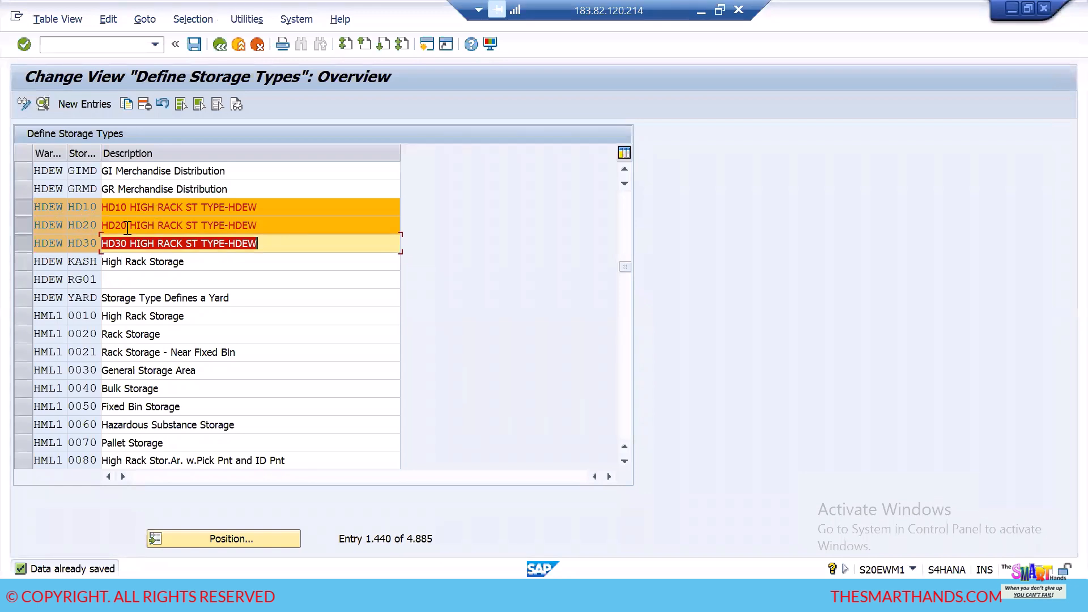
- Clear the selection of the three new storage types and open the details of HD10 alone
click(22, 210)
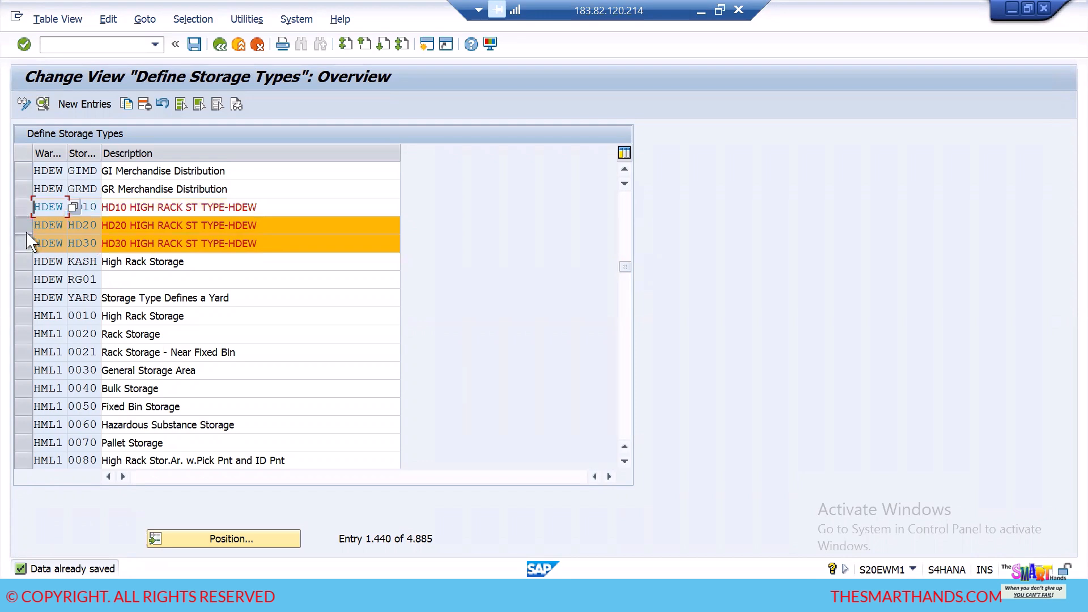
click(24, 227)
click(20, 242)
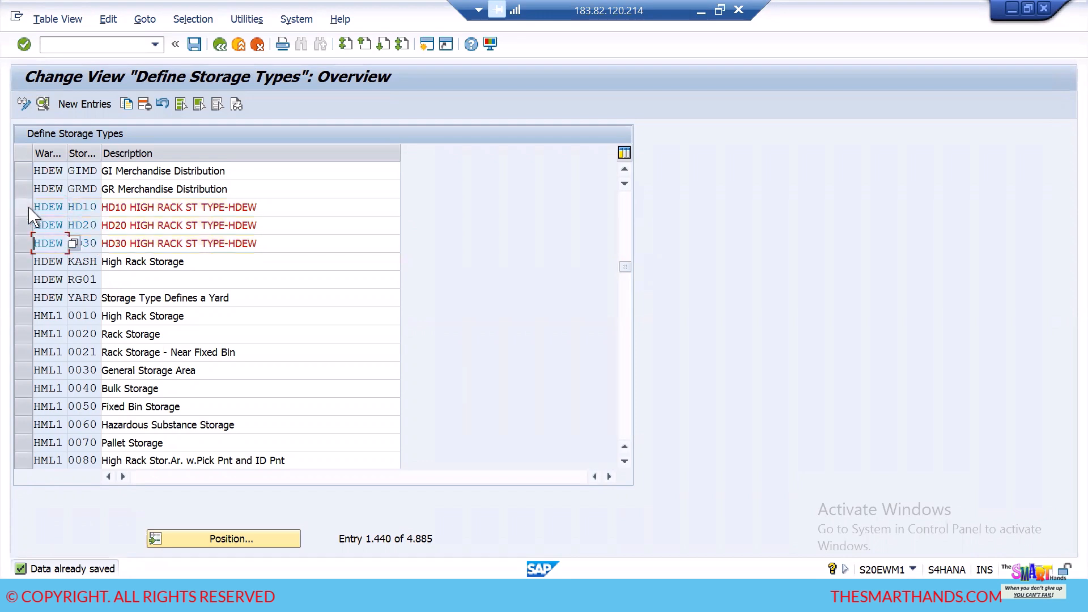
click(27, 208)
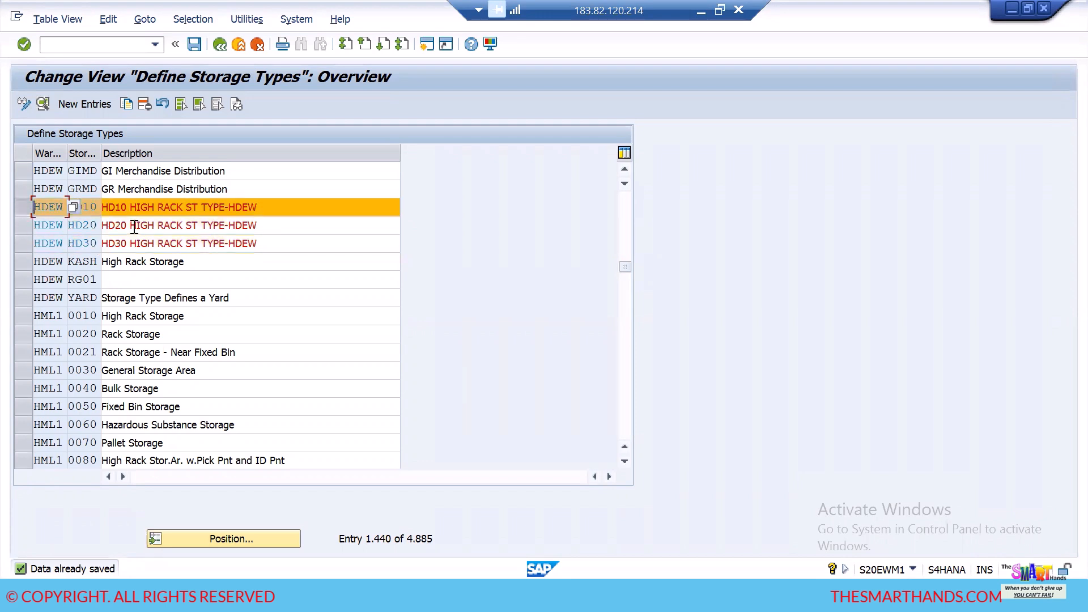
click(42, 104)
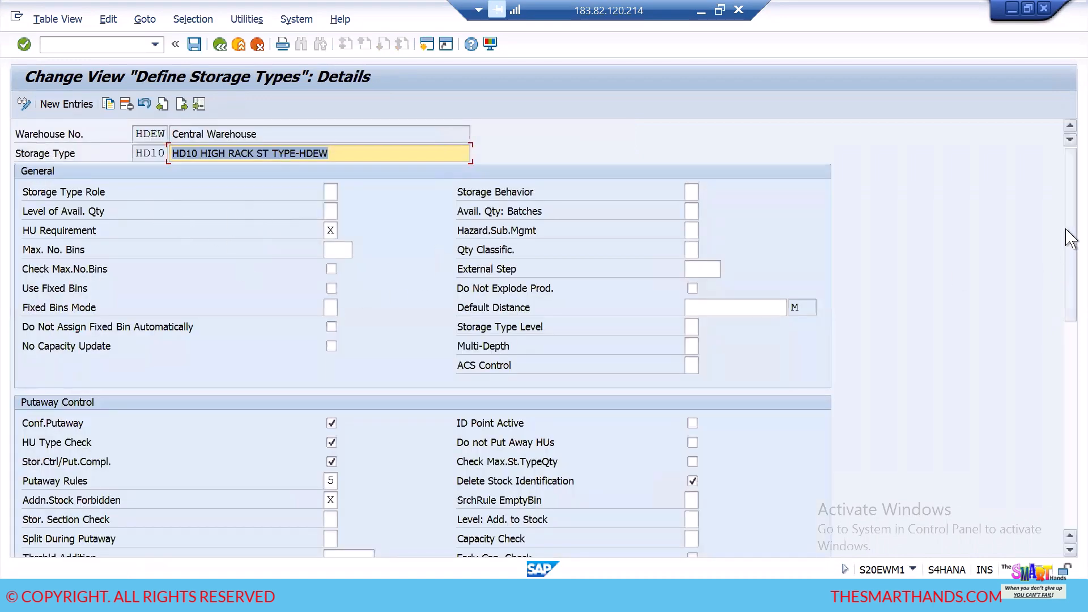
- Look over the HD10 details and view the possible Storage Type Role values without choosing one
drag(1069, 236, 1069, 454)
drag(1069, 368, 1064, 175)
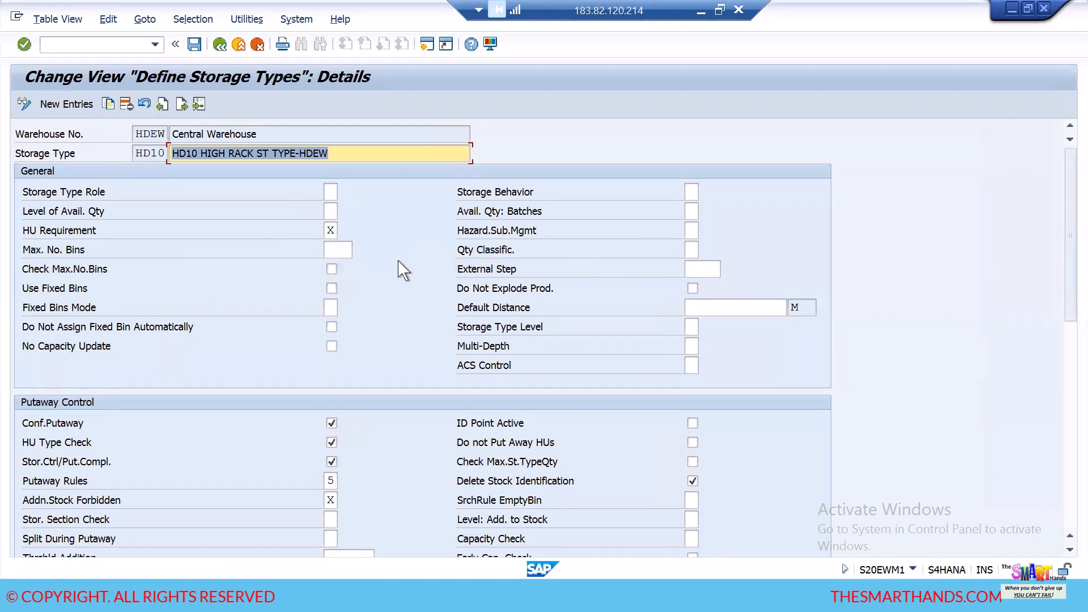
click(334, 193)
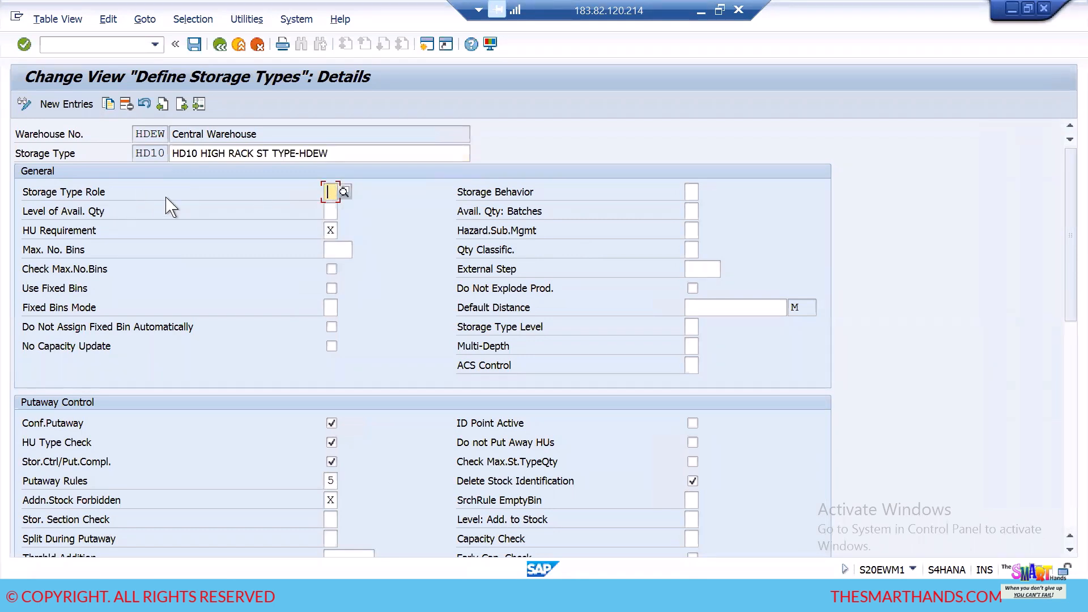
key(F4)
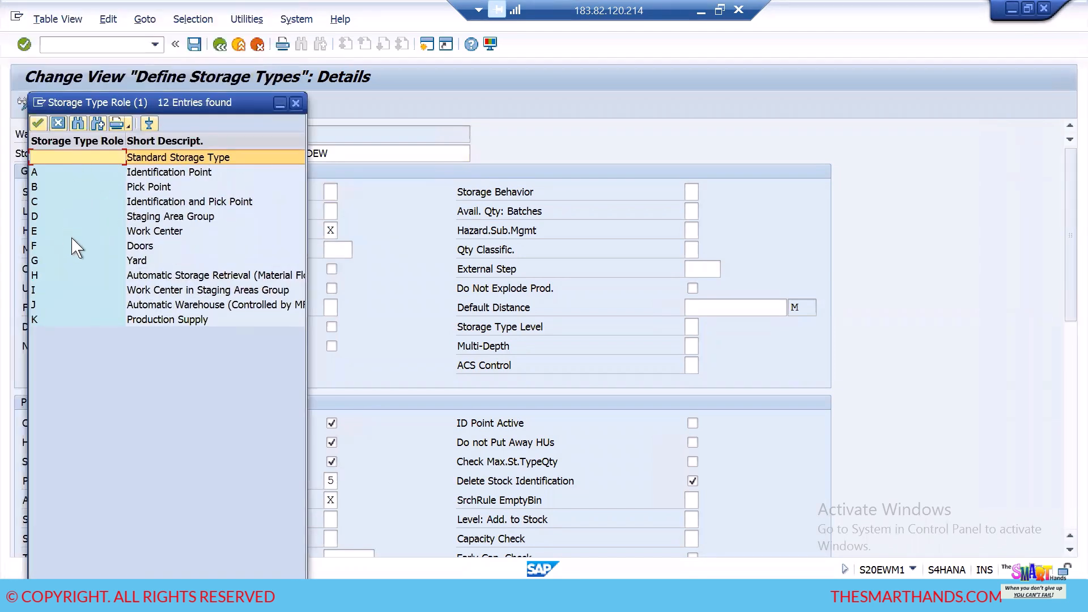
click(297, 104)
- Review HD10's general, putaway control, stock removal, goods movement and replenishment settings
scroll(386, 408, down, 1)
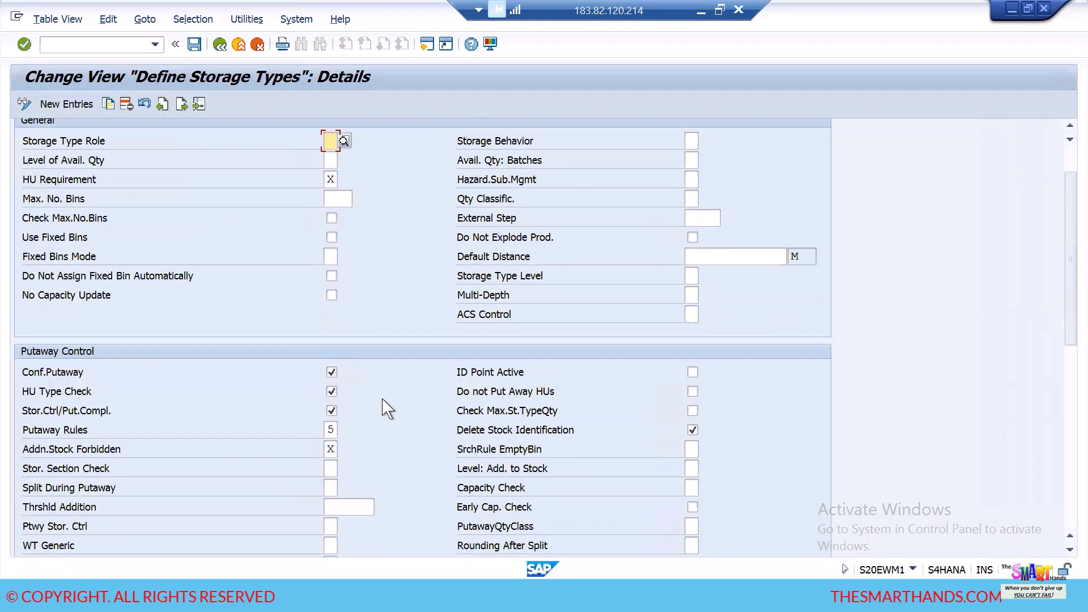
scroll(385, 408, down, 3)
scroll(389, 413, up, 3)
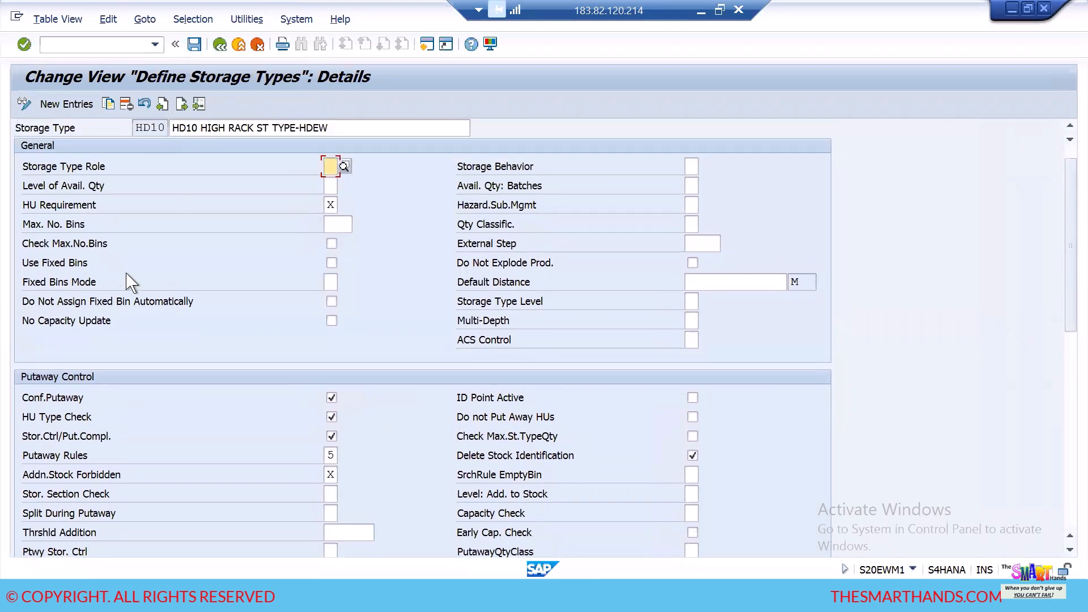
scroll(206, 345, down, 2)
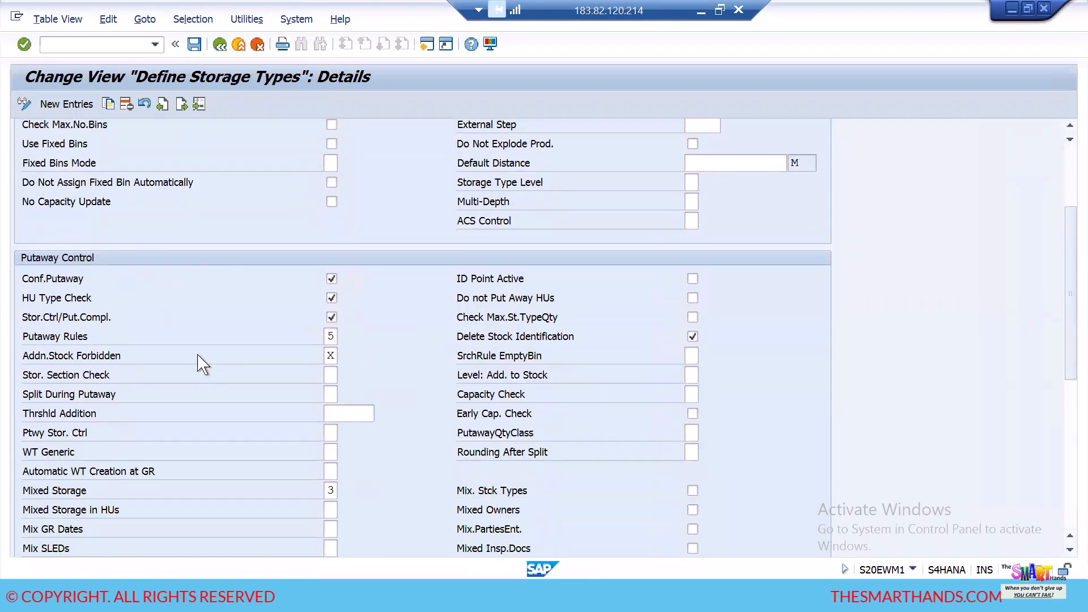
scroll(199, 363, down, 4)
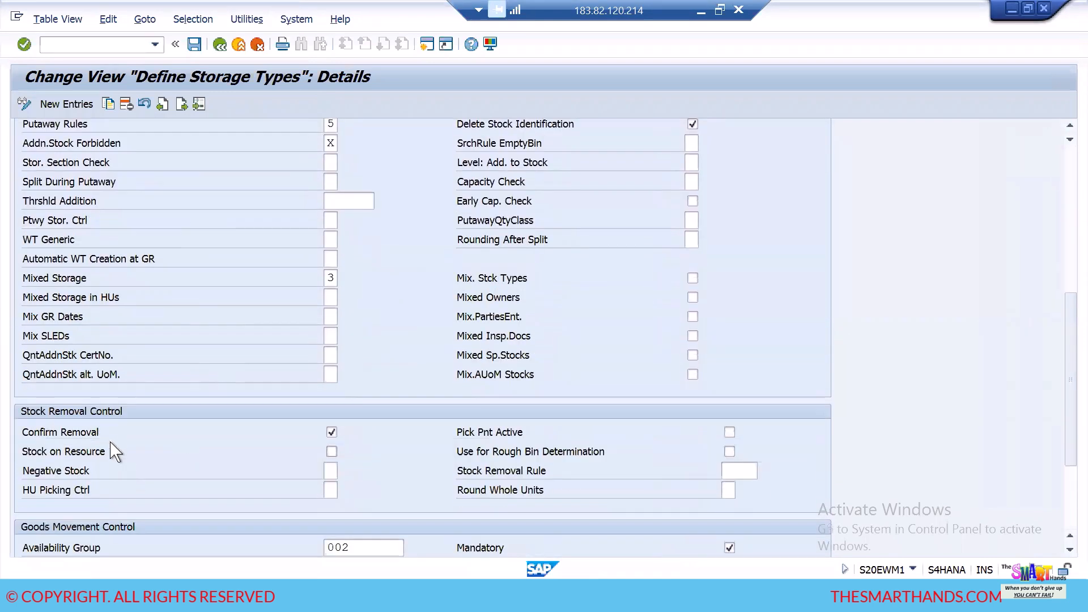
scroll(194, 426, down, 3)
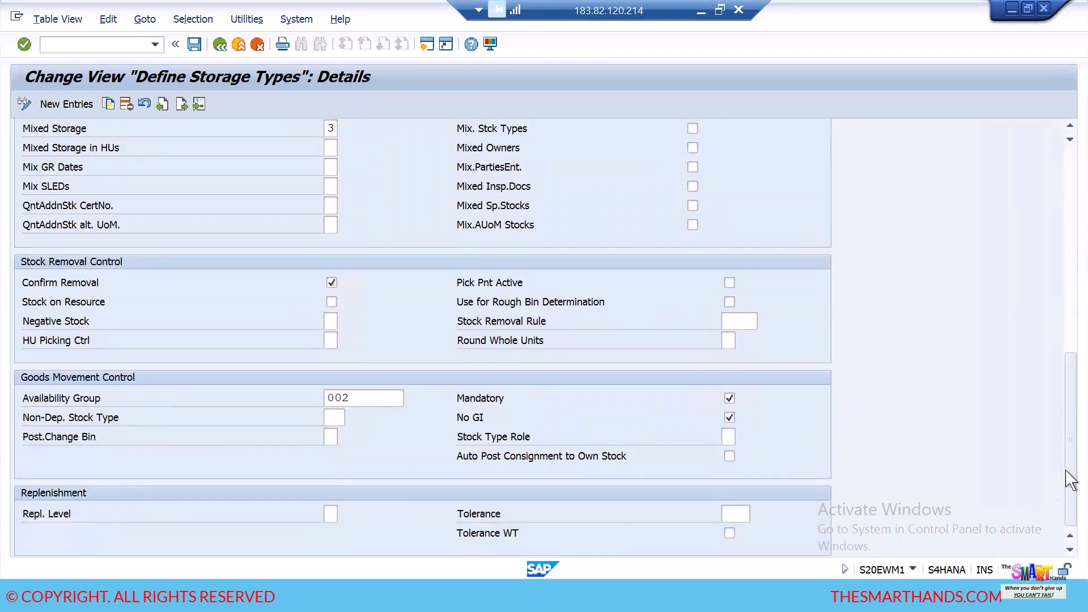
drag(1065, 430, 1066, 189)
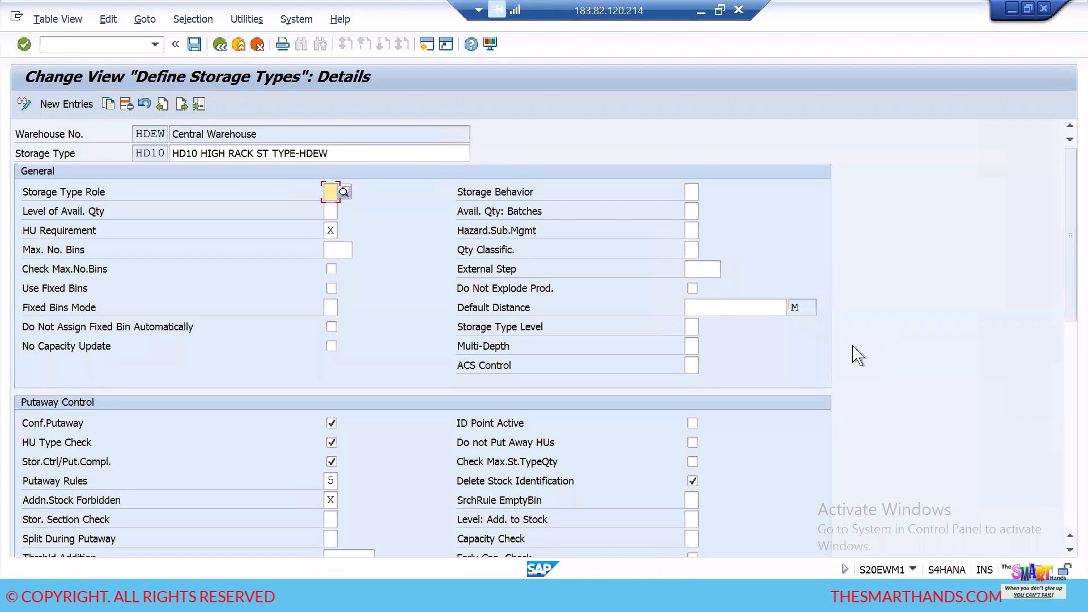
- Return to the storage types overview, add HD20 and HD30 to the HD10 selection, and go back to the IMG structure
click(220, 45)
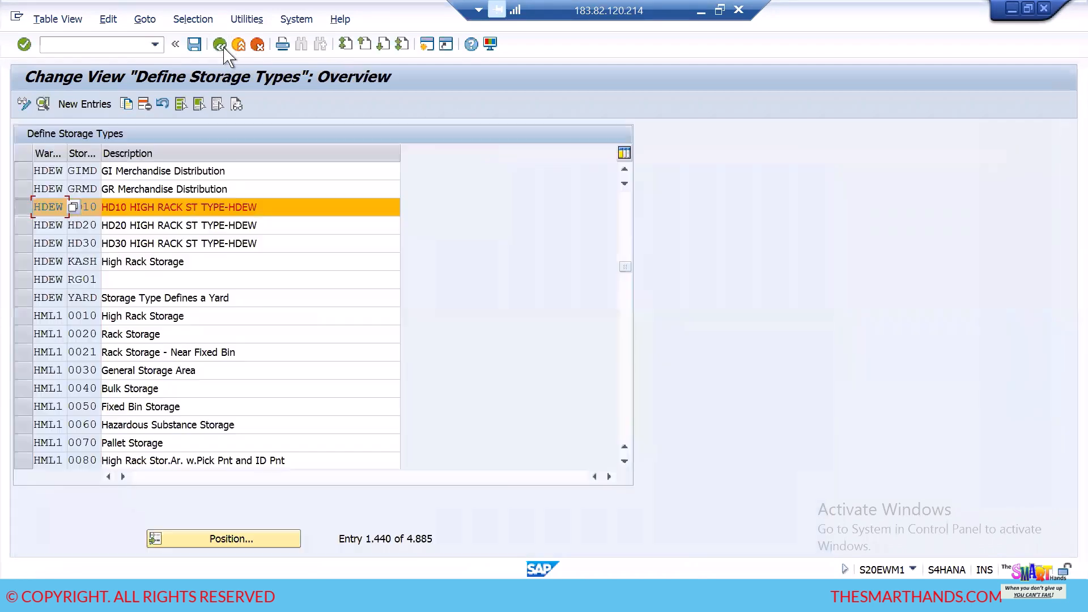
click(23, 227)
click(24, 243)
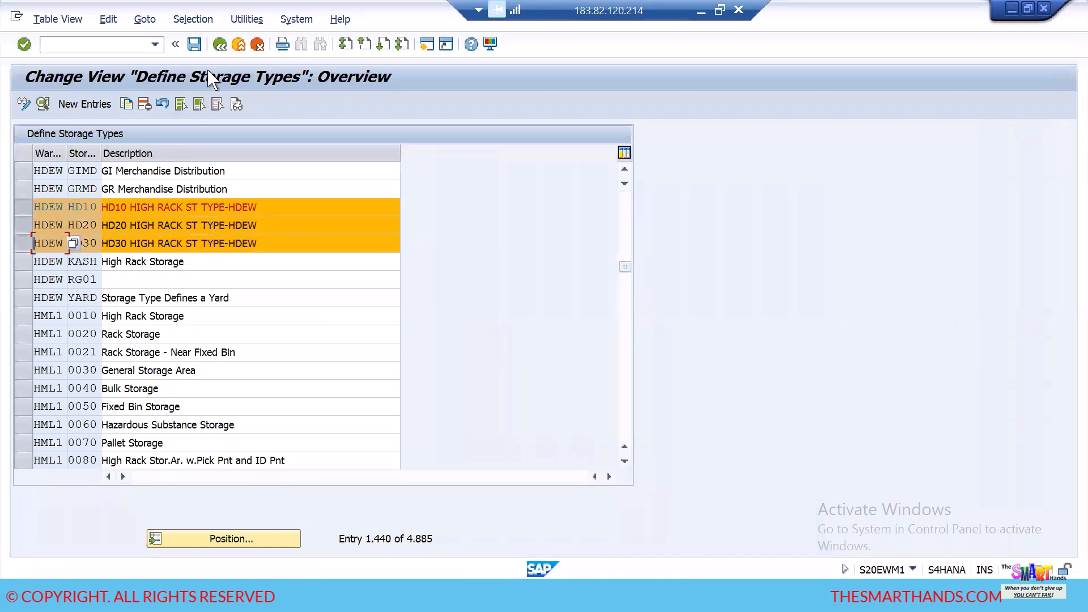
click(220, 44)
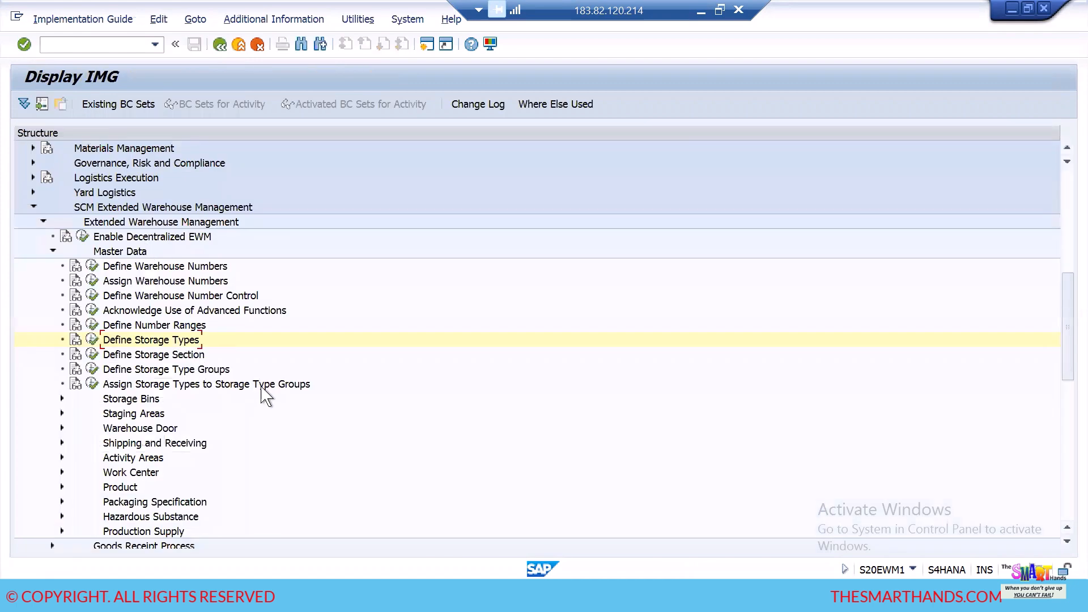
- Switch to the Excel layout and examine the SMS and NMS sections within storage type ST1
key(alt+Tab)
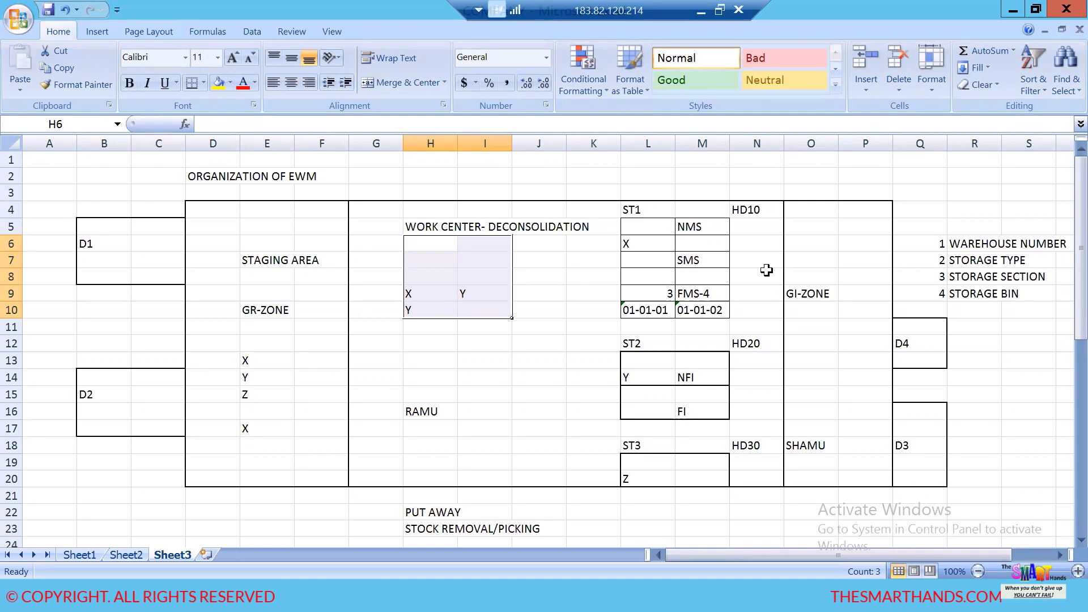
click(699, 262)
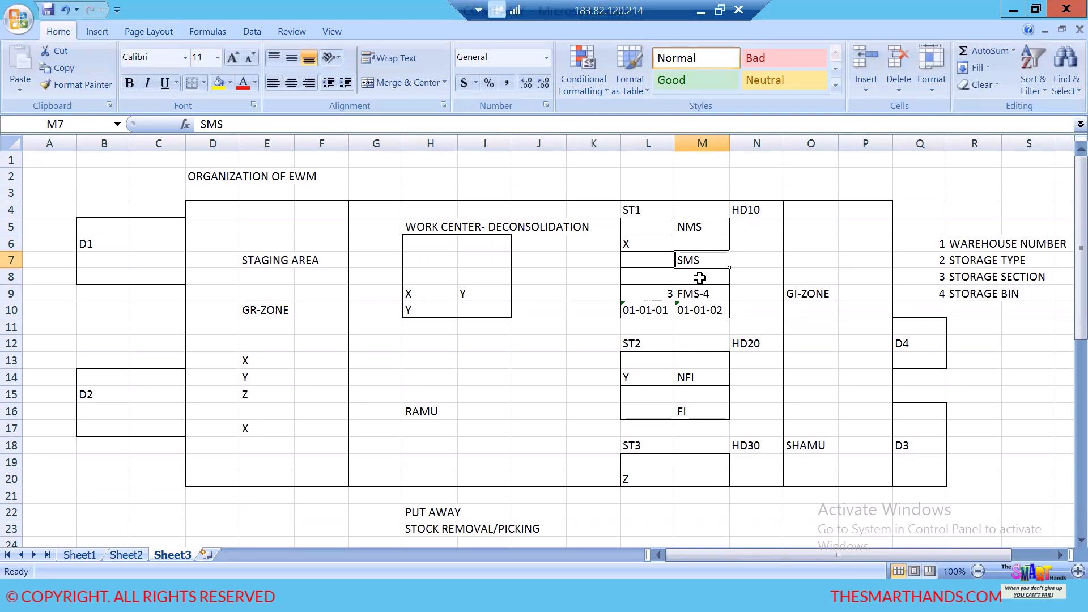
click(697, 227)
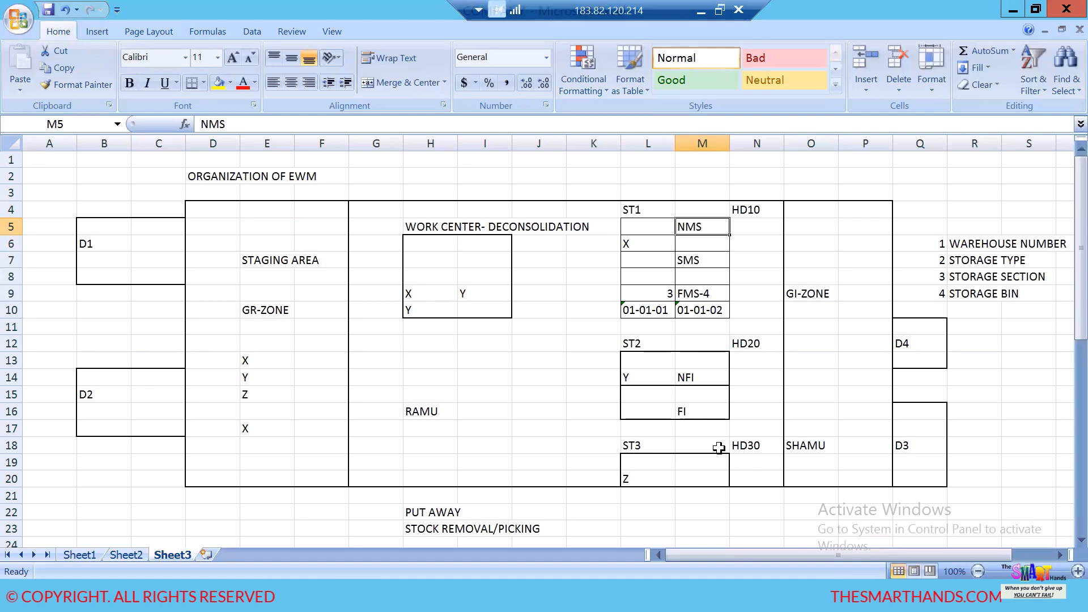
- Switch back to SAP and open a blank new-entries table under Define Storage Section
key(alt+Tab)
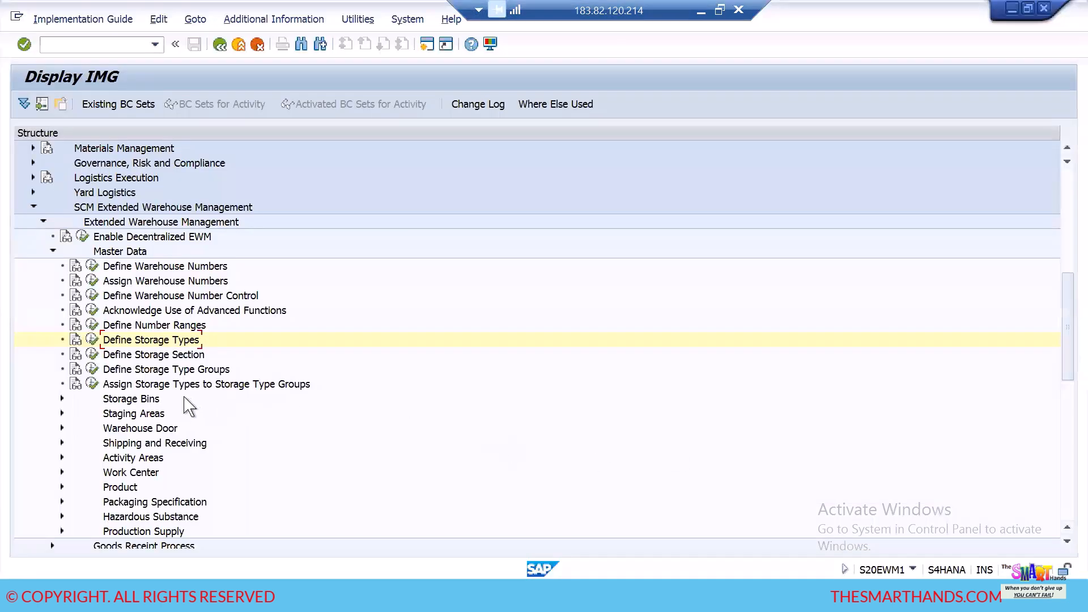
click(92, 356)
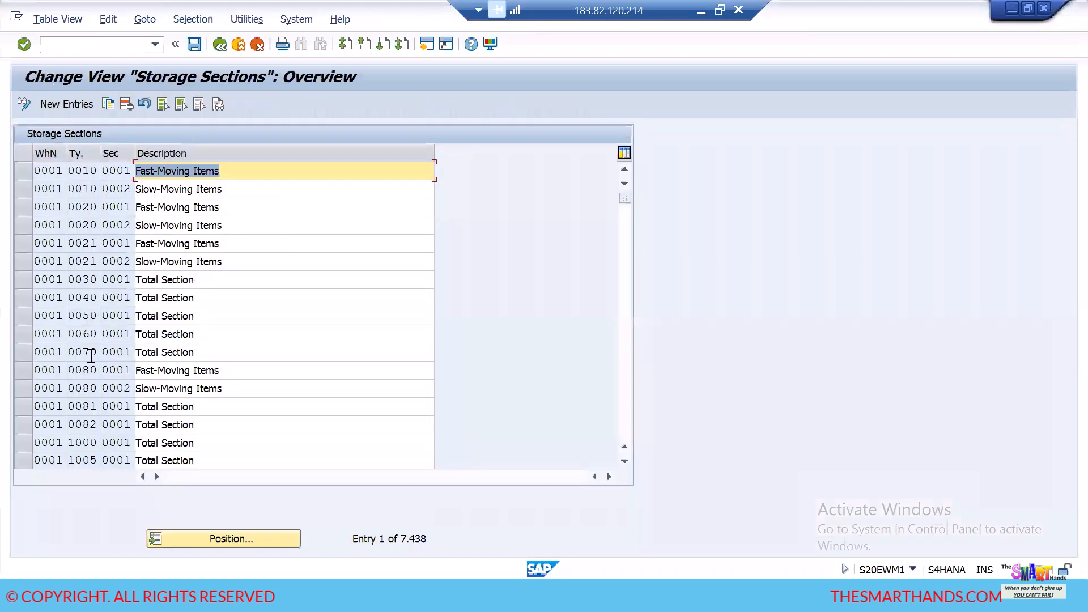
click(64, 106)
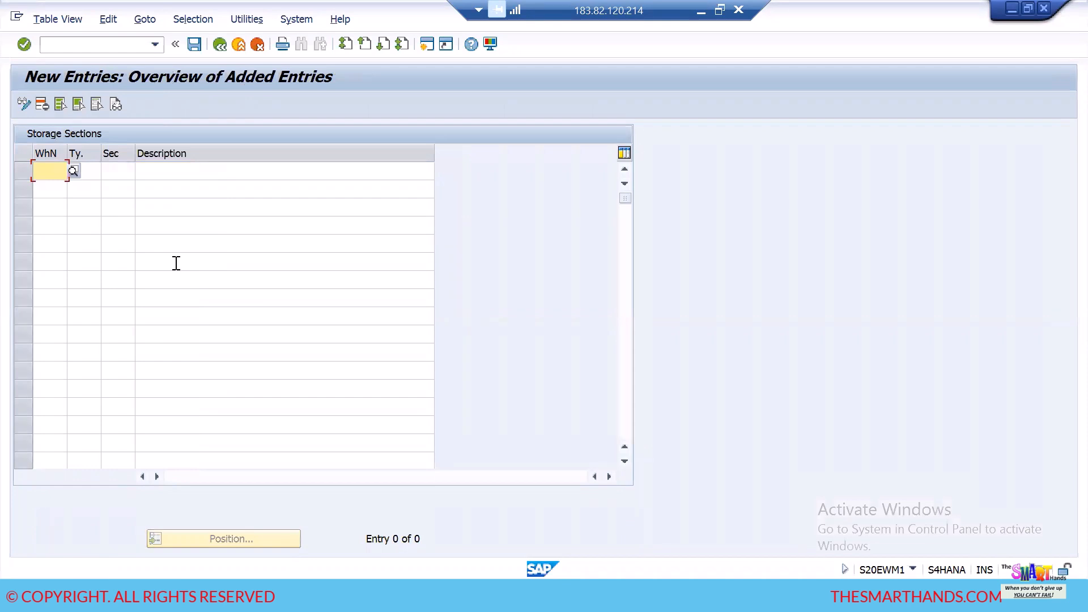
- Enter a storage section for warehouse HDEW, type HD10, section FMS, described as "FAST MOVING SECTION"
text(HDEW)
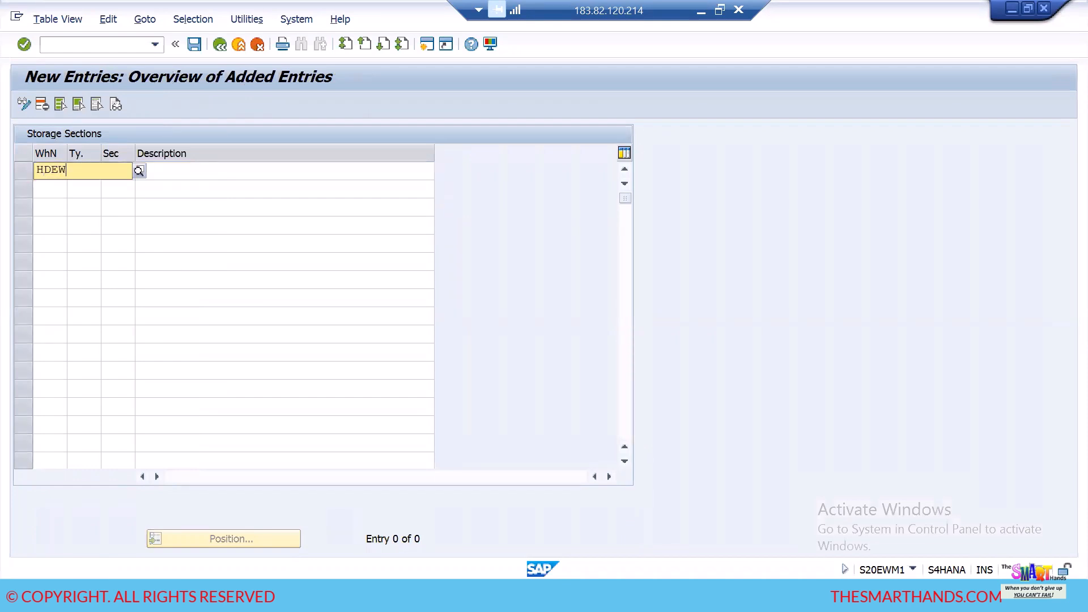
key(Tab)
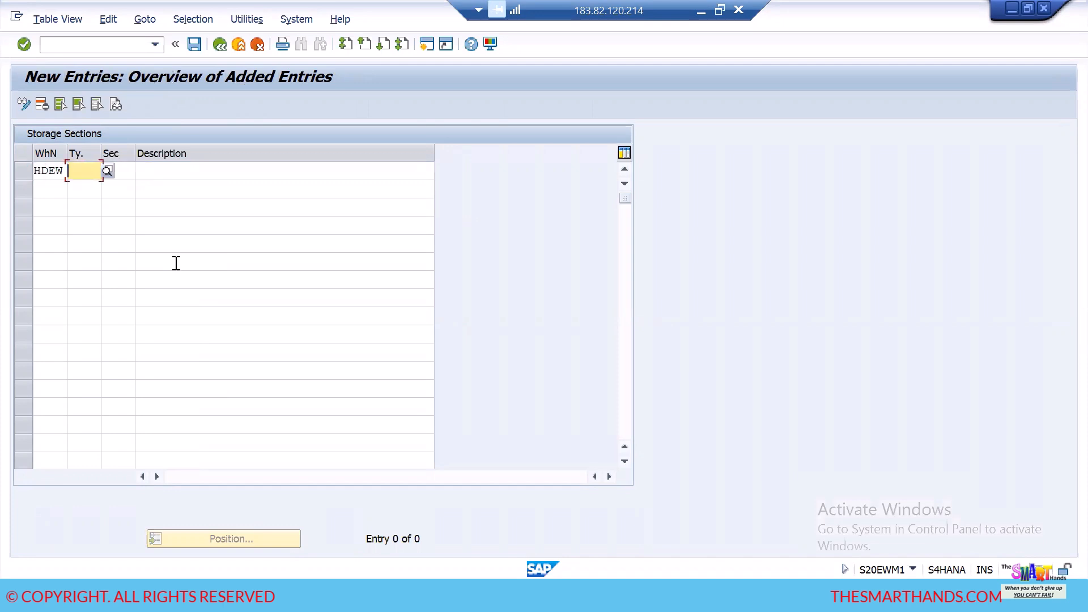
text(HD10)
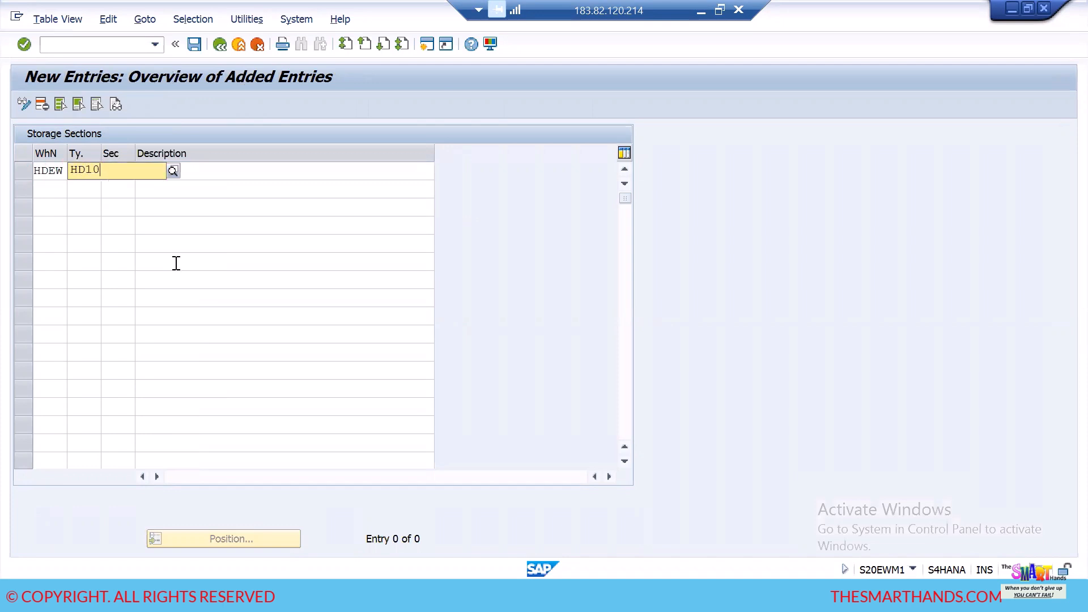
key(Tab)
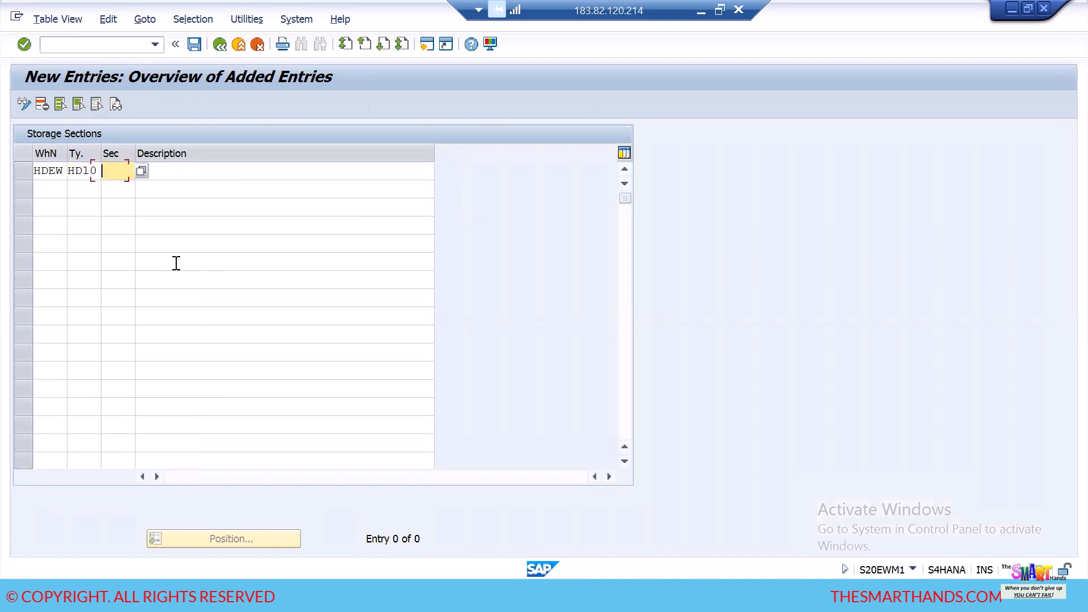
text(F)
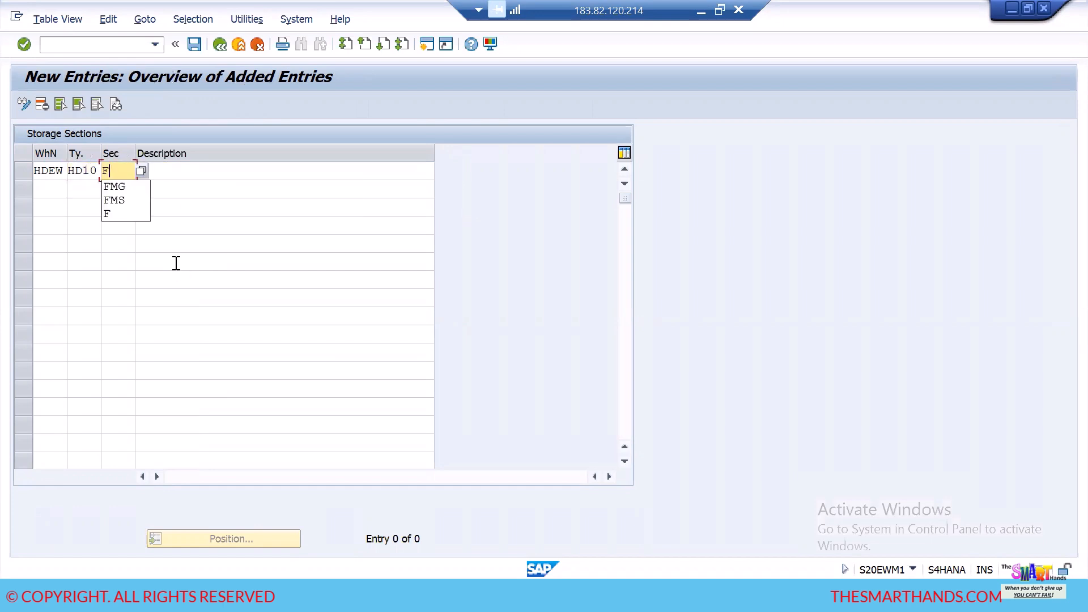
text(MS)
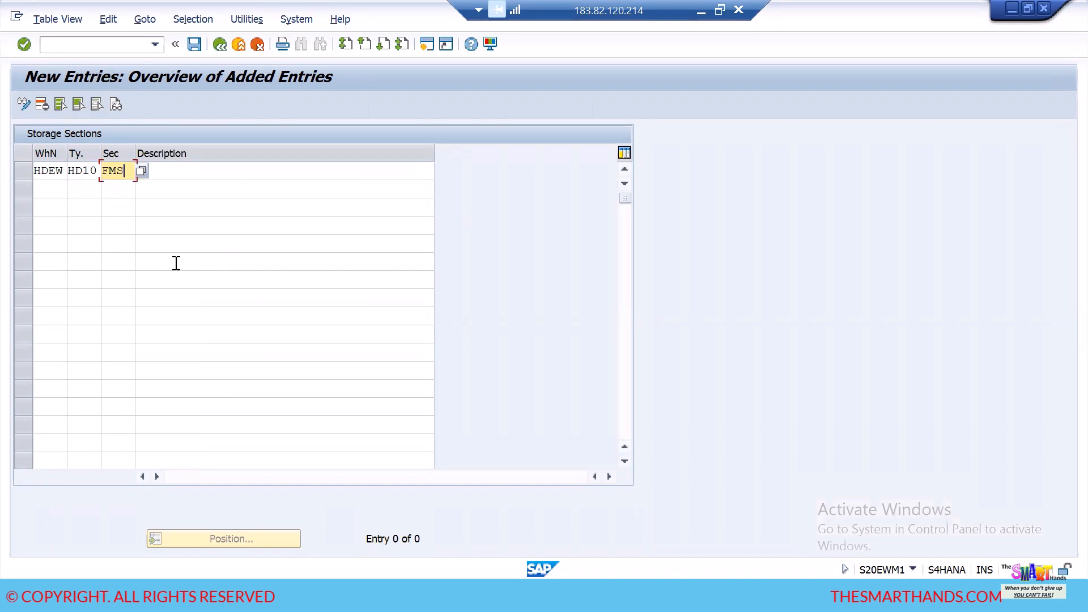
key(Tab)
text(F)
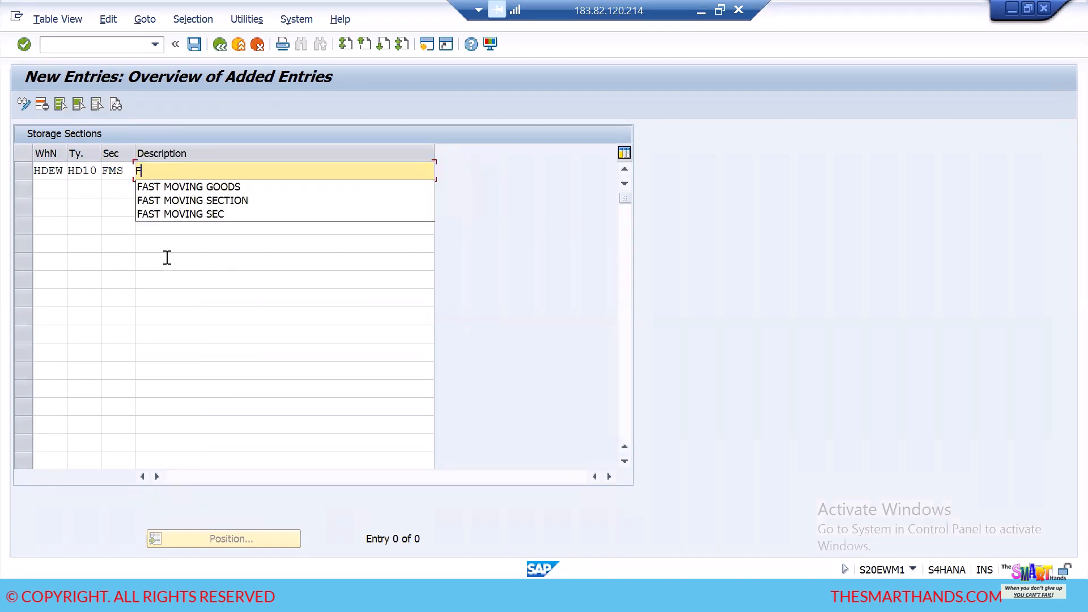
text(AST MOVING SECTION)
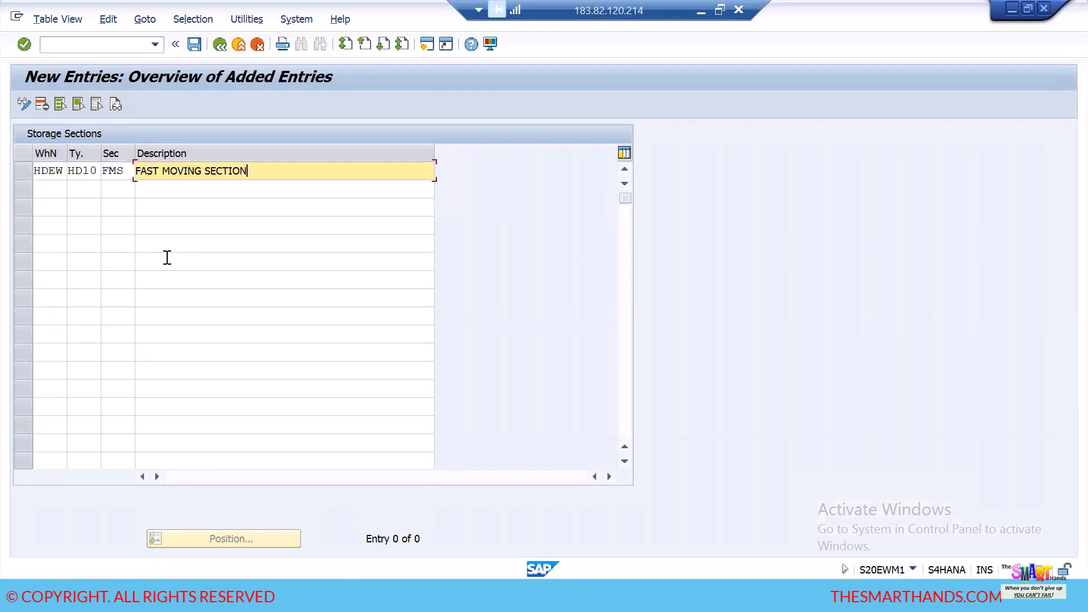
- Add a second storage section row for warehouse HDEW, type HD20, section SMS, described as "SLOW MOVING SECTION"
click(49, 188)
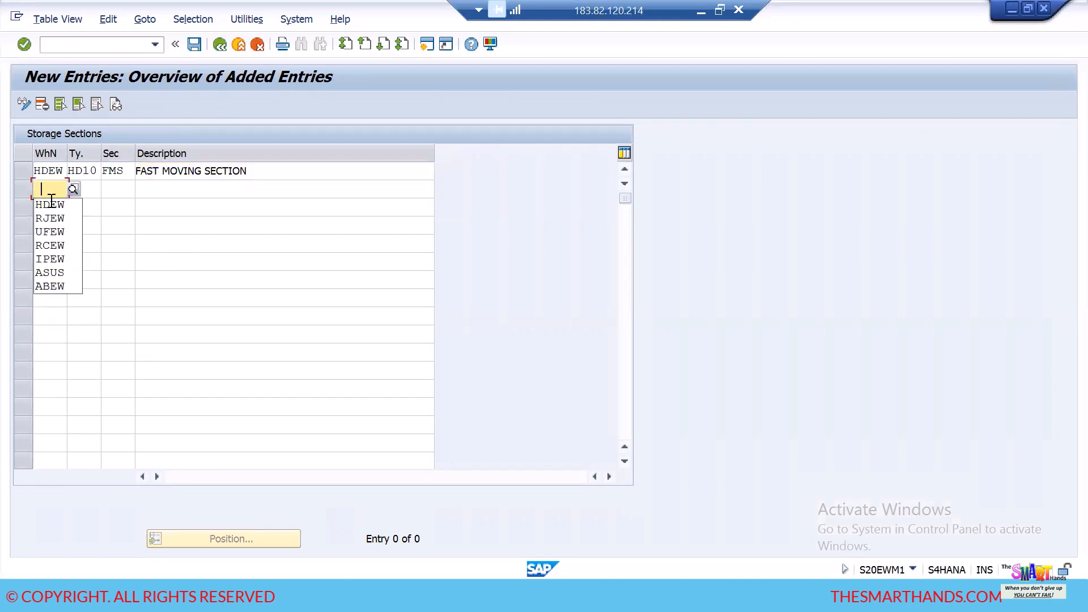
click(64, 205)
click(89, 187)
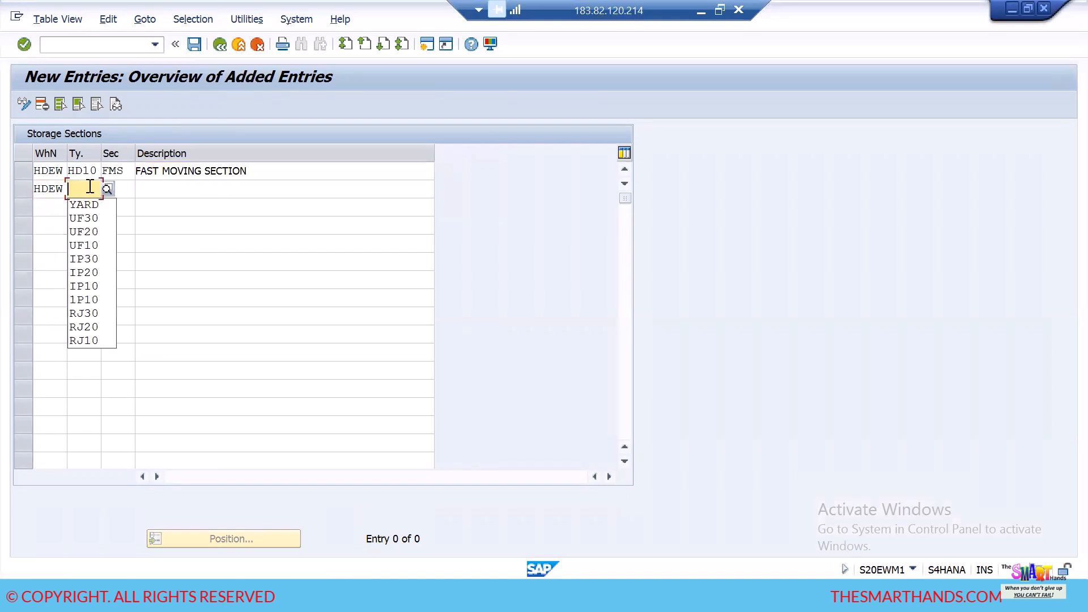
text(HD20)
key(Tab)
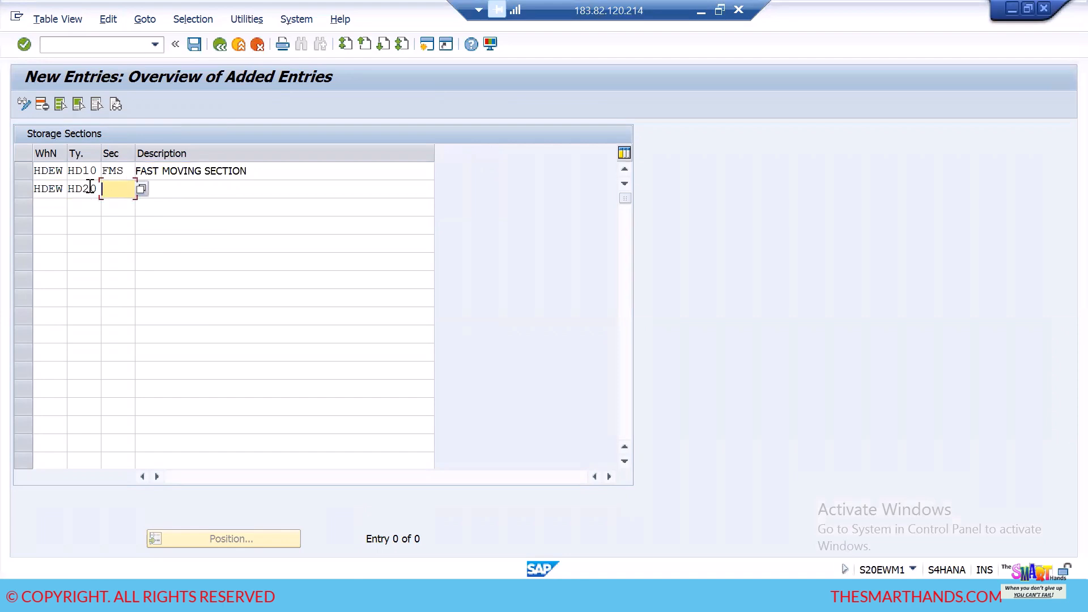
text(SMS)
key(Tab)
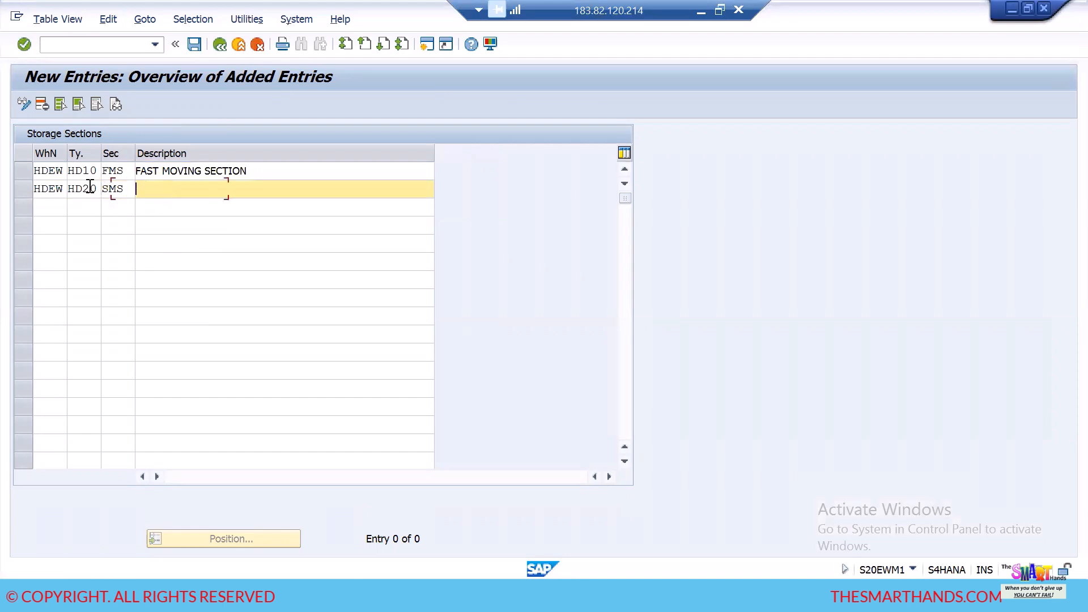
text(SLOW MOVING SECTION)
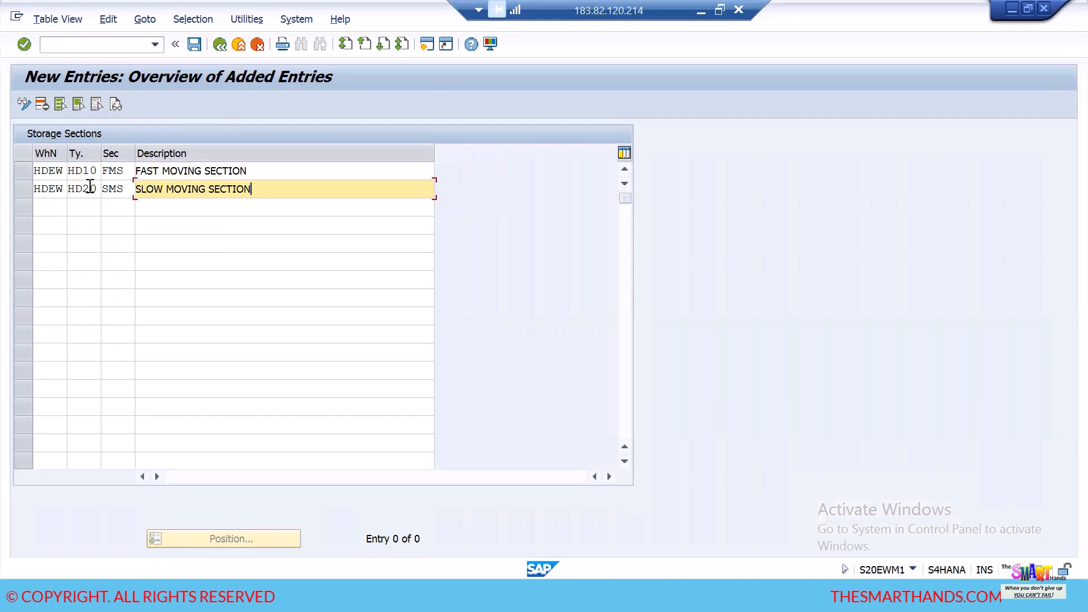
- Add a third storage section row for warehouse HDEW, type HD30, section NMS, described as "NON MOVING SECTION"
click(44, 207)
text(HDEW)
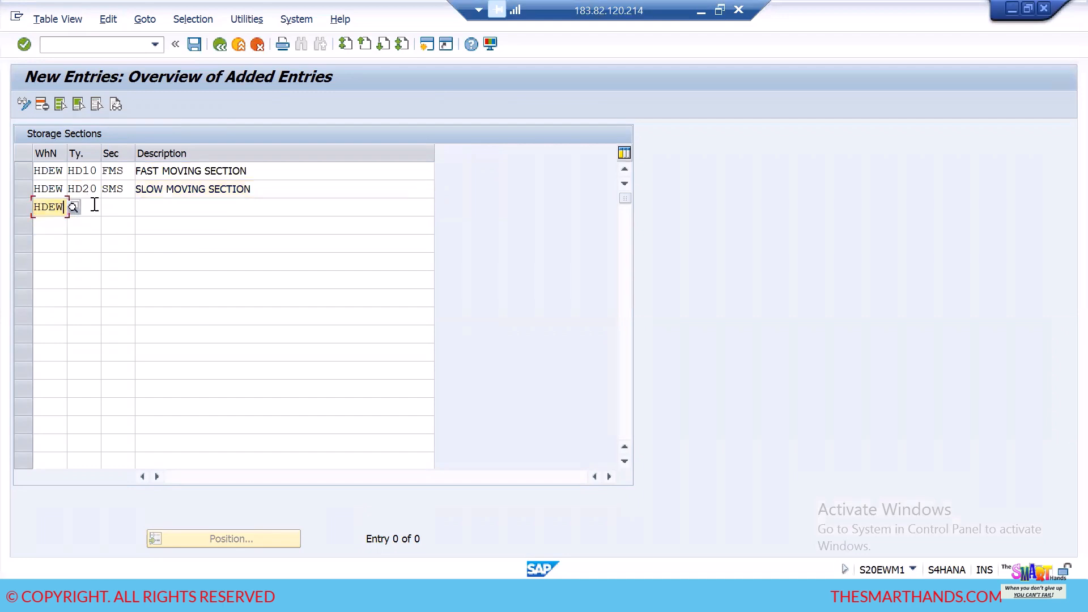
click(94, 206)
text(HD30)
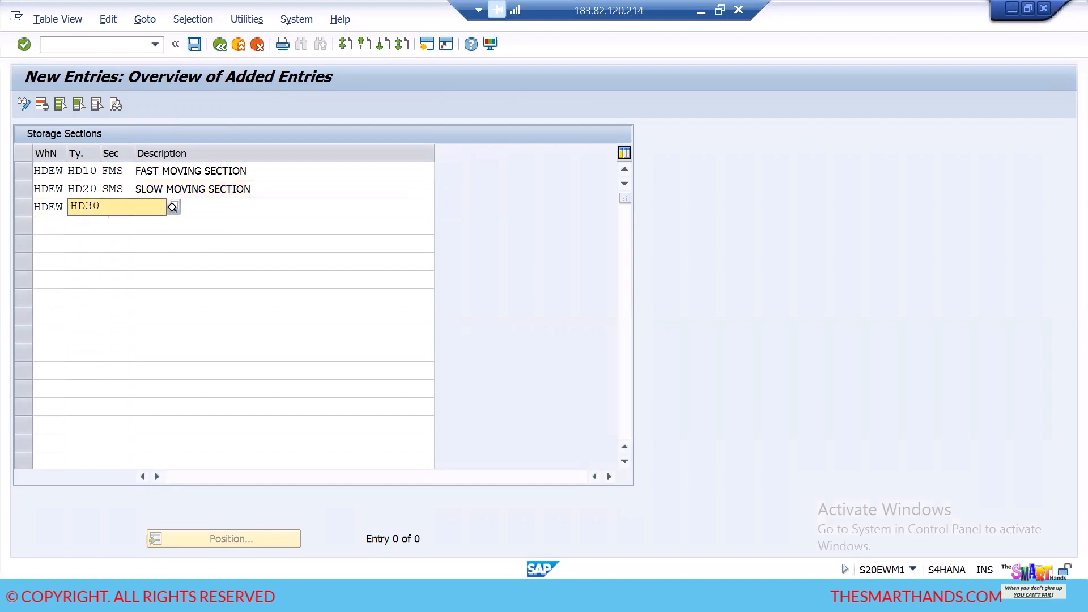
key(Tab)
text(NMS)
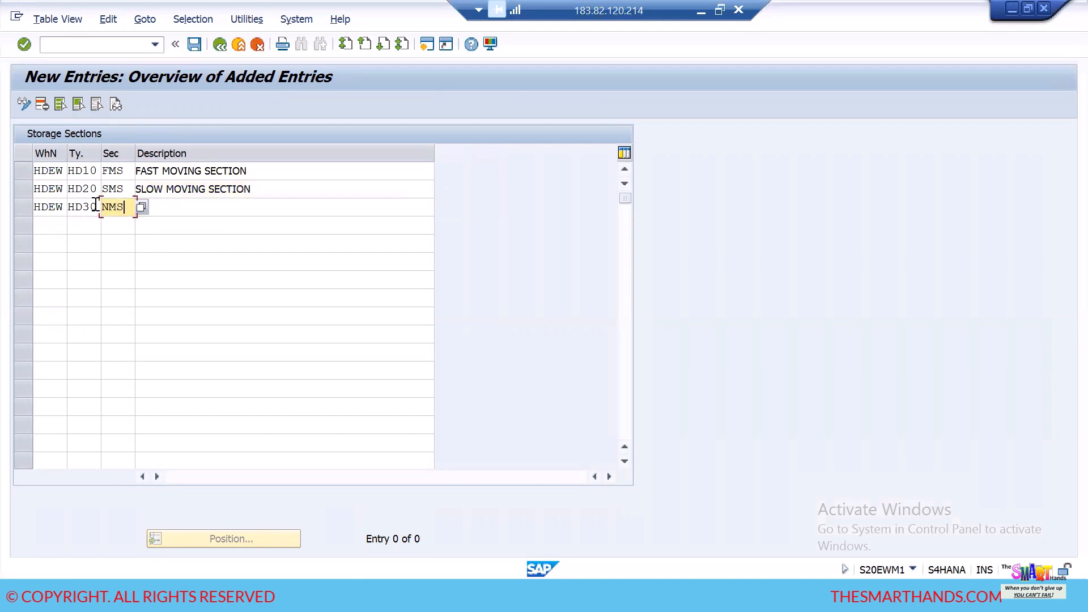
key(Tab)
text(NON)
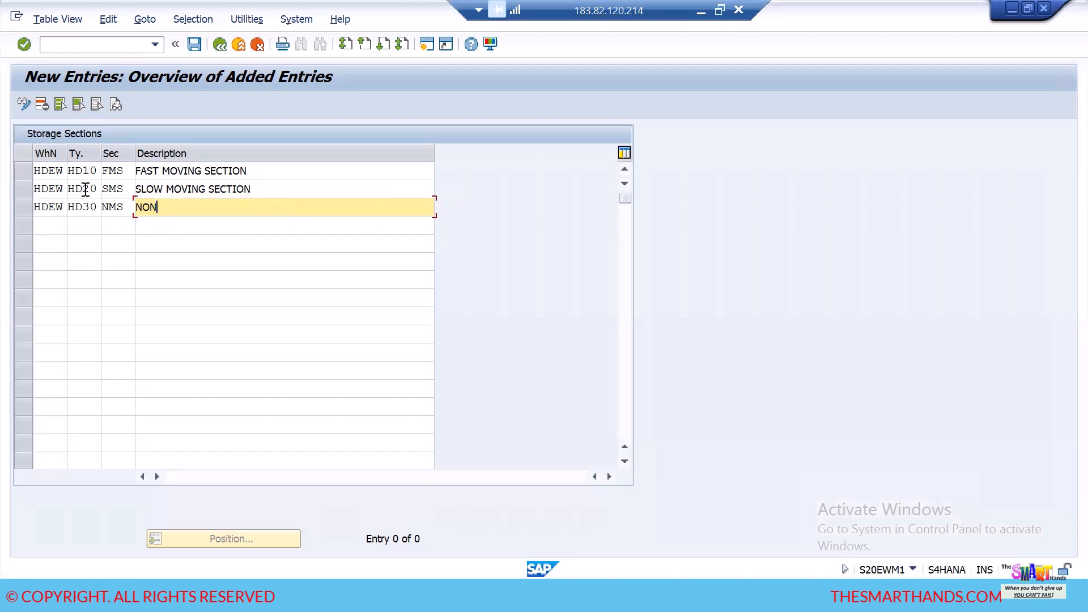
text(S  MOVING SE)
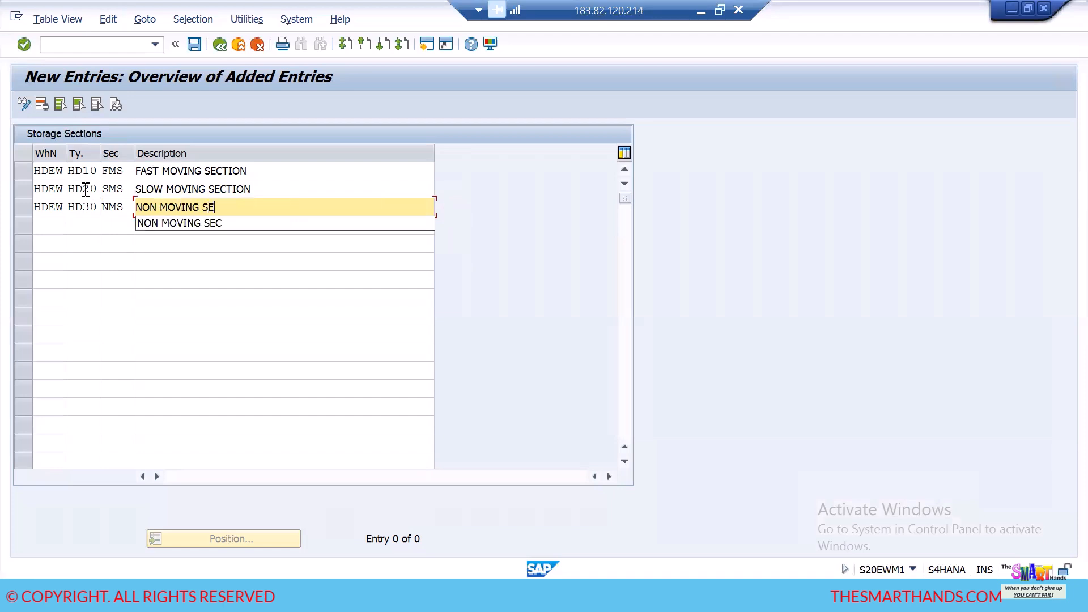
text(CTION)
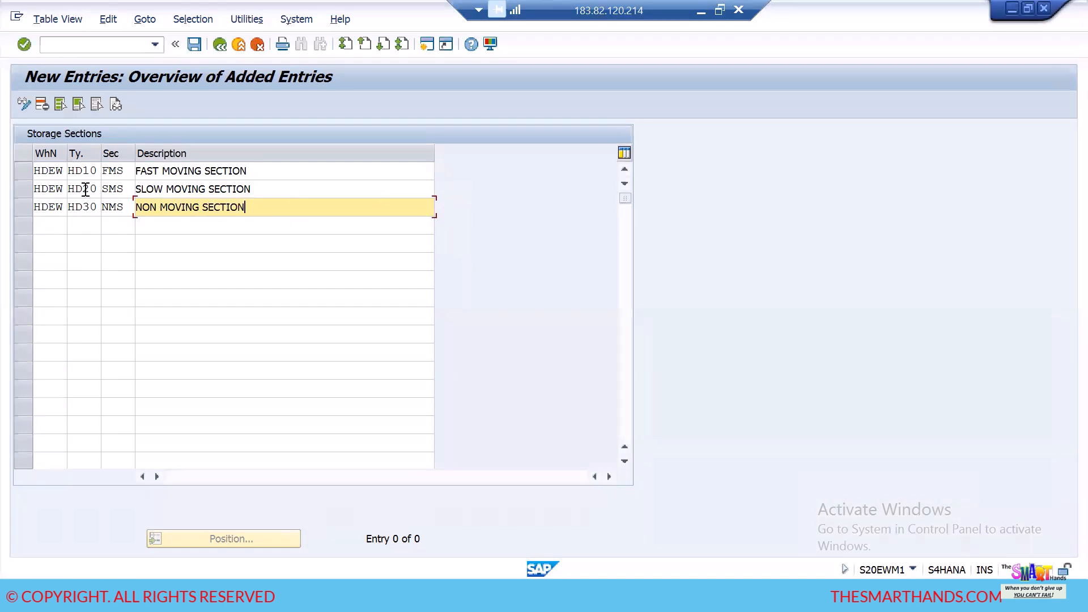
- Save the new storage section entries, accepting the proposed customizing request
key(Return)
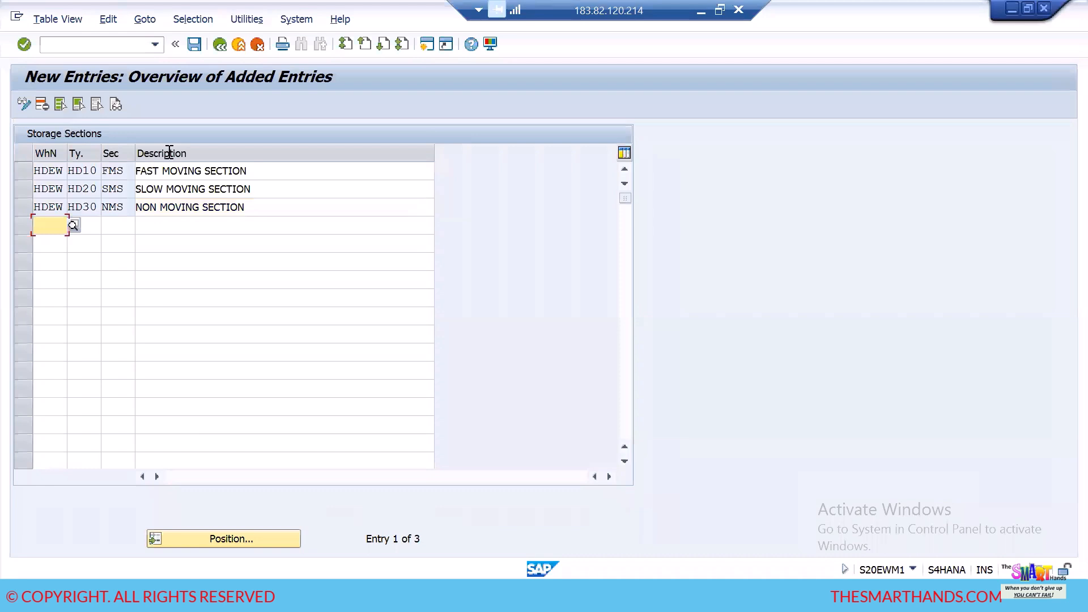
click(194, 44)
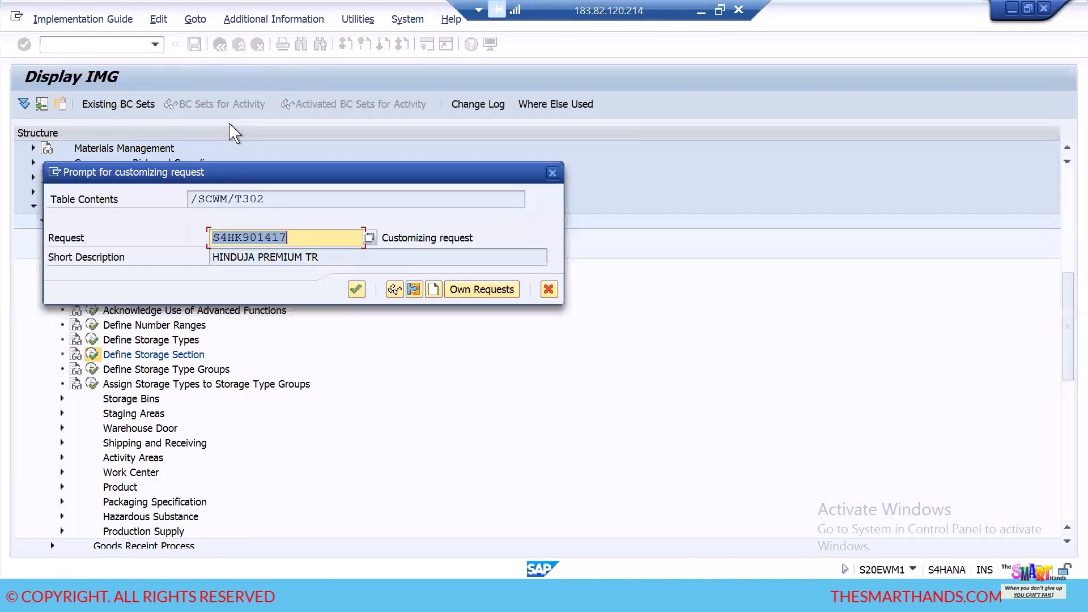
click(356, 290)
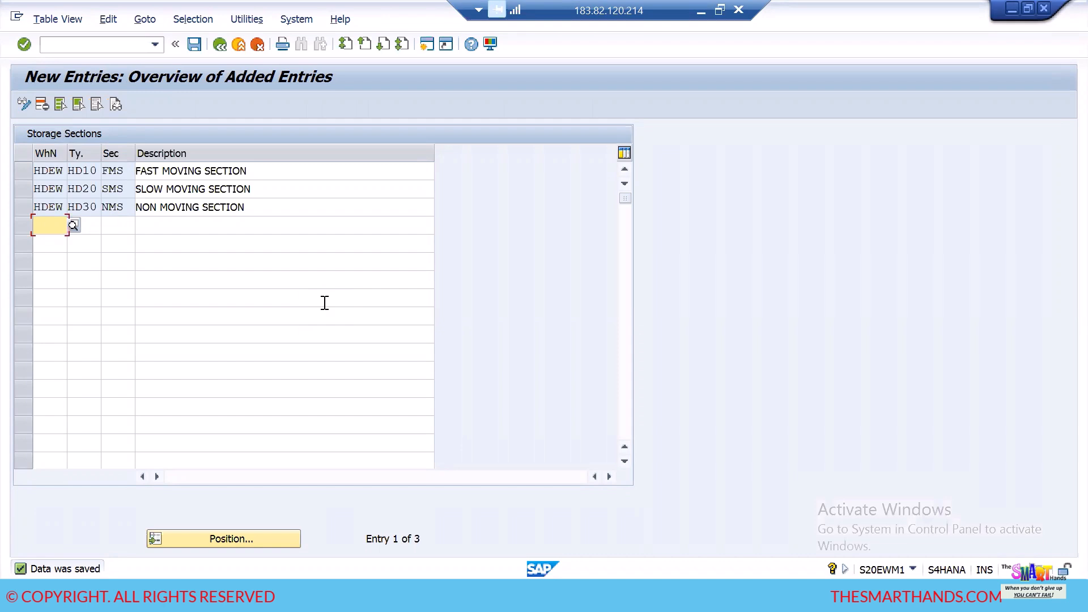
- Delete the HD20 SMS and HD30 NMS storage section rows and save the table
click(23, 191)
ctrl+click(23, 208)
click(41, 104)
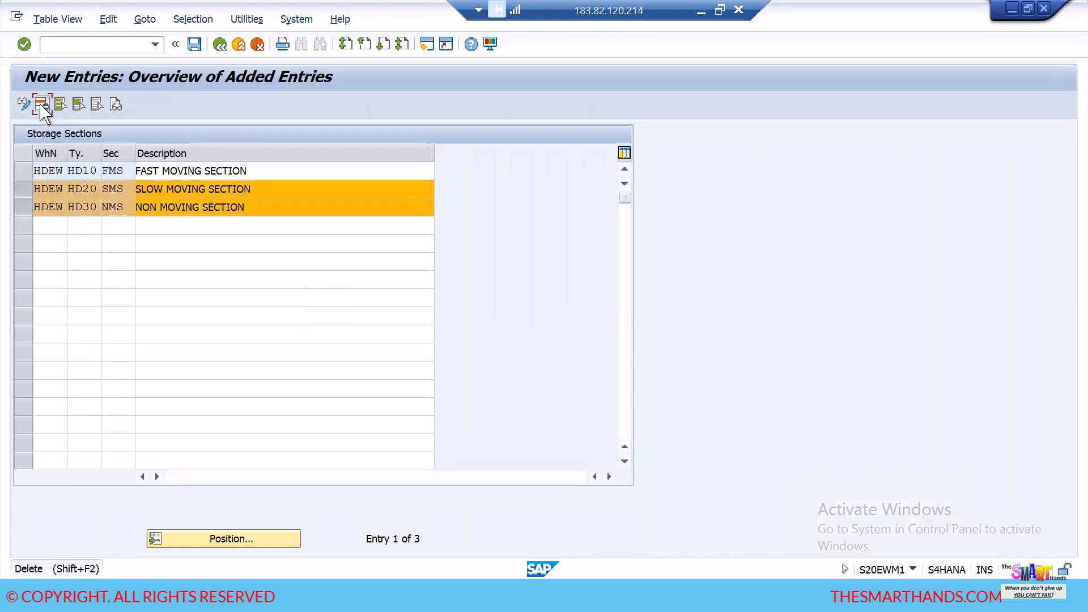
click(195, 44)
- Enter a storage section row for warehouse HDEW, type HD10, section NMS, described as "NON MOVING SECTION"
click(58, 192)
click(58, 191)
click(65, 208)
click(85, 188)
click(85, 189)
click(85, 218)
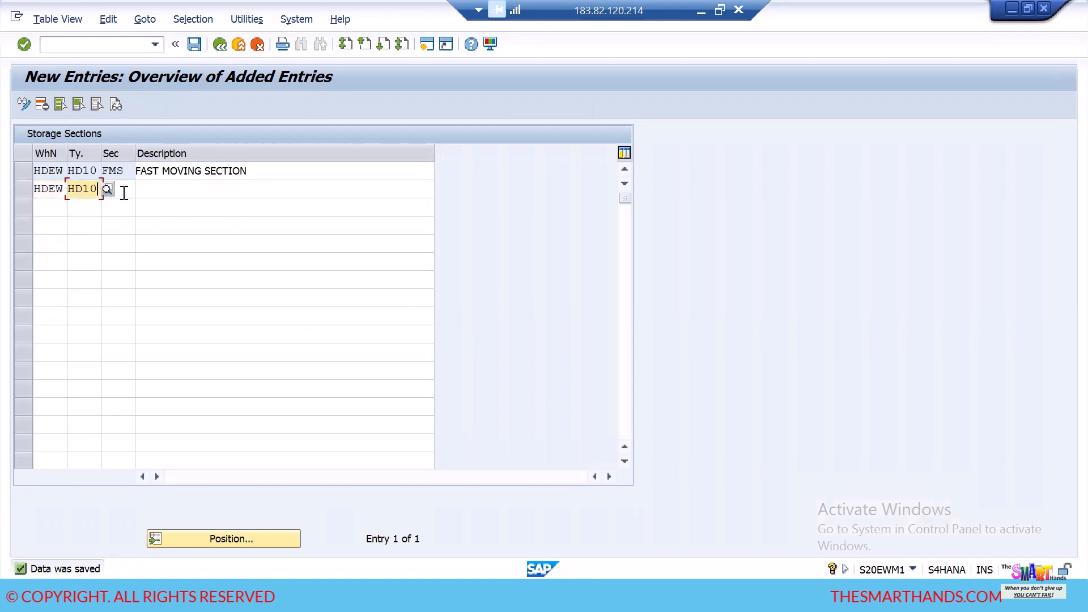
click(124, 193)
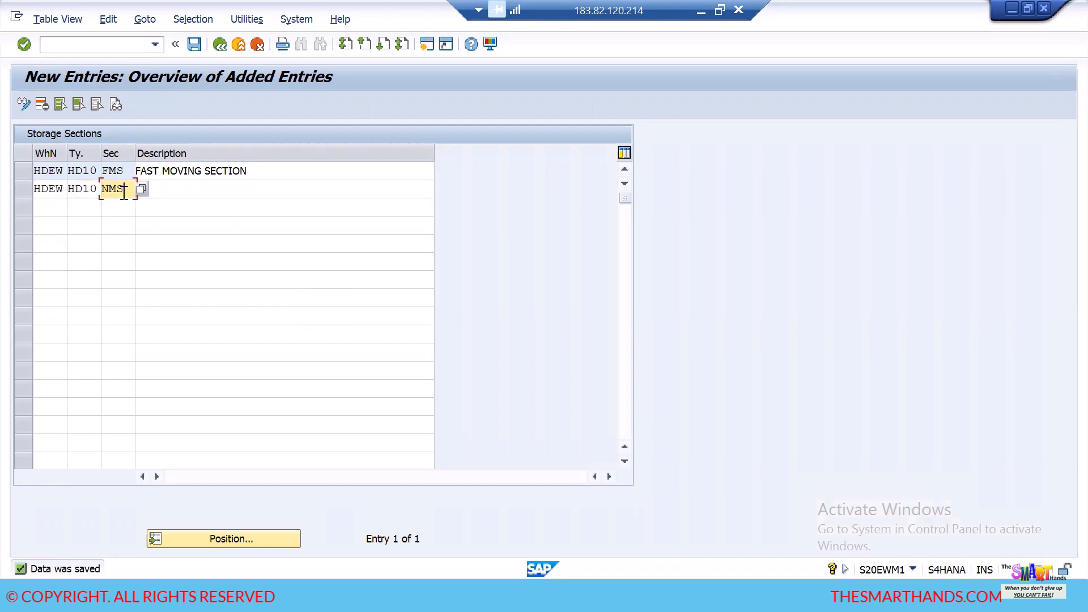
click(295, 191)
click(295, 190)
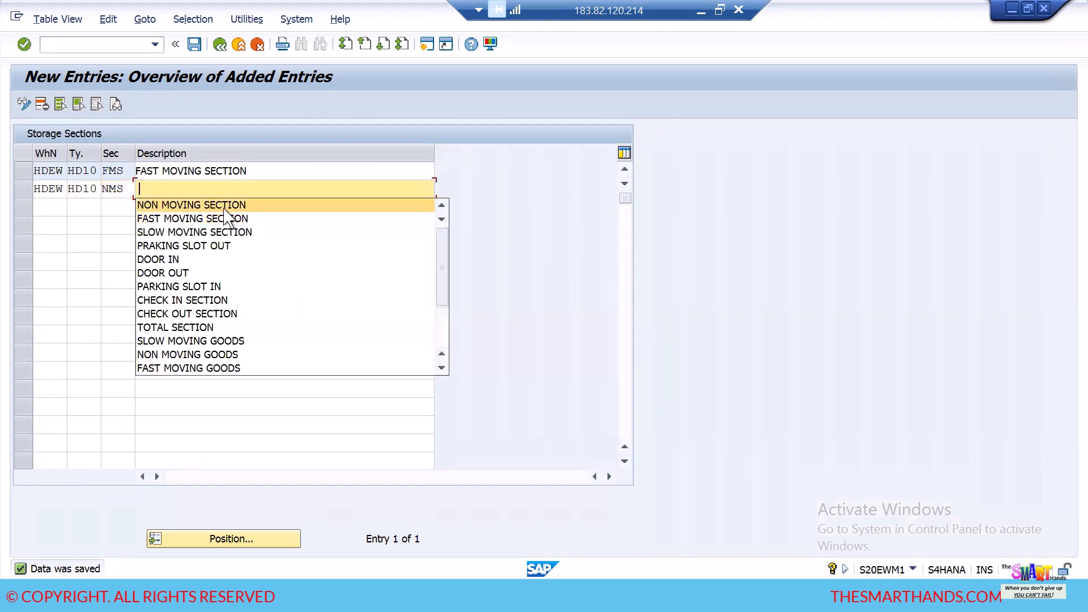
key(Return)
- Add a storage section row for warehouse HDEW, type HD10, section SMS, described as "SLOW MOVING SECTION", and save the entries
click(57, 207)
click(57, 208)
click(64, 219)
click(92, 206)
click(82, 219)
click(127, 207)
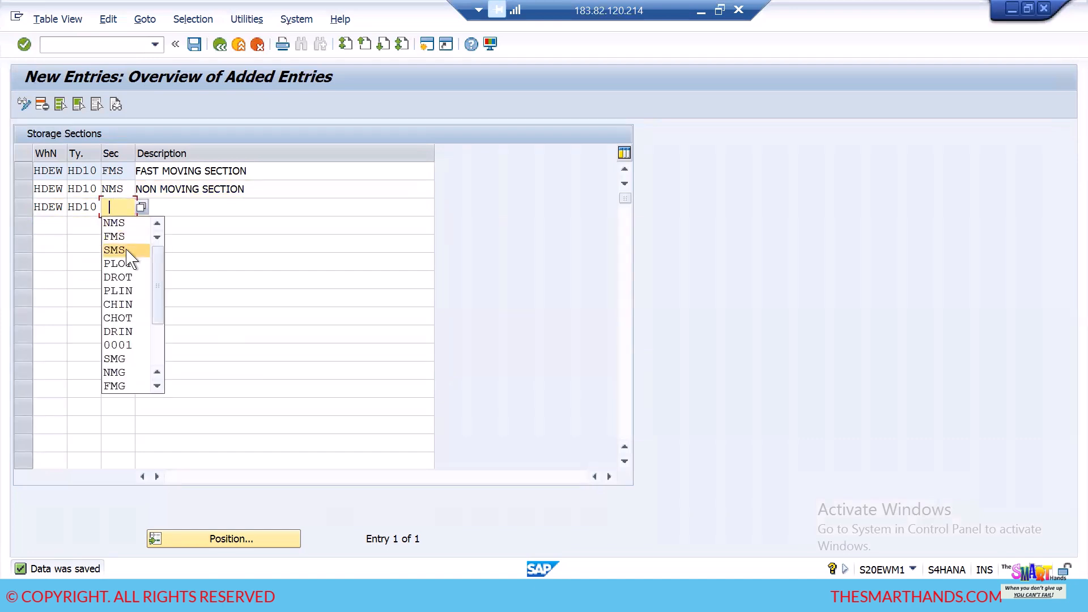
click(133, 251)
click(180, 208)
click(180, 208)
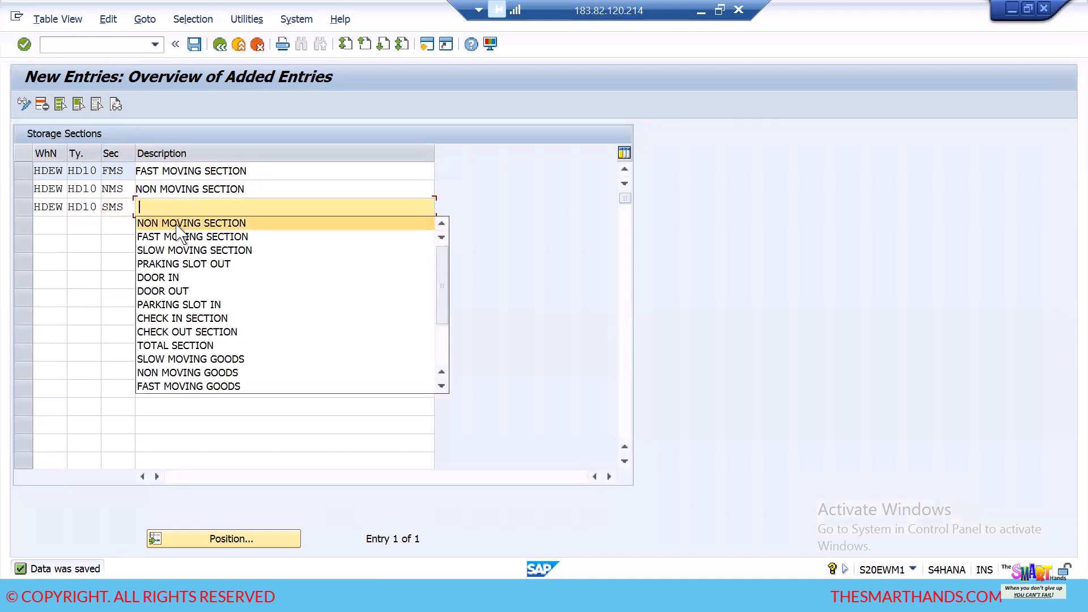
click(181, 253)
key(Return)
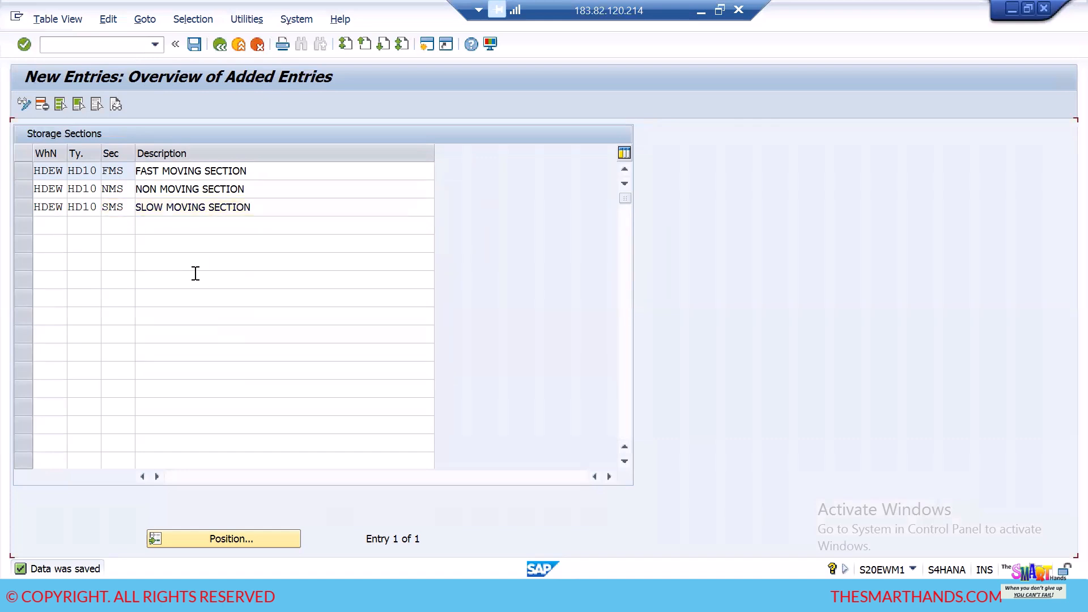
click(194, 45)
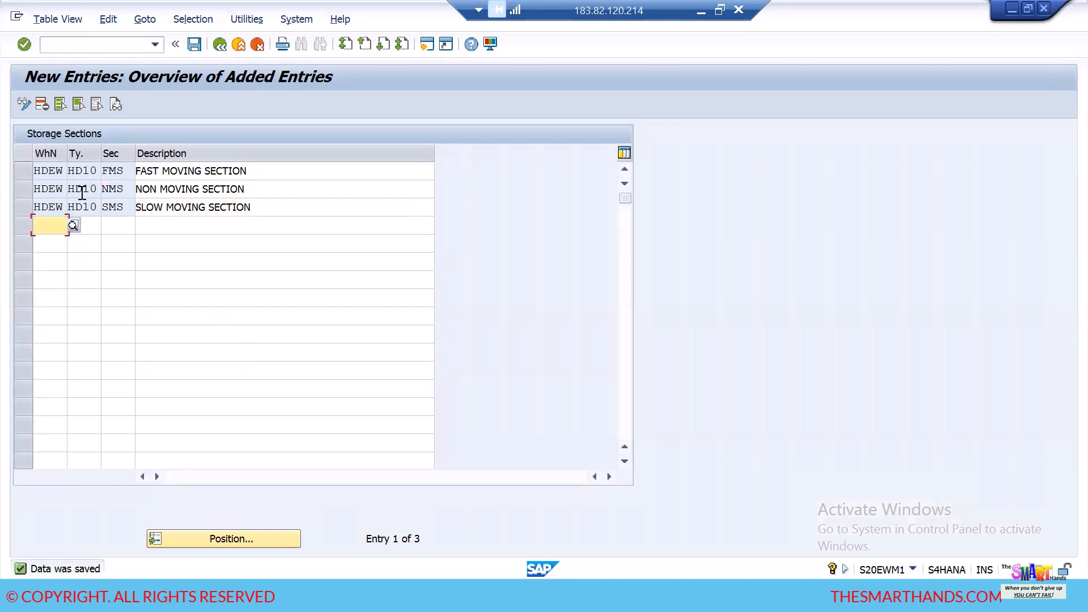
click(129, 171)
click(124, 189)
click(125, 207)
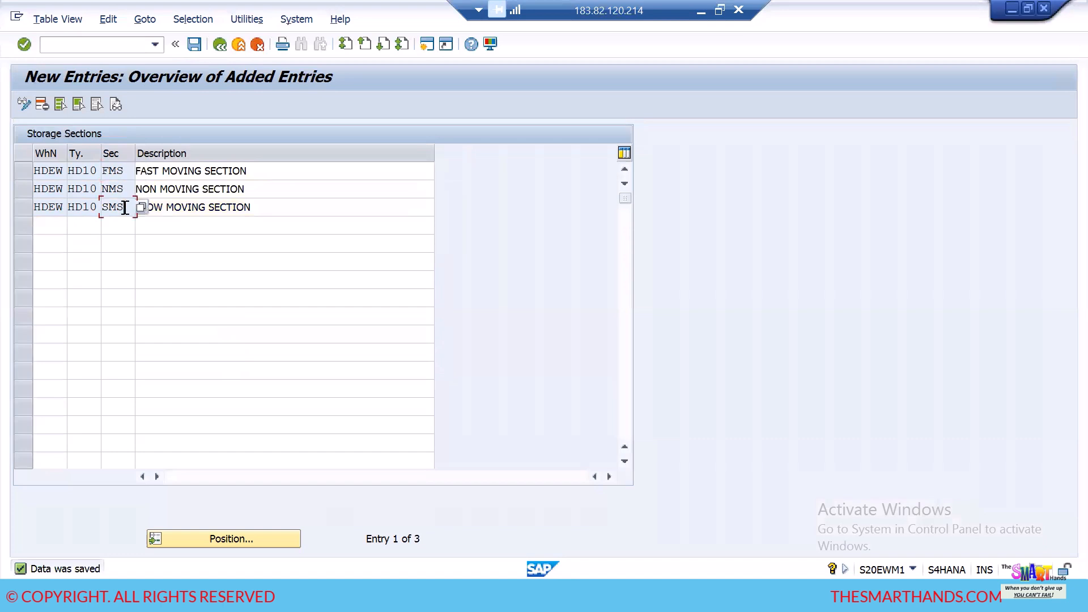
- Enter a storage section row for warehouse HDEW, type HD20, section 0001, described as "TOTAL SECTION"
click(53, 227)
text(HDEW )
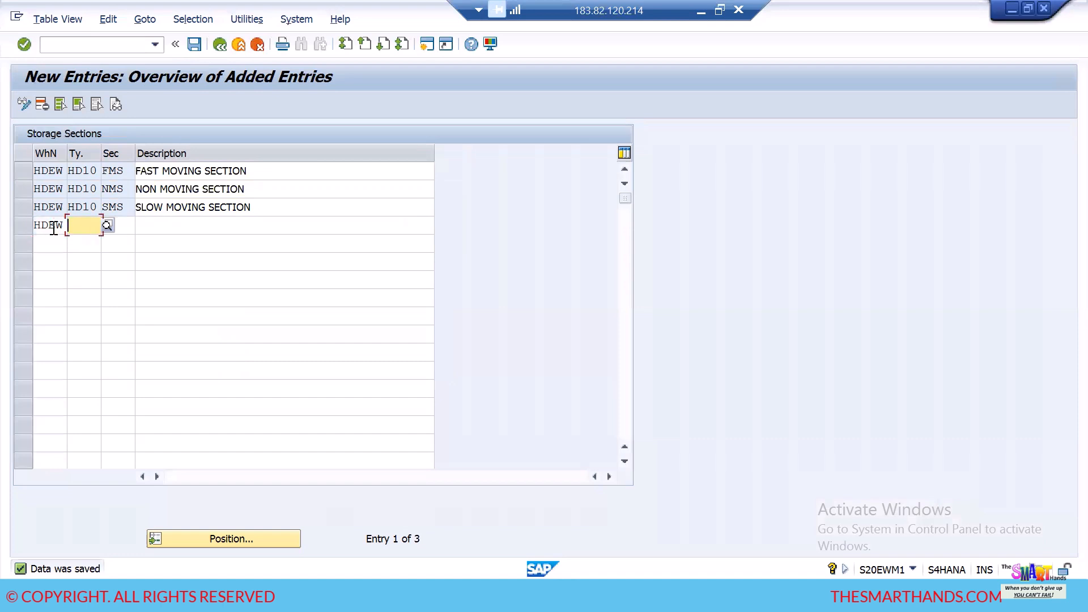
text(HD20 )
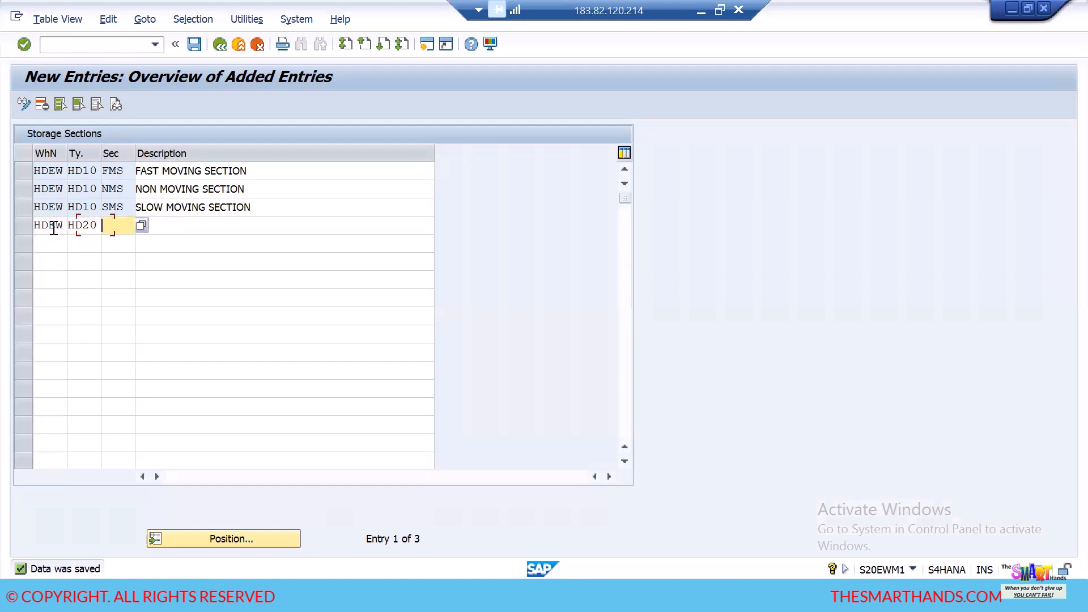
text(0001 TOTAL )
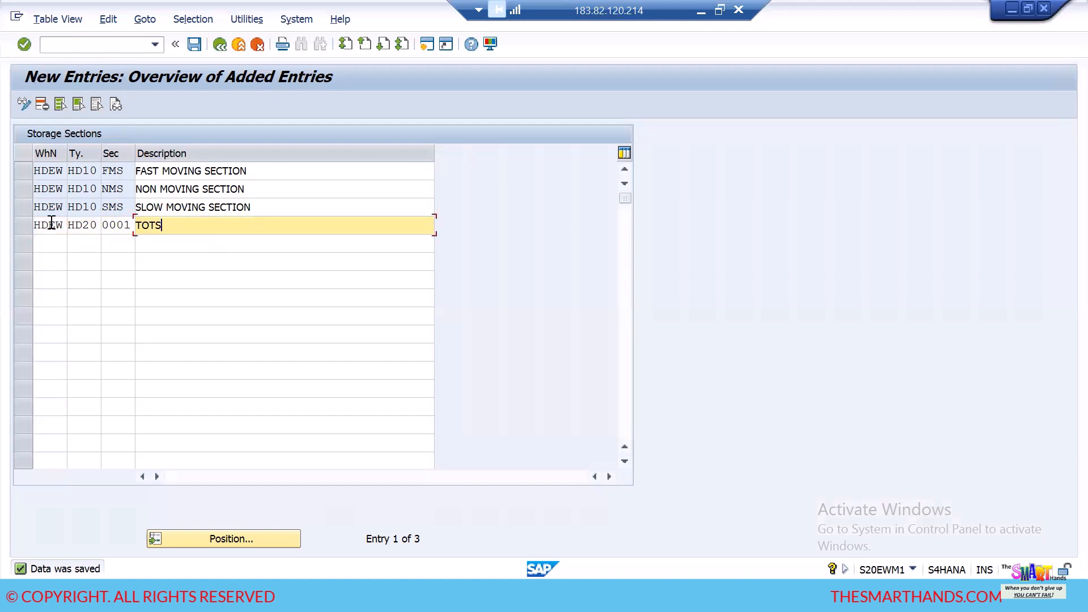
text(SECTION)
- Add a storage section row for warehouse HDEW, type HD30, section 0001, described as "TOTAL SECTION", and save the entries
click(52, 243)
text(HDEW)
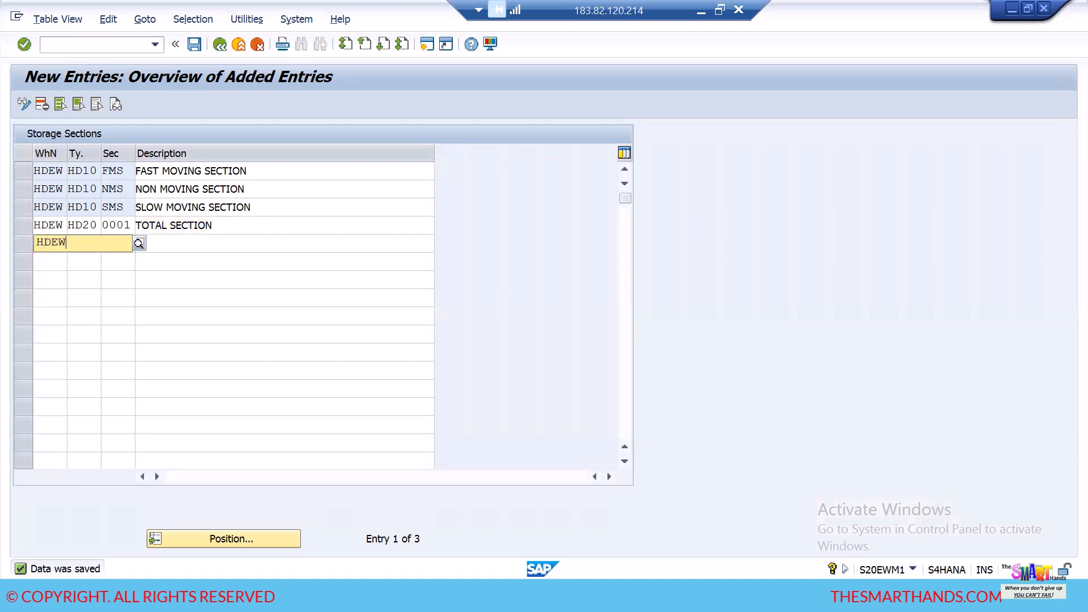
key(Tab)
text(HD30)
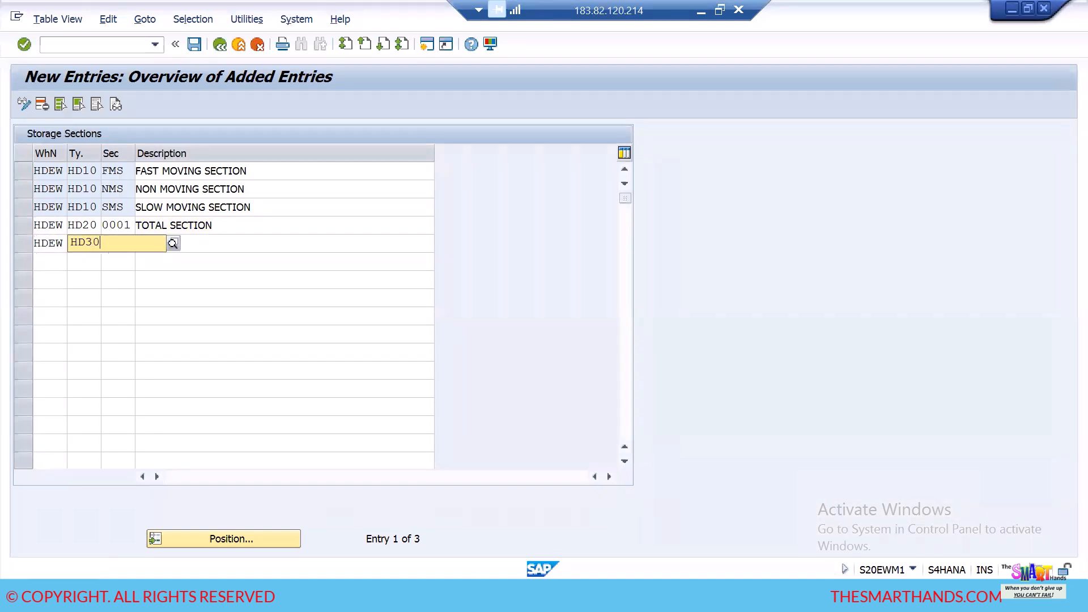
key(Tab)
text(0001)
key(Tab)
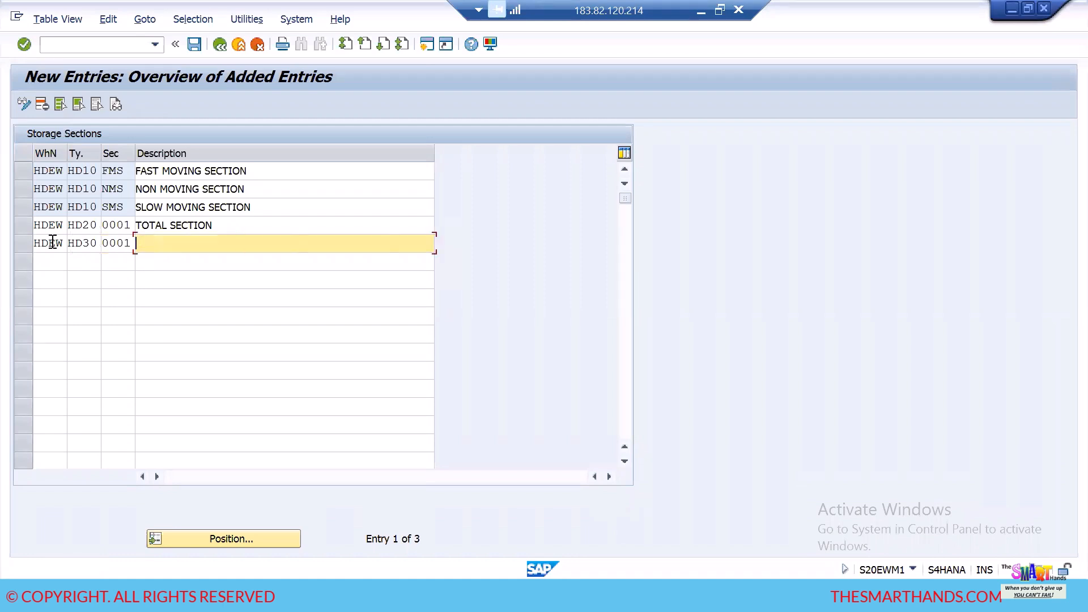
text(TOTAL SECTION)
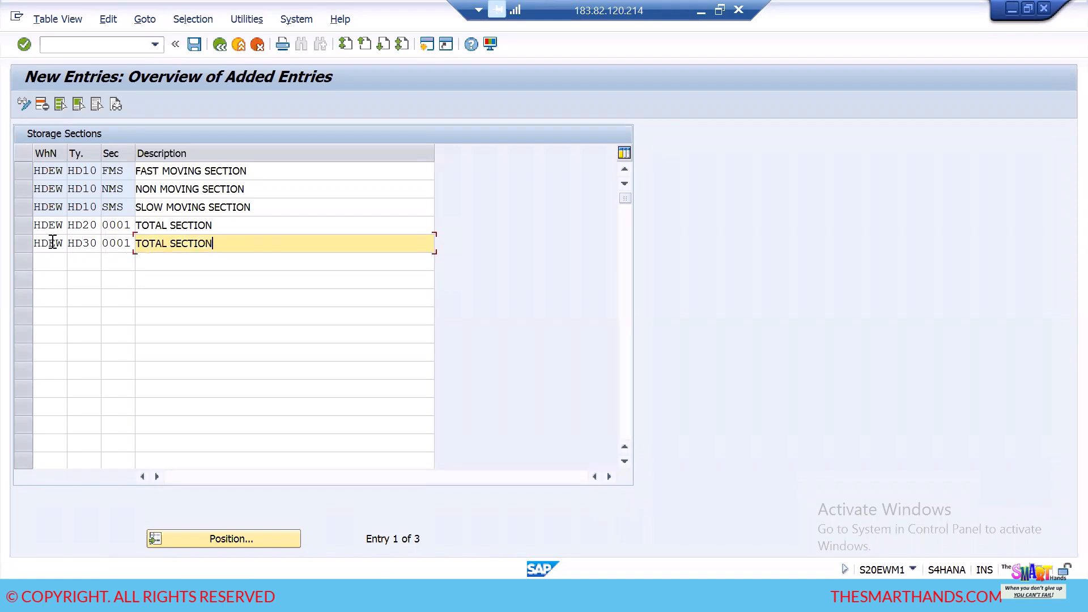
key(Return)
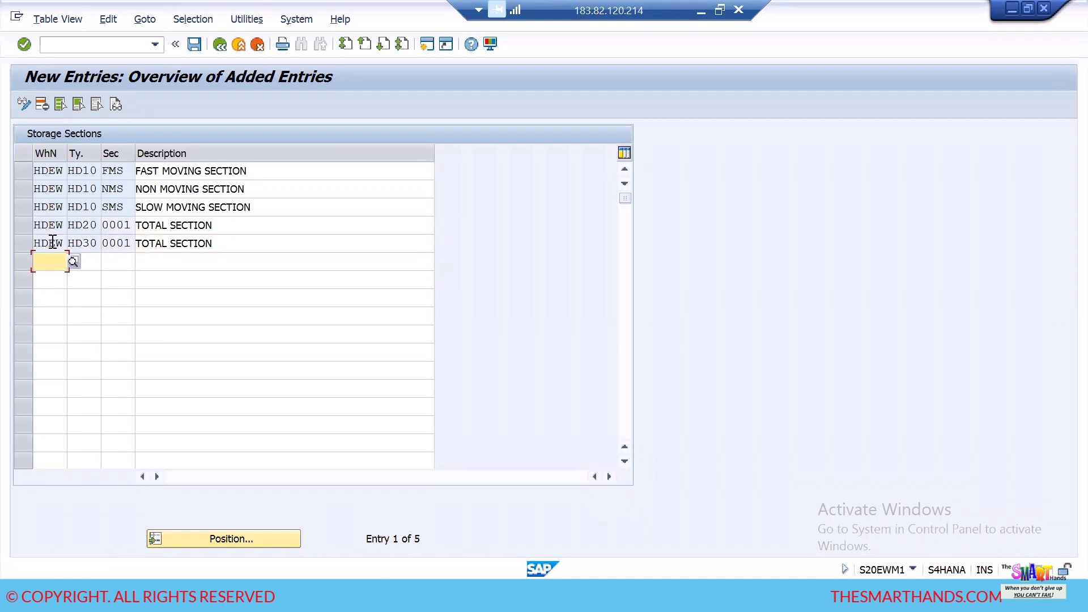
click(195, 46)
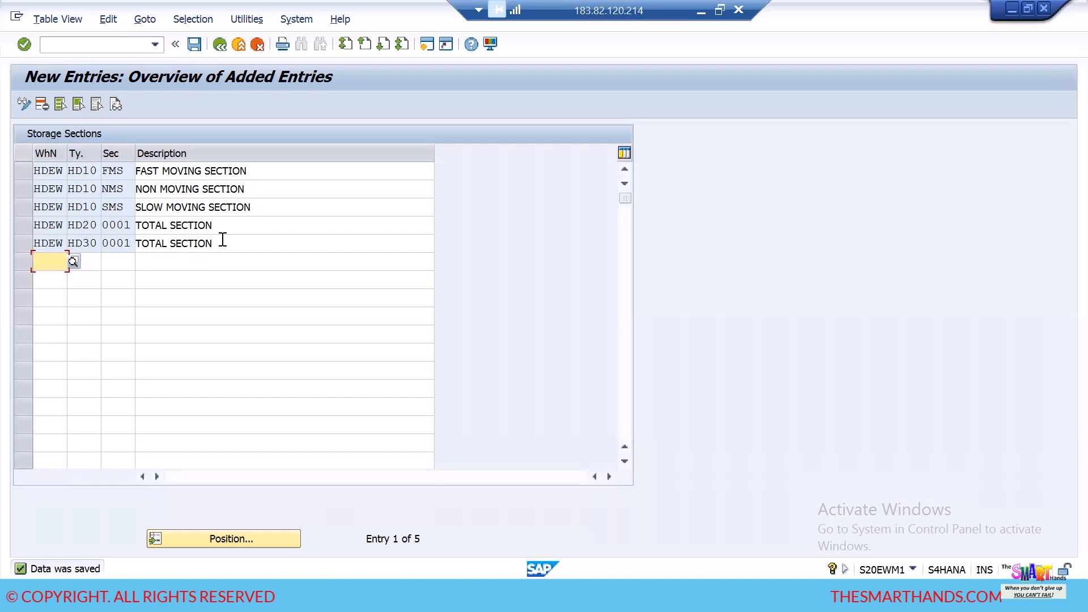
click(195, 44)
- Copy all five storage section rows from the table and switch to the Notepad notes
drag(29, 169, 257, 253)
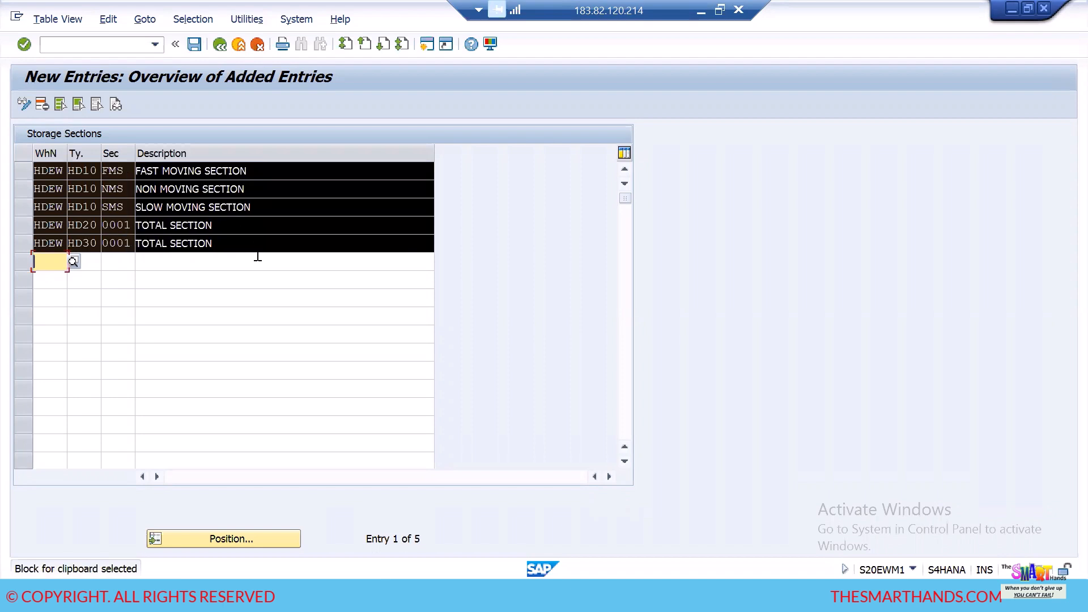
key(ctrl+c)
key(alt+Tab)
- Add the heading "3) DEFINE STORAGE SECTIONS-" below the storage type heading and paste the copied rows beneath it
click(205, 273)
key(Return)
key(Return)
key(Return)
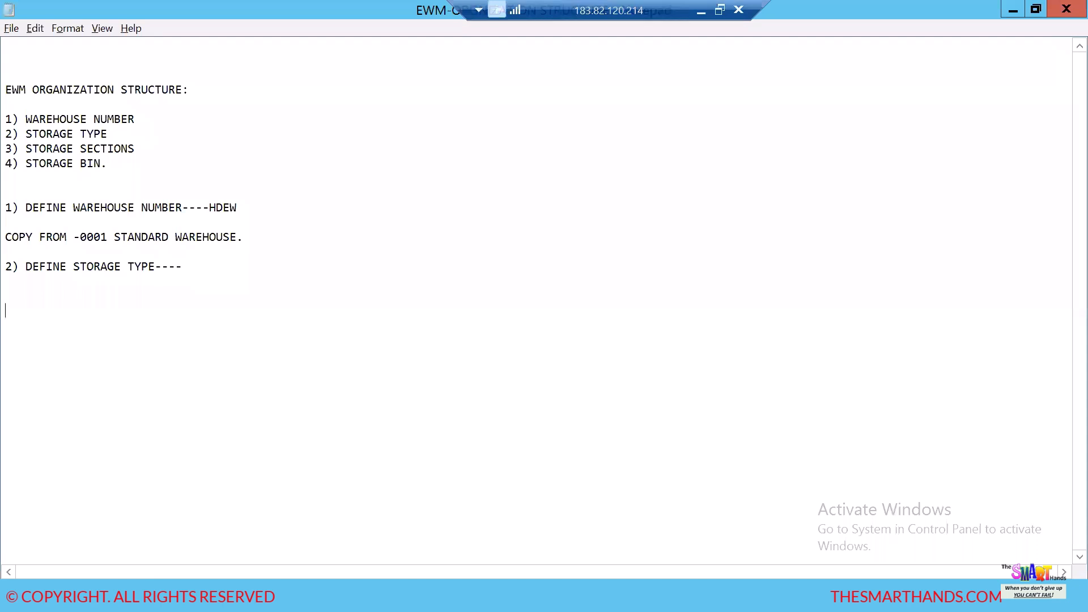
text(3) DEFINE STORAGE SE)
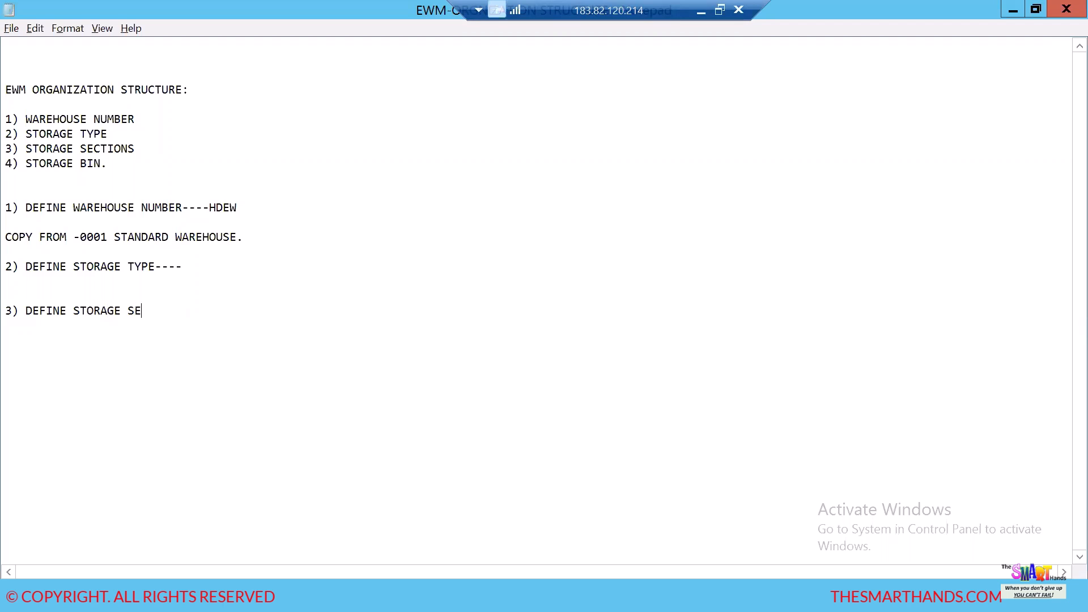
text(CTIONS-)
key(Return)
key(ctrl+v)
- List HD10, HD20 and HD30 on separate lines under the "2) DEFINE STORAGE TYPE" heading
click(210, 269)
key(Return)
key(Return)
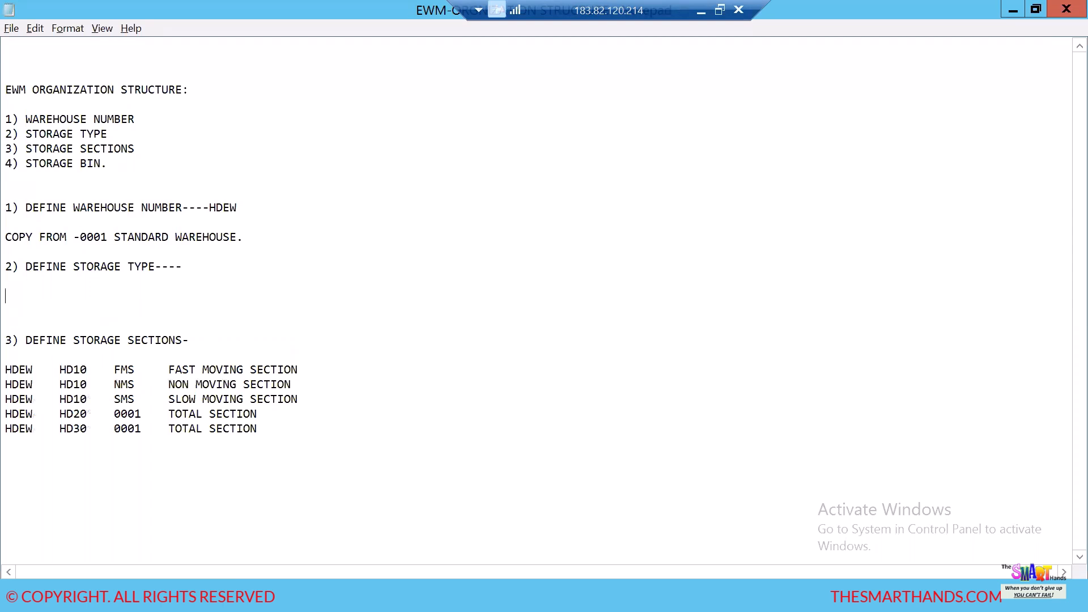
text(HD10)
key(Return)
text(HD20)
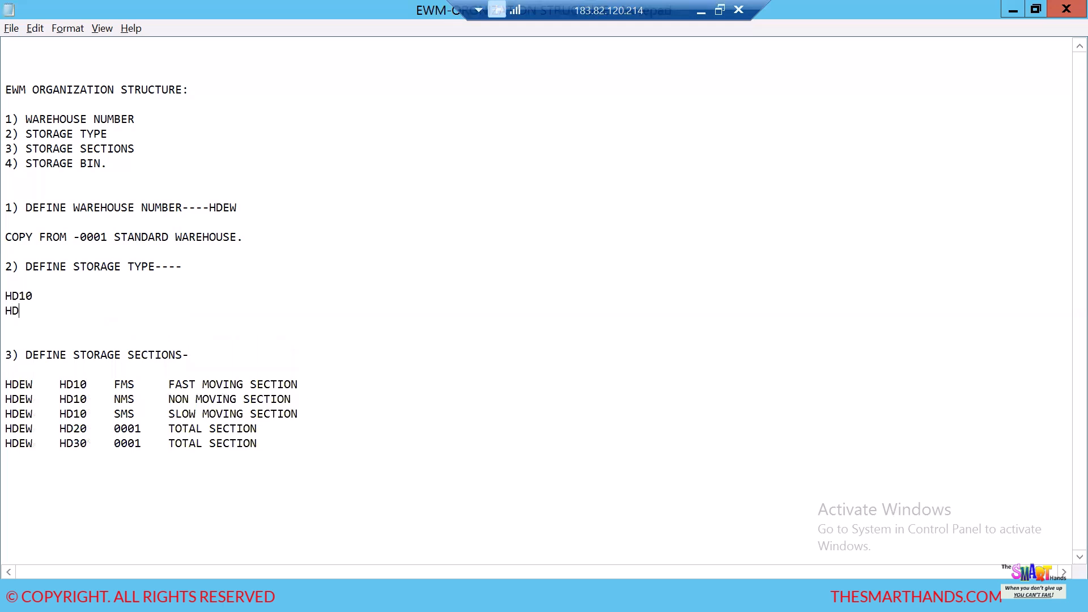
key(Return)
text(HD30)
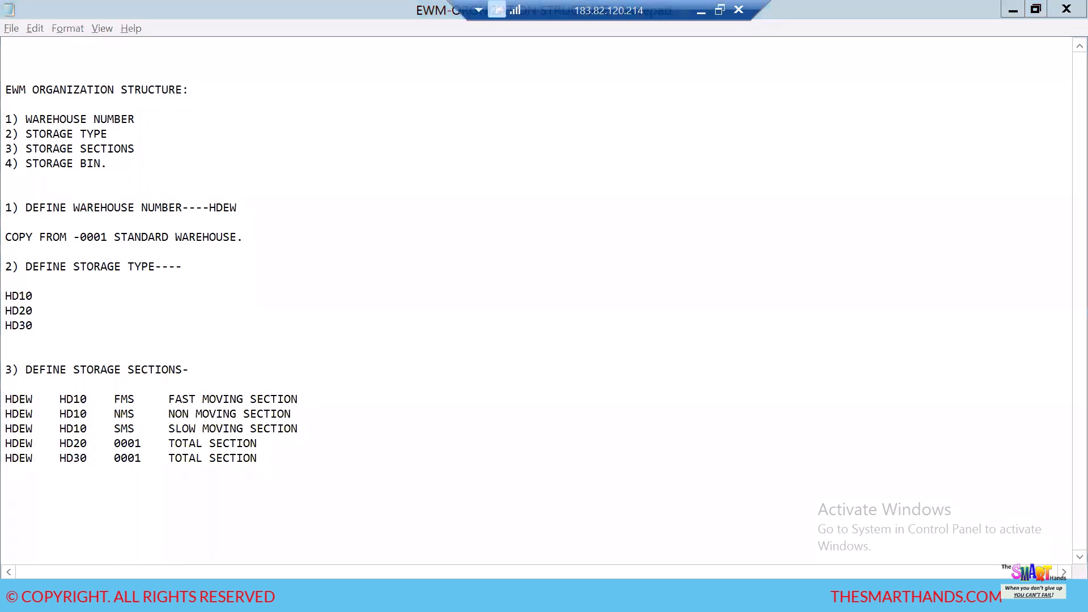
- Switch to the Excel layout and examine the warehouse number and storage type entries in the organization level list
click(315, 569)
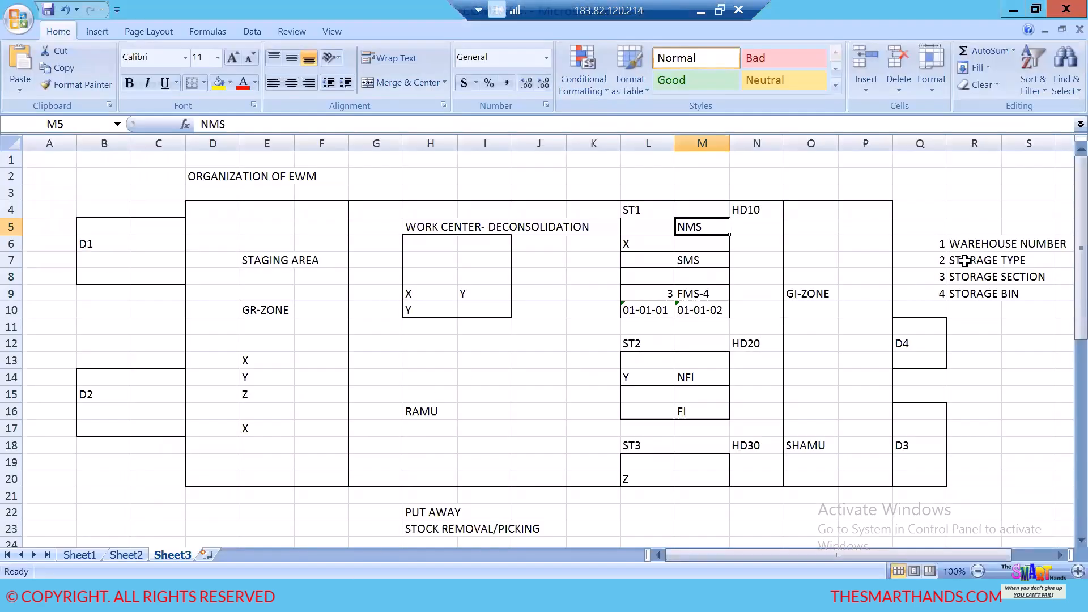
click(983, 244)
click(974, 262)
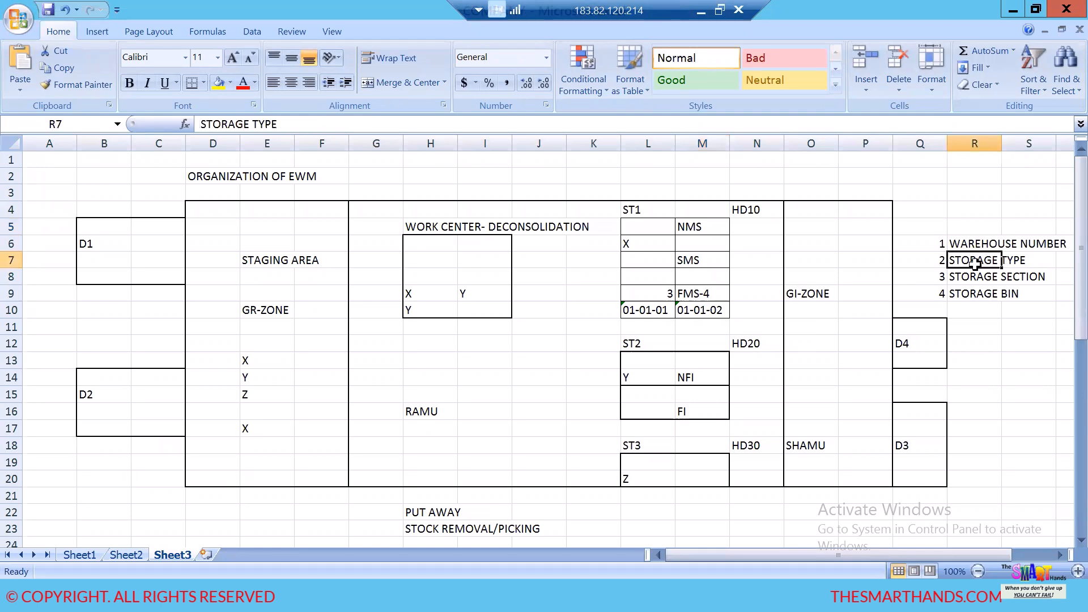
- Enter HDEW in cell H2 beside the ORGANIZATION OF EWM title and highlight it in yellow
click(969, 279)
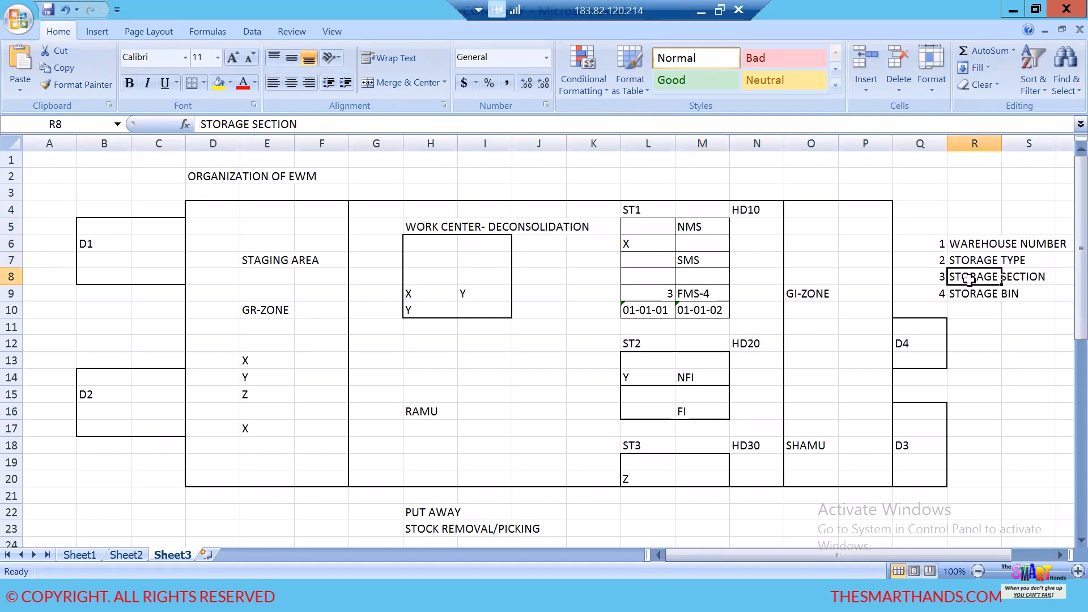
click(418, 177)
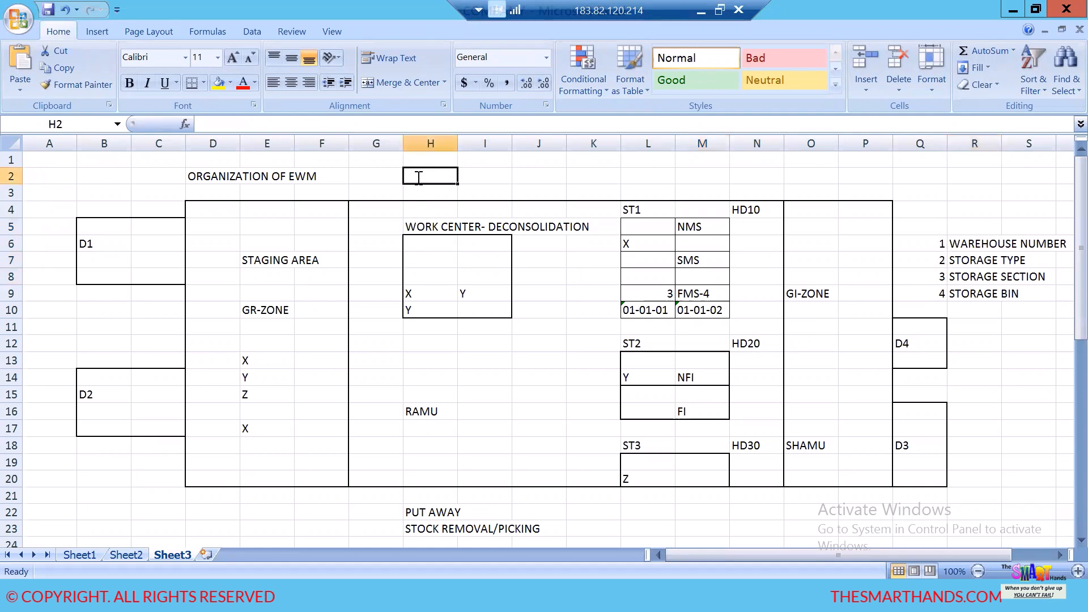
text(HDEW)
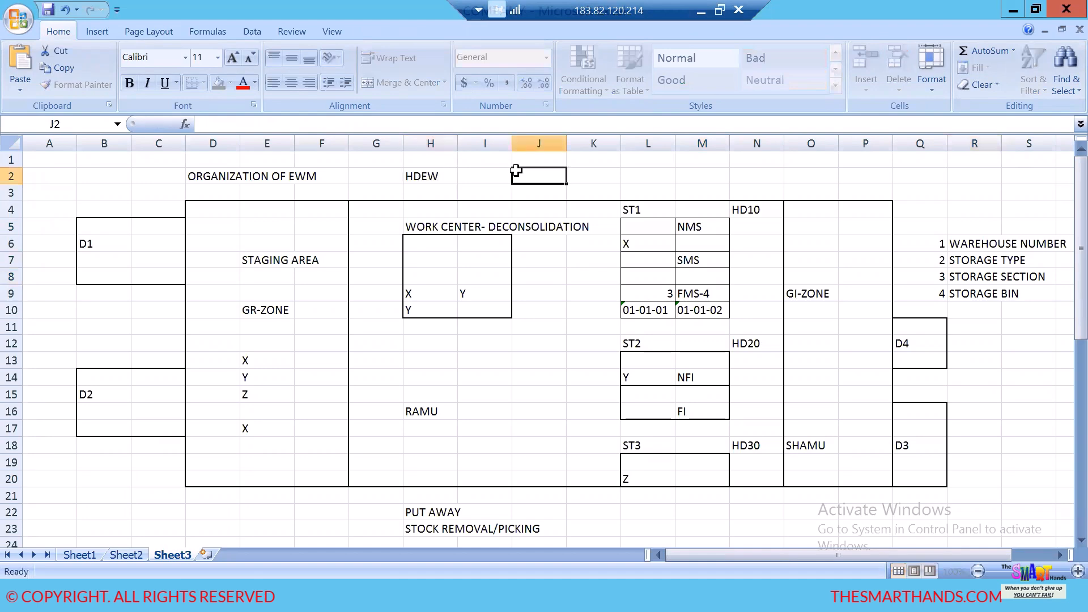
click(516, 175)
click(423, 175)
click(219, 83)
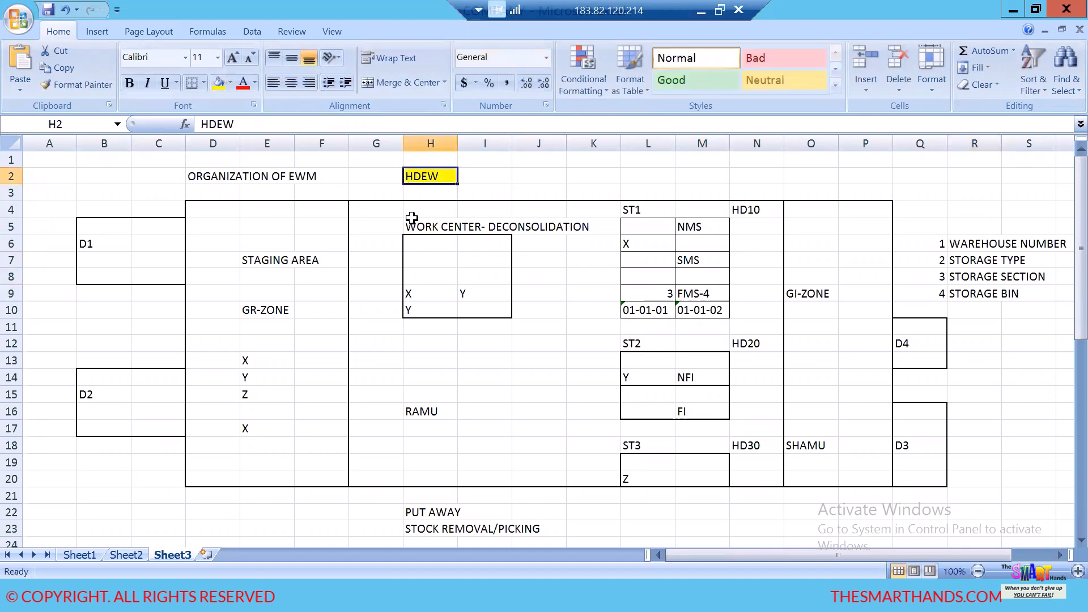
click(449, 240)
- Highlight the storage type codes HD10, HD20 and HD30 in the layout with yellow fill
click(748, 210)
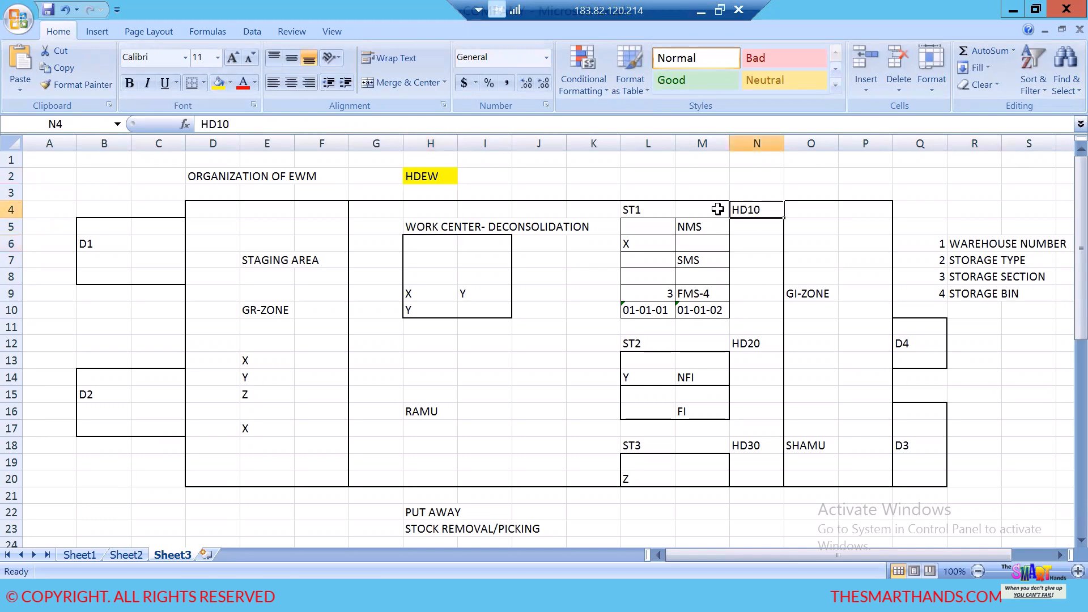
click(219, 83)
click(757, 343)
click(219, 83)
click(747, 445)
click(219, 83)
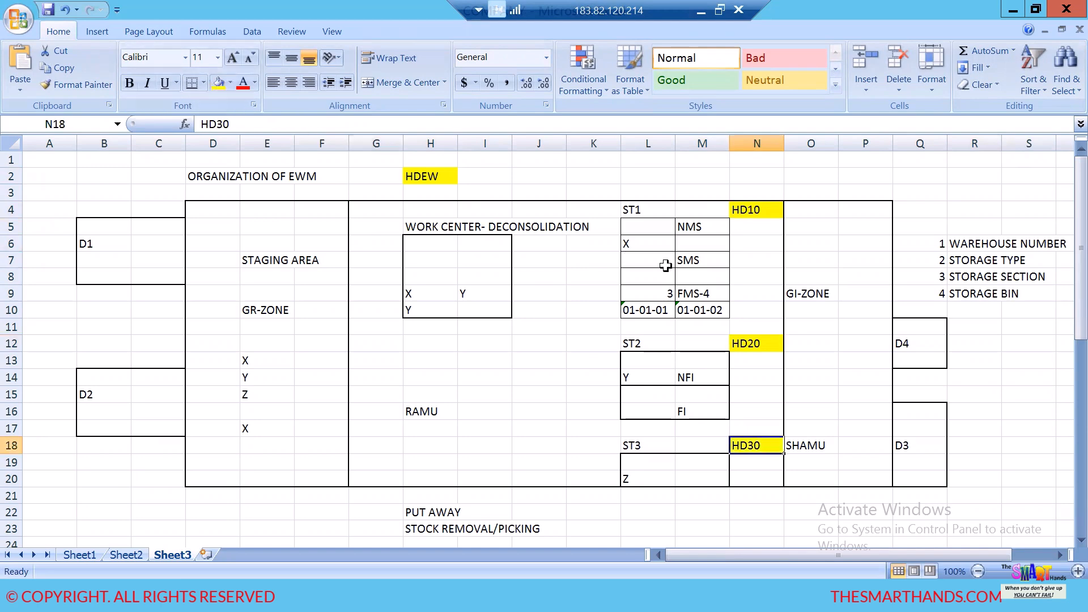
- Highlight the section labels NMS, SMS and FMS-4 under ST1 with yellow fill
click(691, 231)
click(219, 84)
click(695, 272)
click(695, 259)
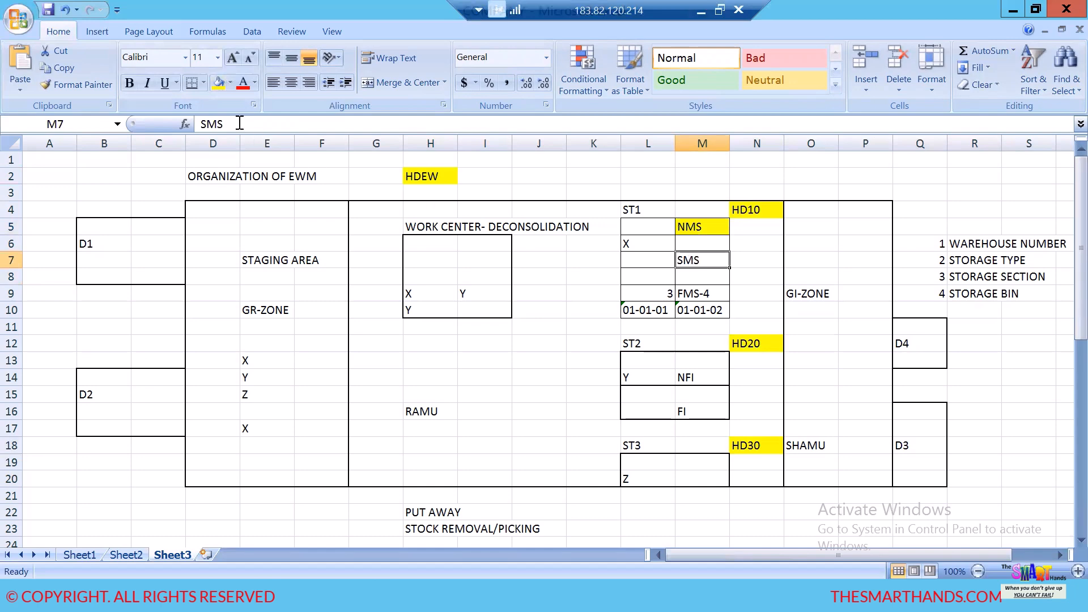
click(219, 83)
click(700, 293)
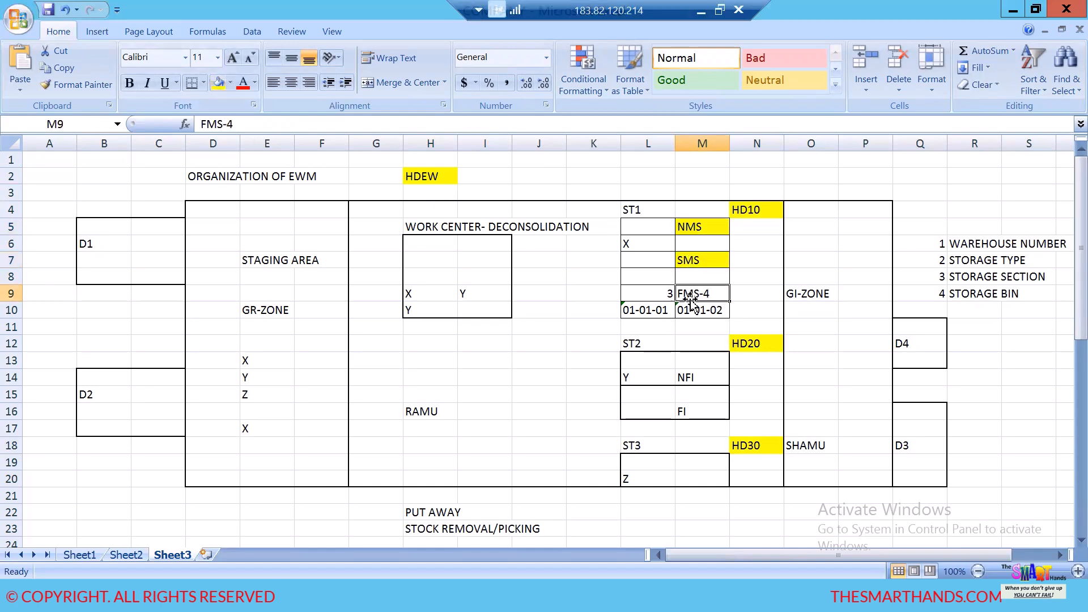
click(219, 85)
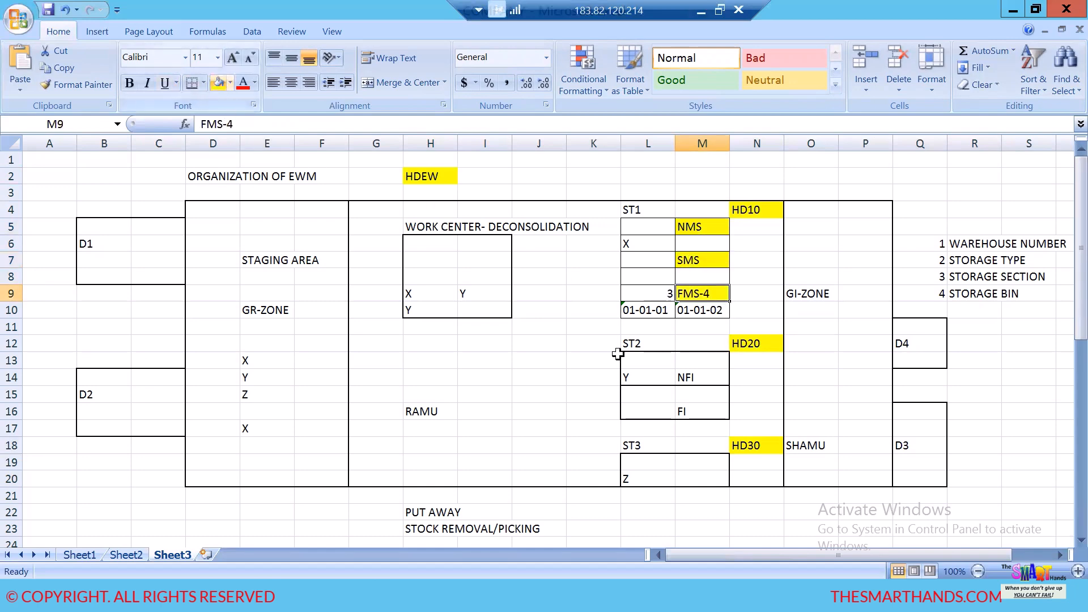
click(626, 396)
- Examine the STORAGE BIN entry in the organization level list and bin 01-01-01 under ST1
click(650, 316)
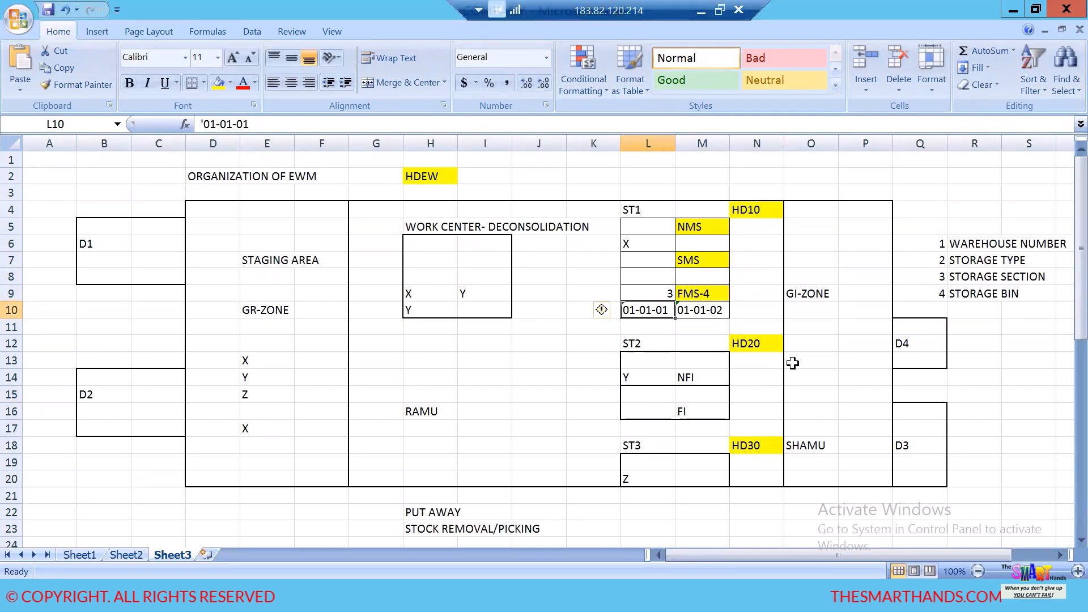
click(983, 292)
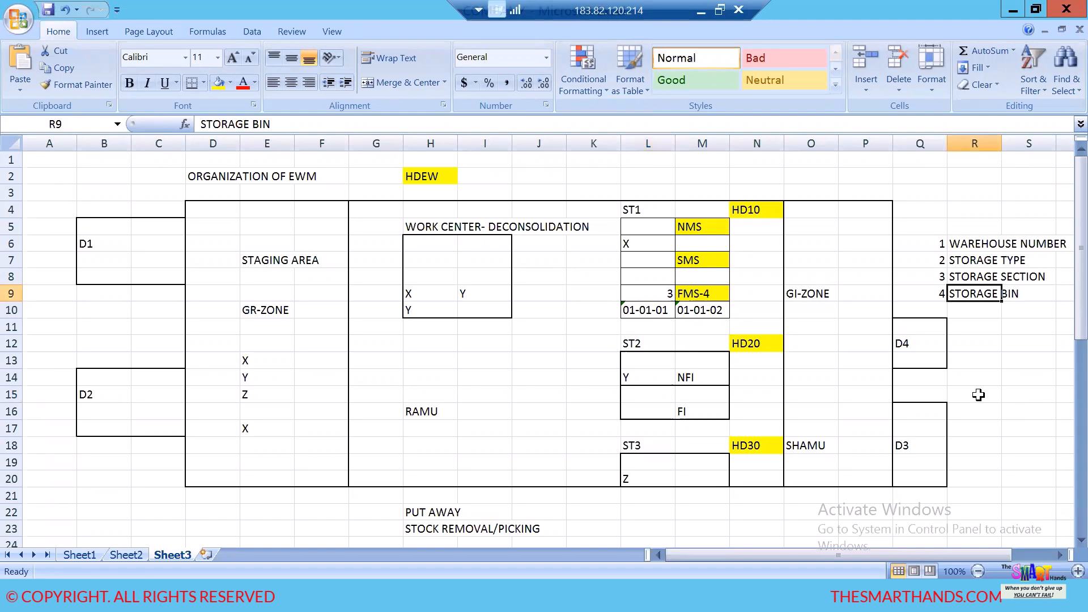
click(662, 311)
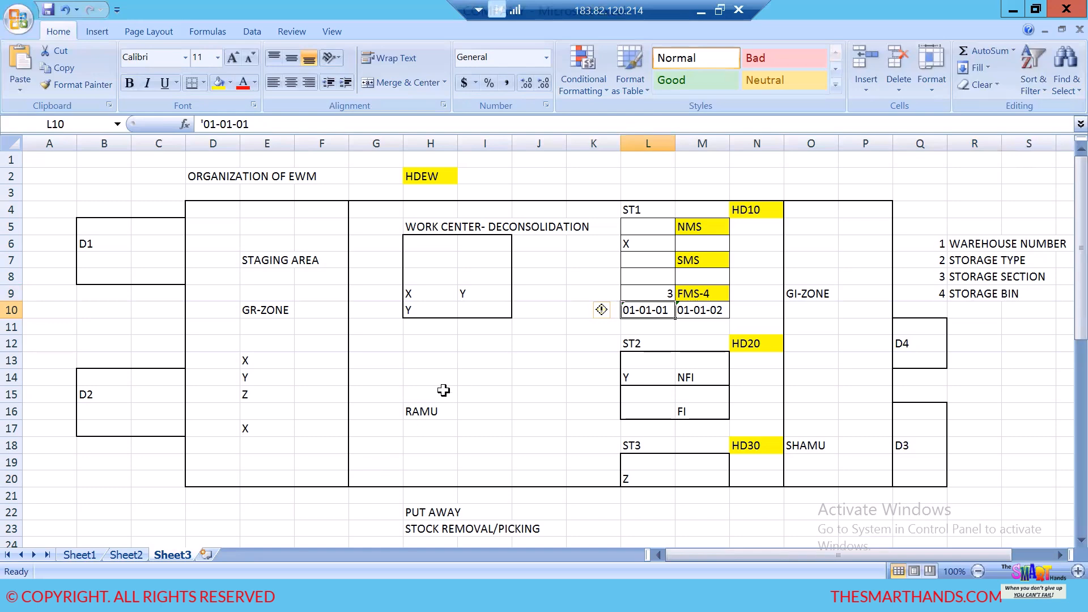
scroll(474, 369, down, 1)
scroll(259, 488, down, 3)
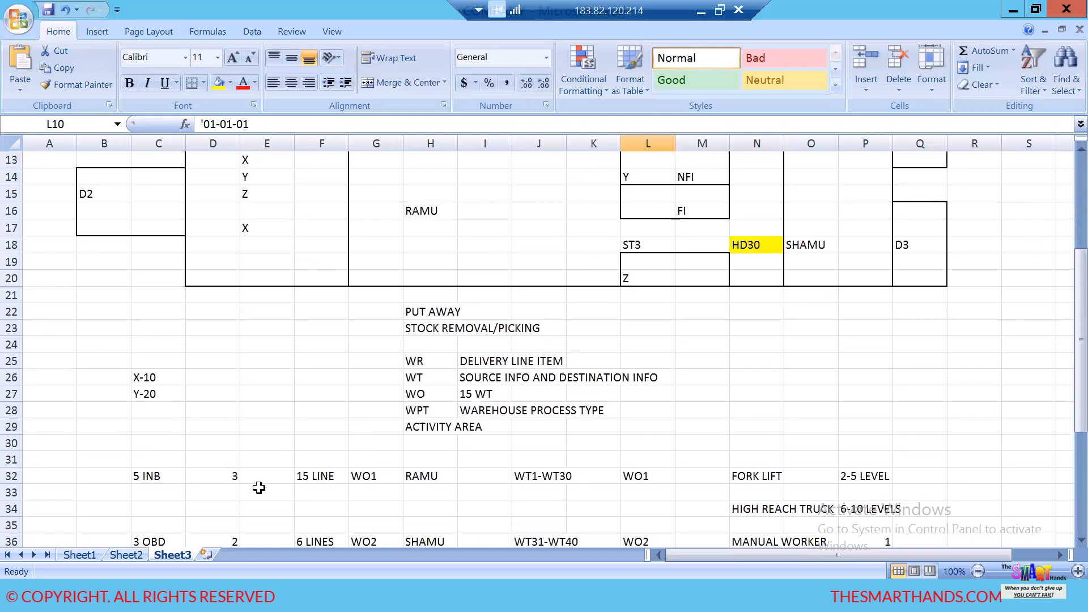
- Add a new worksheet after Sheet3 and name it STORAGE BIN
click(207, 555)
double_click(220, 555)
text(STORAGE BIN)
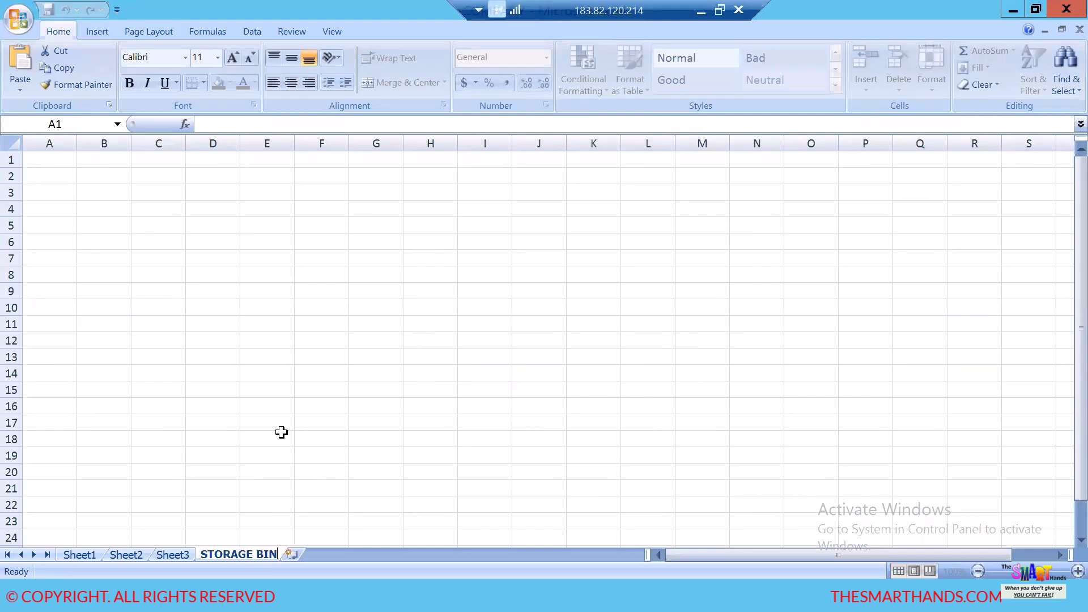
click(337, 373)
- Apply all borders to the range E2:K12 to form the storage bin grid
drag(291, 175, 590, 339)
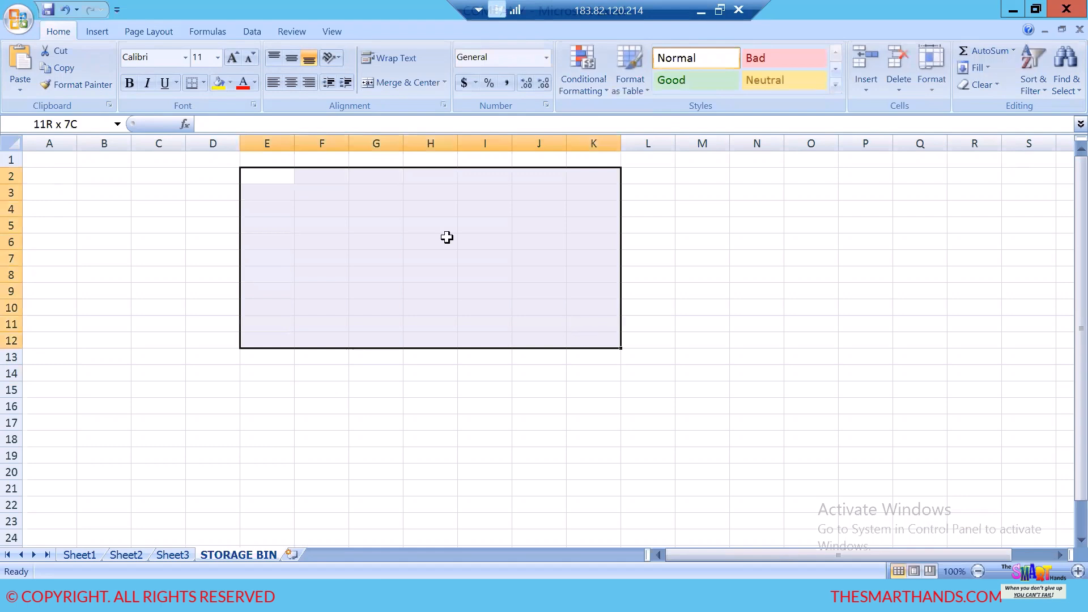
click(203, 83)
click(207, 212)
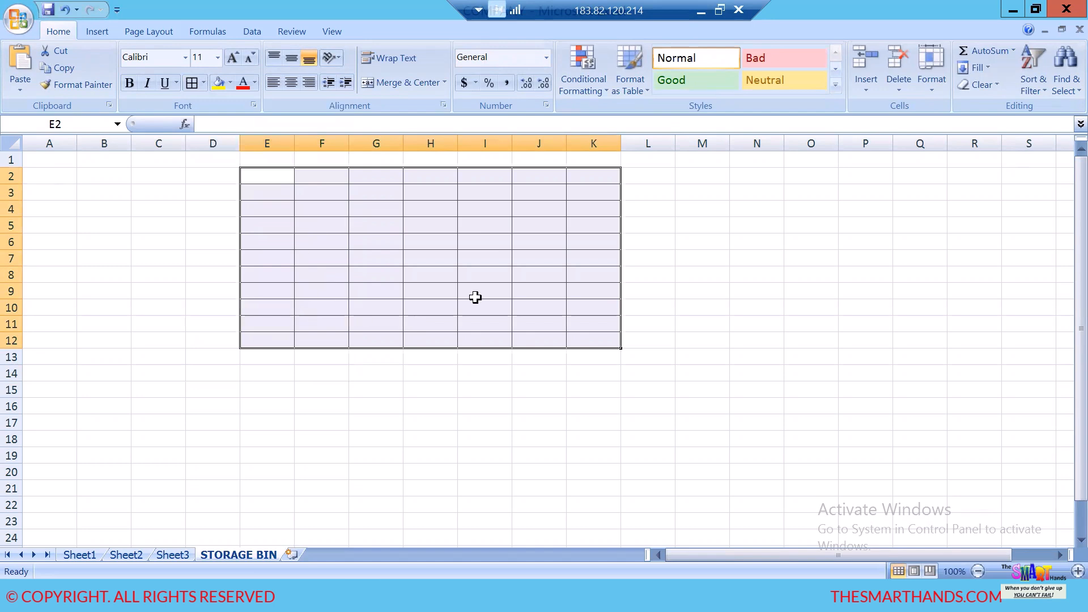
- Enter the bin code HD10-01-01-01 in cell E12 and fit column E to its width
click(277, 336)
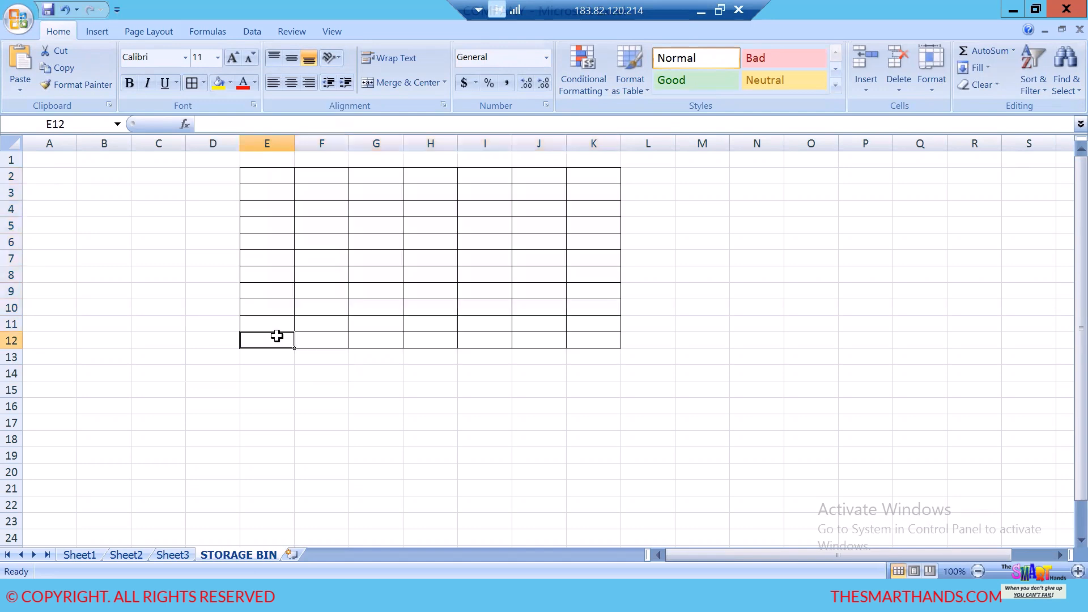
text(HD10-01-01-01)
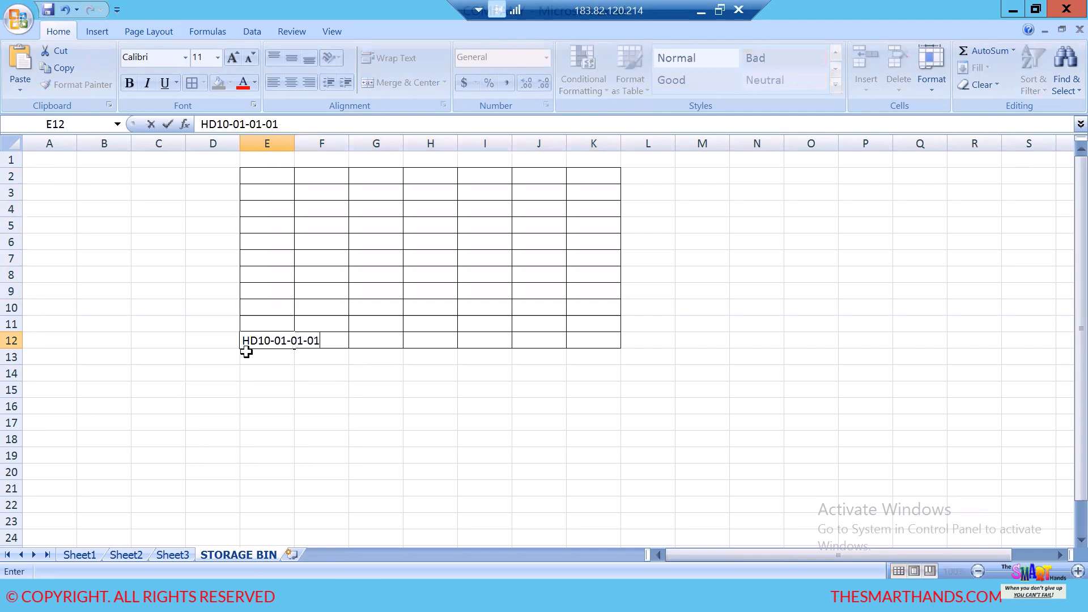
click(322, 422)
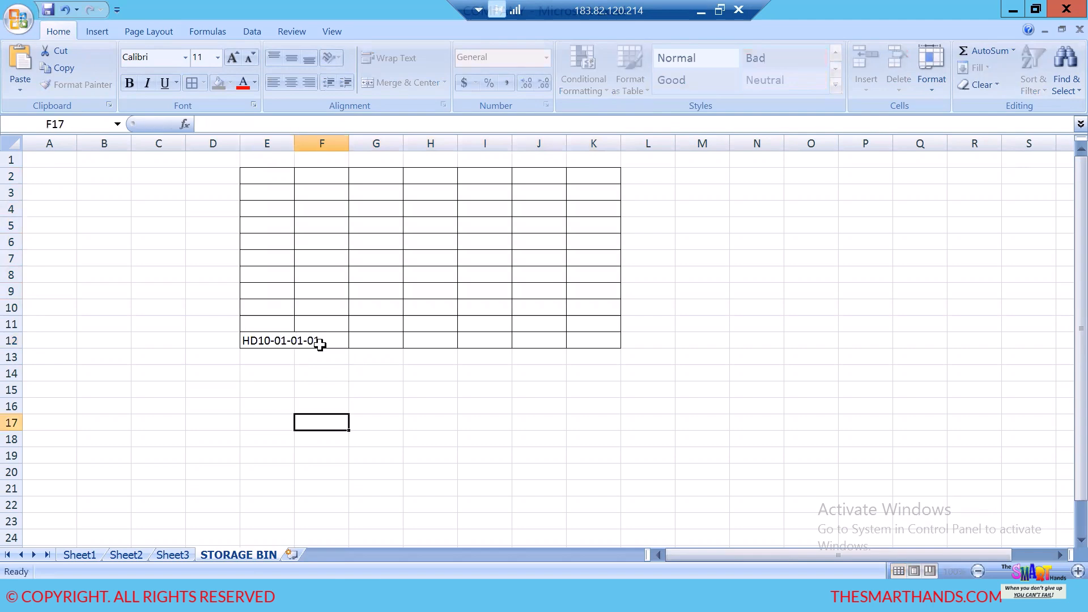
double_click(294, 144)
- Enter the bin code HD10-01-01-02 in cell F12 and widen column F to fit it
click(356, 342)
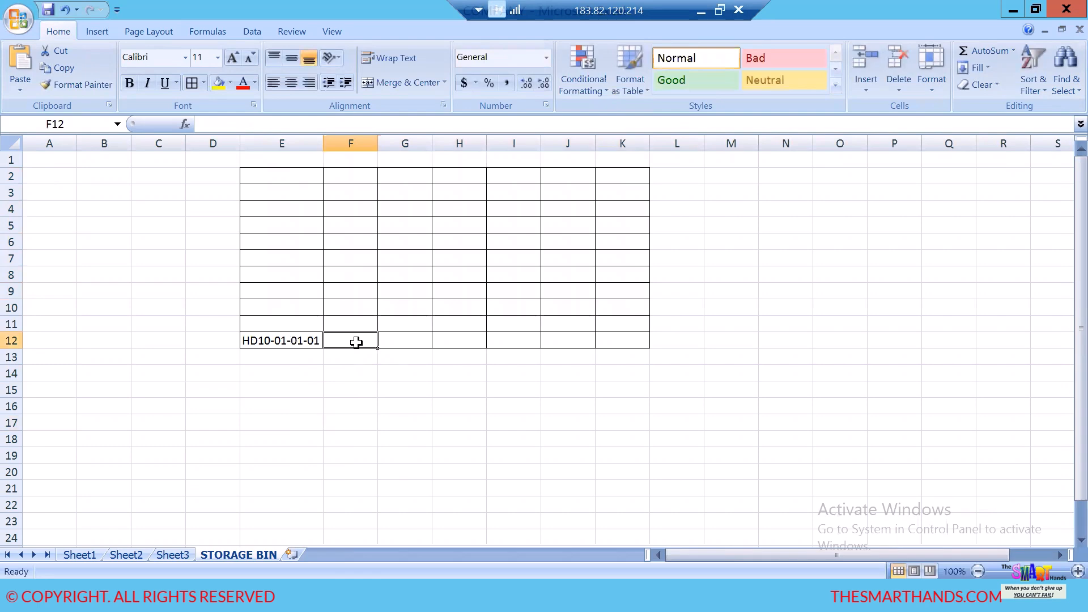
text(HD)
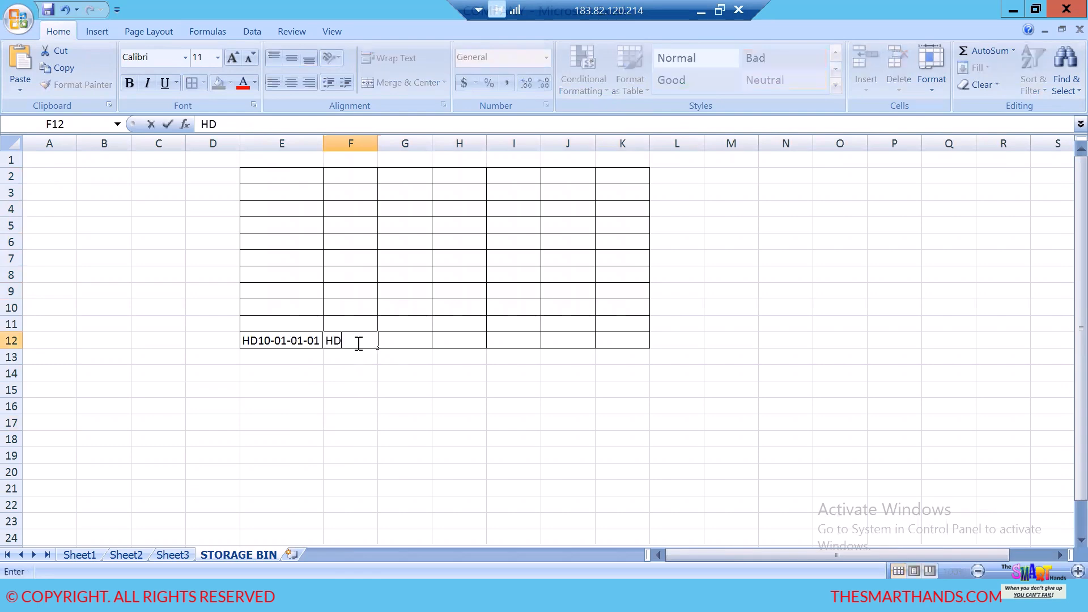
text(10-01-01-02)
click(360, 409)
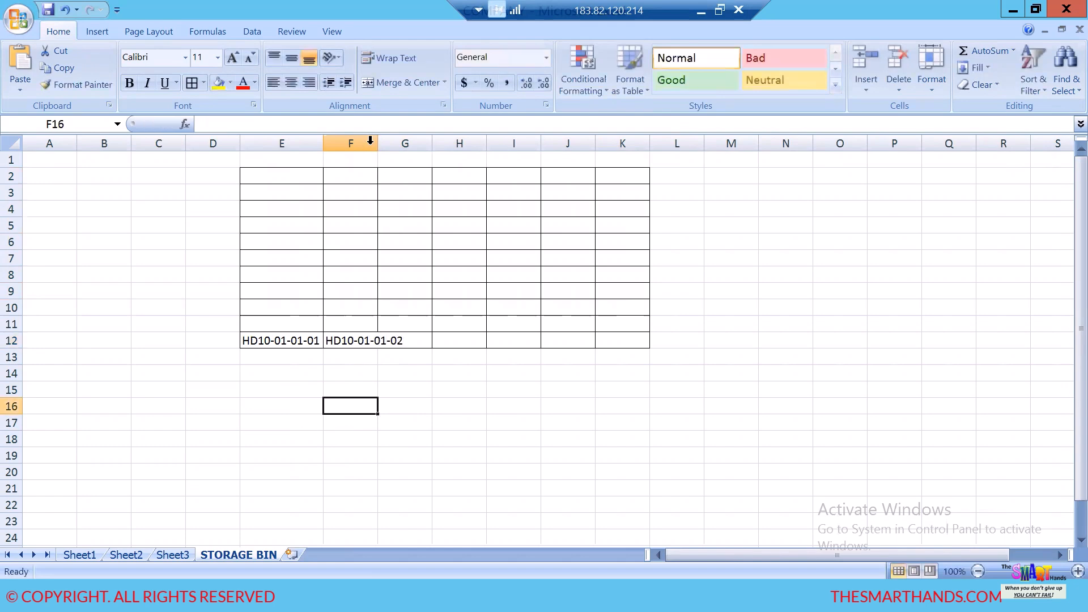
drag(378, 143, 406, 149)
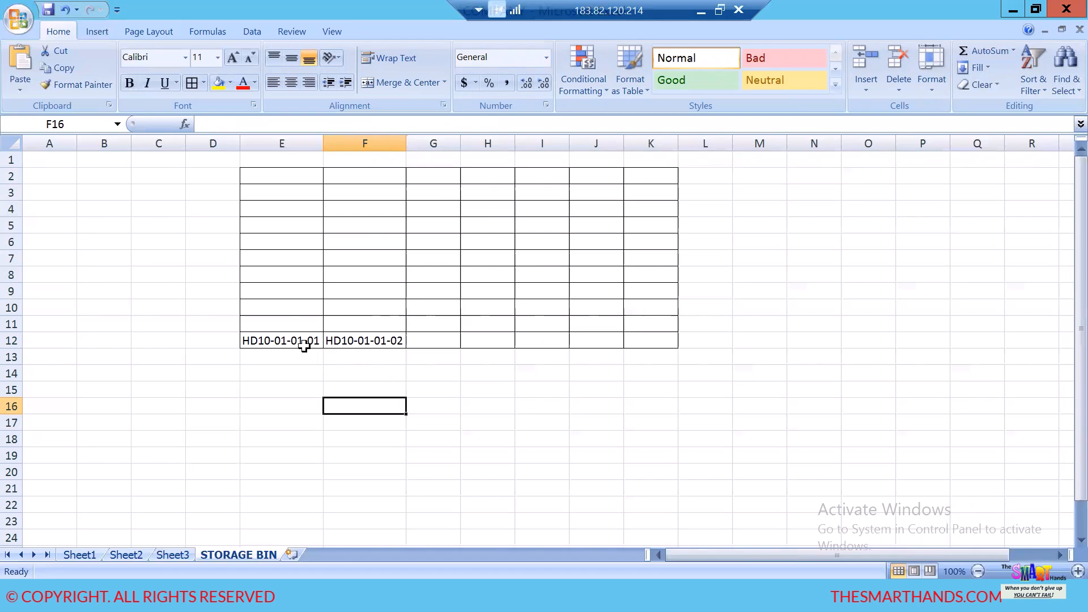
- Add the size note "SIZE--LENGHT *WIDTH*HEIGH" in cell E17 below the bin grid
click(289, 420)
text(SIZE-)
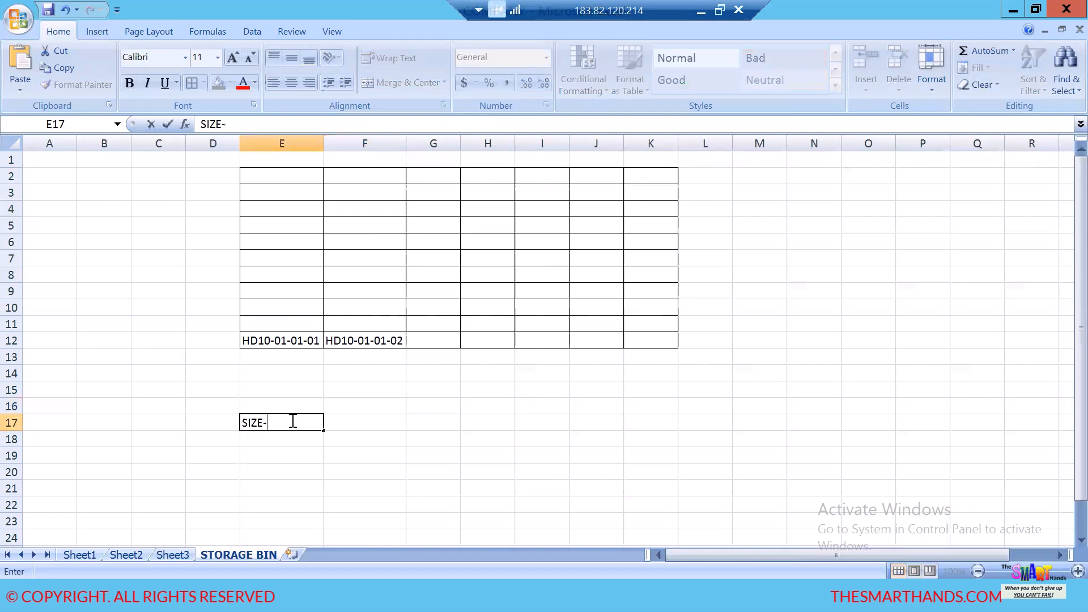
text(-LENGHT *WIDTH)
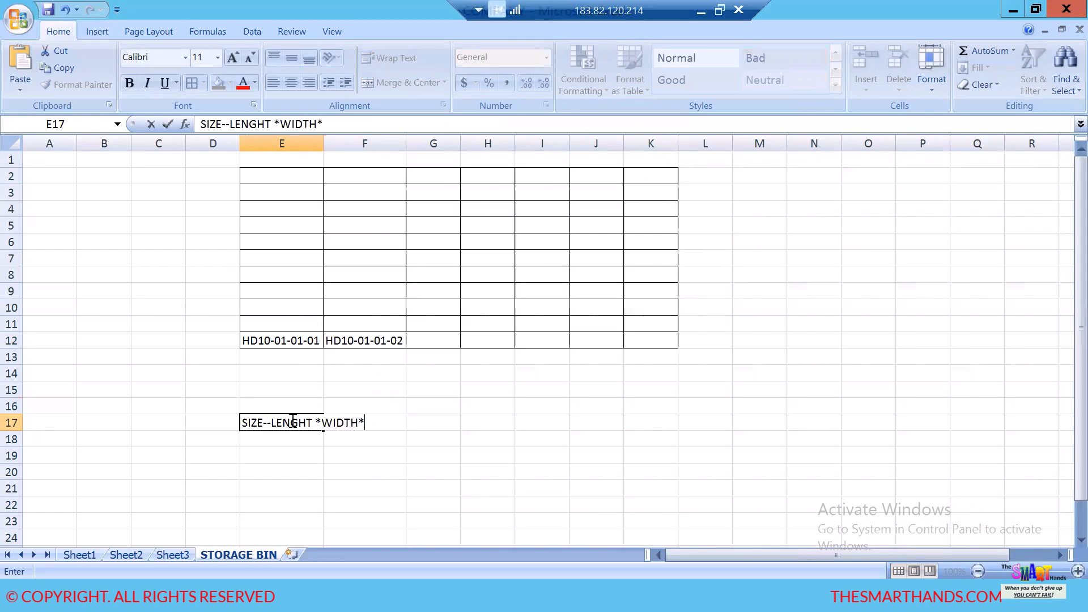
text(*HEIF)
key(BackSpace)
text(GH)
click(328, 455)
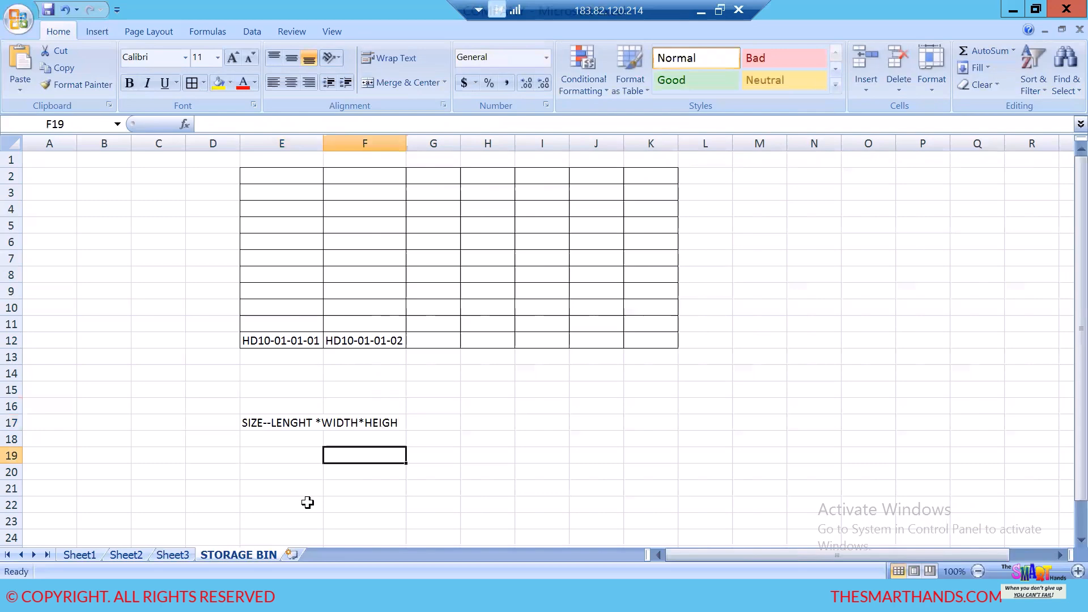
click(279, 422)
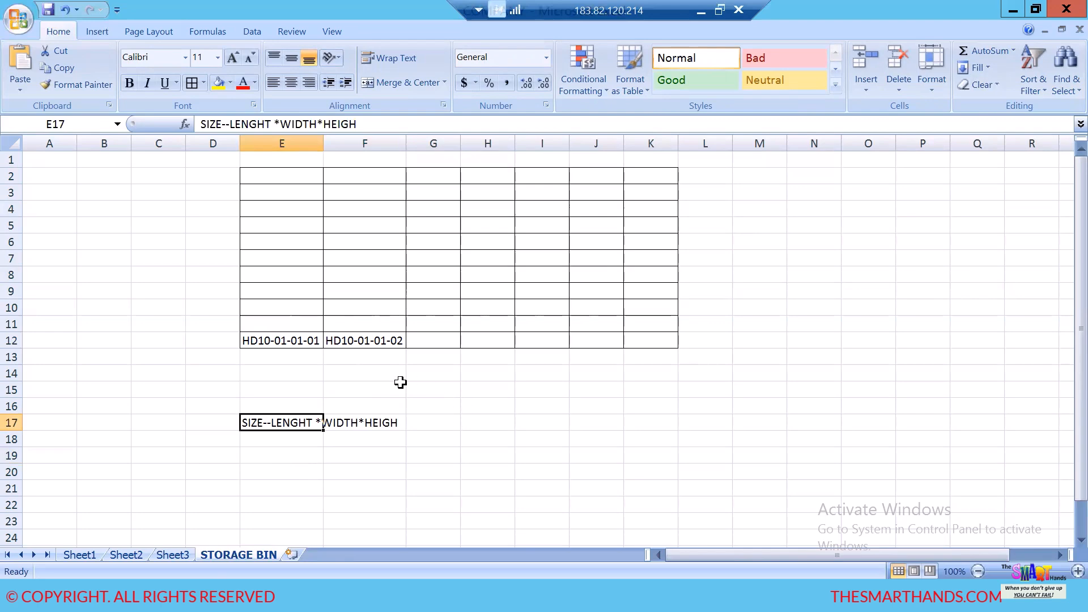
- Add the label "STORAGE BIN TYPE---SBT" in cell G15 below the bin grid
click(437, 388)
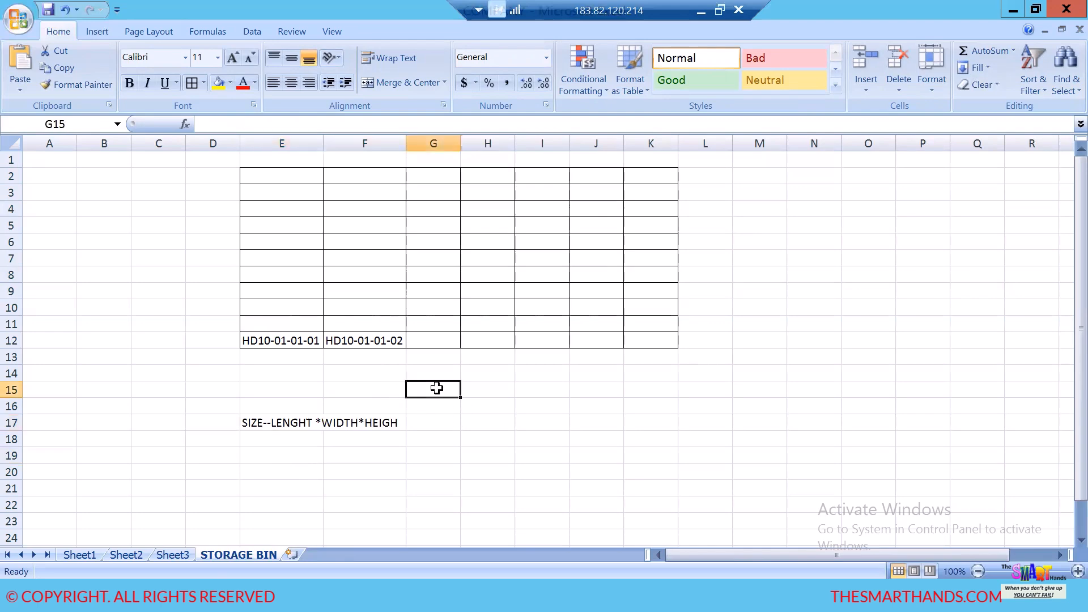
text(STORAGE BIN TYPE)
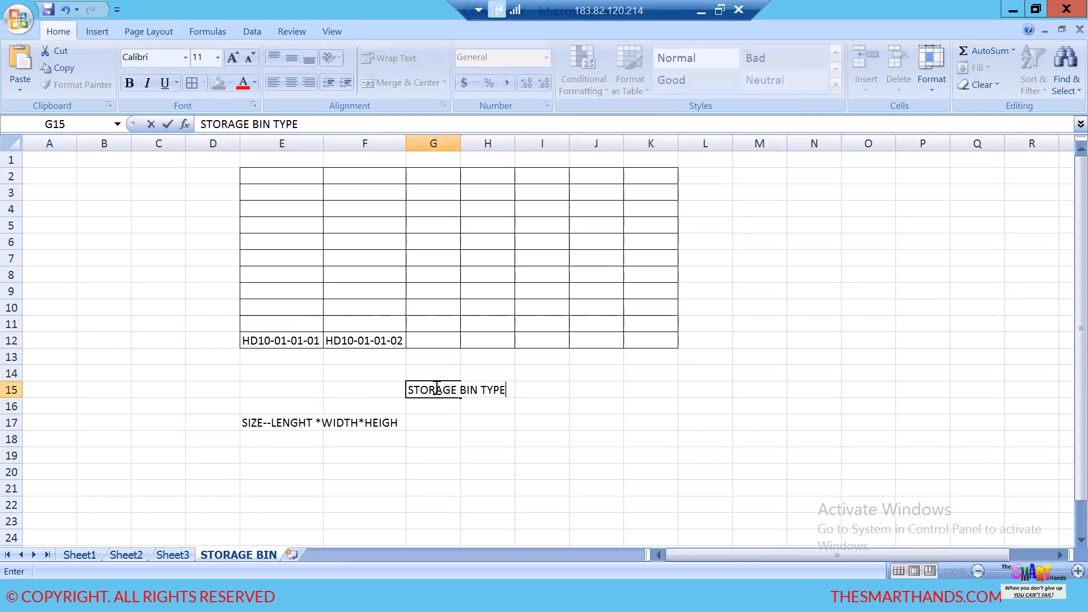
text(---SBT)
click(471, 507)
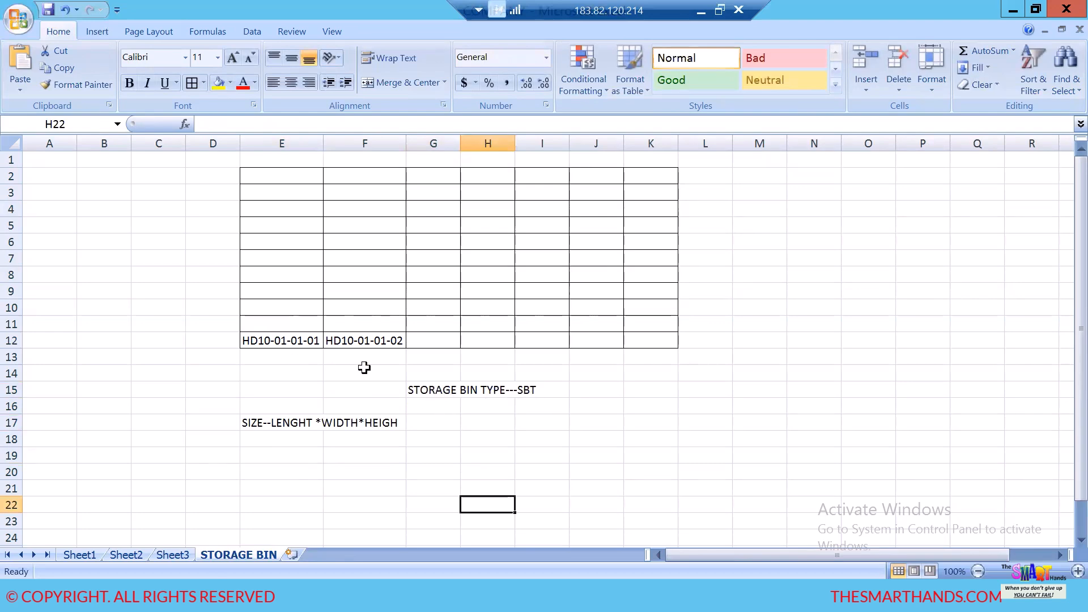
- Enter the storage type HD10 in cell G1 as the heading above the bin grid
click(442, 162)
text(HD10)
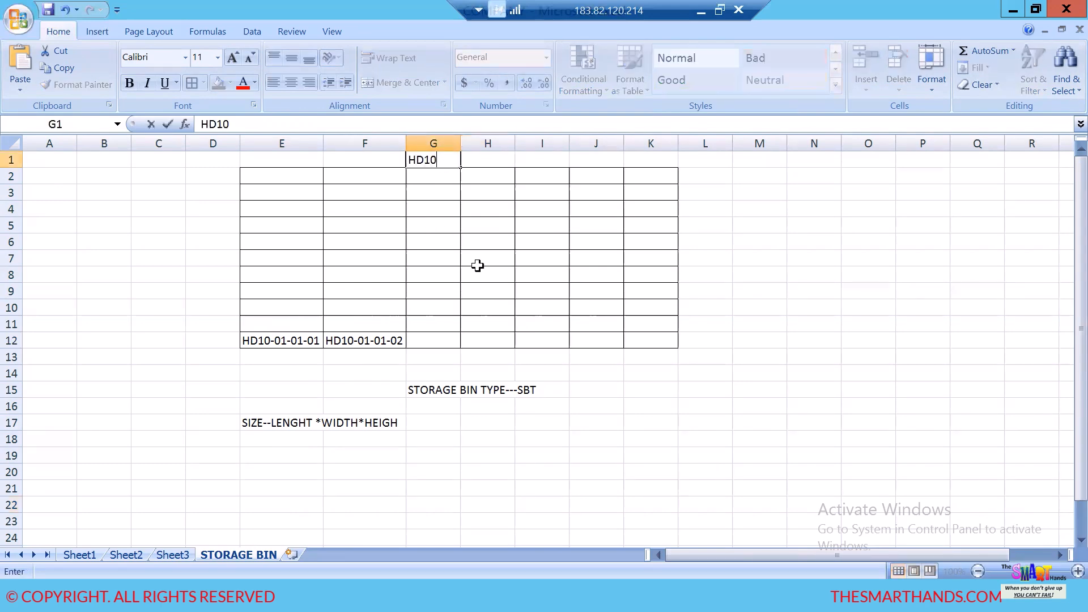
click(629, 321)
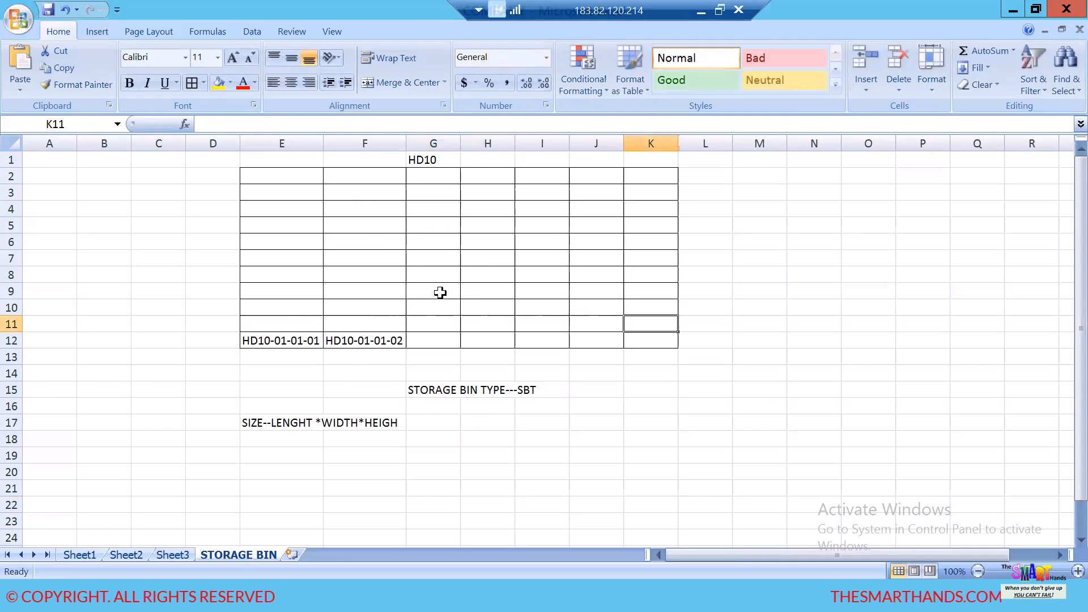
- Enter the example bin dimensions "1000*1000*1 METER" in cell E19 below the size note
click(285, 457)
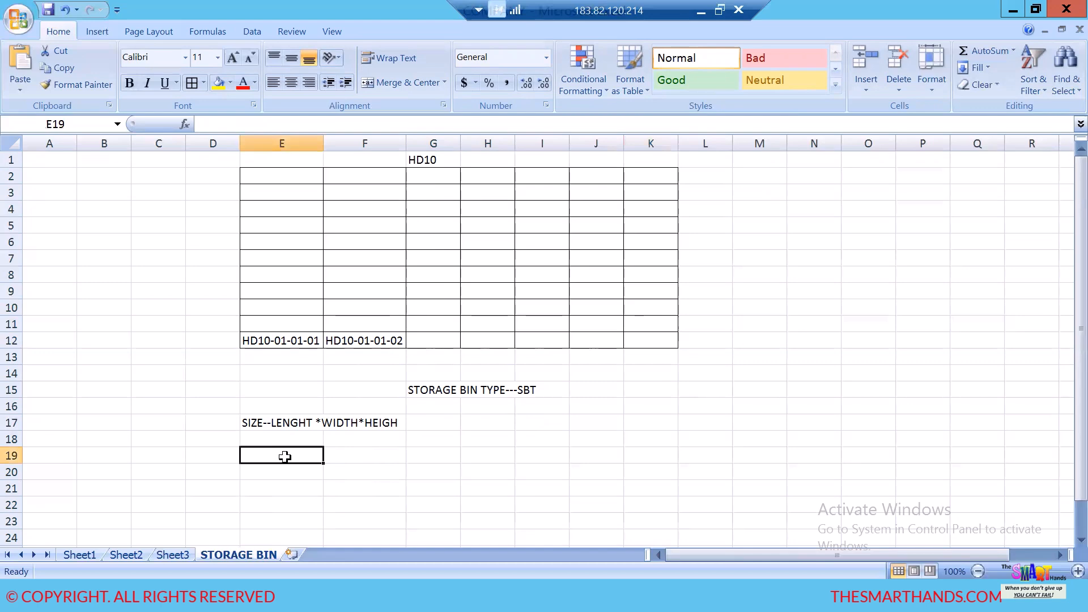
text(1000)
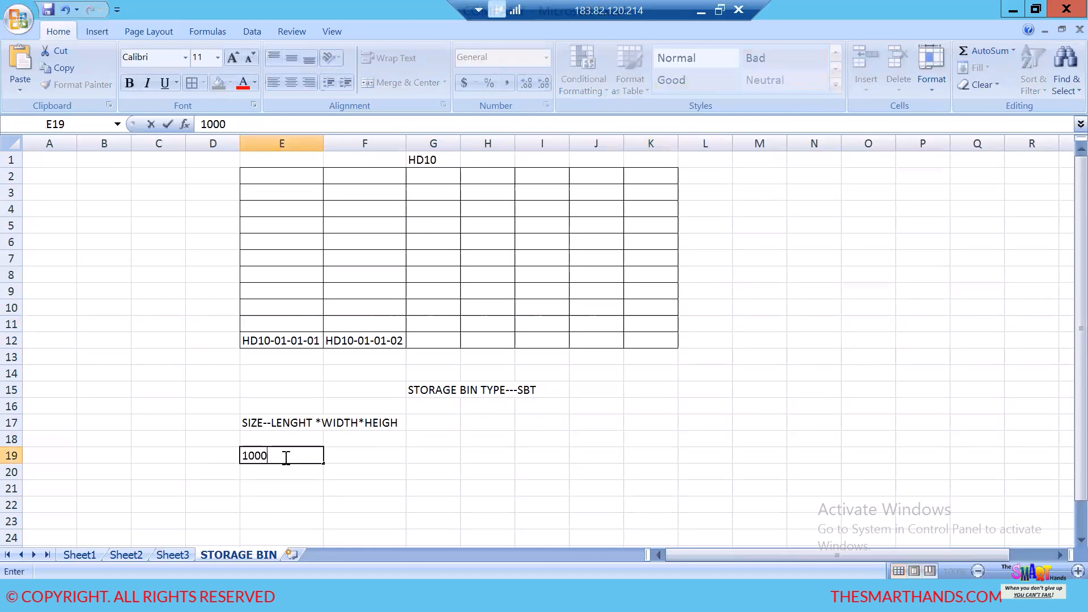
text(*1000)
text(00)
key(BackSpace)
key(BackSpace)
text(METER)
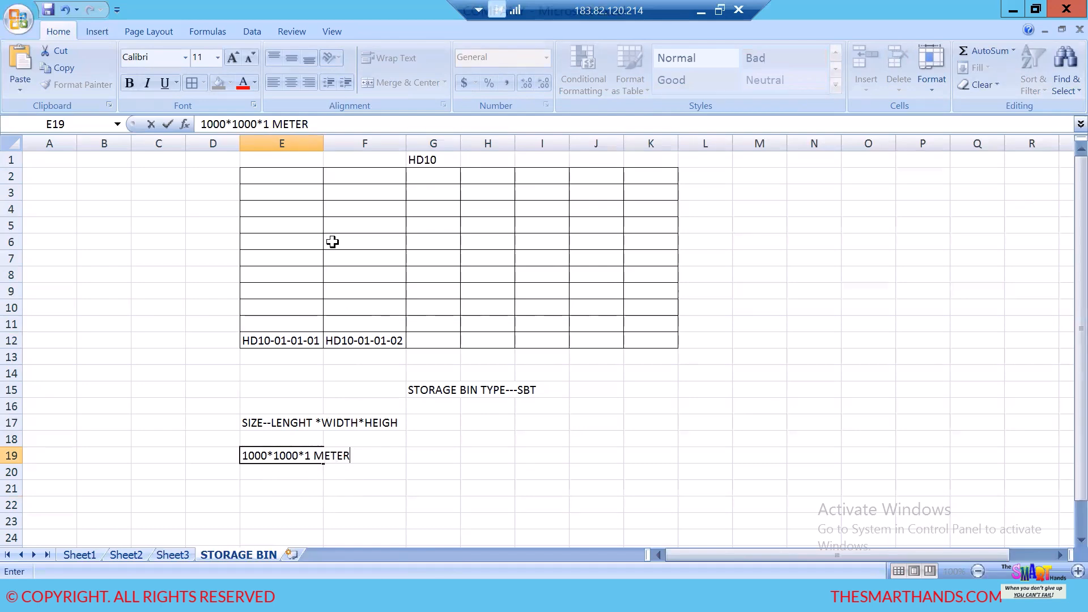
- Auto-fit column E to the width of its longest text
click(353, 206)
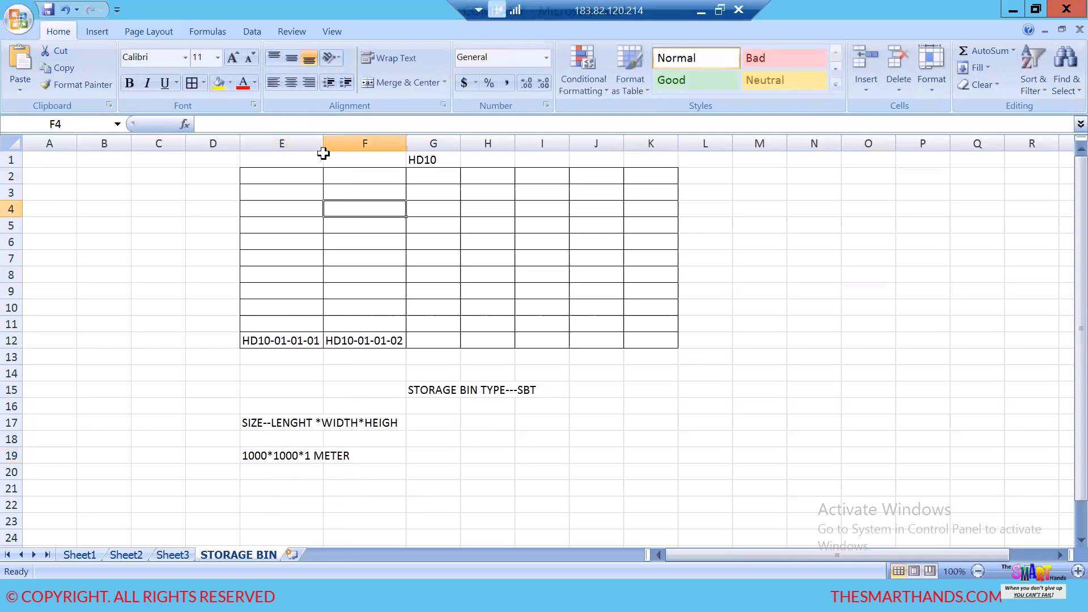
double_click(323, 148)
click(422, 440)
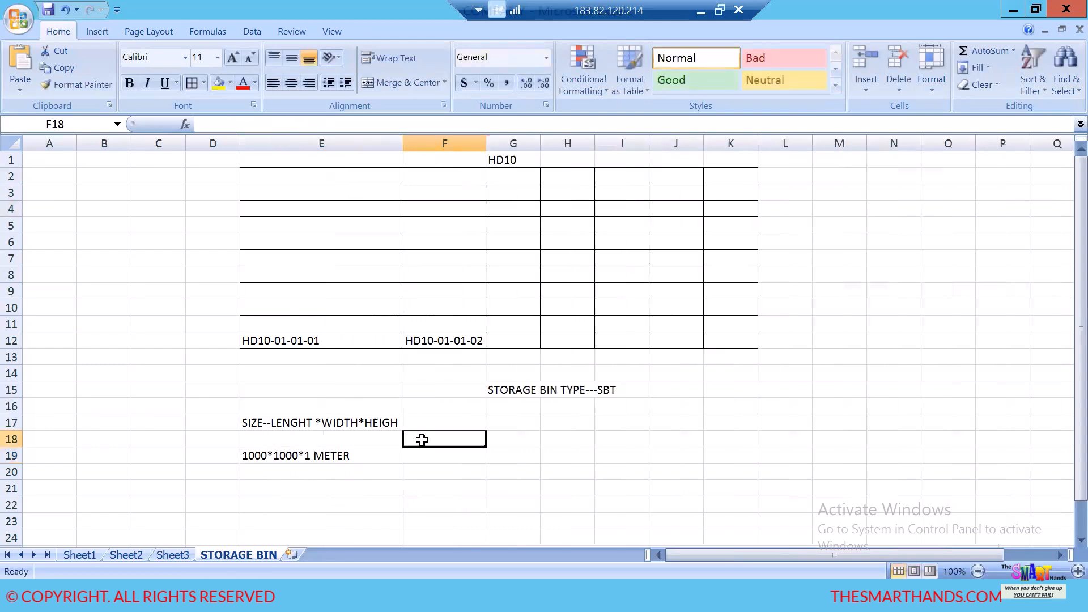
- Enter the storage types HD10 in cell C19 and HD20 in cell C20, beside the bin dimensions
scroll(397, 442, down, 2)
click(299, 371)
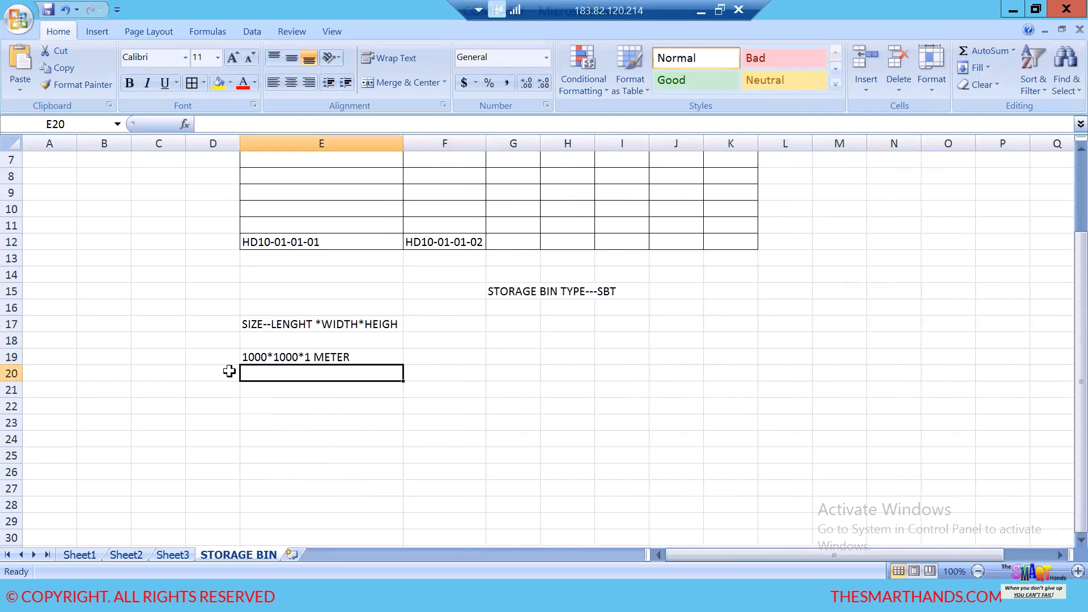
click(218, 357)
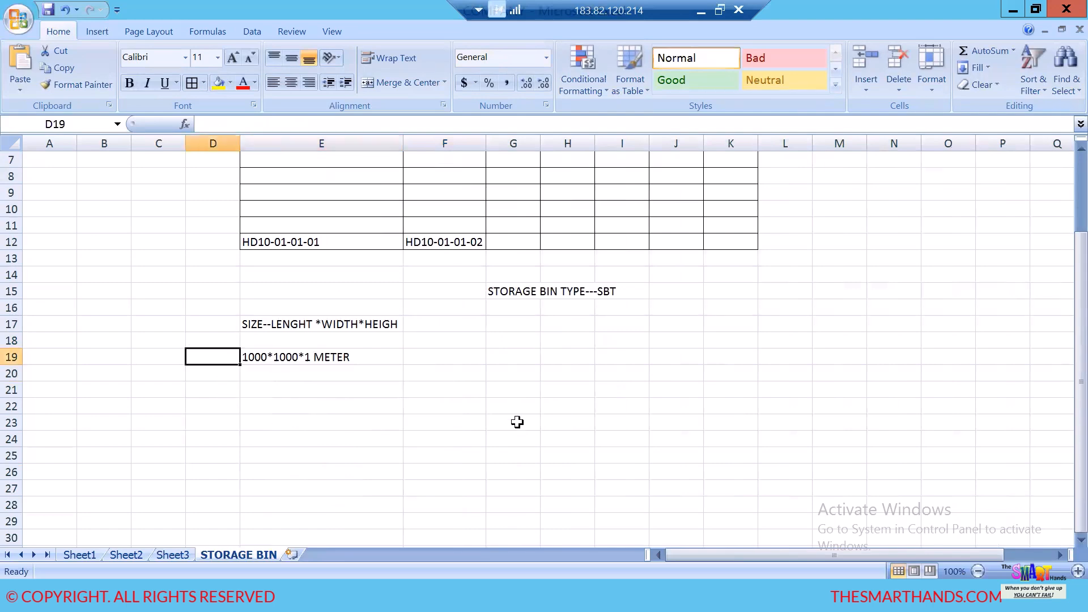
scroll(513, 422, up, 2)
click(141, 453)
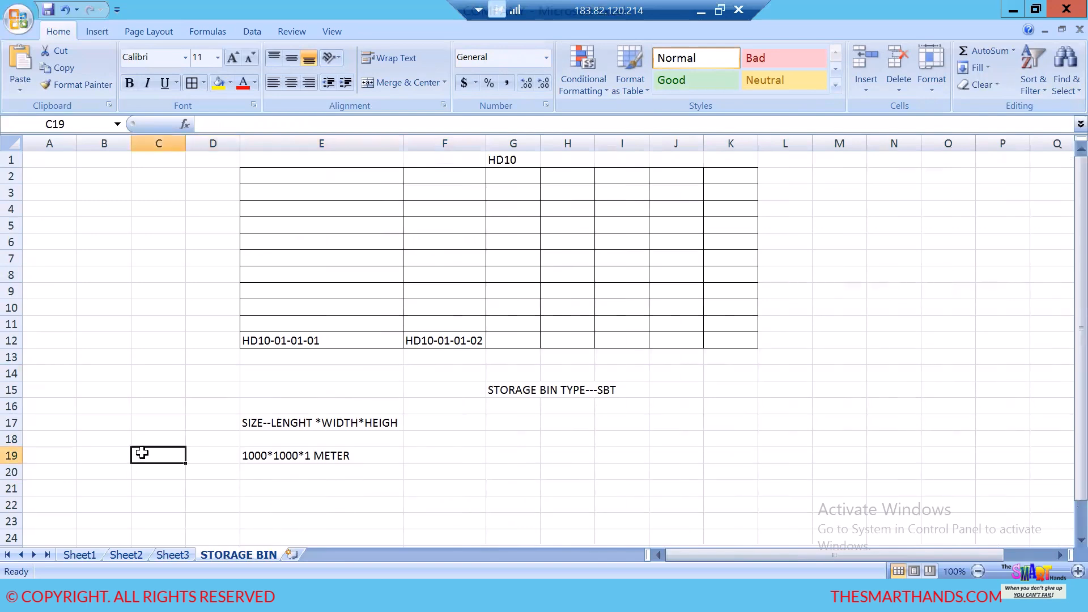
text(HD10)
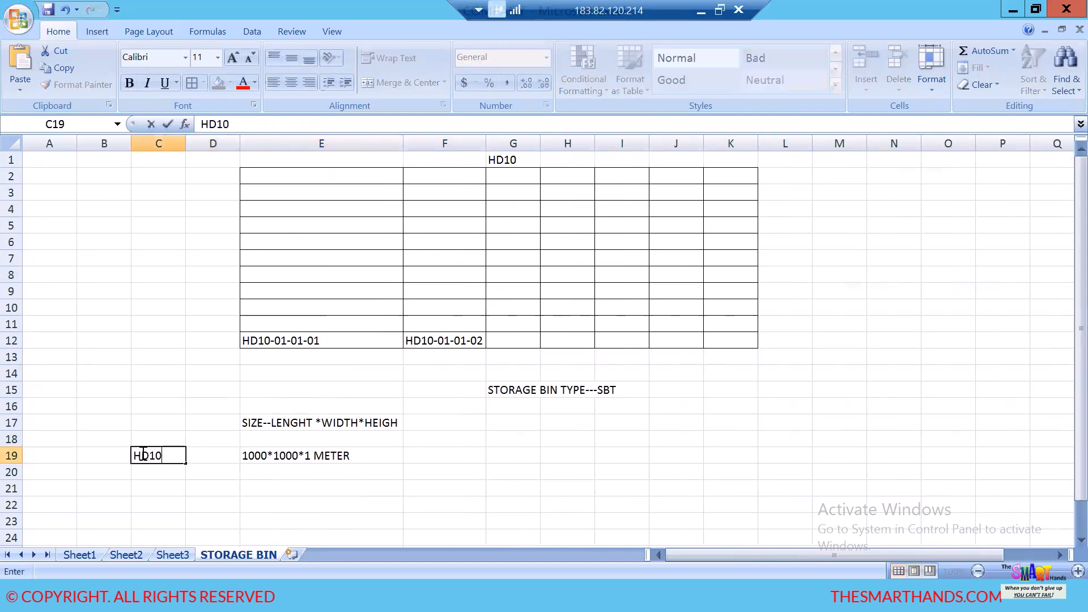
click(139, 471)
text(HD)
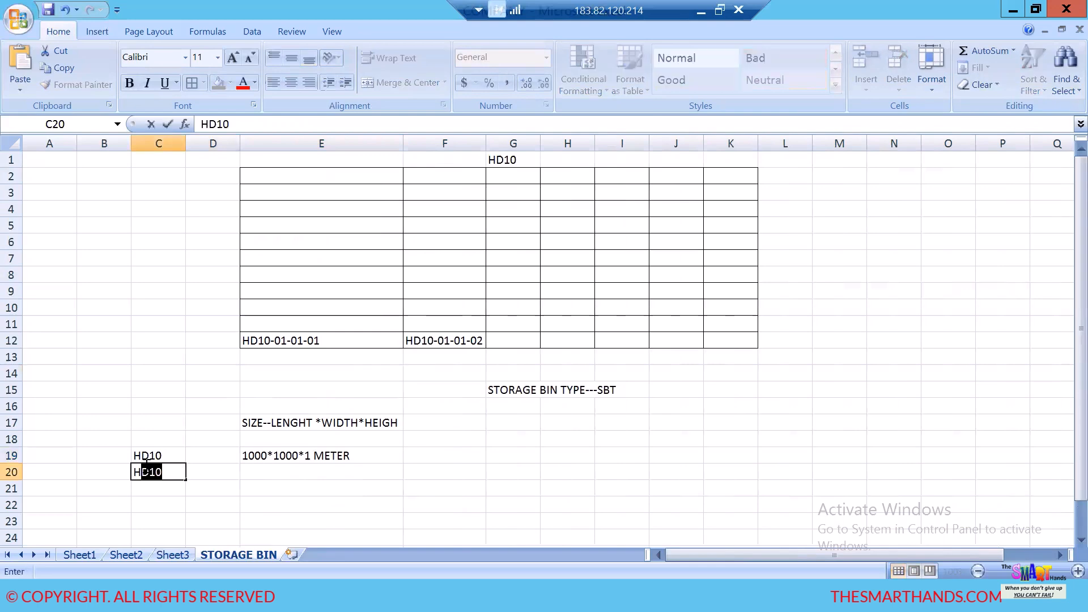
text(20)
- Enter the bin dimensions "1M*1M*2M" for HD20 in cell E20
click(265, 472)
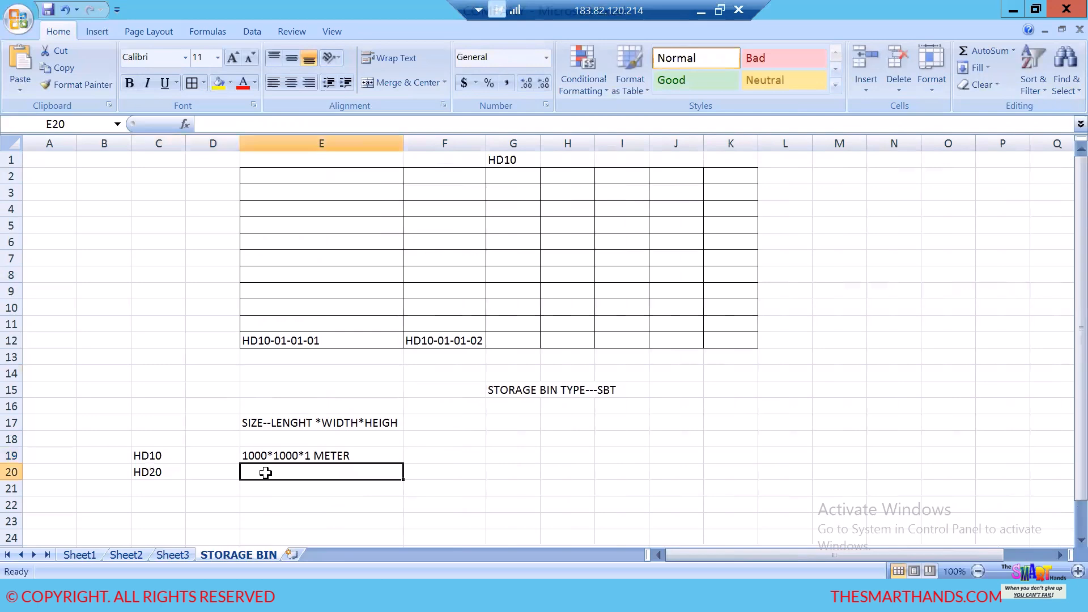
text(1M*1M*2M)
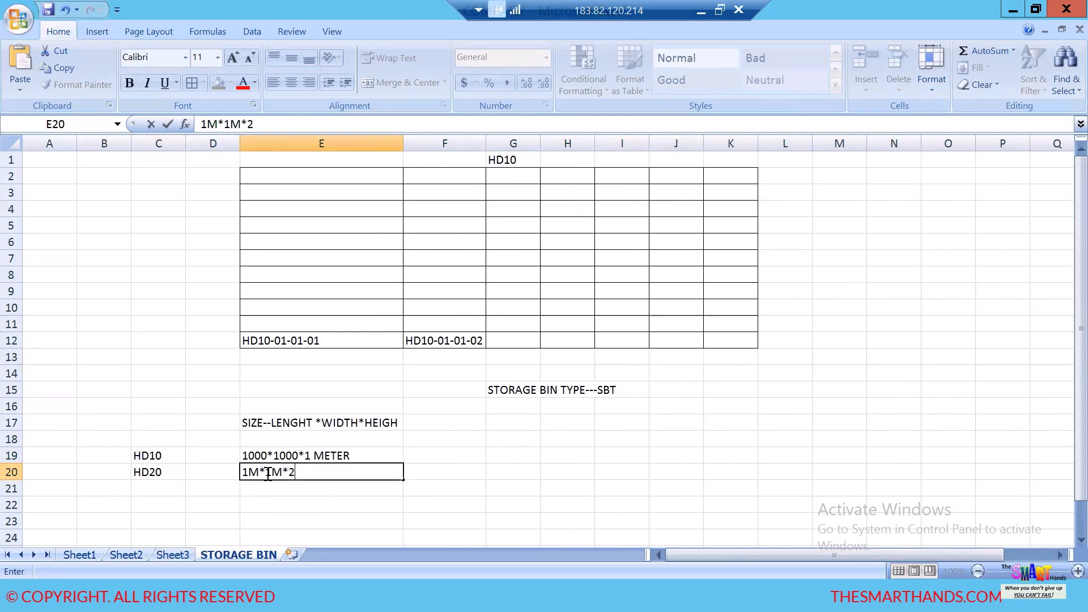
- Change the HD10 bin dimensions in cell E19 to "1M*1M*1 M"
click(295, 457)
double_click(299, 457)
key(BackSpace)
key(BackSpace)
key(BackSpace)
key(BackSpace)
key(BackSpace)
key(BackSpace)
key(BackSpace)
key(BackSpace)
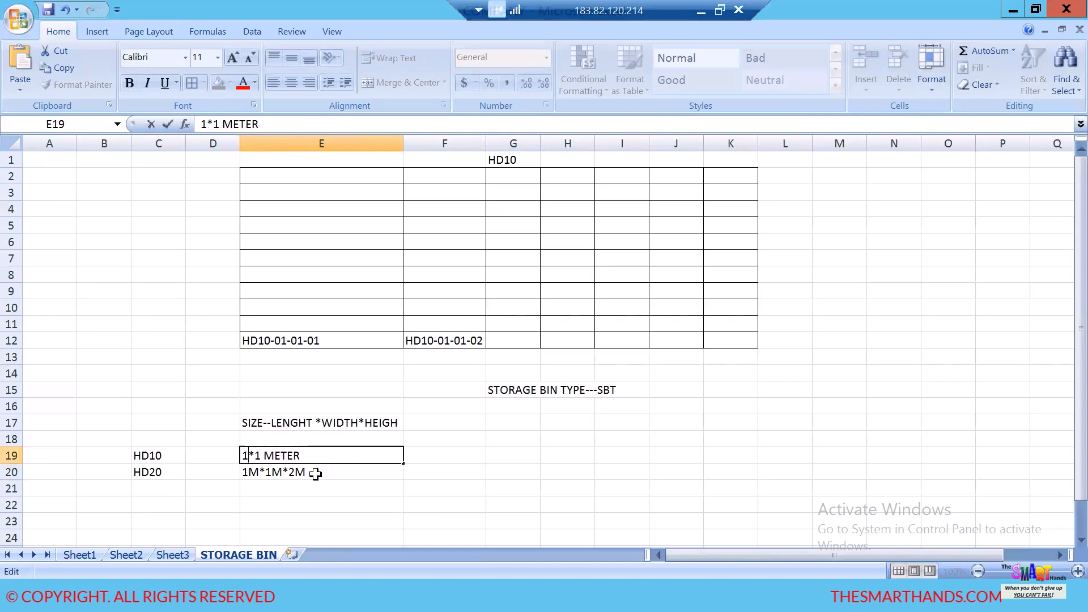
key(BackSpace)
key(BackSpace)
text(M)
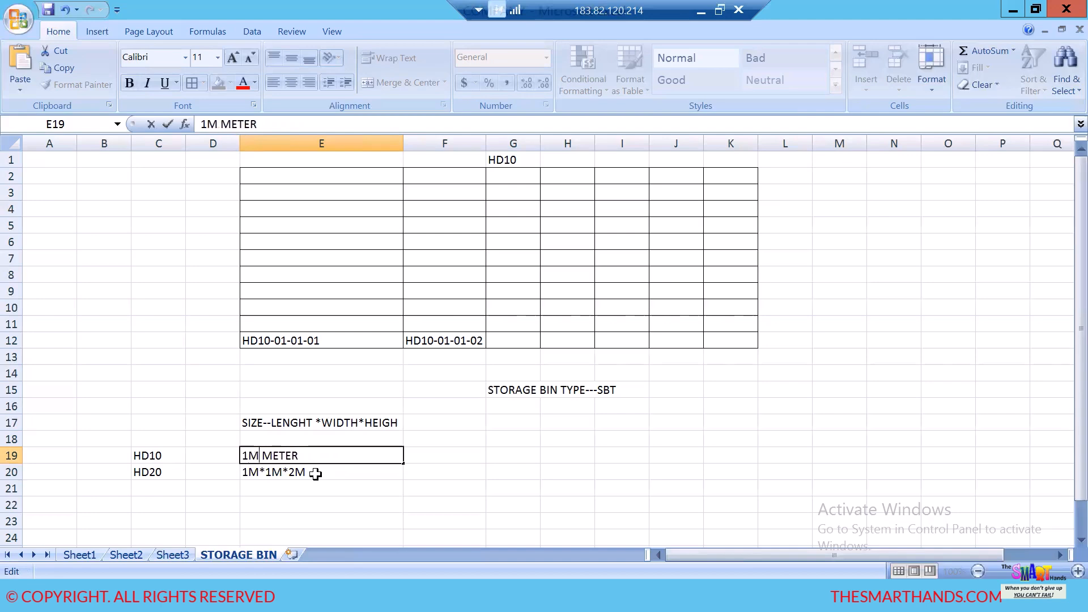
text(*1M)
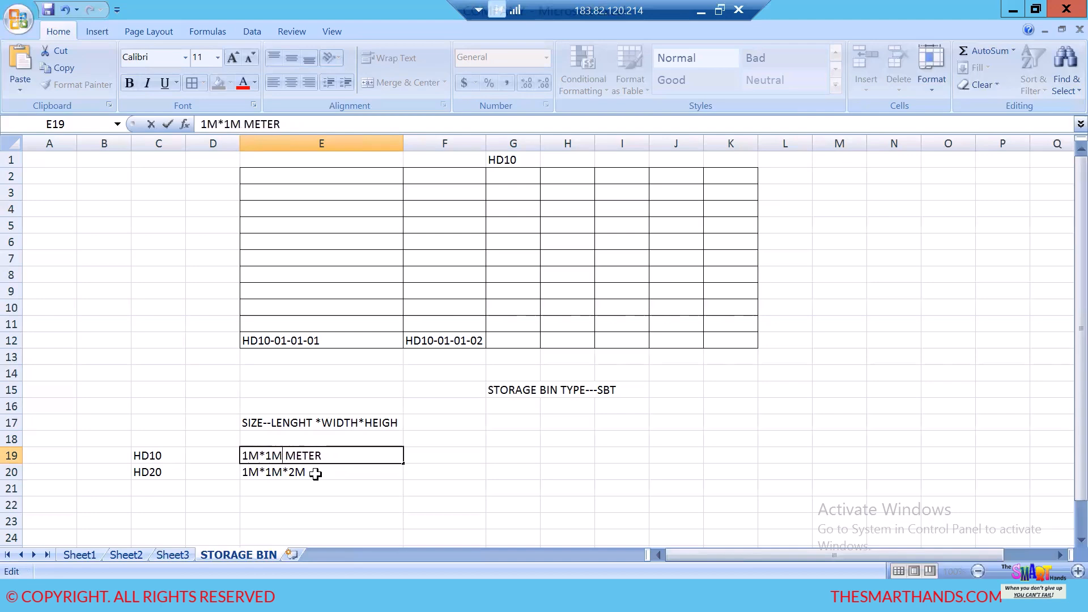
text(*)
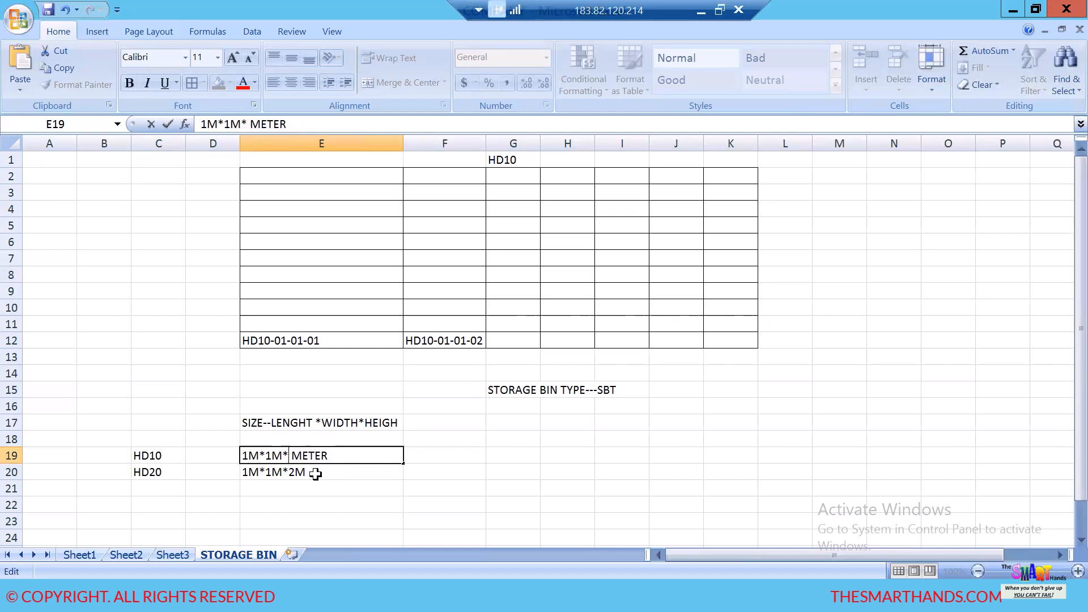
text(1)
key(BackSpace)
key(BackSpace)
key(BackSpace)
key(BackSpace)
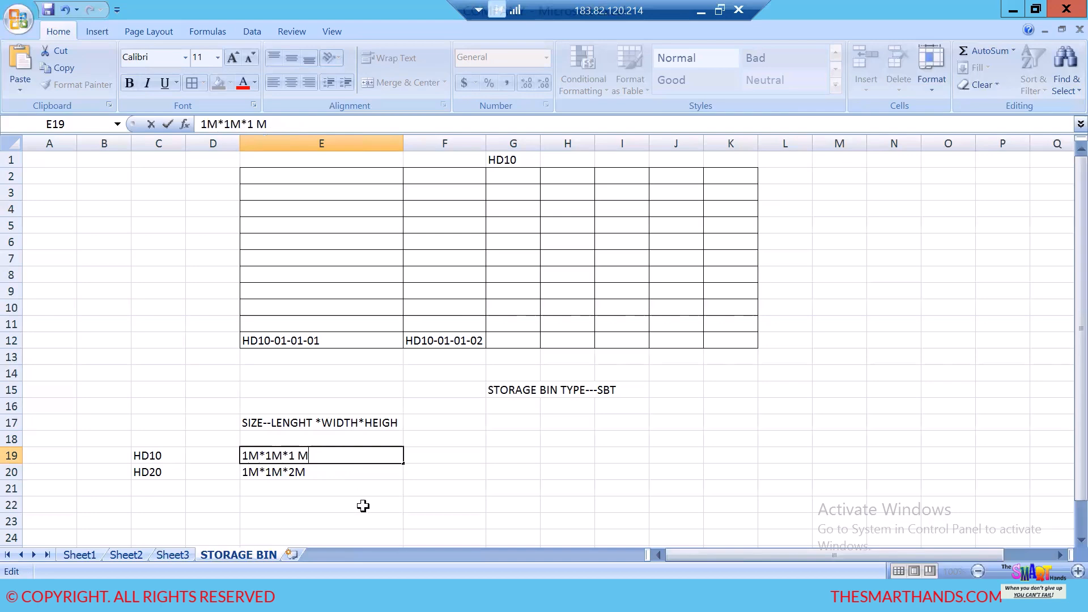
- Add the storage type HD30 in cell C21, below HD20
scroll(358, 499, down, 2)
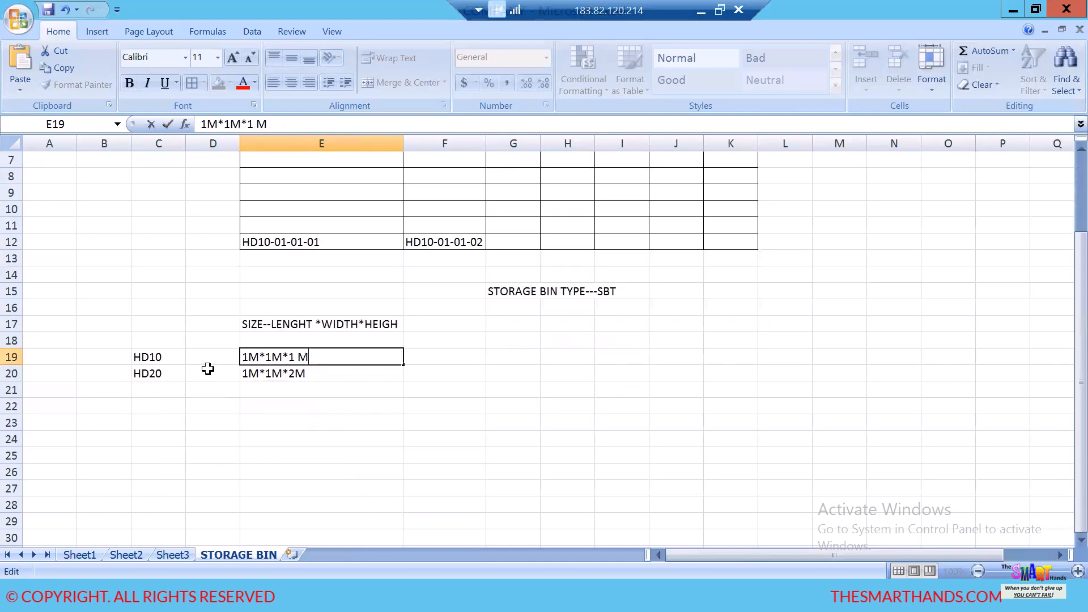
click(165, 391)
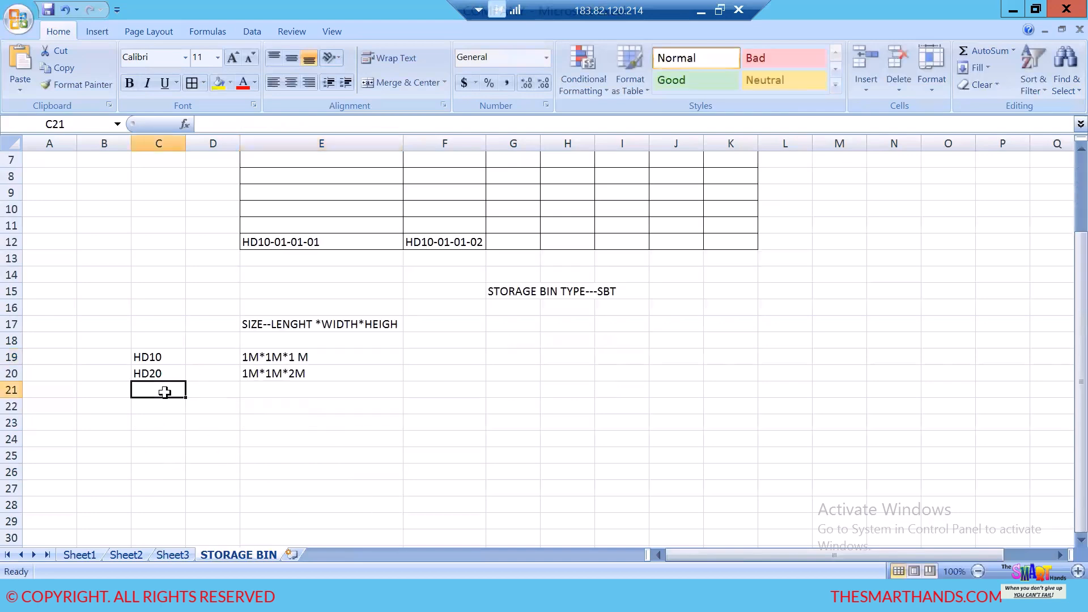
text(HD30)
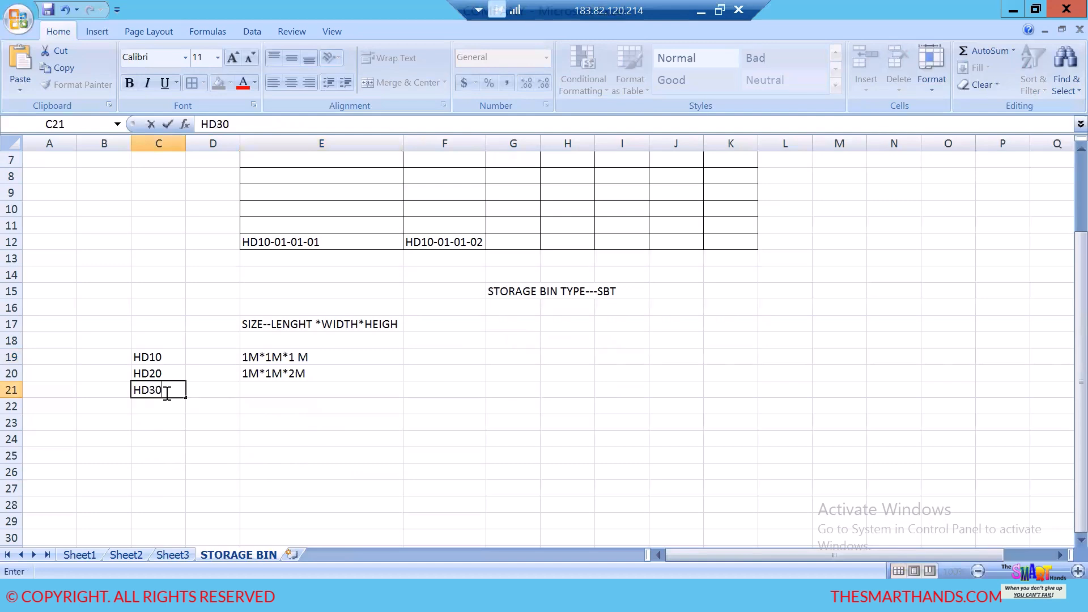
- Enter the bin dimensions "1M*1M*3M" for HD30 in cell E21
click(247, 390)
text(AM*A)
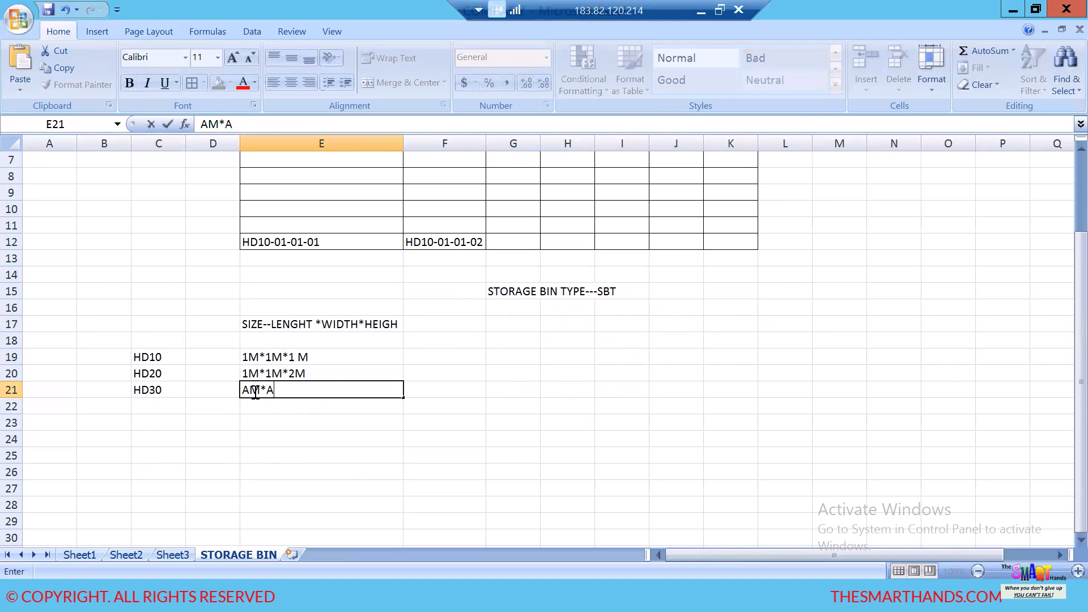
key(BackSpace)
text(1M*3M)
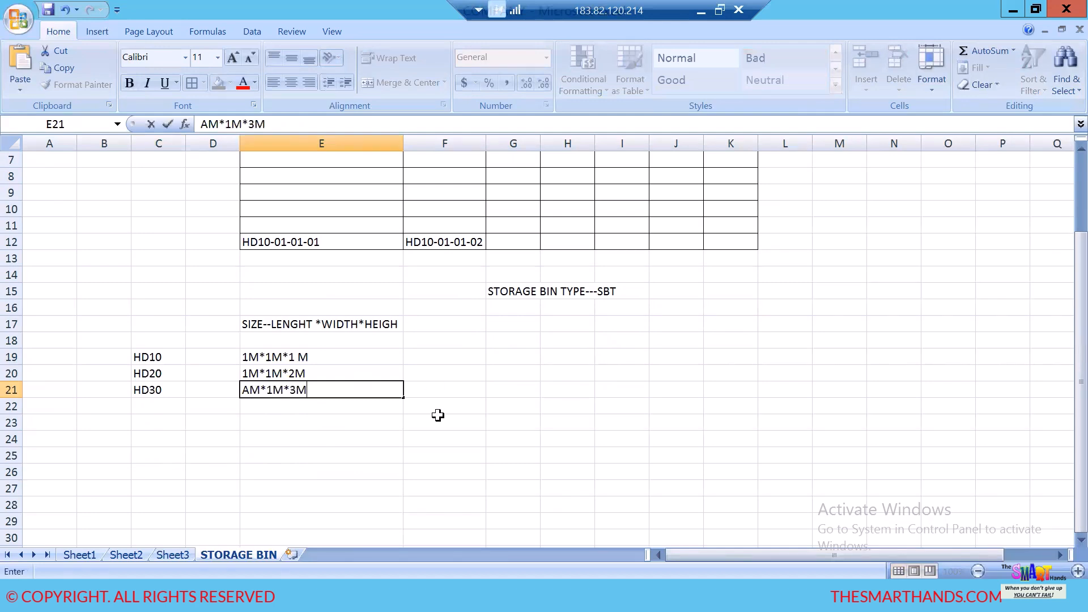
click(352, 450)
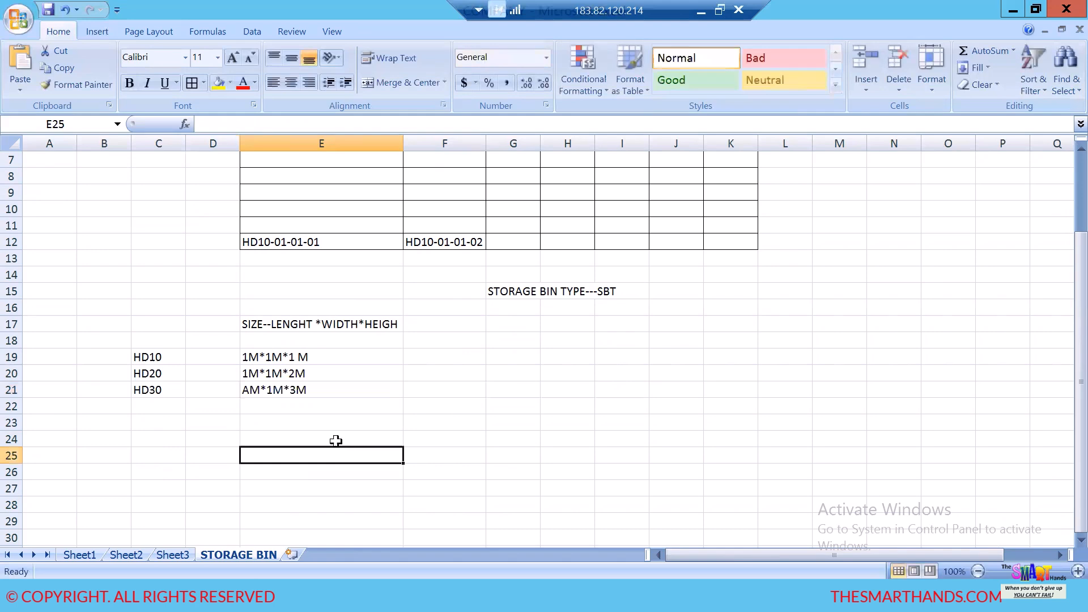
double_click(250, 391)
key(BackSpace)
text(1)
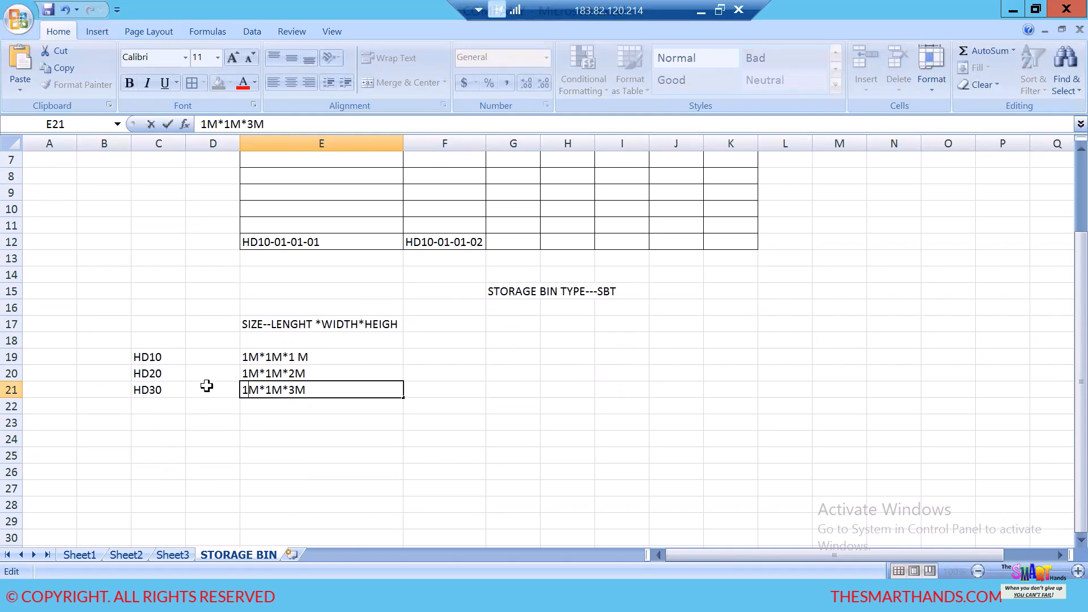
- Enter the height notes "1M HEIGH", "2M HEIGH" and "3 M HEIGH" in cells F19 to F21, beside the bin dimensions
click(424, 354)
text(1)
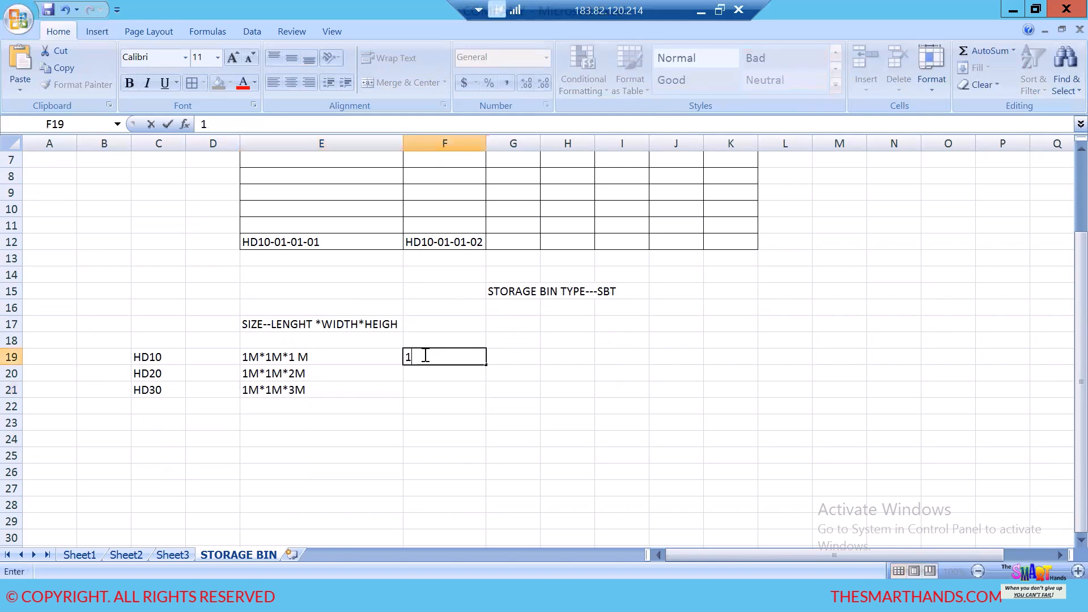
text(M HEIGH)
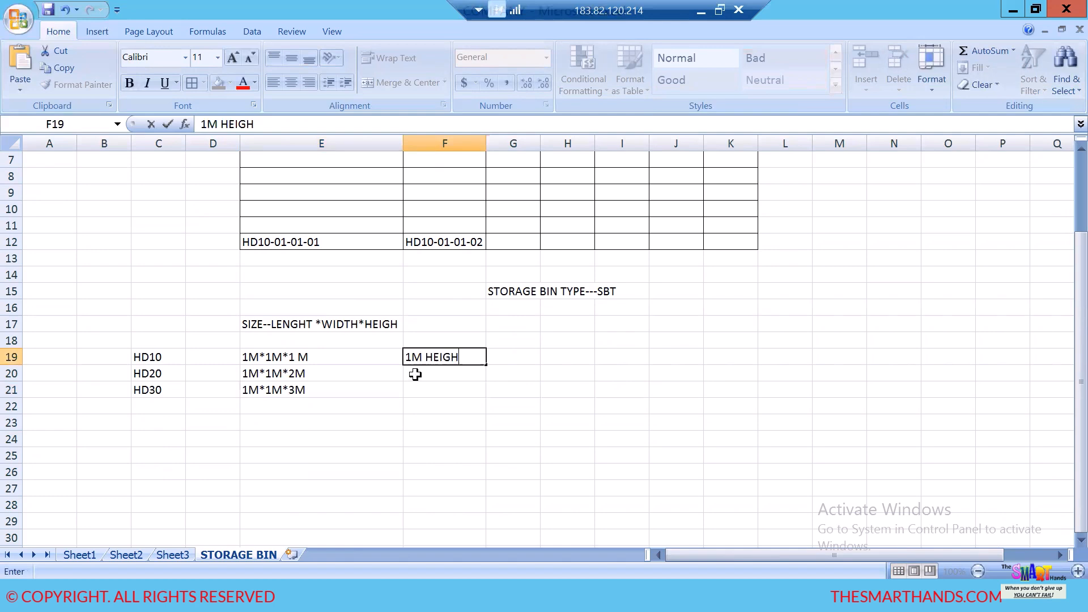
click(417, 374)
text(2M HEIG)
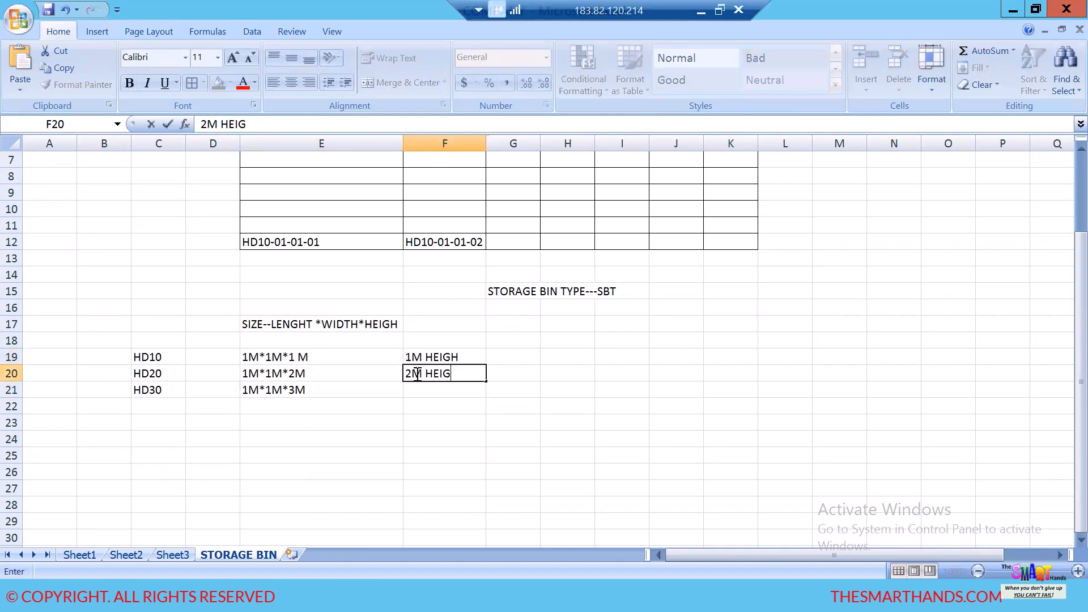
text(H)
click(454, 389)
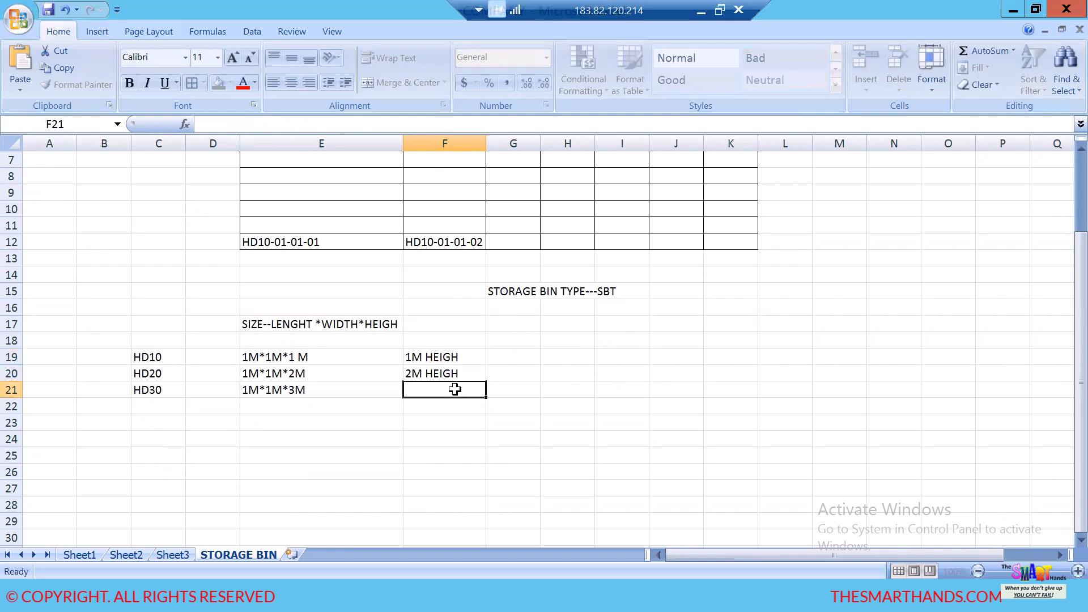
text(3 M HEI)
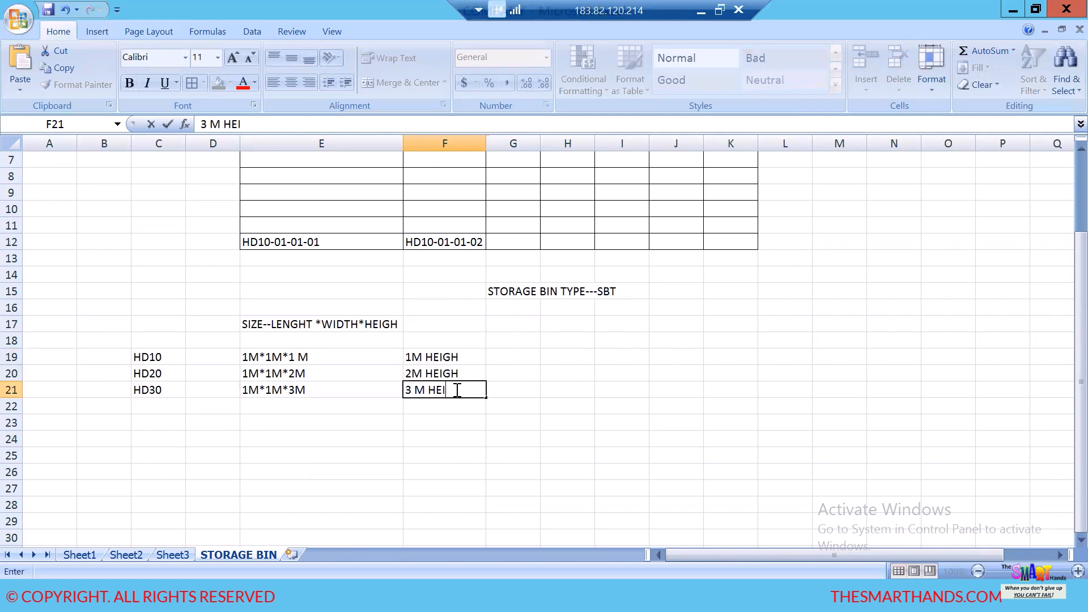
text(GH)
click(457, 436)
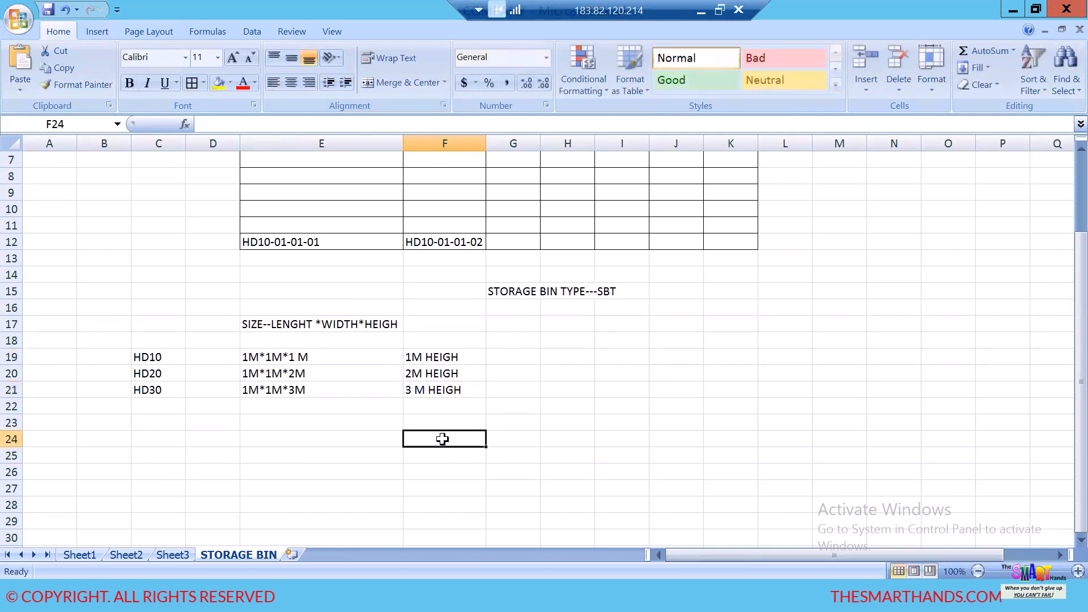
- Enter the storage bin type codes H1, H2 and H3 in cells D19 to D21 for HD10, HD20 and HD30
click(211, 358)
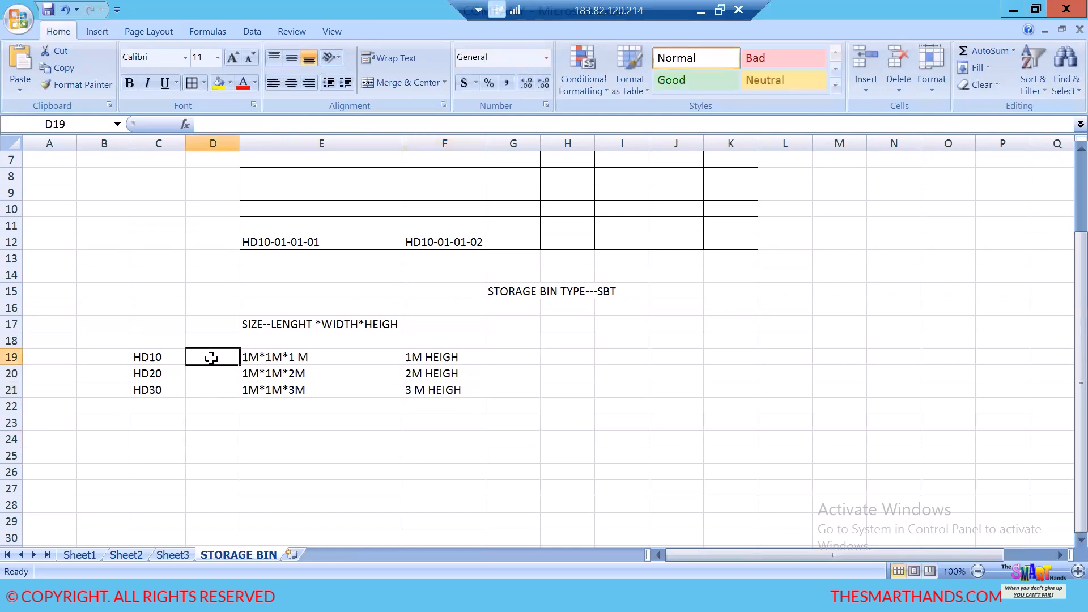
text(H1)
click(208, 374)
text(H2)
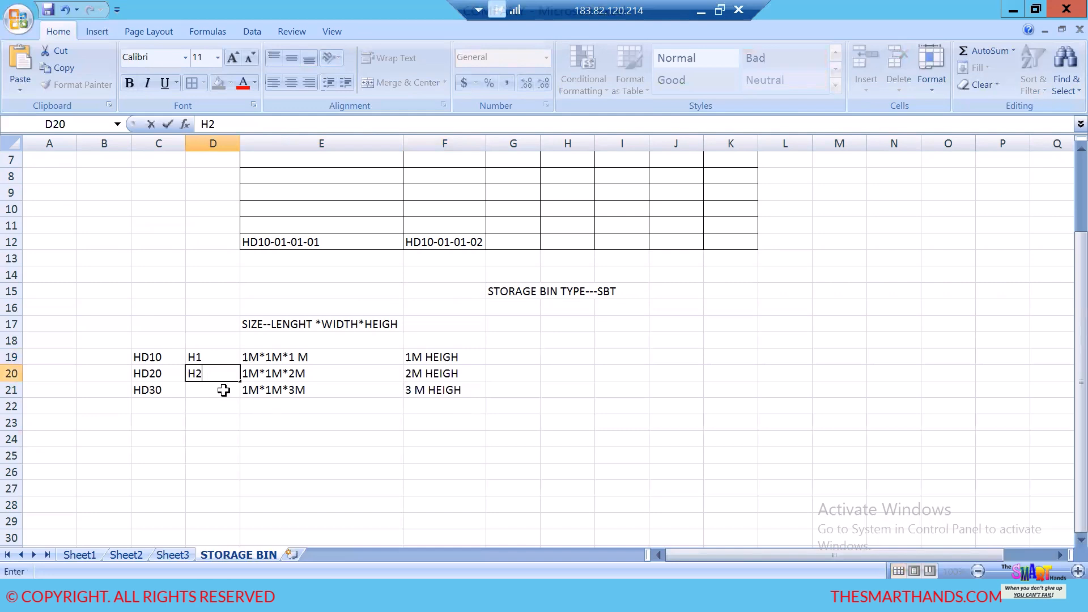
click(222, 390)
text(H3)
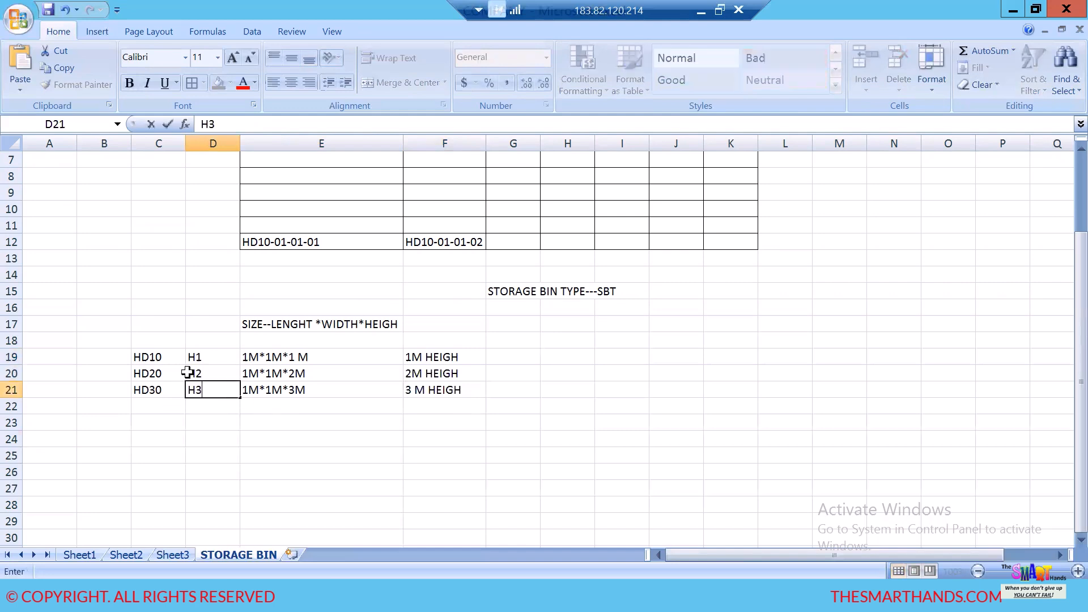
click(212, 355)
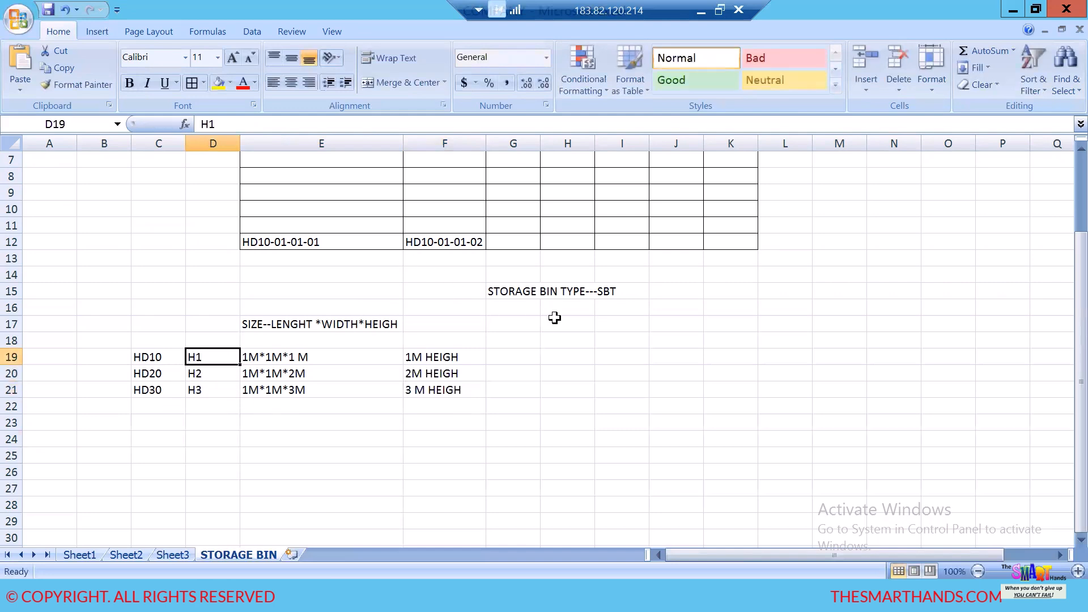
click(454, 359)
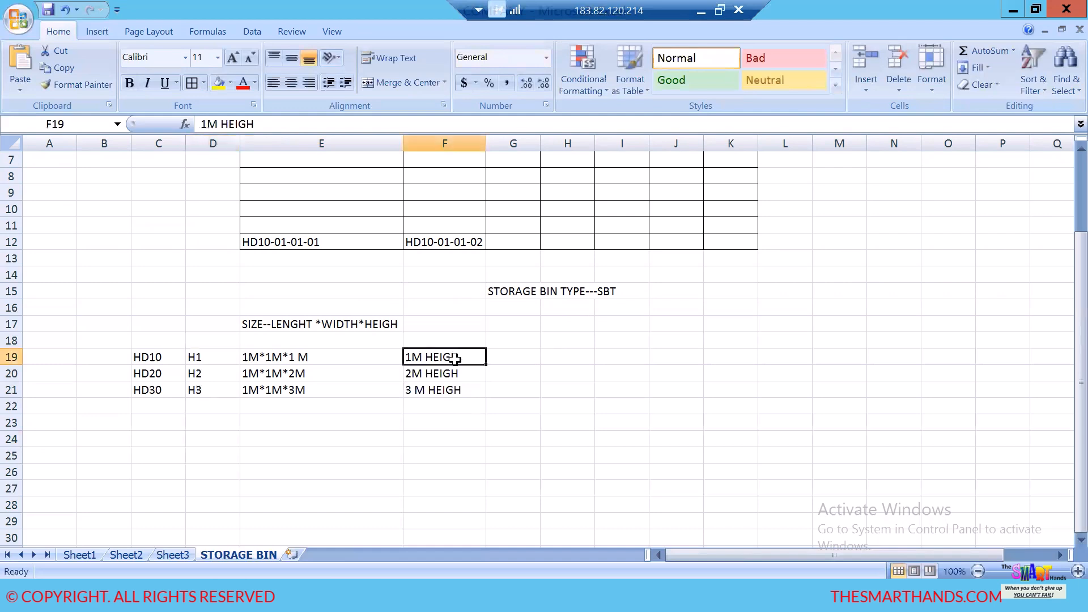
click(219, 376)
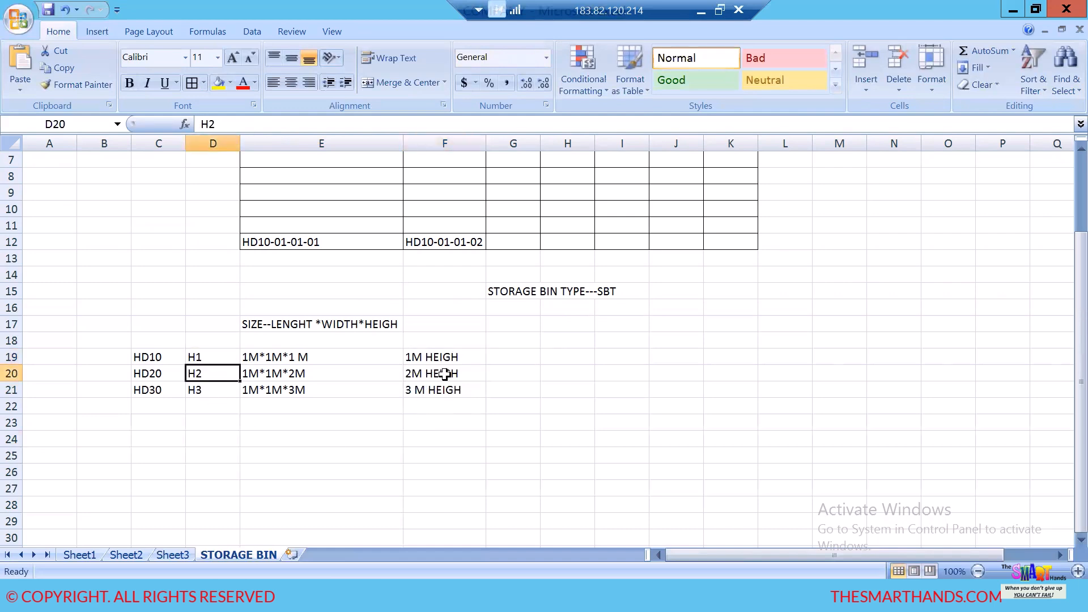
click(213, 393)
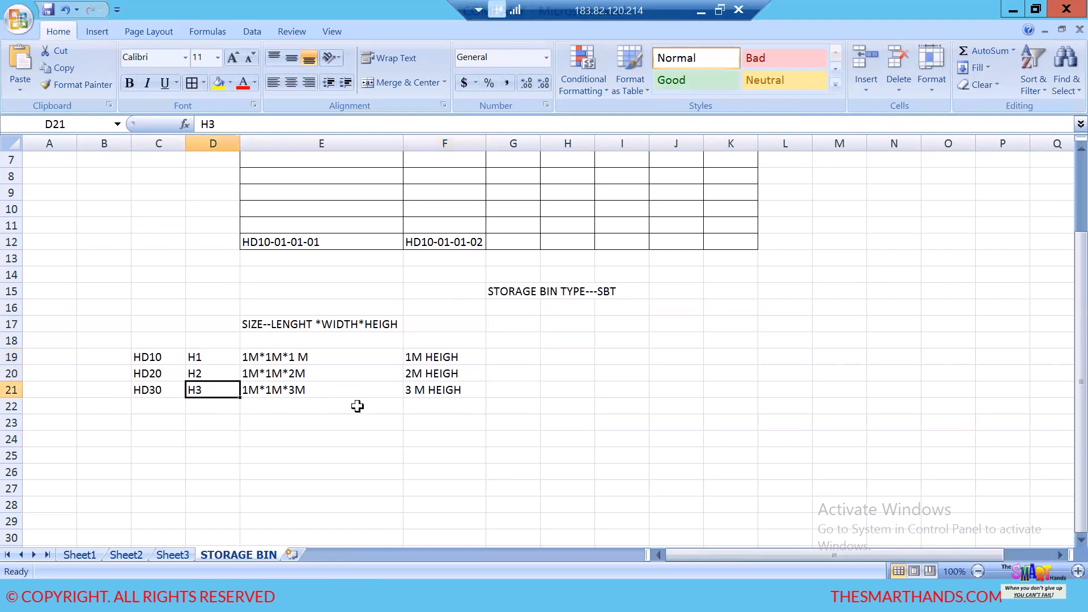
click(434, 392)
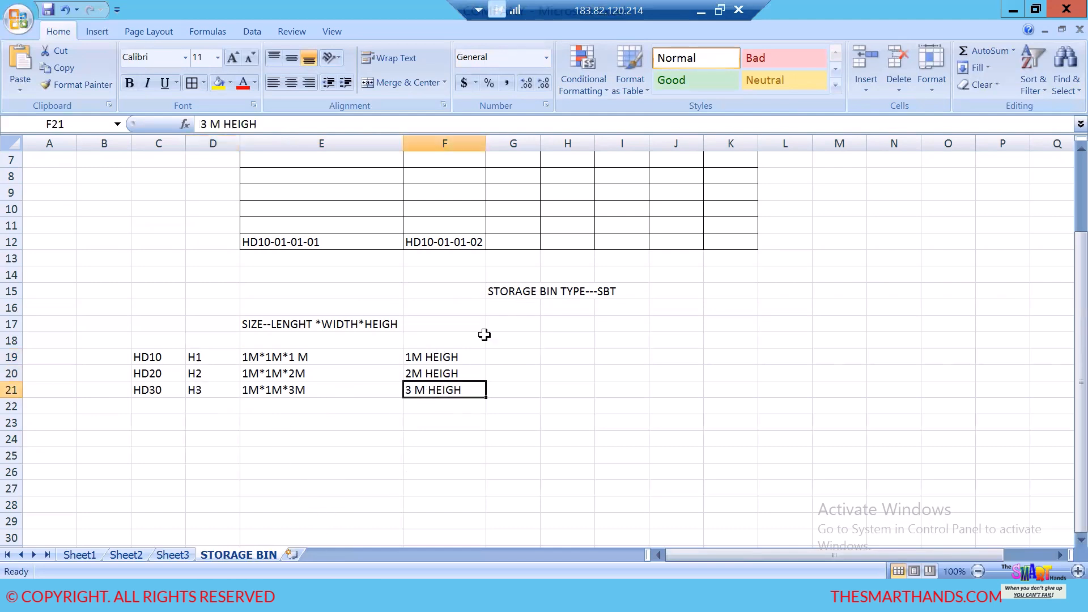
- Switch to SAP, save the new storage section entries for warehouse HDEW and return to the implementation guide
mouse_move(323, 573)
click(352, 553)
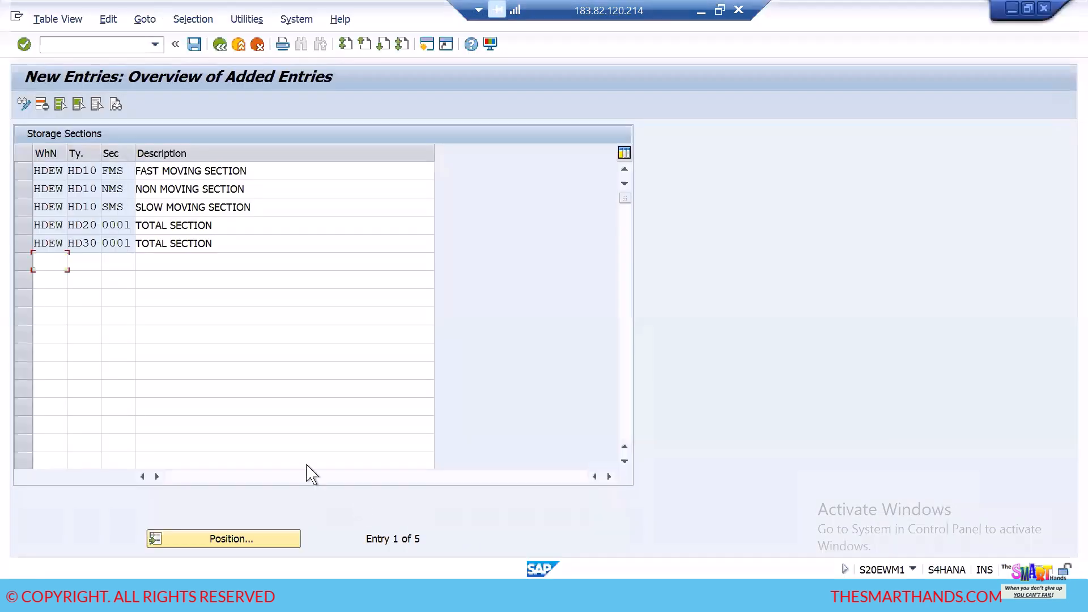
click(195, 45)
click(219, 45)
click(219, 45)
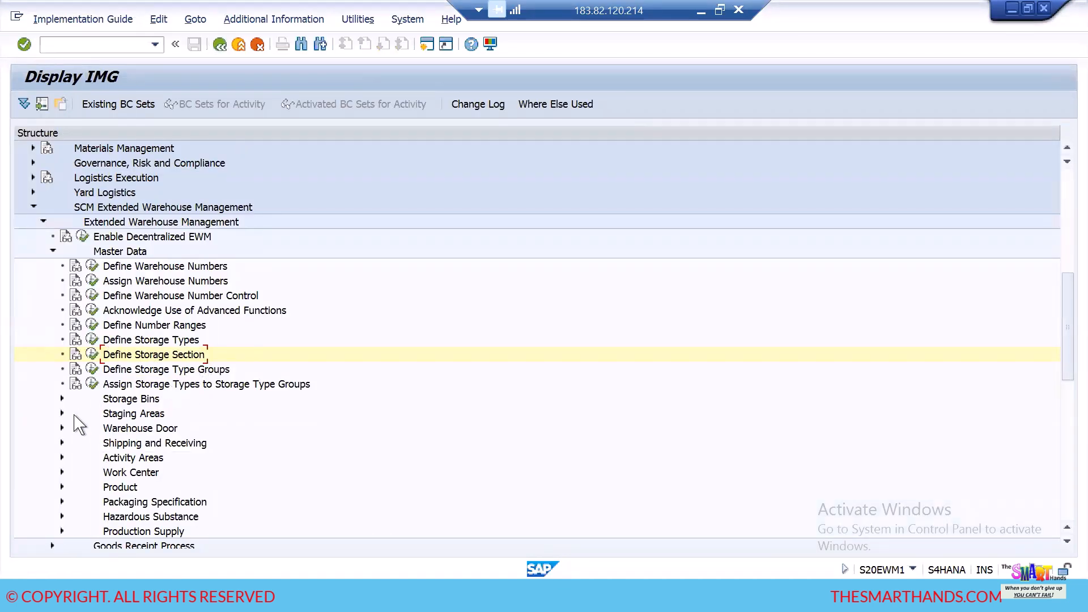
- Open the Define Storage Bin Types activity under Storage Bins in the EWM master data customizing
click(61, 399)
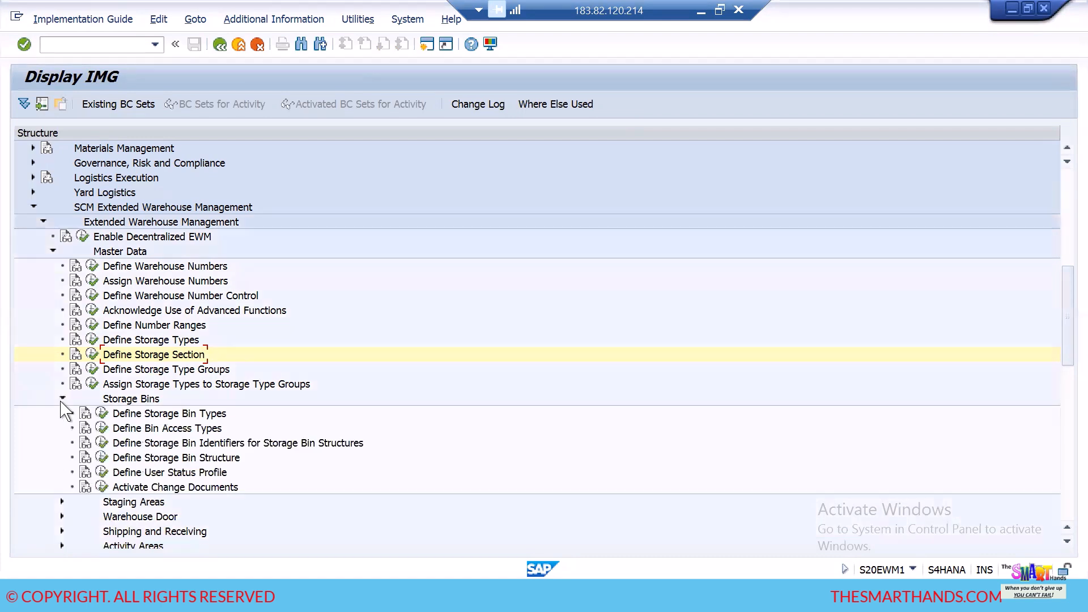
scroll(348, 347, down, 3)
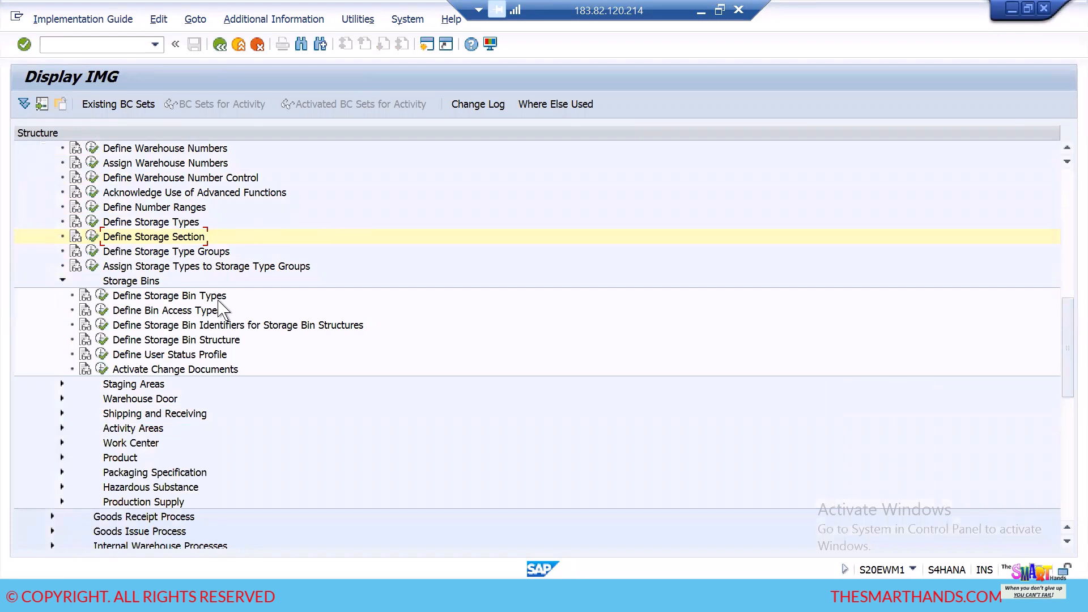
click(103, 297)
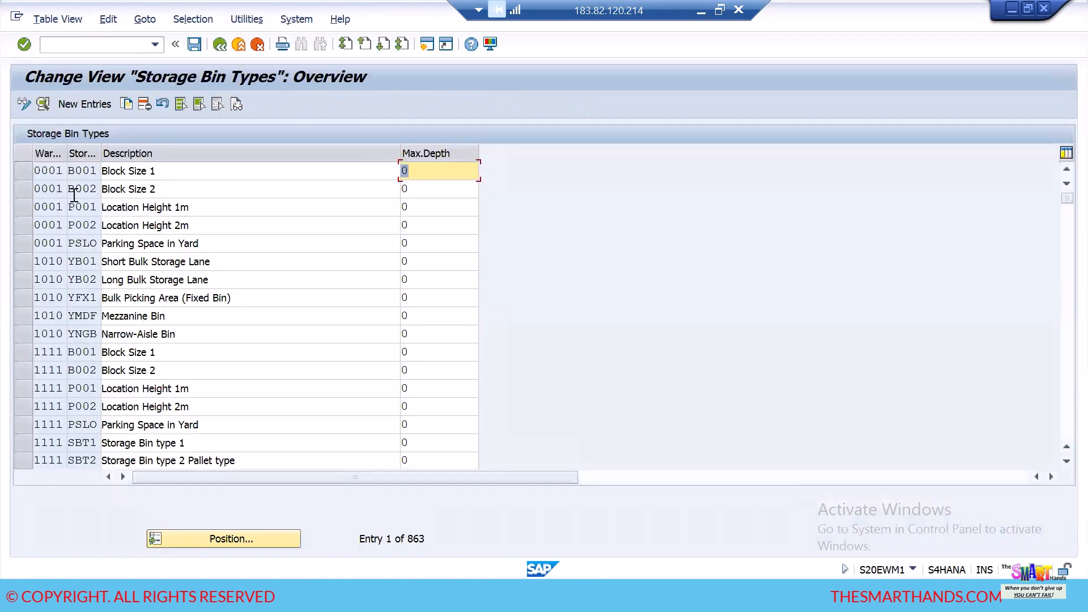
- Start a new storage bin type entry for warehouse HDEW with bin type H1 and the description "1 METERE HEIGH"
click(85, 104)
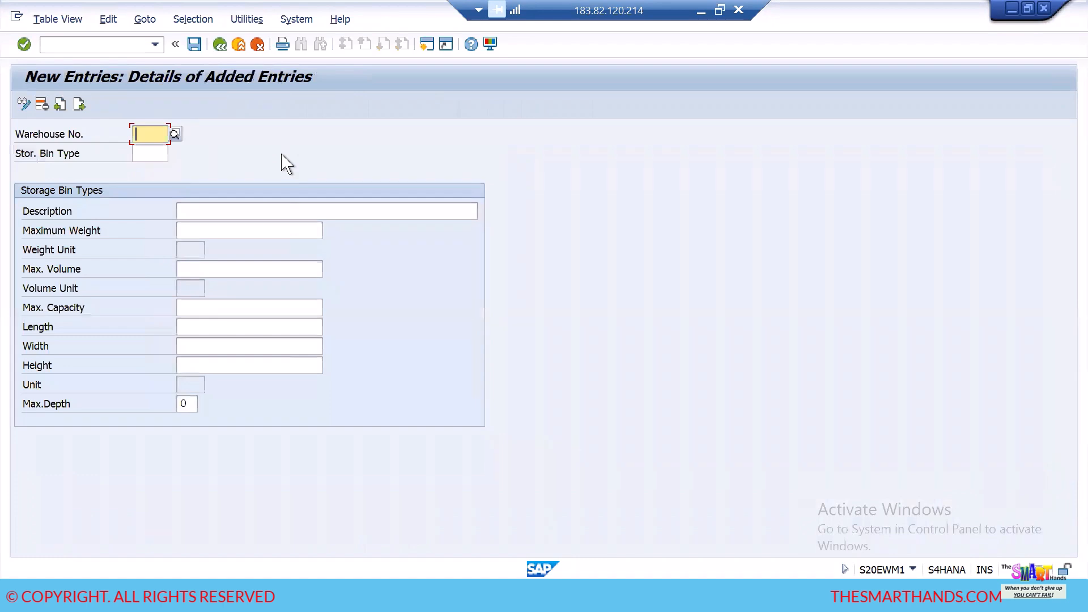
text(HDEW)
key(Tab)
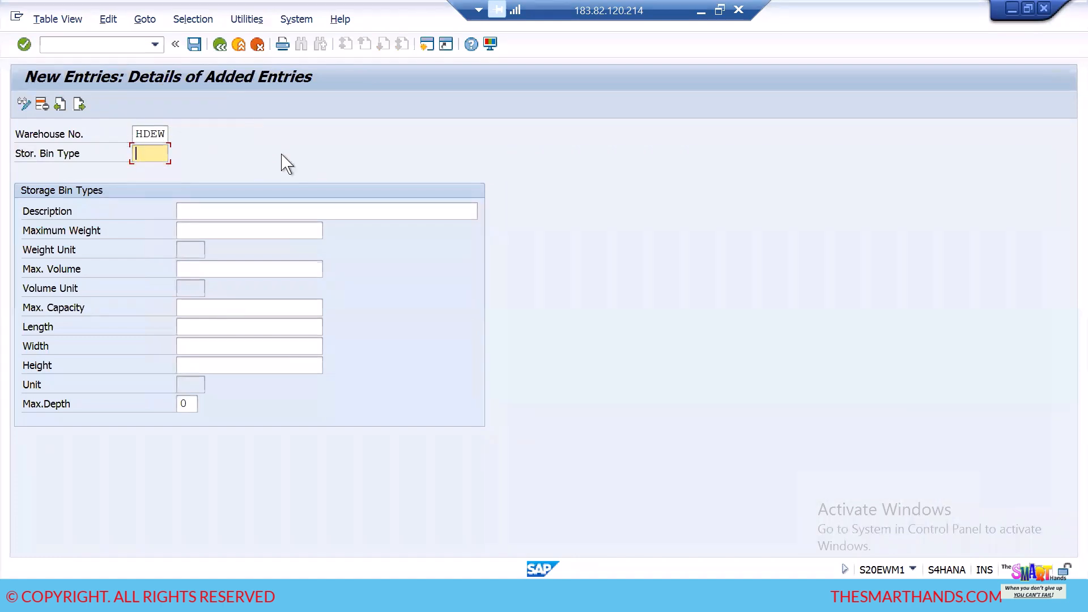
key(Tab)
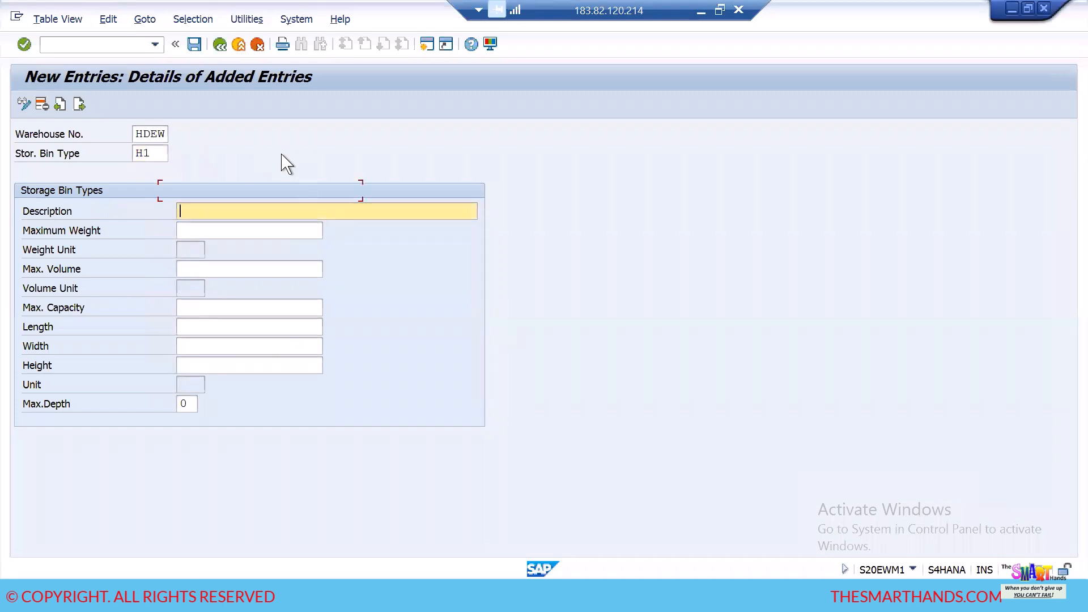
text(1 )
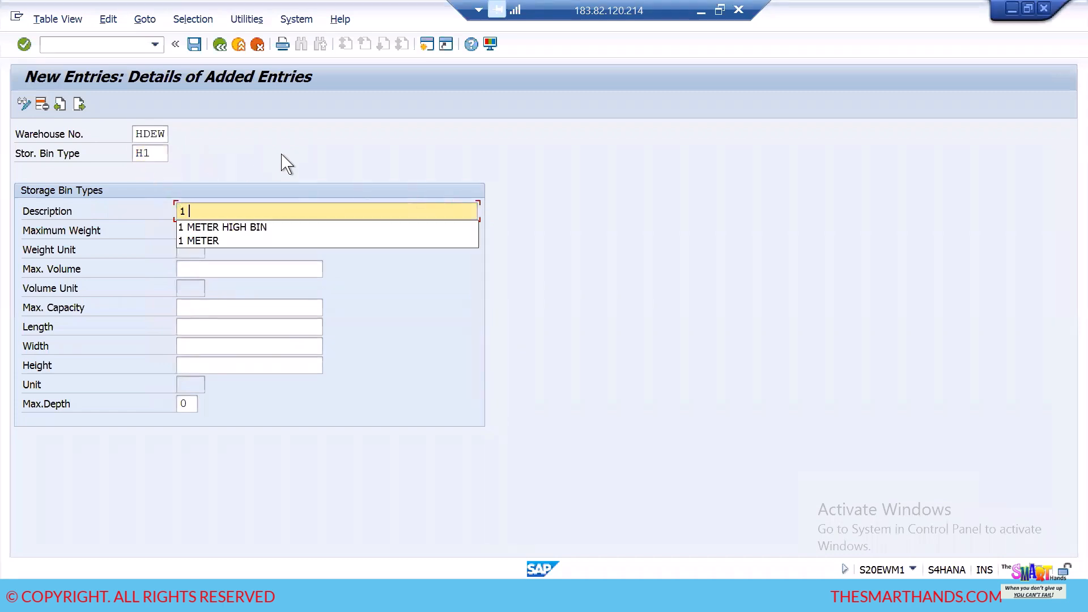
text(METERE)
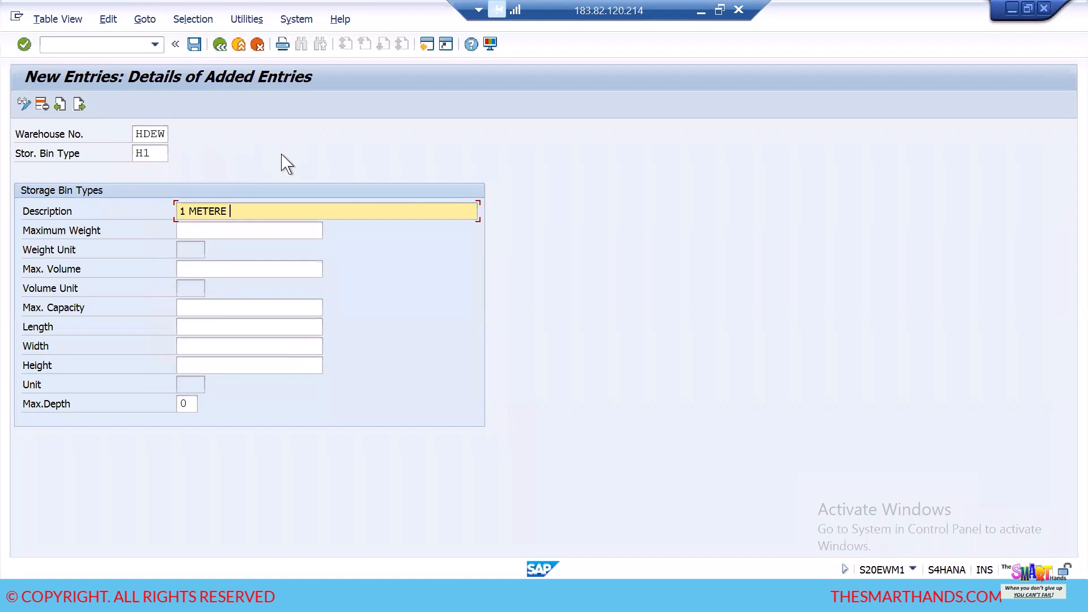
text( HEIGH BIN)
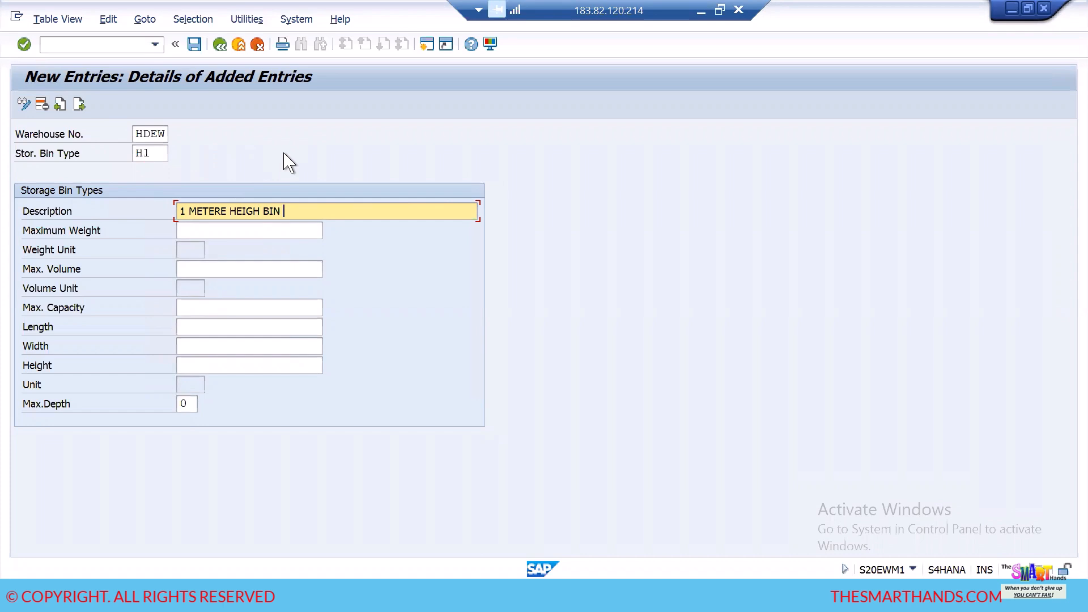
- Save bin type H1 with its weight, volume, capacity and dimension limits left blank, accepting customizing request S4HK901417
click(215, 229)
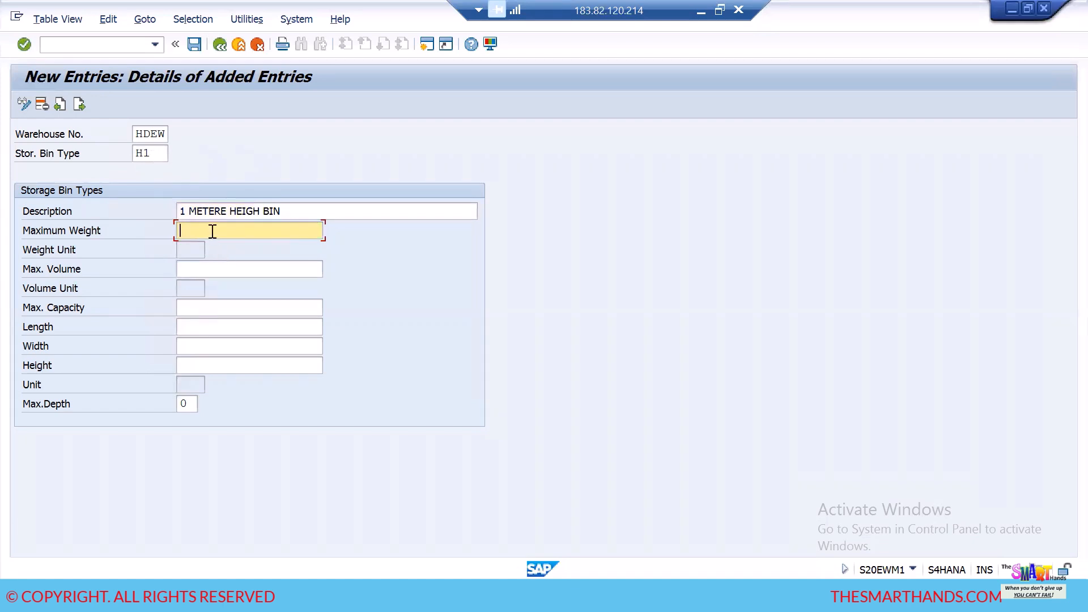
click(219, 270)
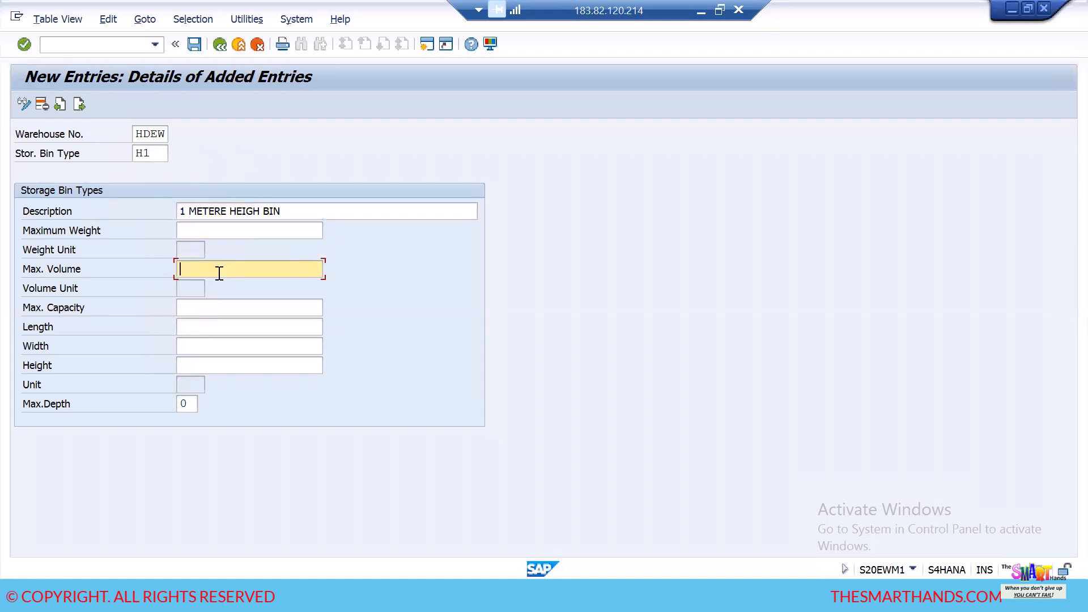
click(229, 328)
click(224, 344)
click(224, 370)
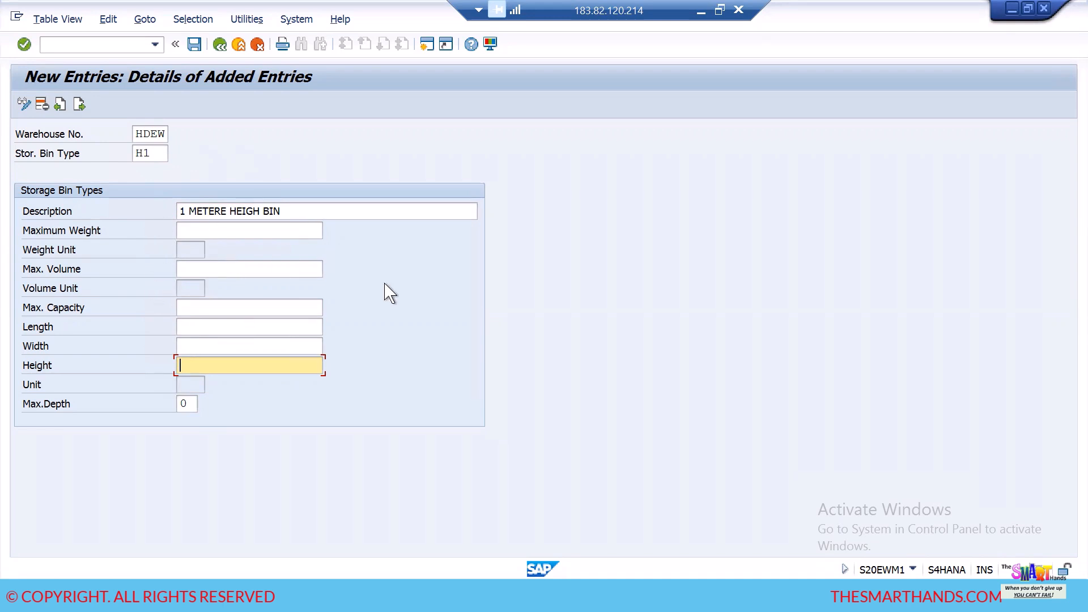
key(Return)
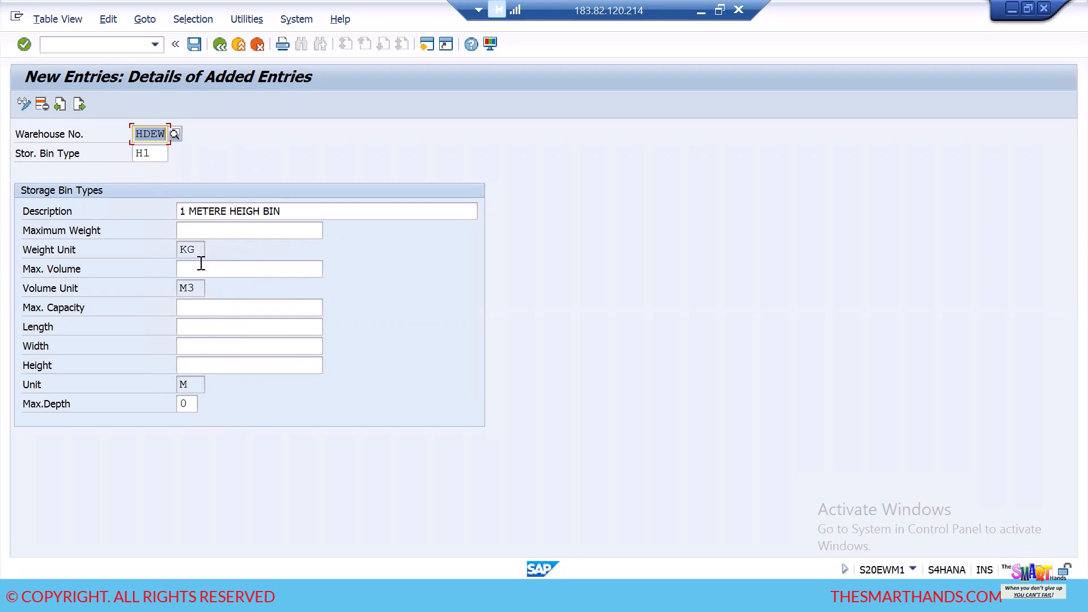
click(196, 47)
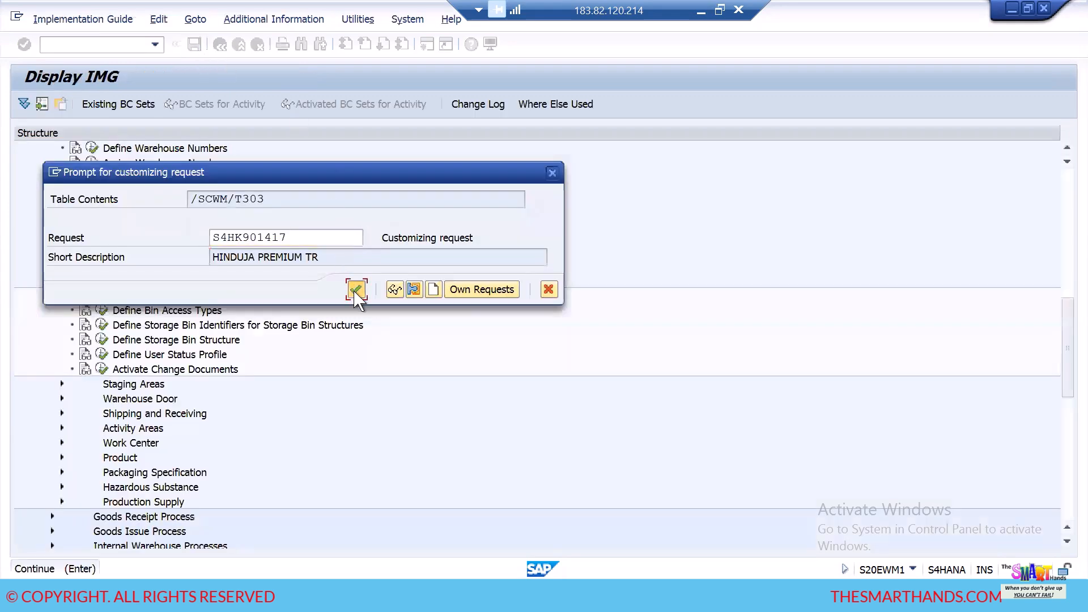
click(355, 288)
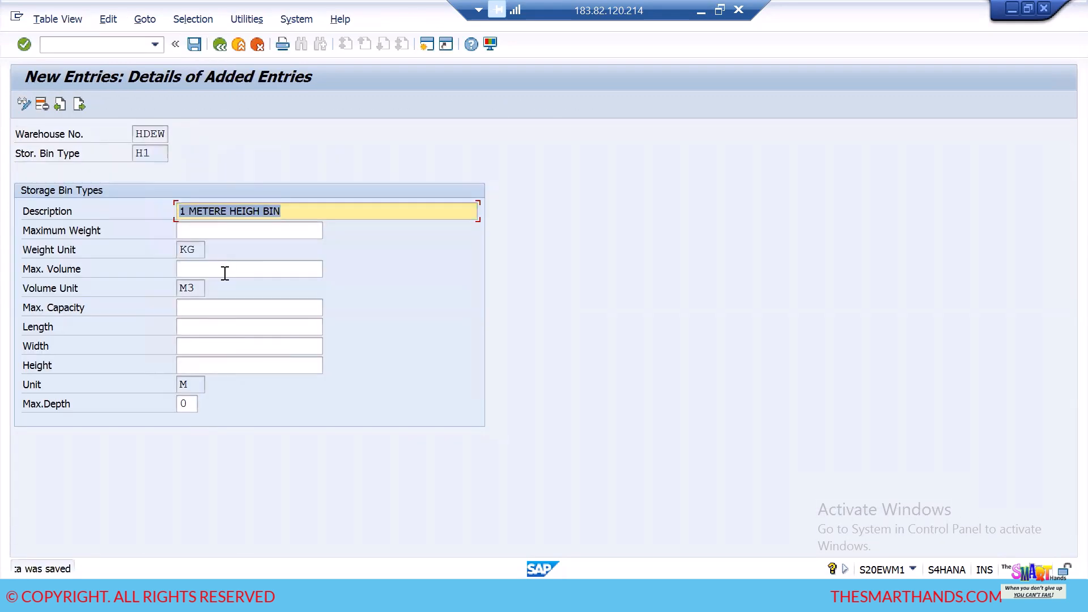
- Add the next storage bin type entry for warehouse HDEW with bin type H2 and description "2 METER HIGHT BIN", and save it
click(79, 106)
click(150, 137)
click(158, 150)
click(153, 154)
text(H2)
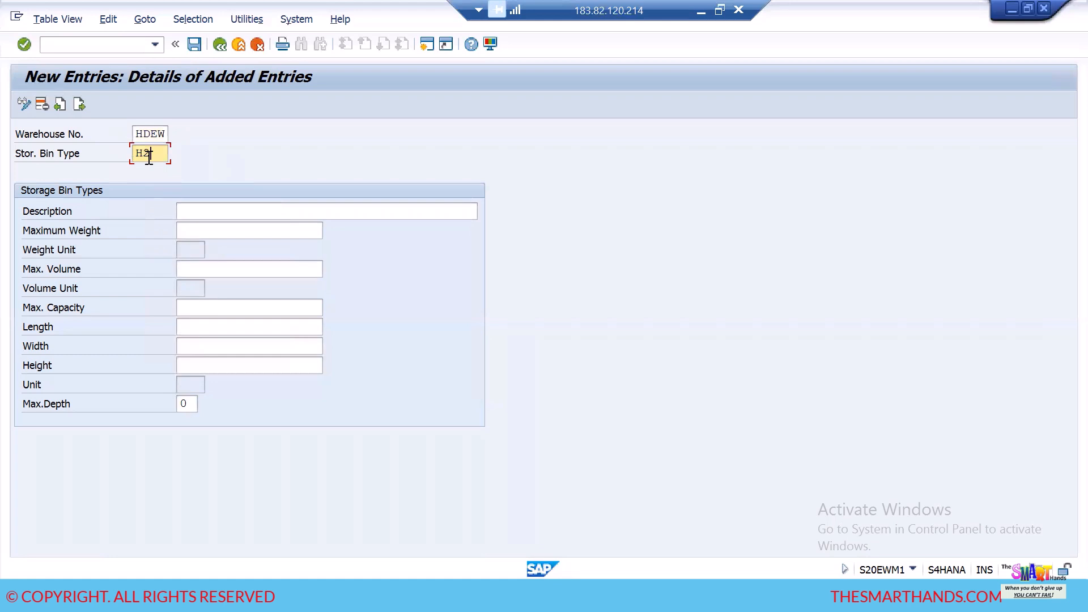
click(204, 216)
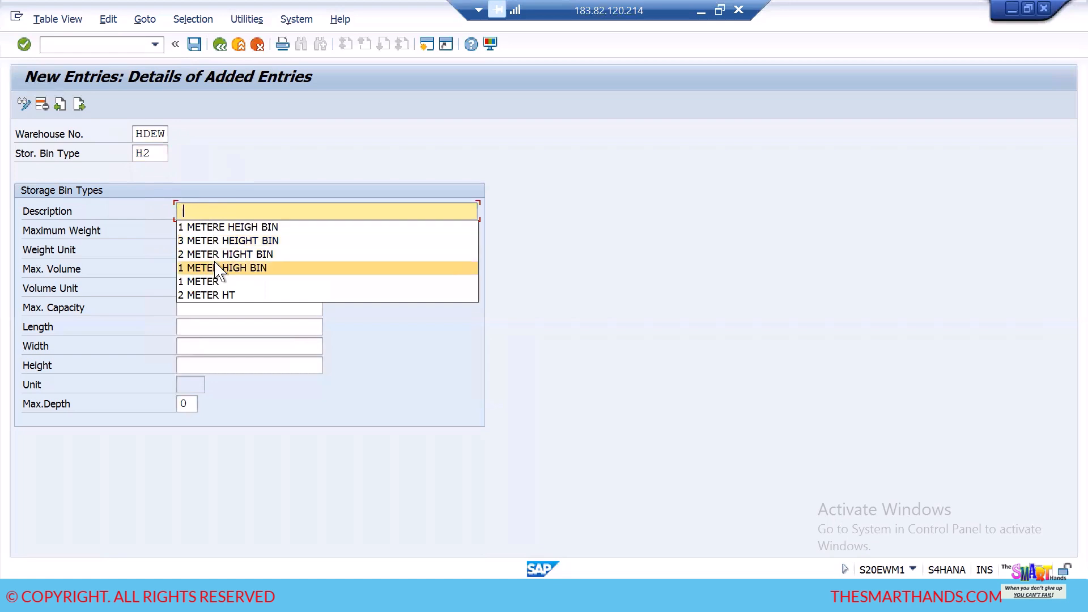
click(217, 255)
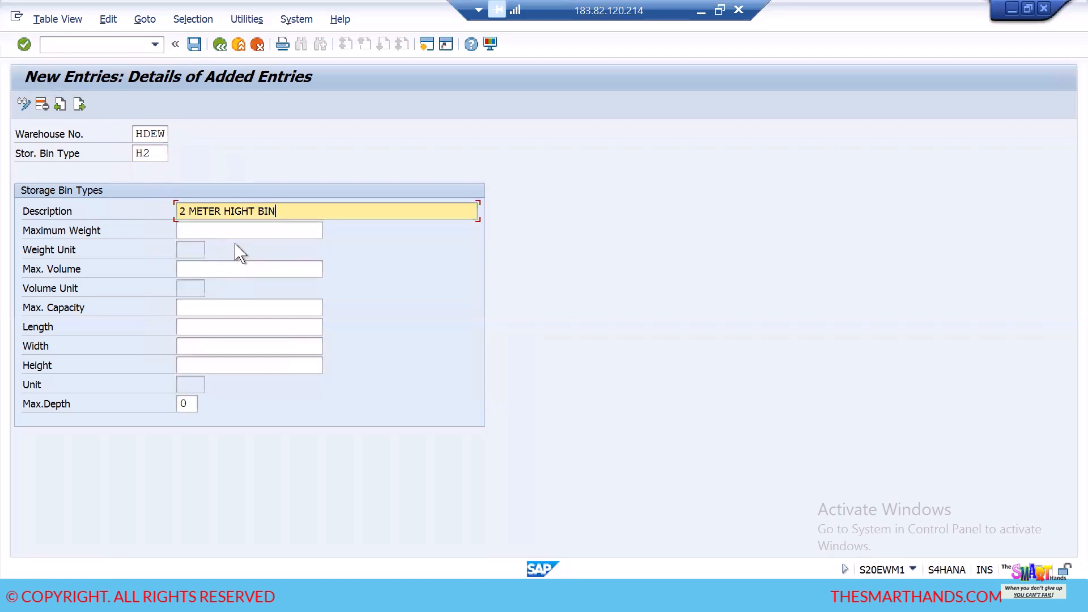
key(Return)
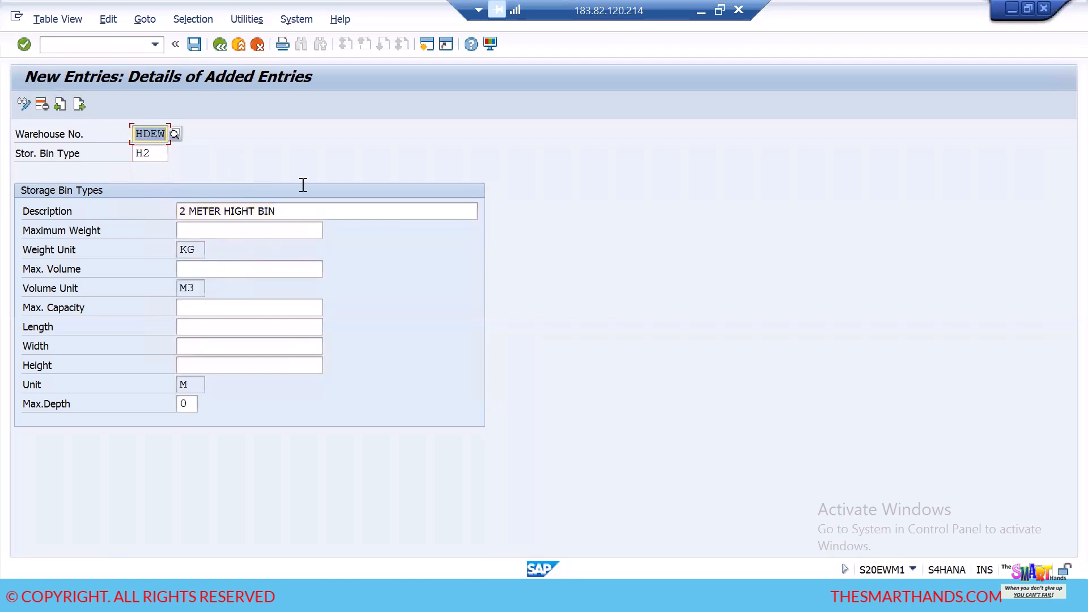
click(194, 44)
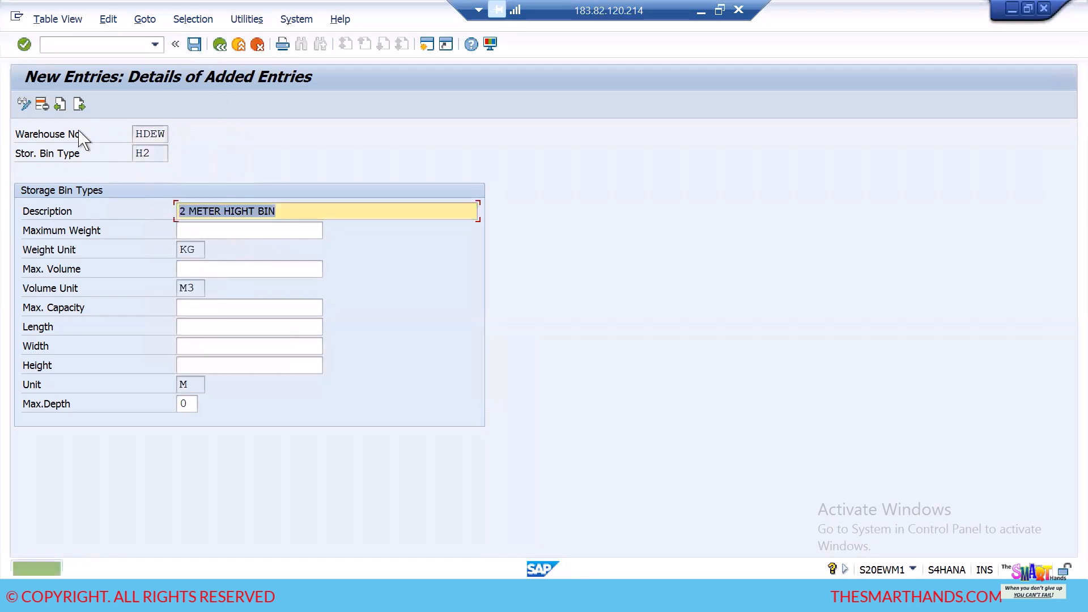
- Add another storage bin type entry for warehouse HDEW with bin type H3 and description "3 METER HEIGHT BIN", and save it
click(79, 105)
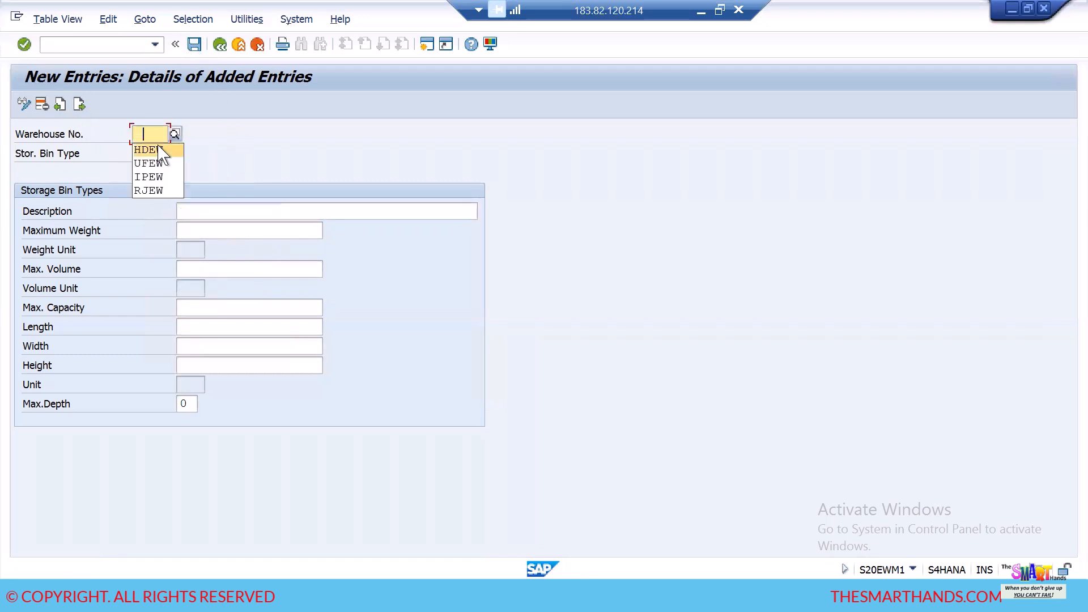
click(157, 154)
click(160, 168)
key(BackSpace)
text(3)
click(239, 219)
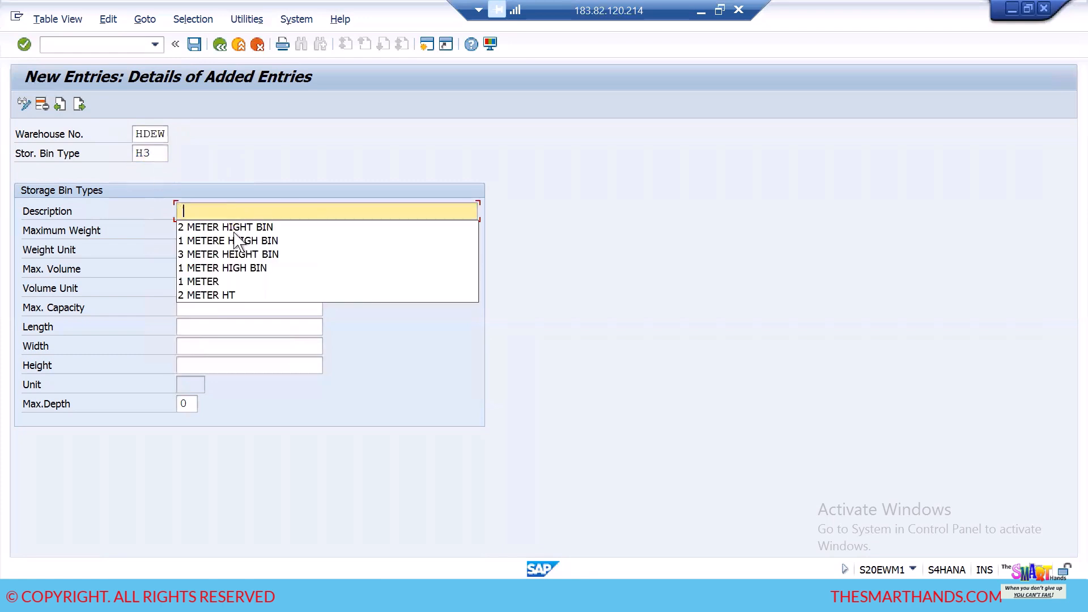
click(238, 255)
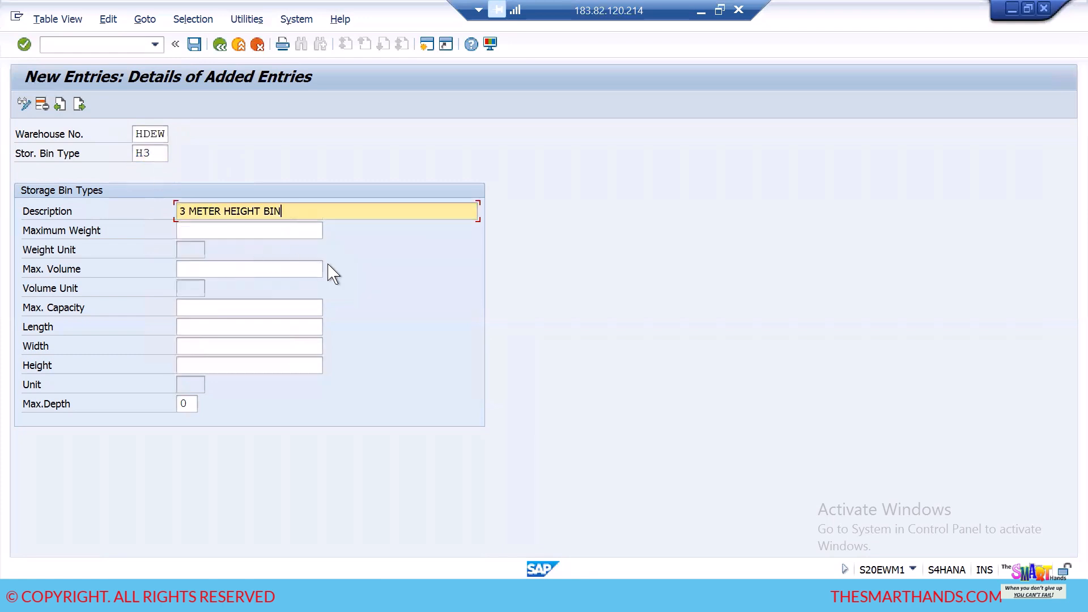
key(Return)
click(194, 45)
- Leave the new entries and return to the overview of all storage bin types
click(219, 46)
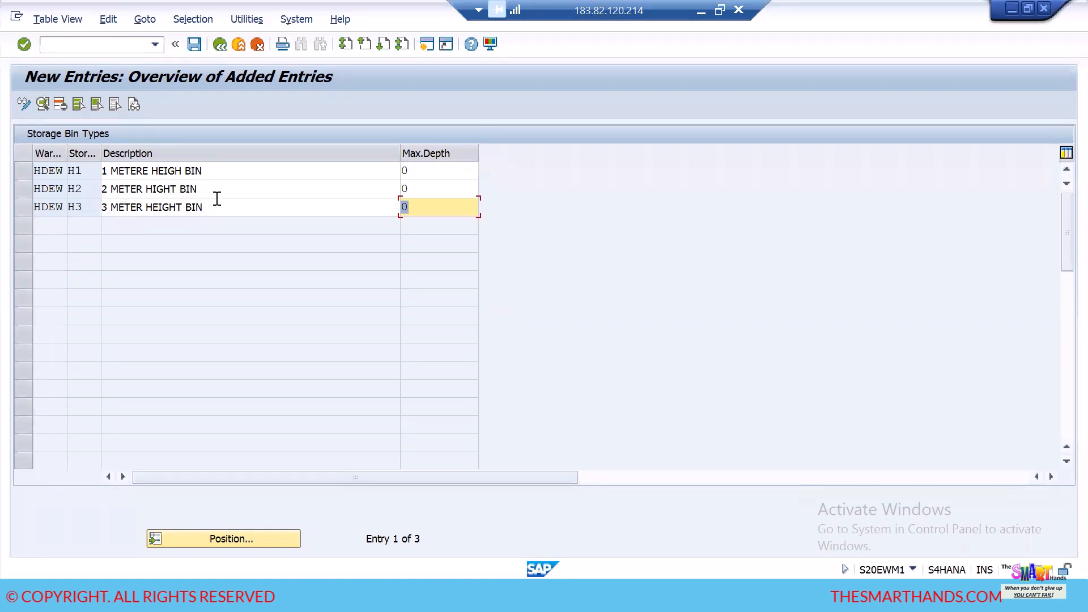
click(194, 44)
click(219, 45)
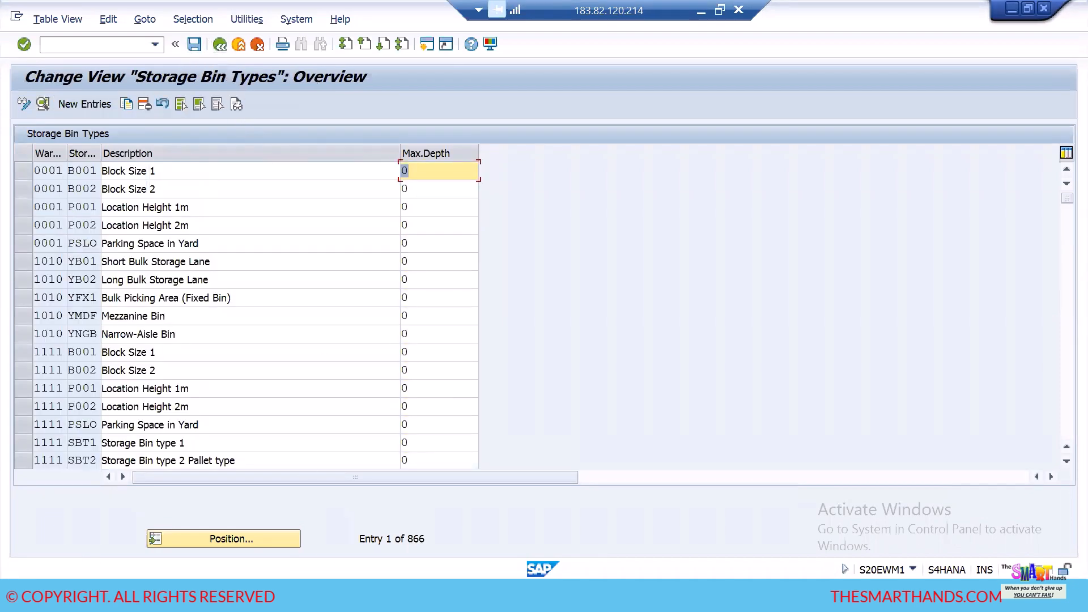
- Switch to the Notepad notes and add the heading "4) DEFINE STORAGE BIN TYPES-" below the storage sections
click(243, 595)
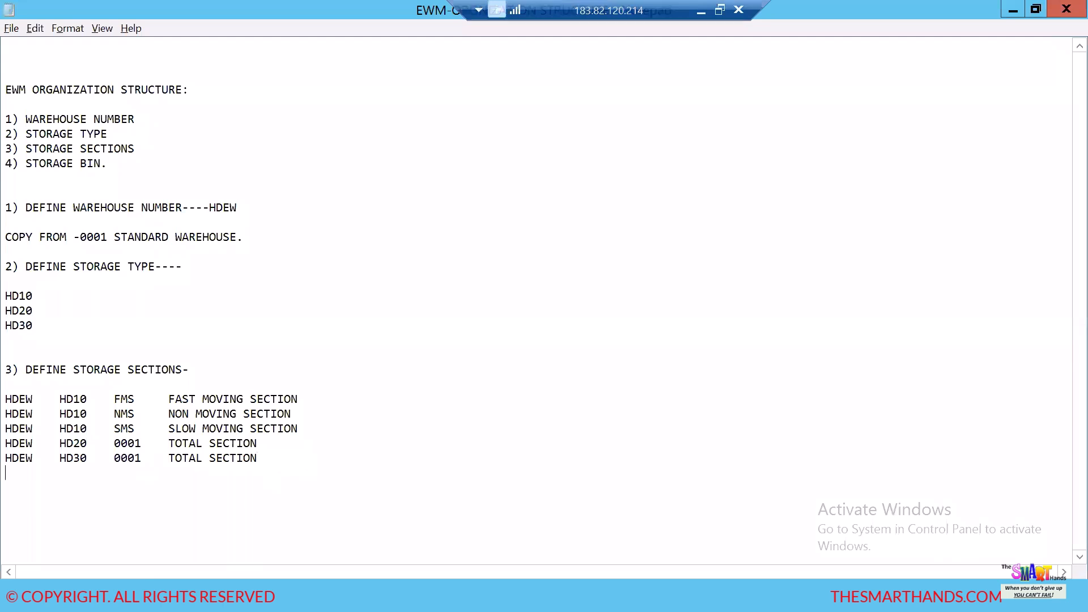
text(4) DEFINE STORAGE B)
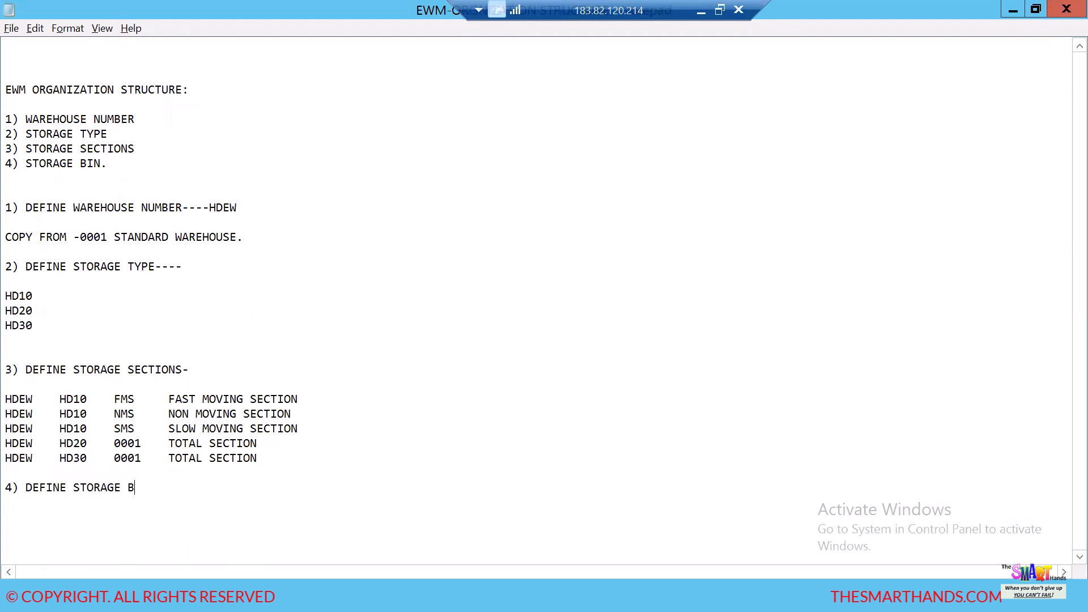
text(IN TYPES-)
- Switch to SAP, position the storage bin types list at warehouse HDEW and copy the H1, H2 and H3 rows
key(alt+Tab)
click(262, 543)
click(221, 255)
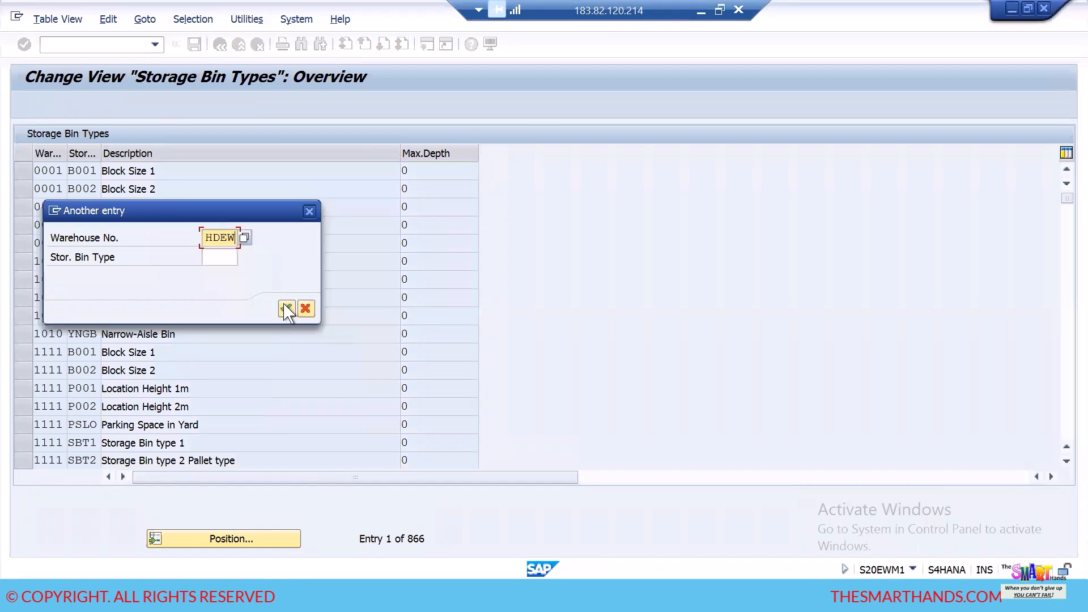
click(287, 309)
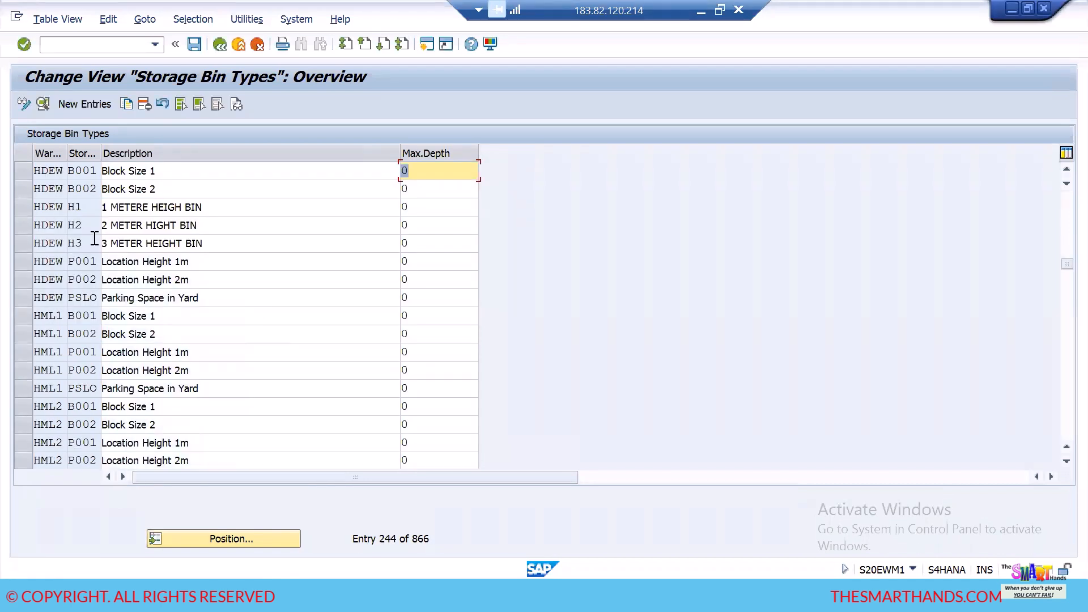
drag(33, 198, 268, 237)
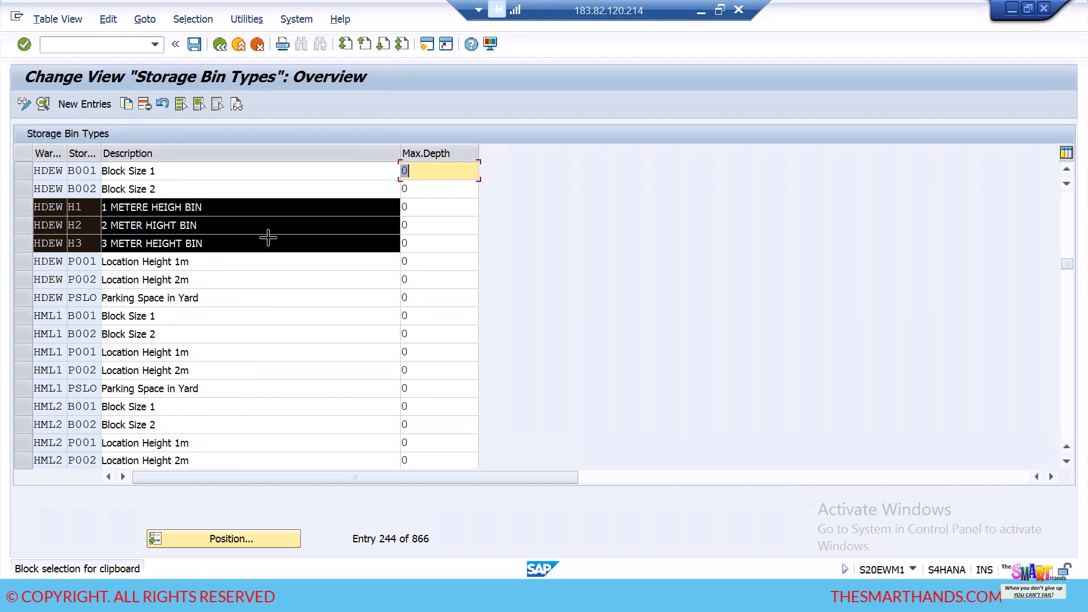
key(ctrl+c)
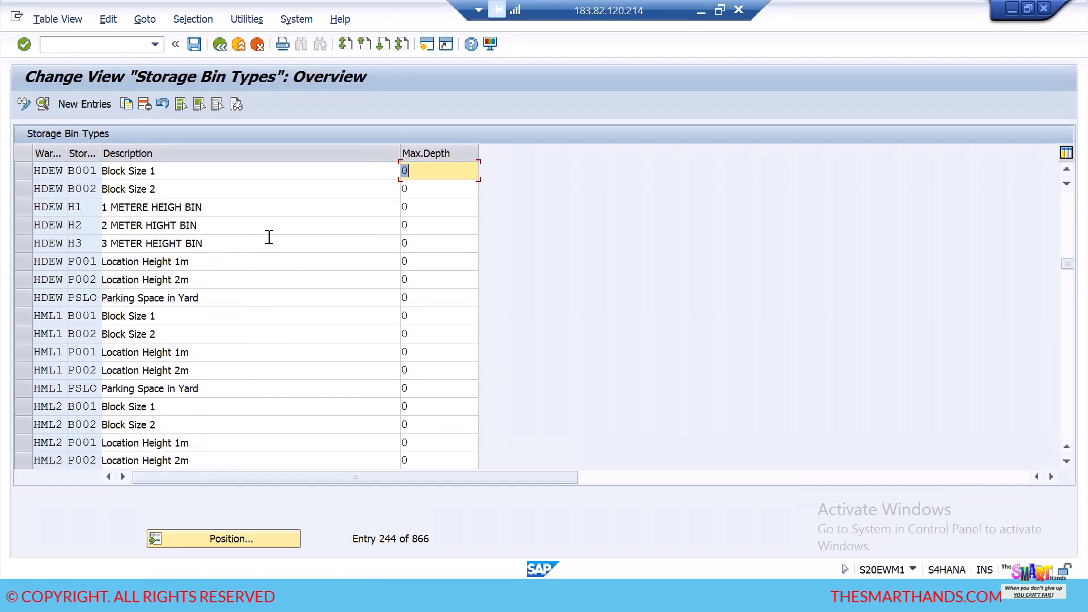
- Switch to Notepad, paste the copied bin type rows under the storage bin types heading and add blank lines below them
key(alt+Tab)
click(235, 489)
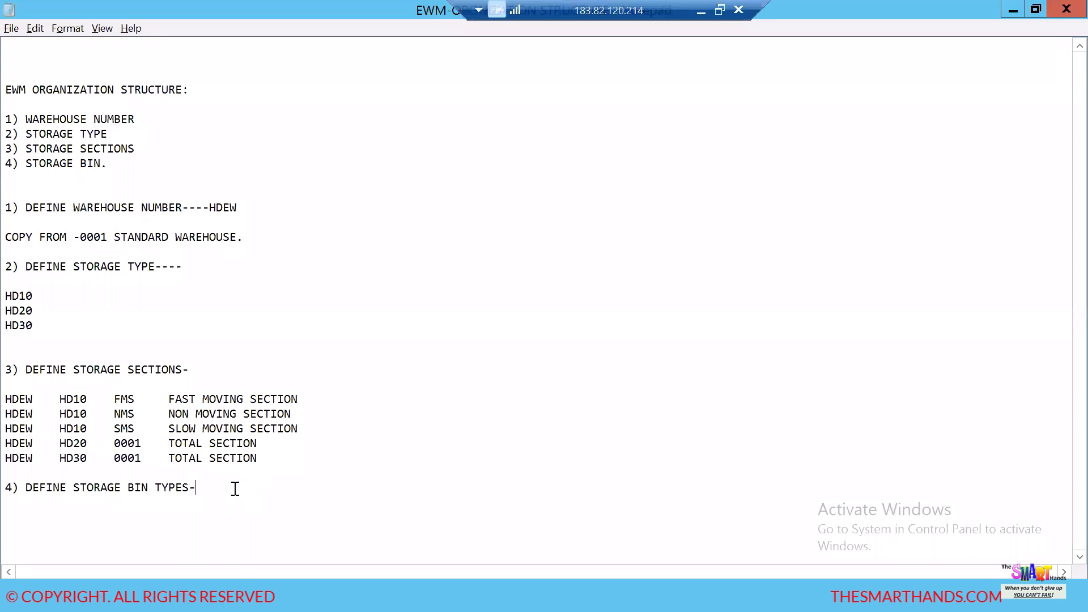
key(Return)
key(Return)
key(ctrl+v)
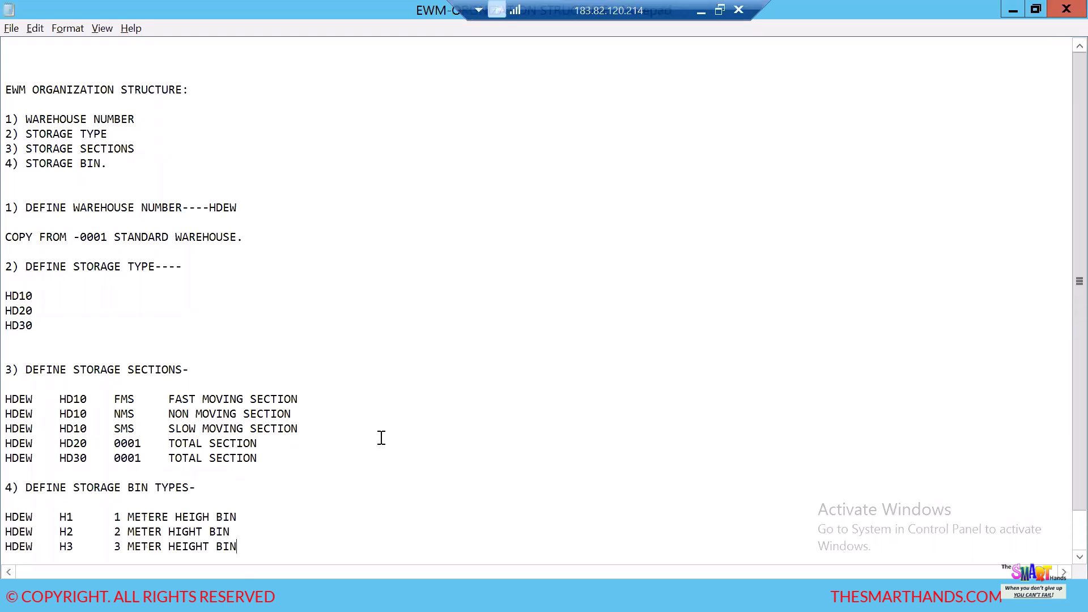
scroll(406, 381, down, 1)
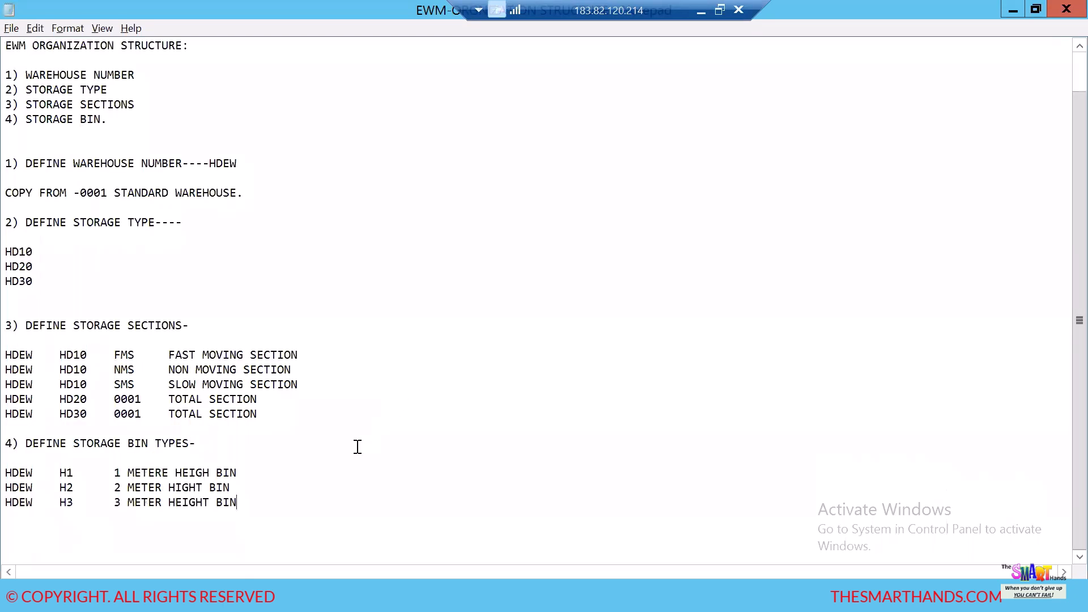
key(Return)
key(Return)
key(Return)
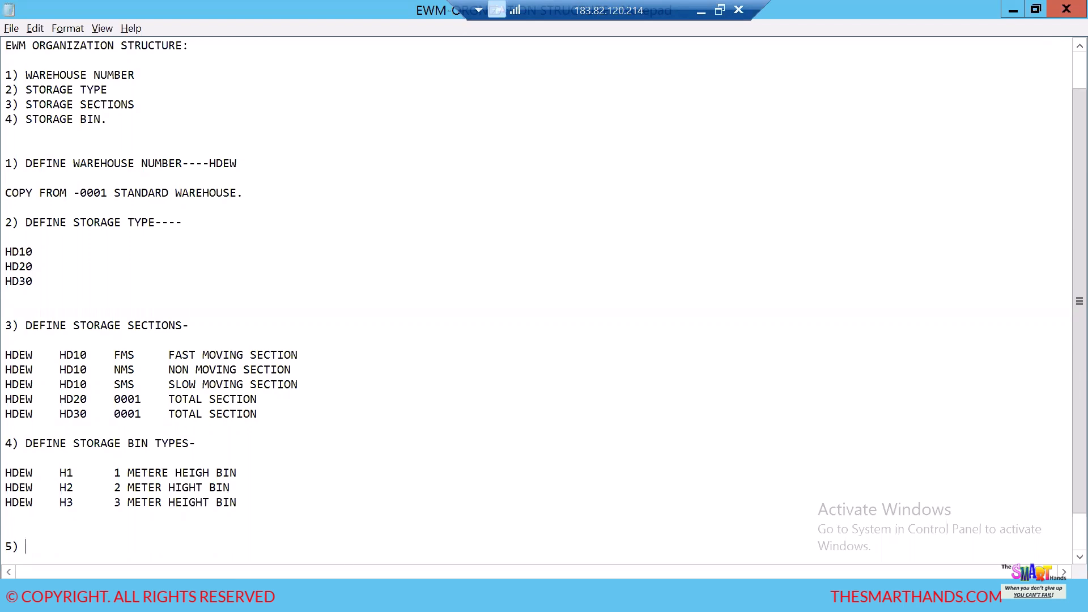
- Switch to Excel to look over the bin types and sizes on the STORAGE BIN sheet, and return to the Notepad notes
key(alt+Tab)
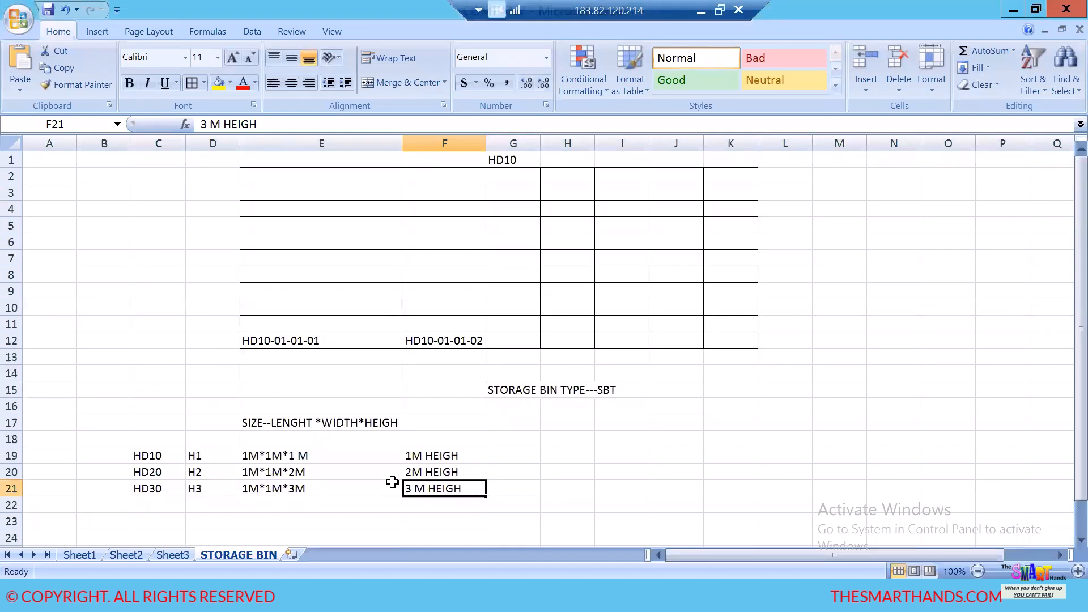
scroll(420, 454, down, 5)
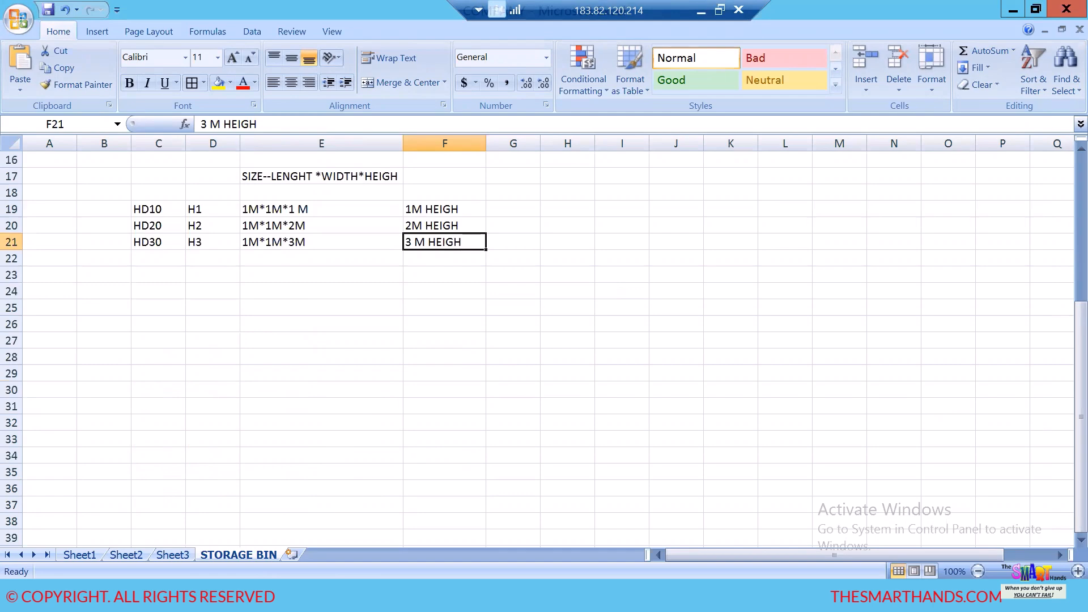
click(299, 469)
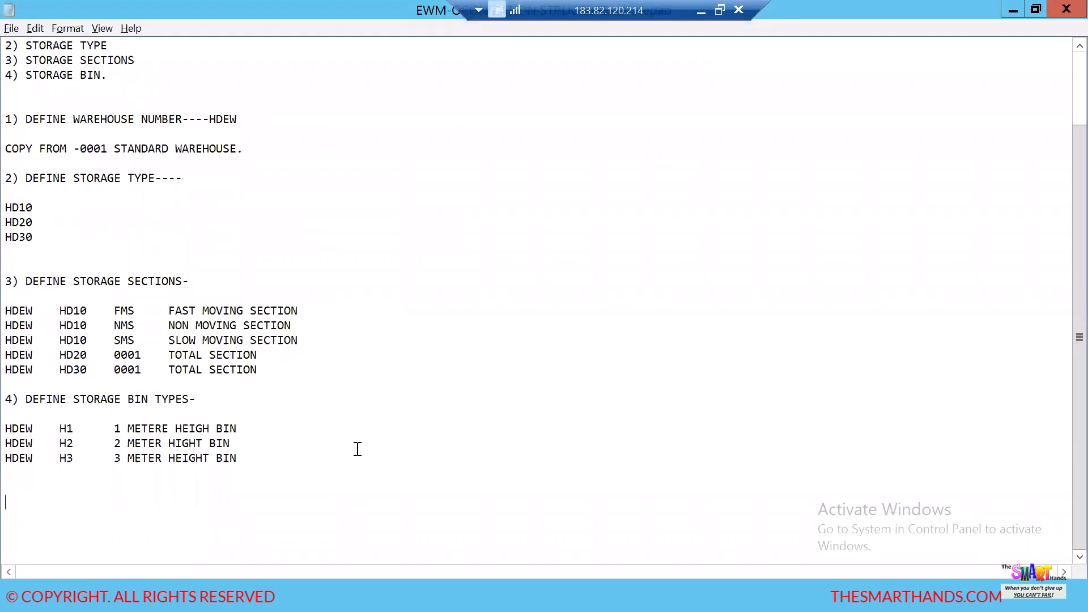
- Write the line "IN THREE WAYS WE CAN CREATE THE BINS" below the bin types, followed by several blank lines
text(IN THREE WARYS WE CAN CREATE THE BIN)
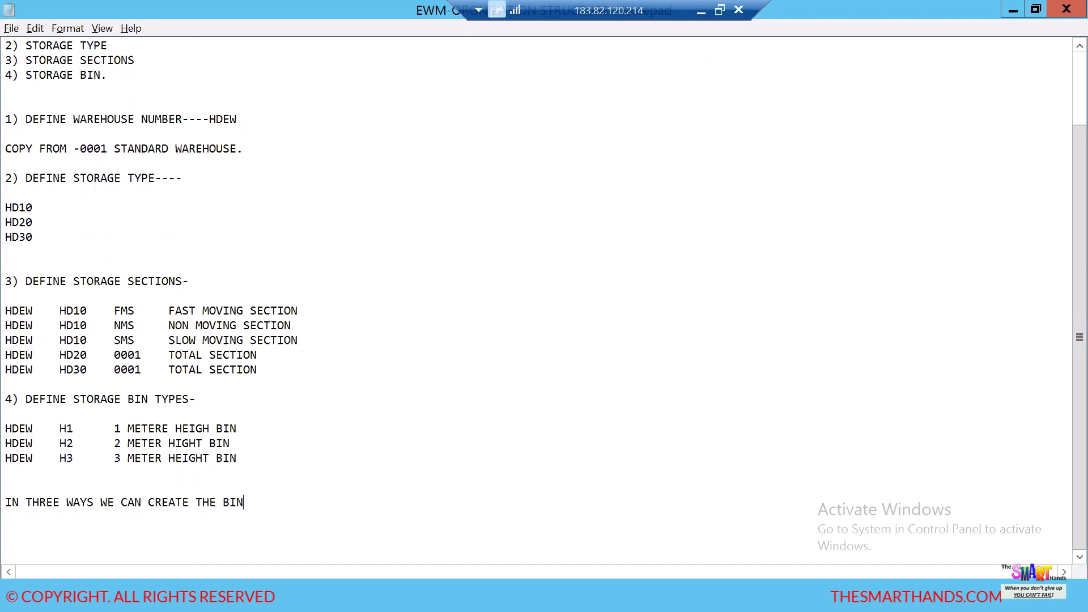
text(S)
key(Return)
key(Return)
key(Return)
key(Return)
key(Return)
key(Return)
key(Return)
key(Return)
key(Return)
key(Return)
key(Return)
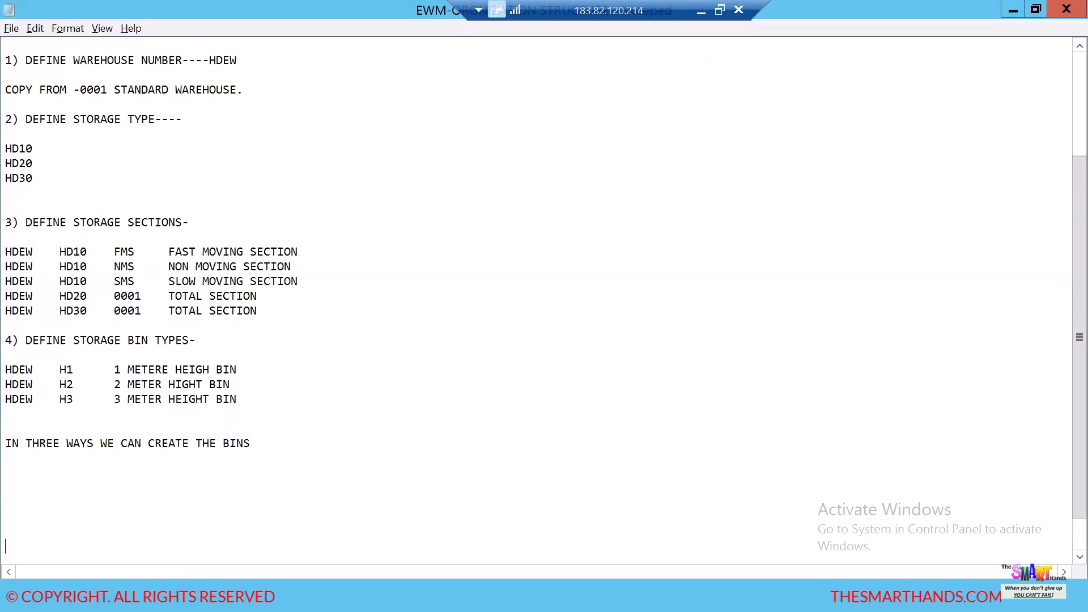
key(Return)
key(Return)
key(Return)
key(Return)
key(Return)
key(Return)
key(Return)
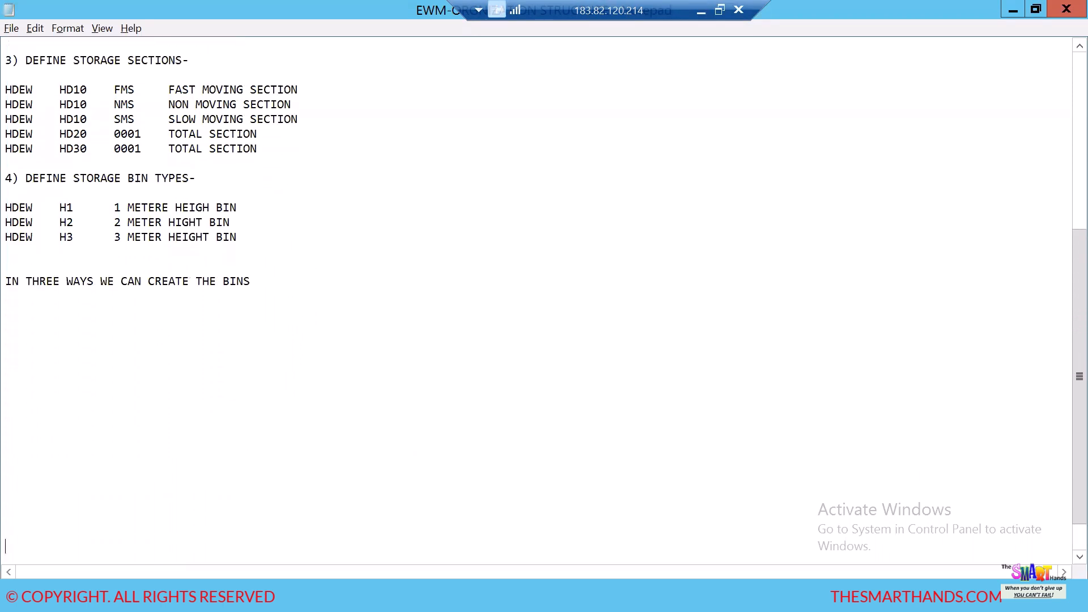
- Add the list item "1) BIN STRUCTURE" two lines below the "IN THREE WAYS WE CAN CREATE THE BINS" line
click(277, 283)
key(Return)
key(Return)
text(1) BIN STR)
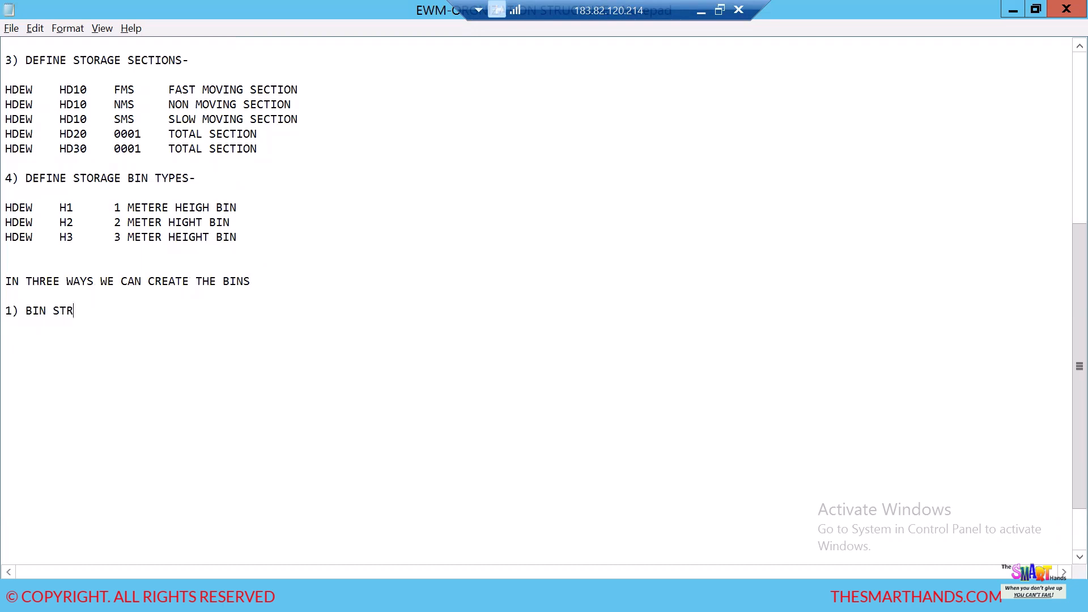
text(UCUT)
right_click(276, 282)
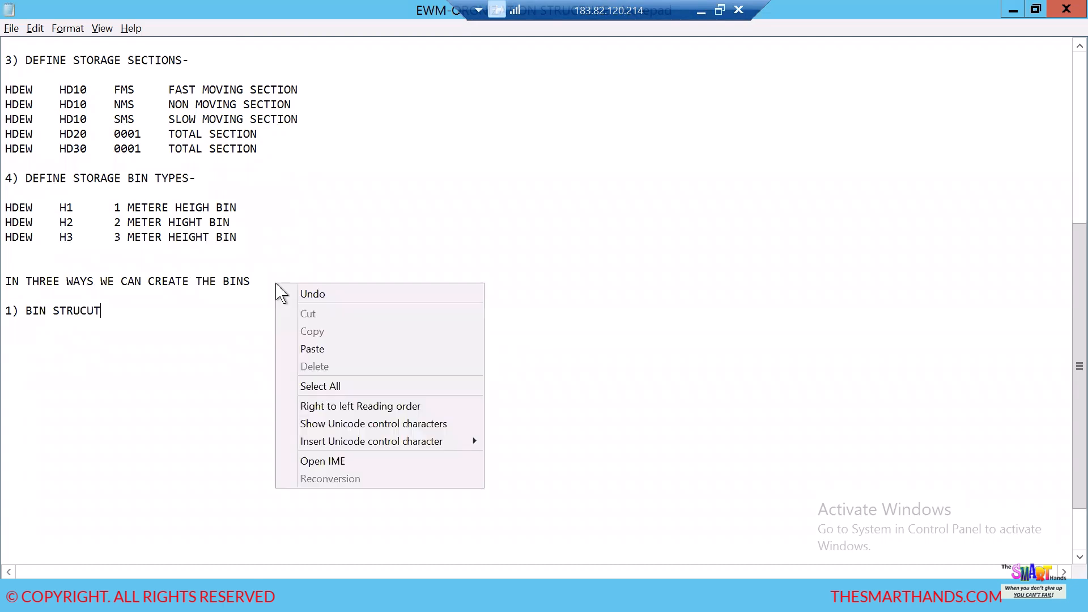
click(132, 321)
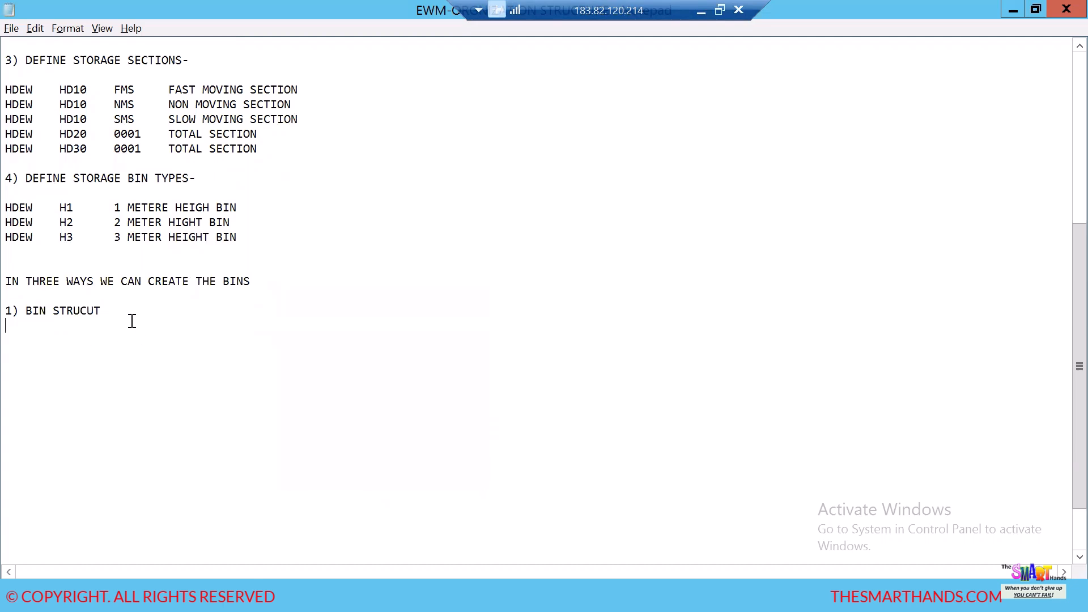
click(121, 311)
text(TIUT)
key(BackSpace)
text(RE)
- Add the second list item "2) MANUAL CREATION OF BIN" on a new line
key(Return)
text(2)  MAN)
key(BackSpace)
key(BackSpace)
key(BackSpace)
key(BackSpace)
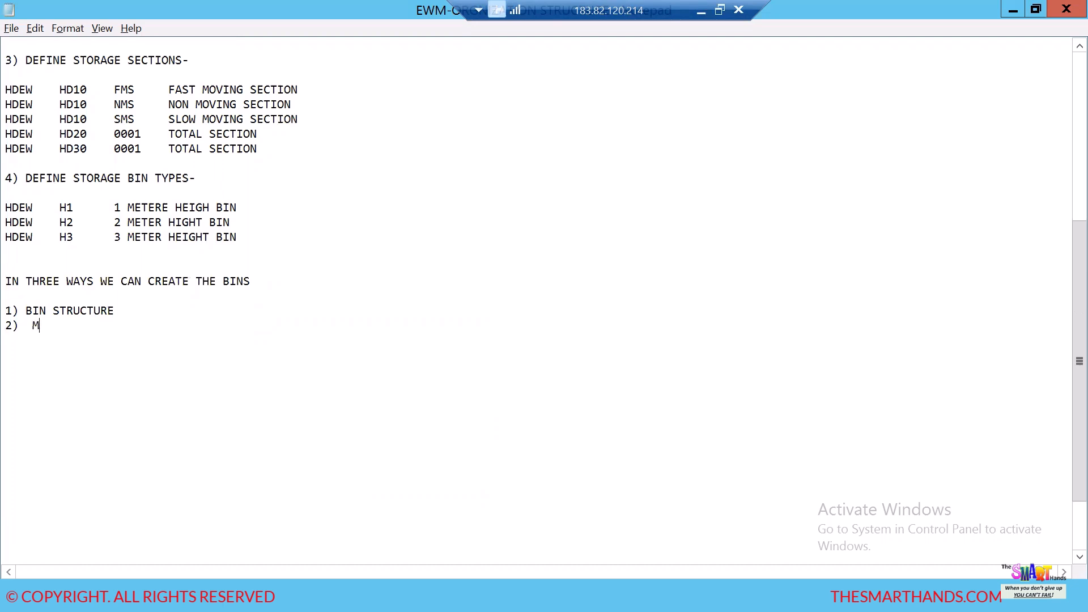
text(MANUAL CREATION OF BIN)
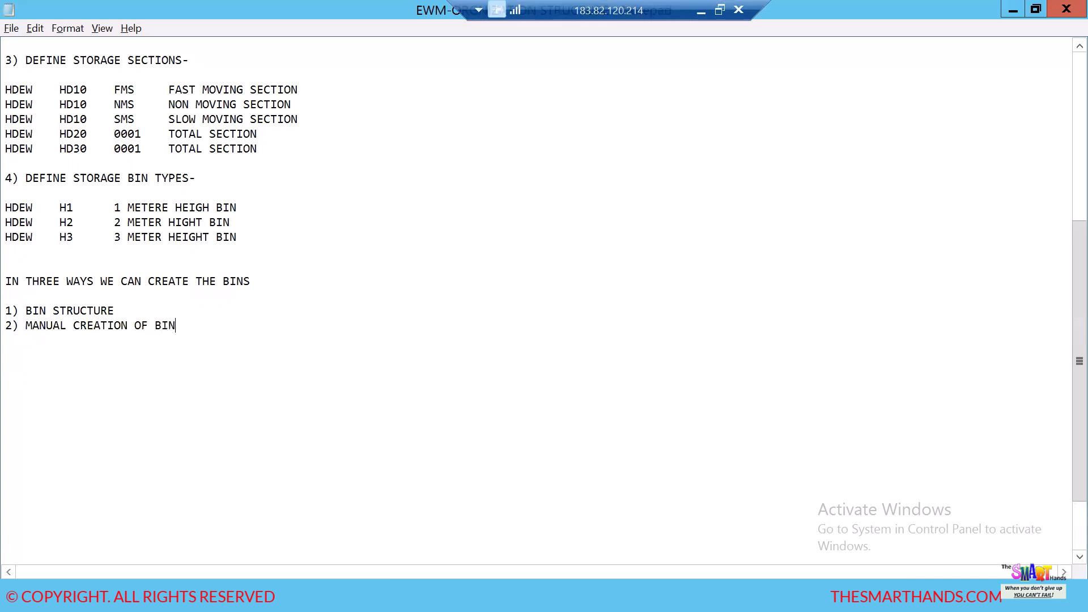
- Add the third list item "3) UPLOAD THE BINS THOROUGH UPLOADING TOOL" on a new line
key(Return)
text(3) UPLOAD THE BINS)
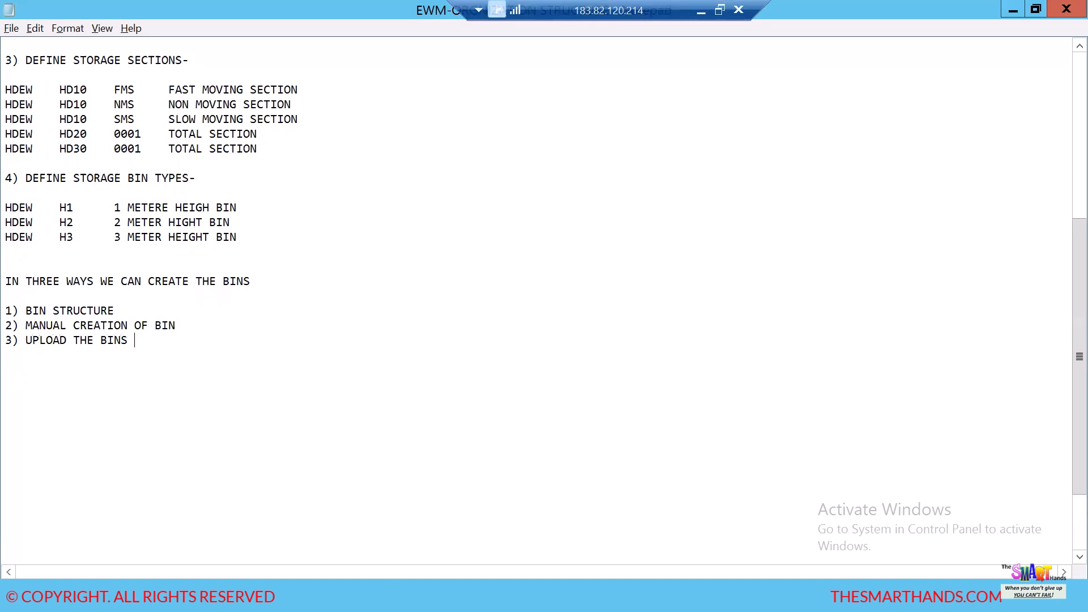
text(THOROG)
key(BackSpace)
text(UGH UPLOADING )
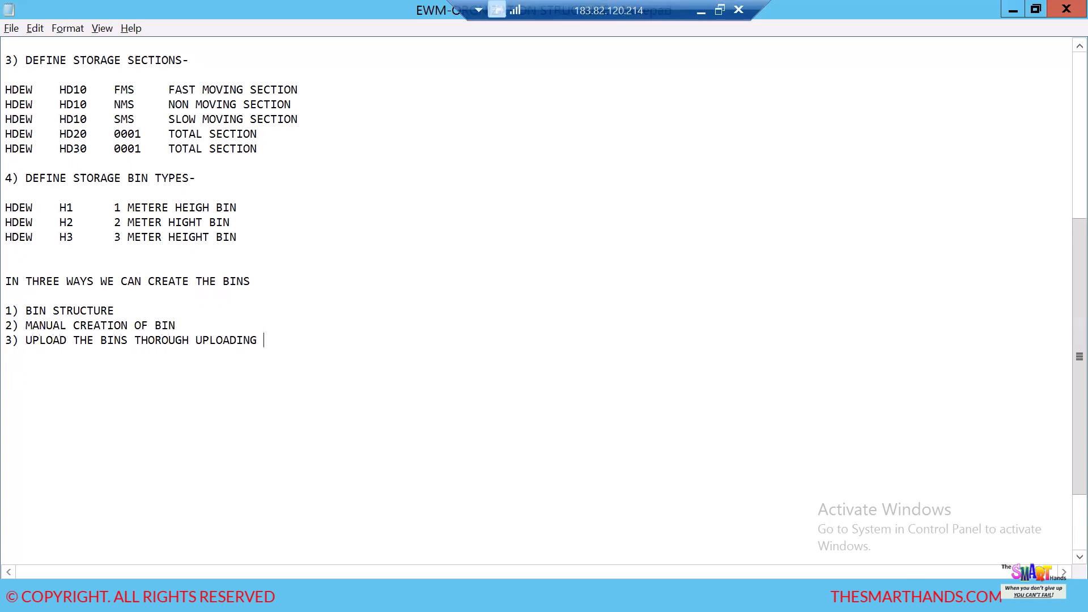
text(TOOL.)
- Switch to the Excel workbook and add a new worksheet after the STORAGE BIN sheet
key(alt+Tab)
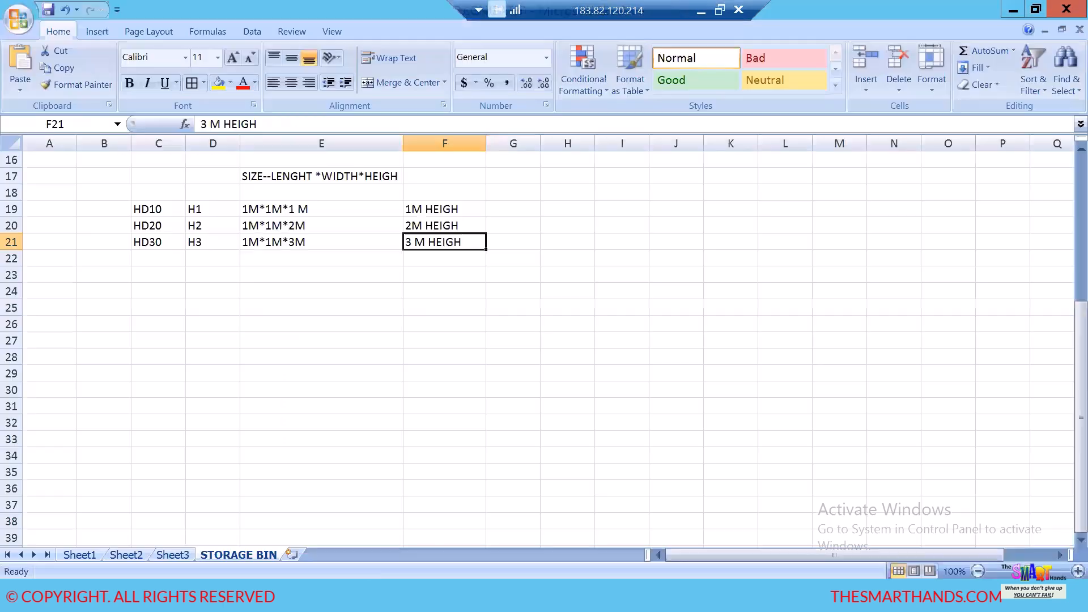
click(326, 391)
scroll(422, 330, down, 4)
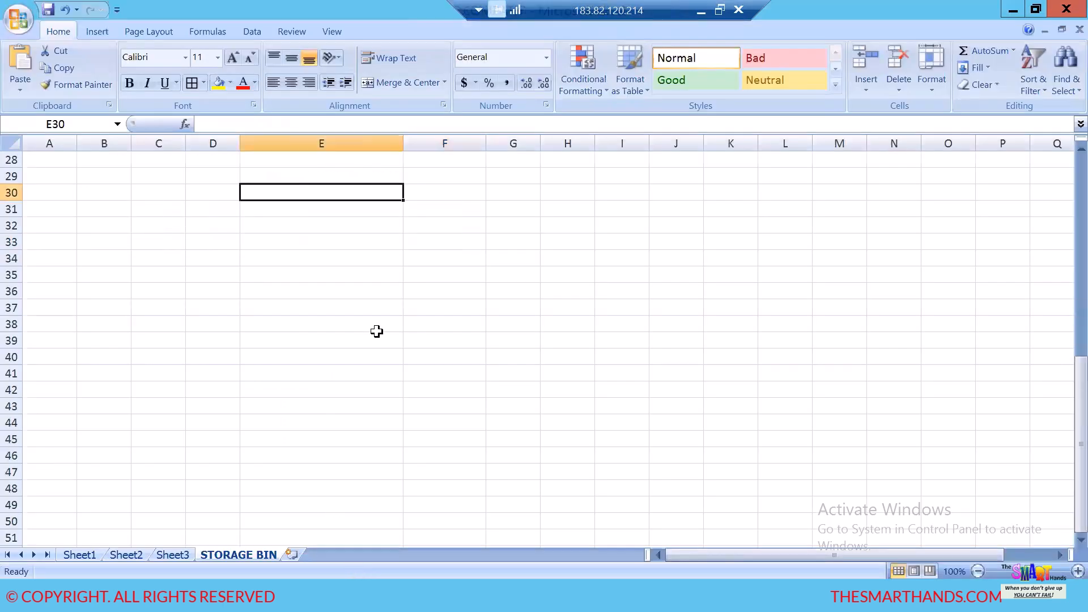
click(159, 175)
drag(196, 198, 207, 210)
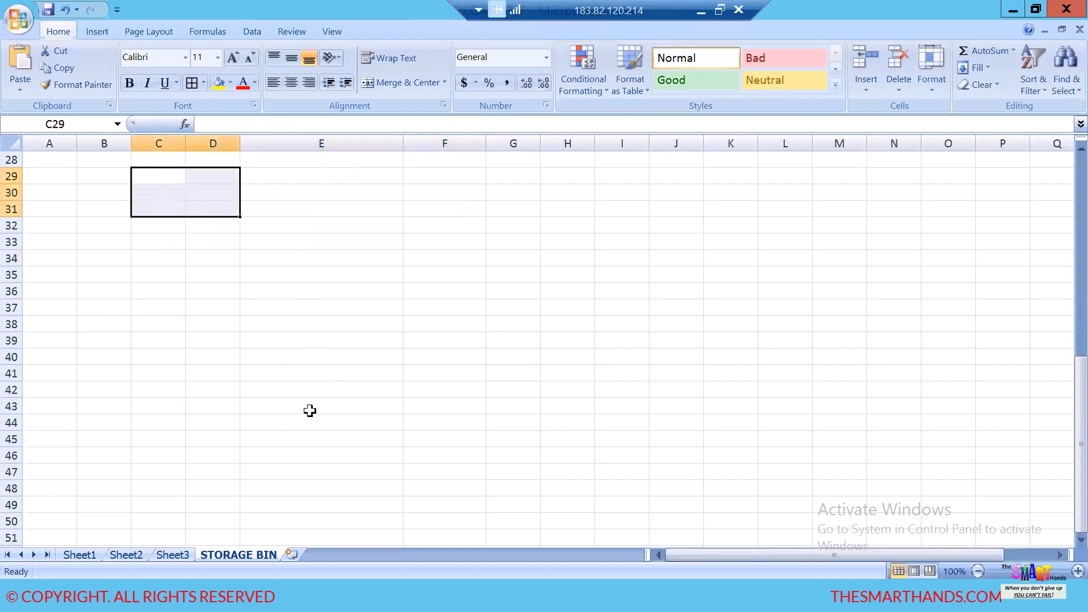
click(292, 555)
- Apply all borders to the cell ranges C2:D19, F2:G19 and I2:J19 on the new sheet
drag(306, 325, 317, 374)
drag(178, 177, 225, 453)
click(191, 83)
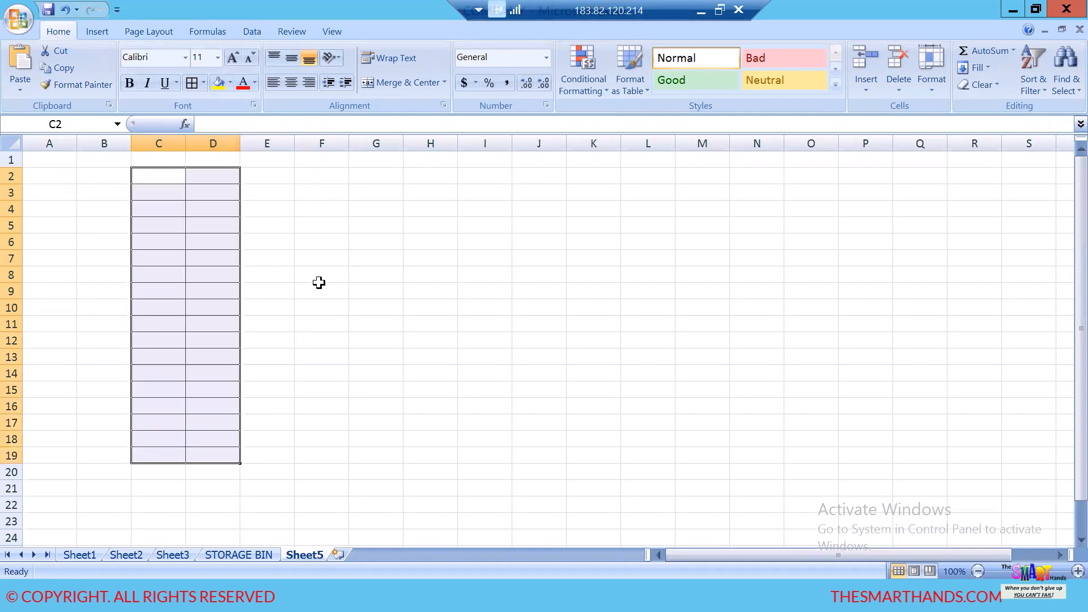
click(320, 283)
drag(309, 172, 391, 458)
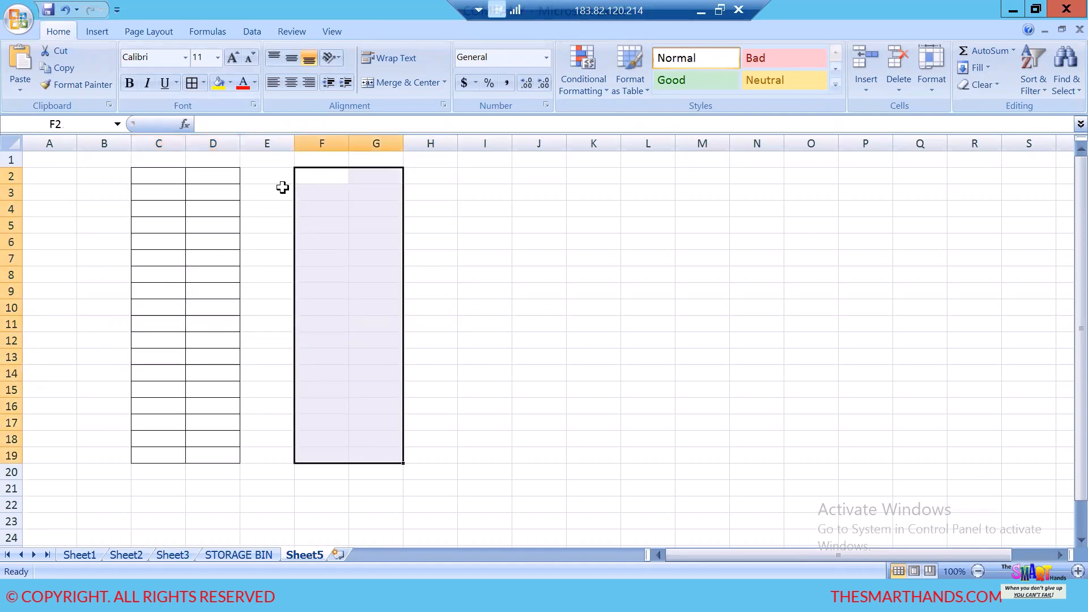
click(191, 83)
drag(498, 172, 548, 452)
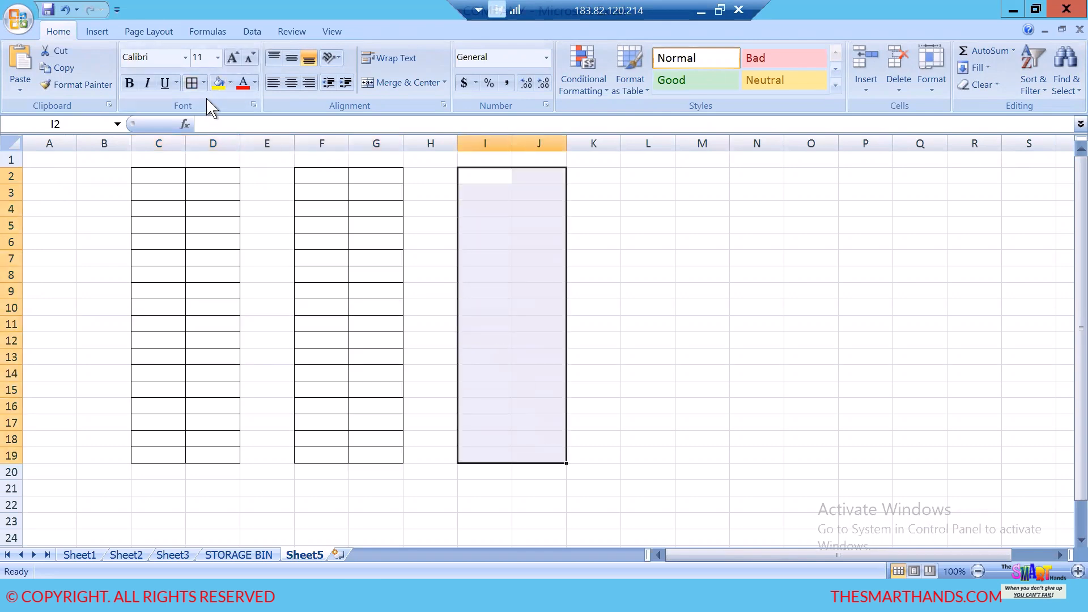
click(192, 83)
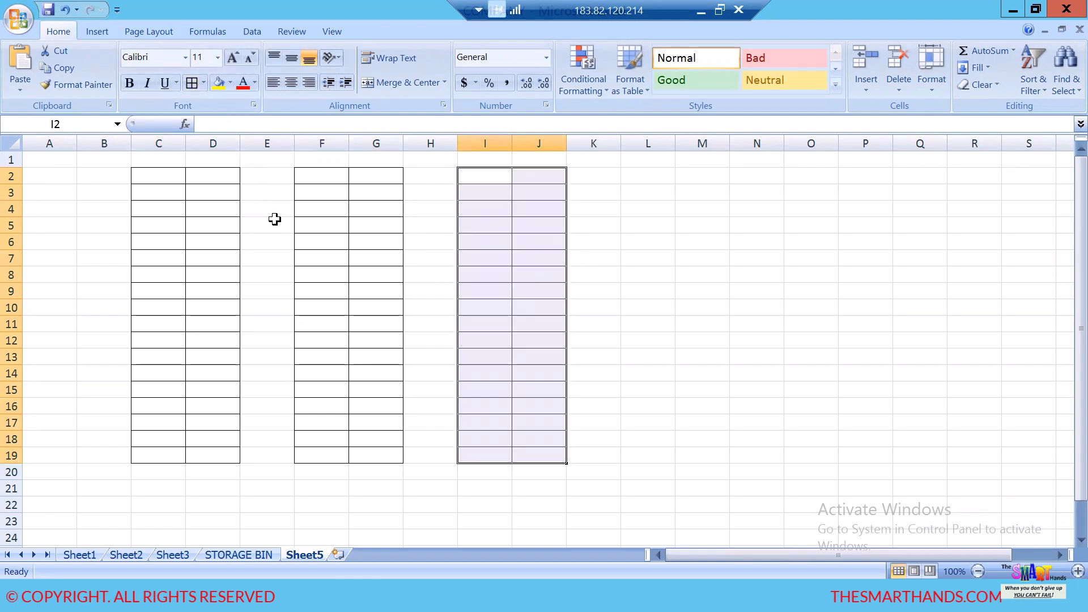
- Apply all borders to the cell ranges A2:A19, L2:M19 and O2:O19
drag(57, 177, 74, 457)
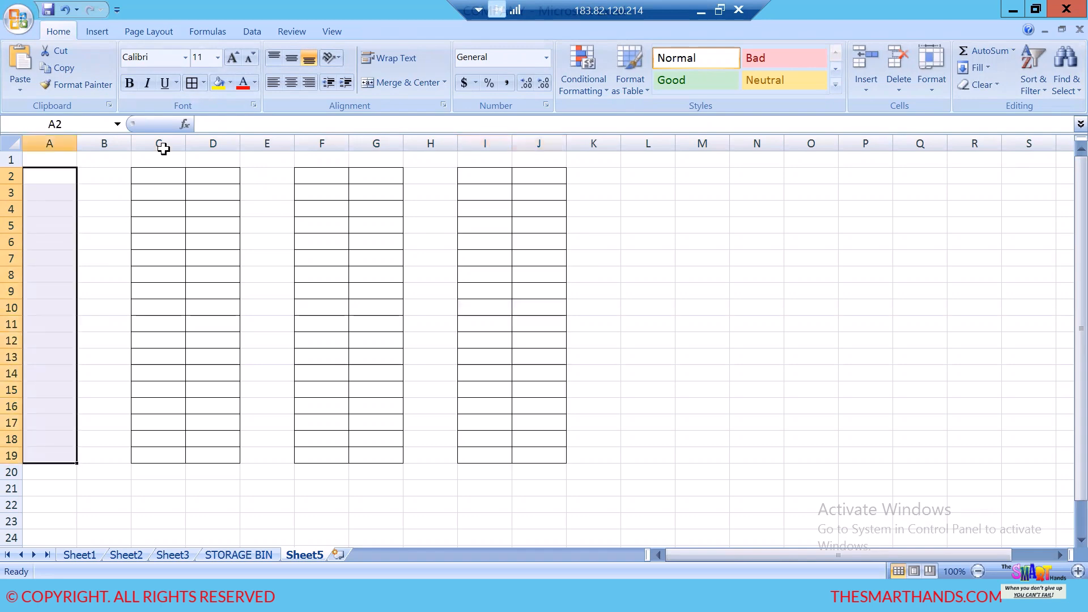
click(191, 84)
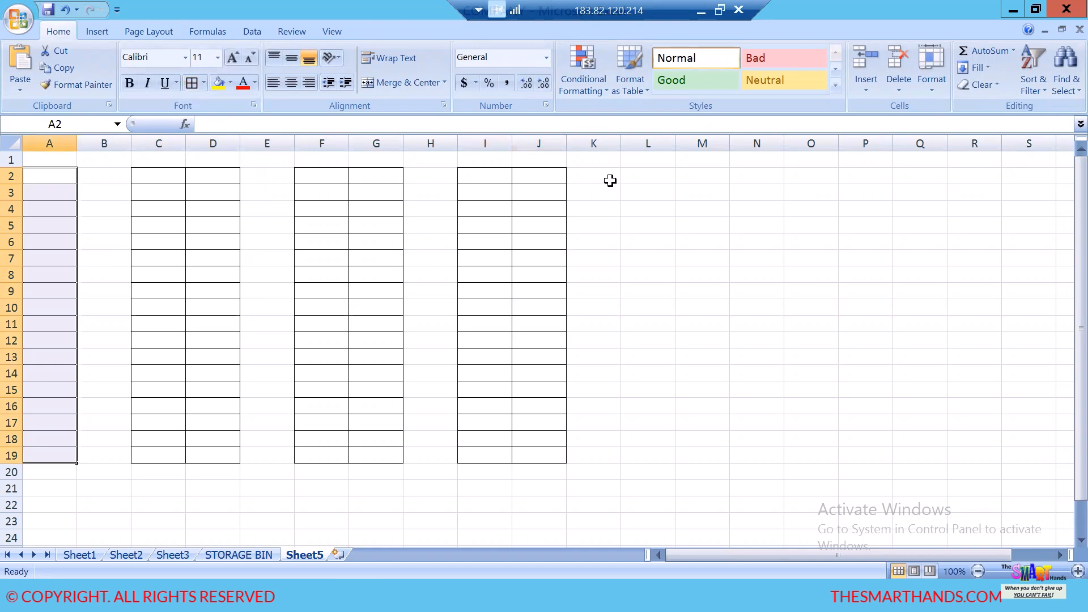
drag(646, 176, 709, 457)
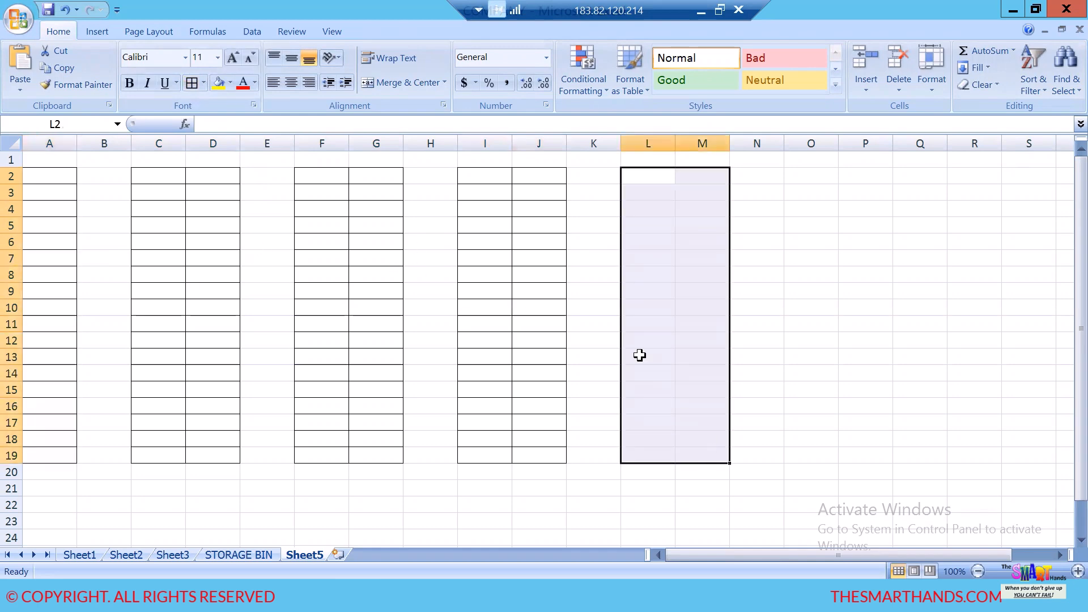
click(192, 83)
drag(811, 180, 819, 462)
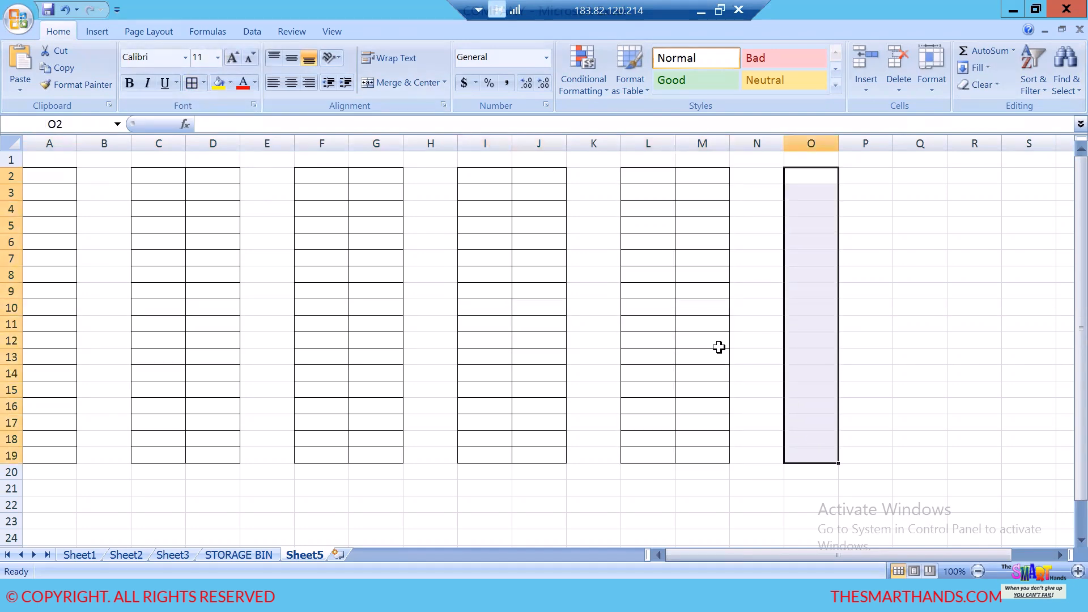
click(192, 83)
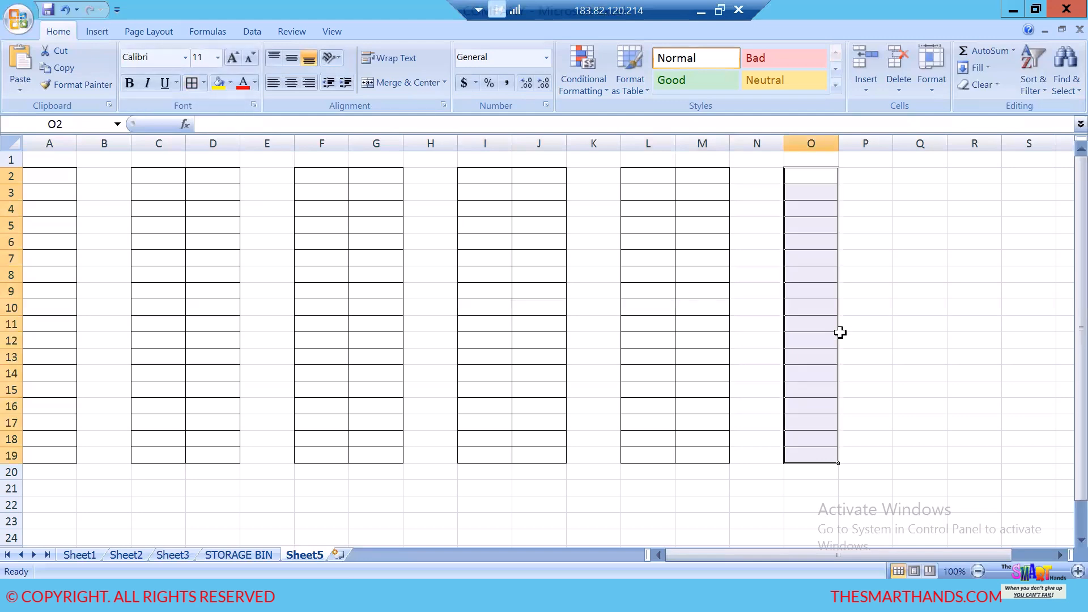
click(933, 339)
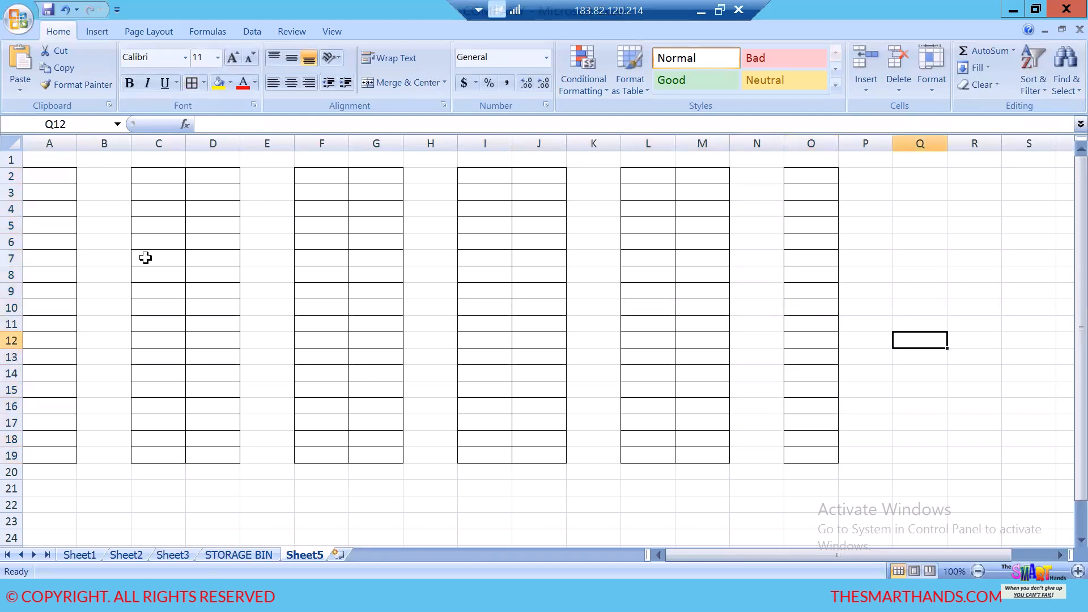
- Fill the gap columns B2:B22 and E2:E22 between the bordered blocks with yellow
drag(44, 177, 31, 451)
drag(97, 175, 119, 505)
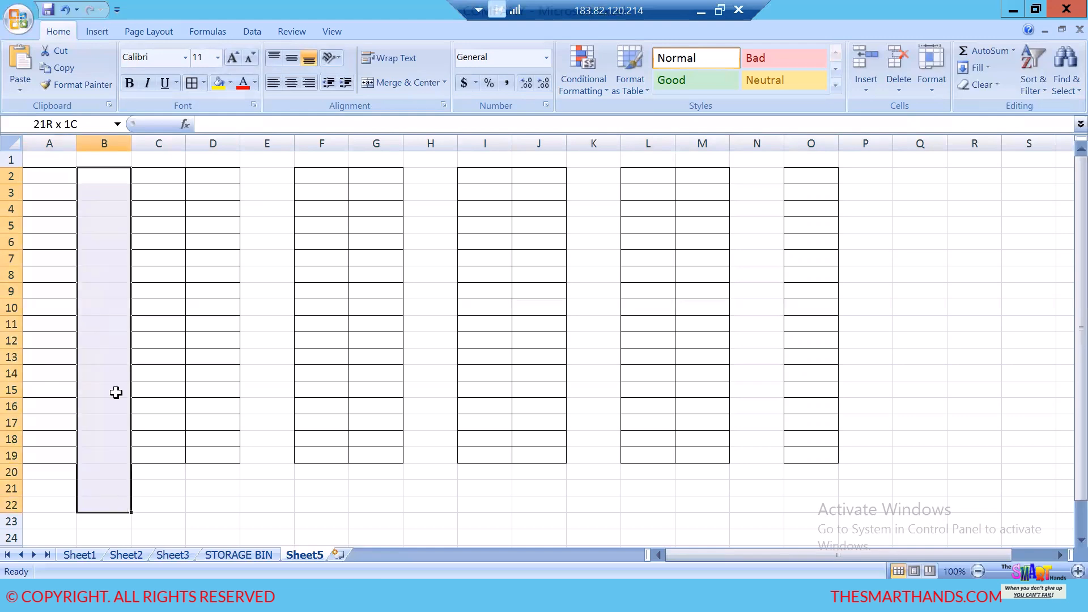
click(219, 83)
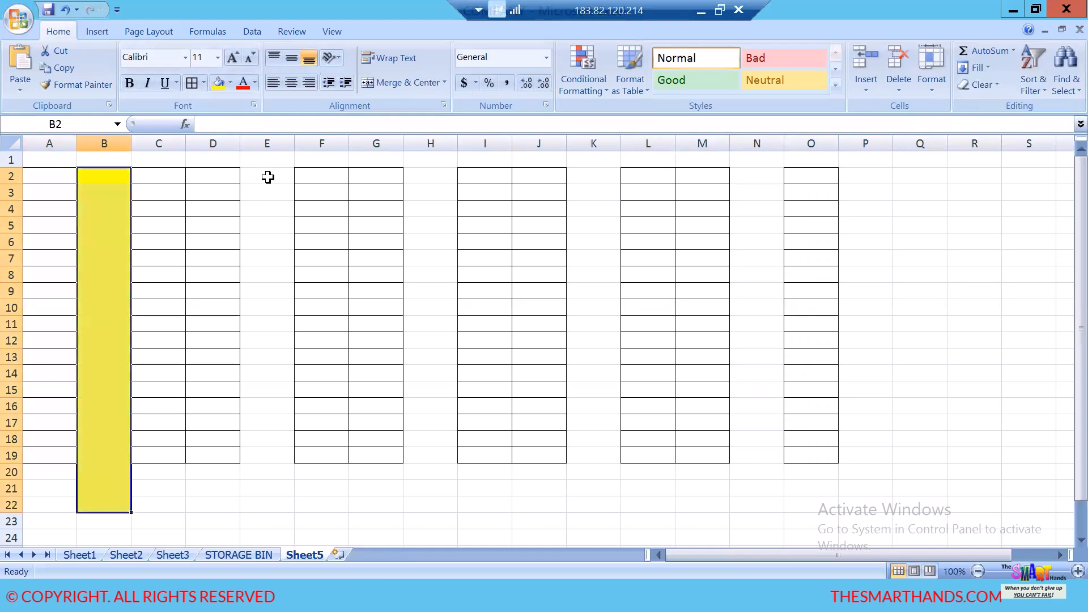
drag(263, 176, 246, 287)
drag(266, 174, 267, 504)
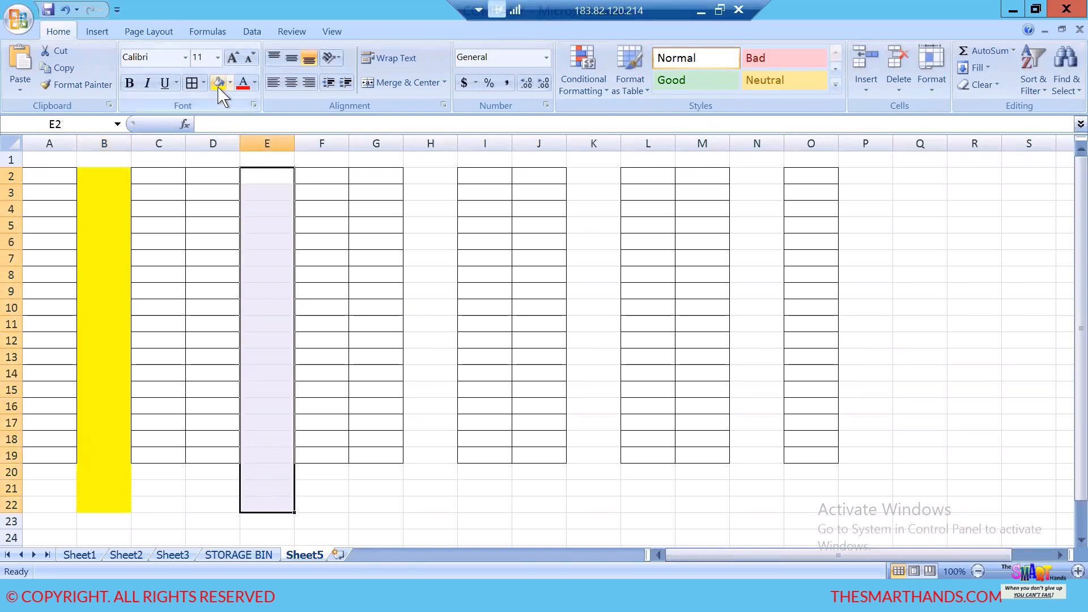
click(220, 83)
- Fill the remaining gap columns H2:H21, K2:K21 and N2:N21 with yellow
drag(439, 176, 431, 488)
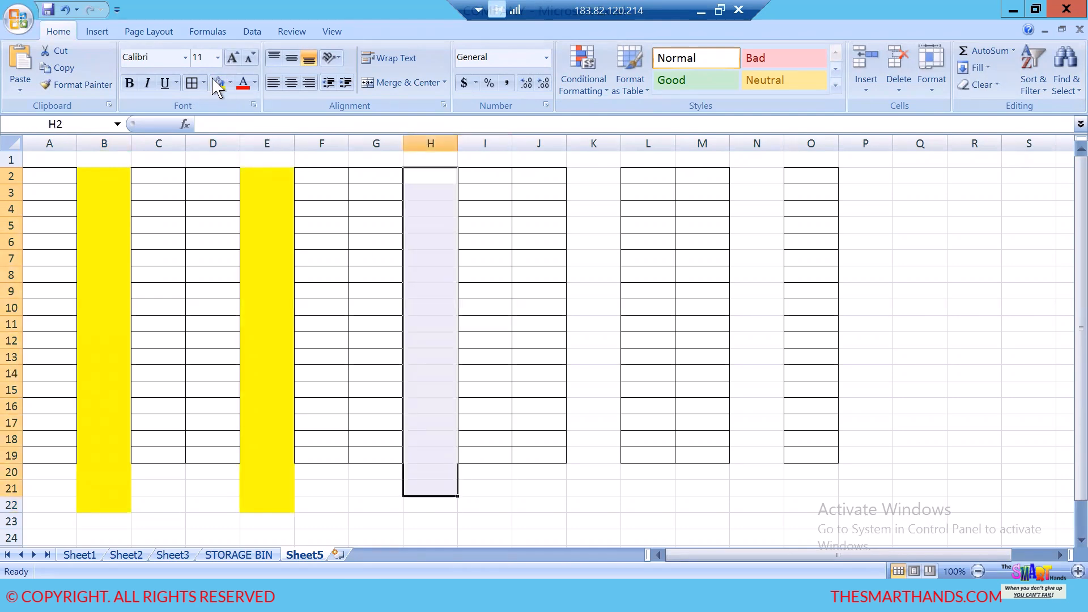
click(220, 84)
drag(593, 180, 600, 490)
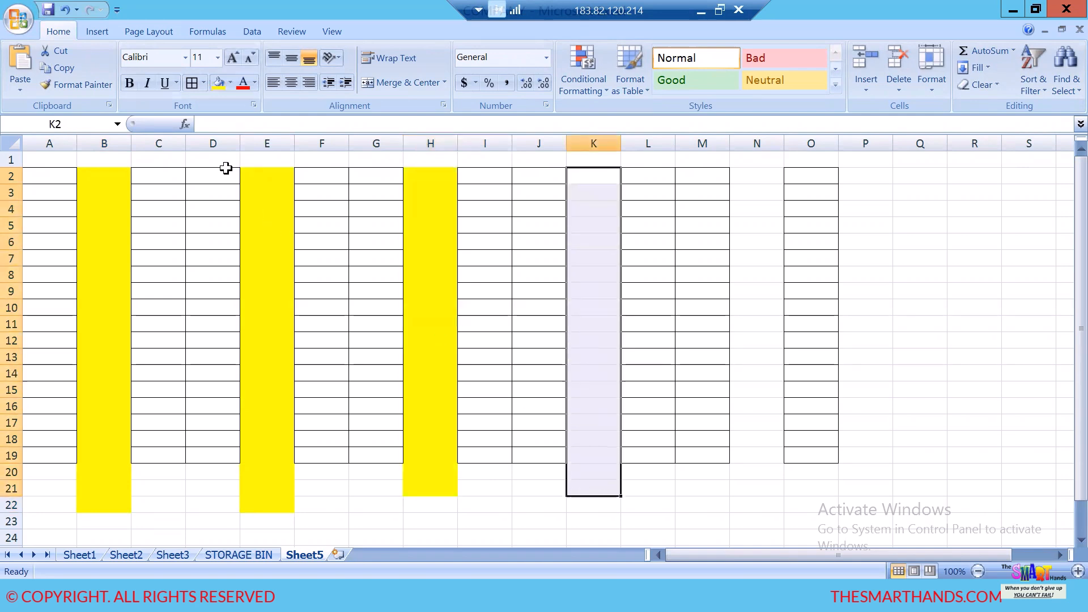
click(219, 84)
drag(764, 177, 759, 488)
click(220, 84)
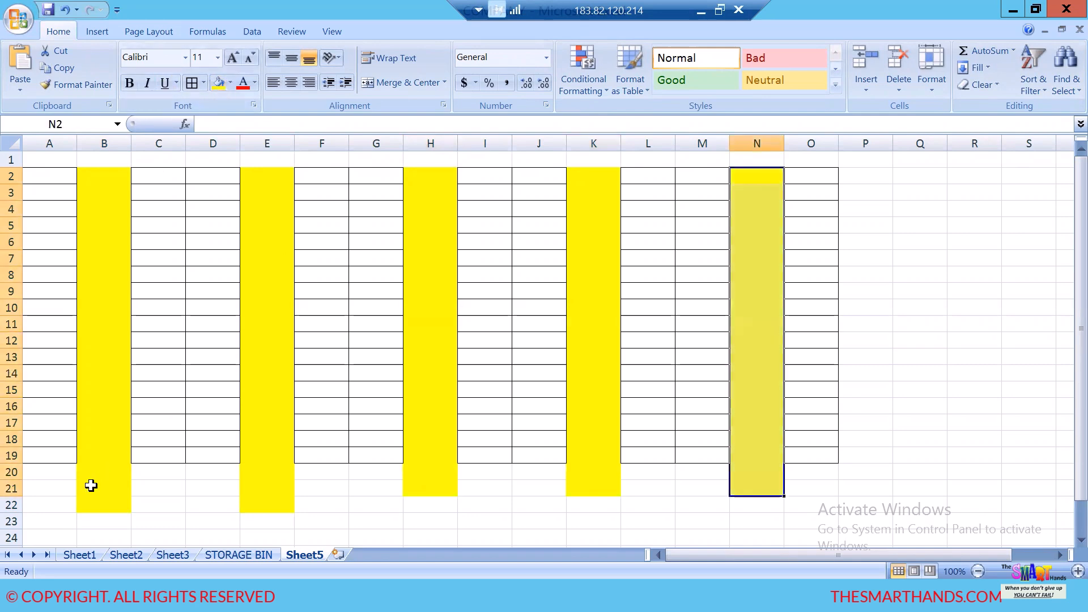
- Fill the cross range A20:O21 below the bordered blocks with yellow
drag(54, 474, 800, 496)
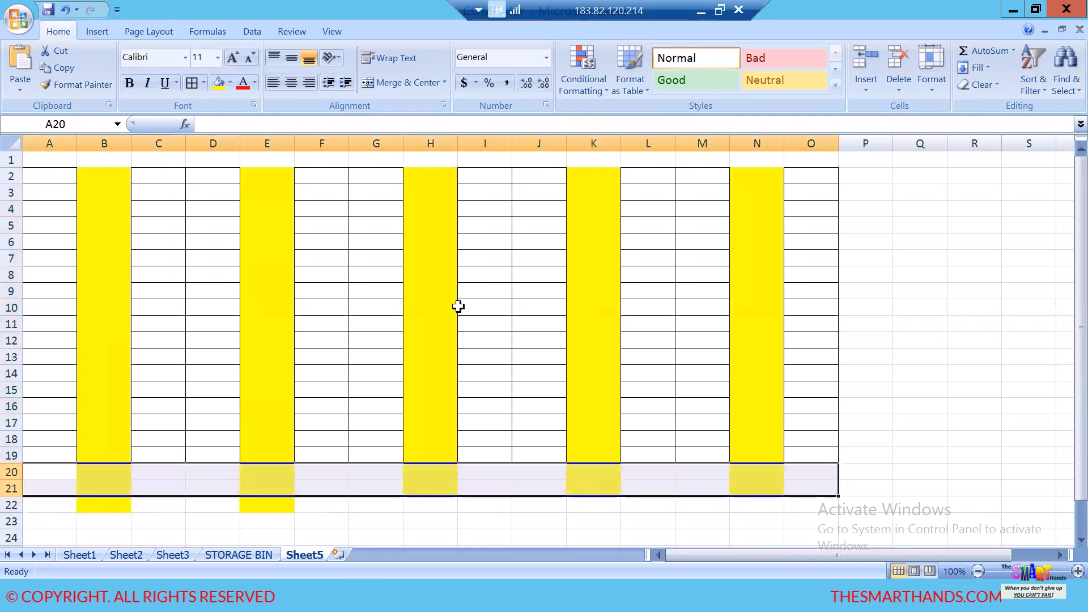
click(218, 83)
click(370, 285)
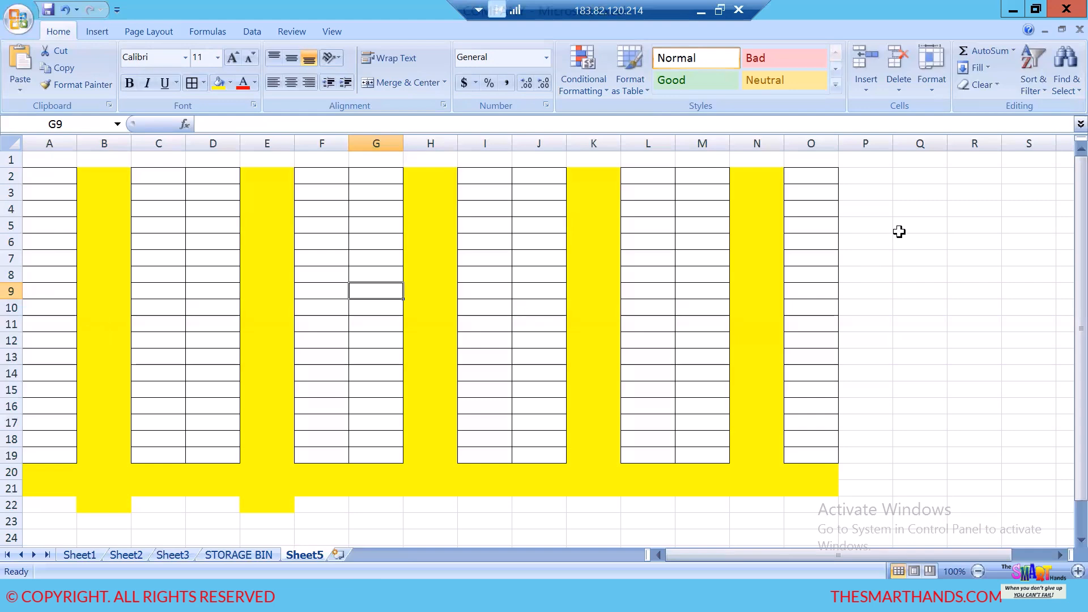
- Enter the label "AISEL" in cell Q4 beside the rack layout
click(912, 211)
text(AISEL)
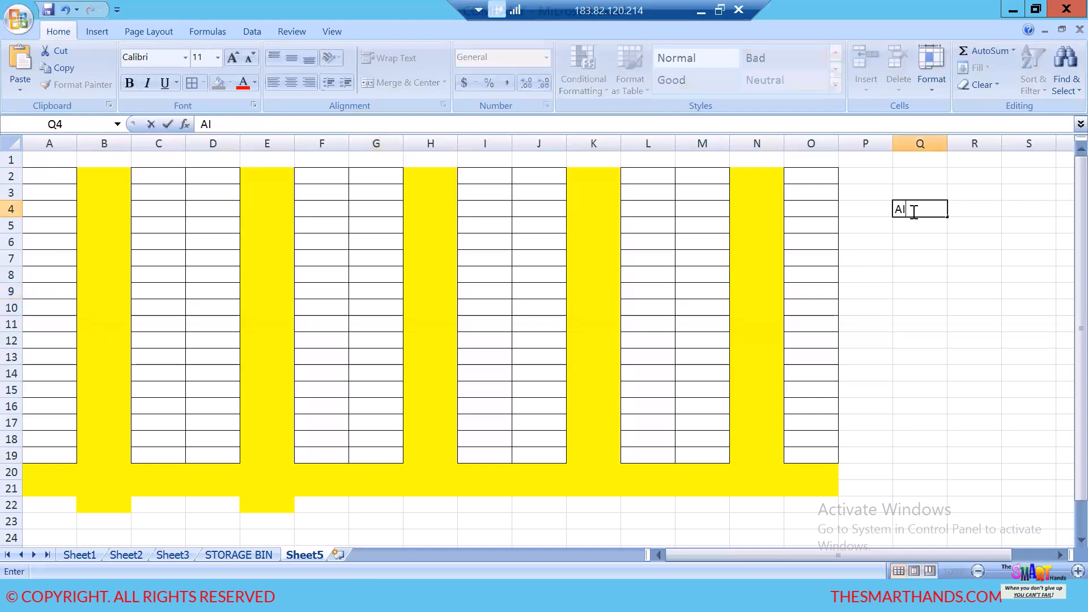
click(970, 359)
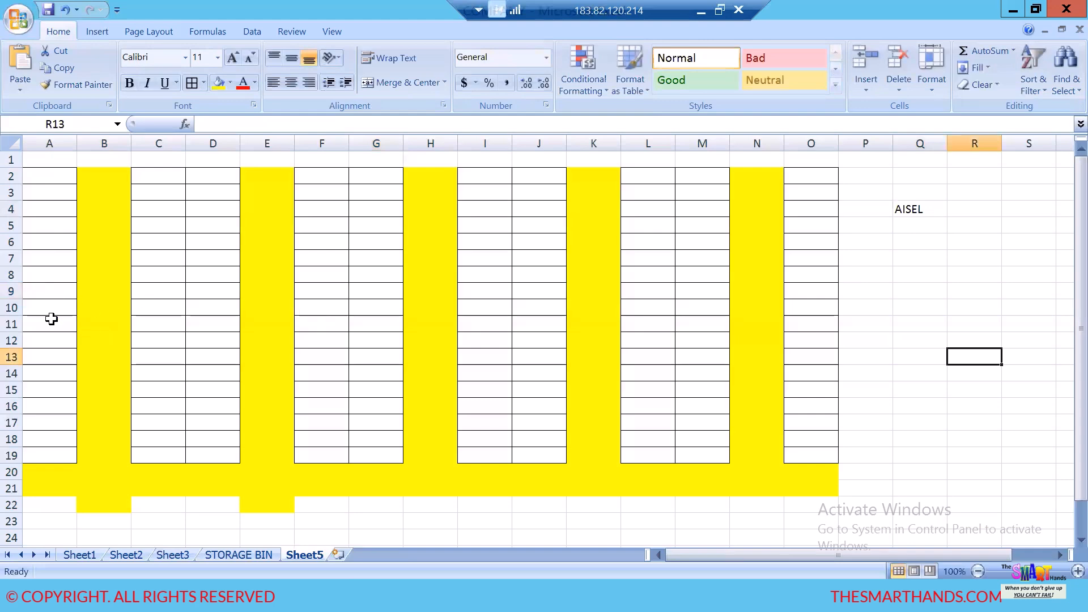
- Label the five yellow aisle columns in row 20 as A1, A2, A3, A4 and A5 in B20, E20, H20, K20 and N20
click(104, 476)
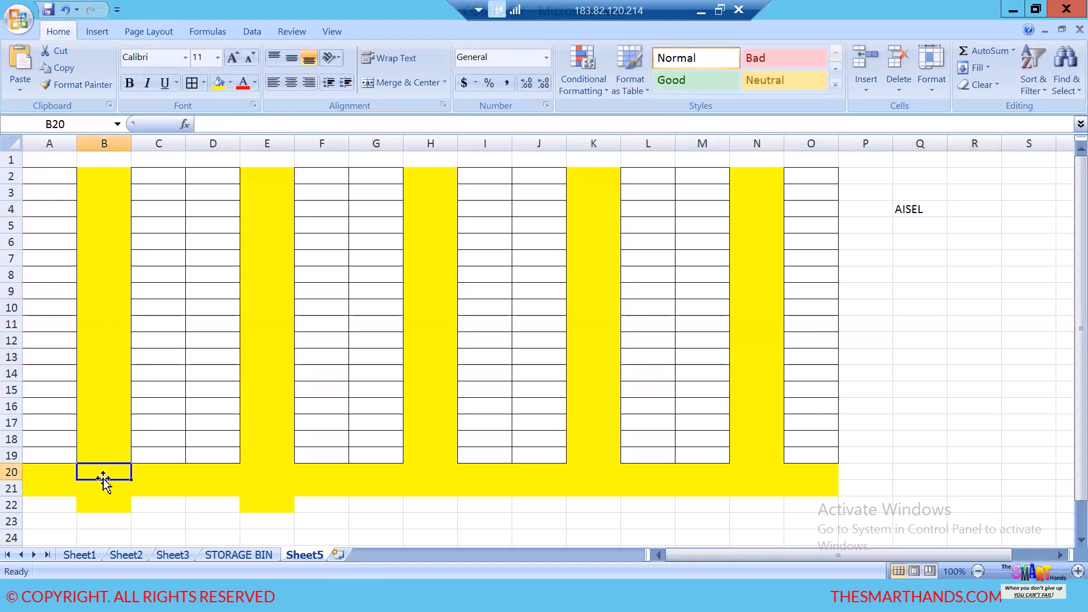
text(A1)
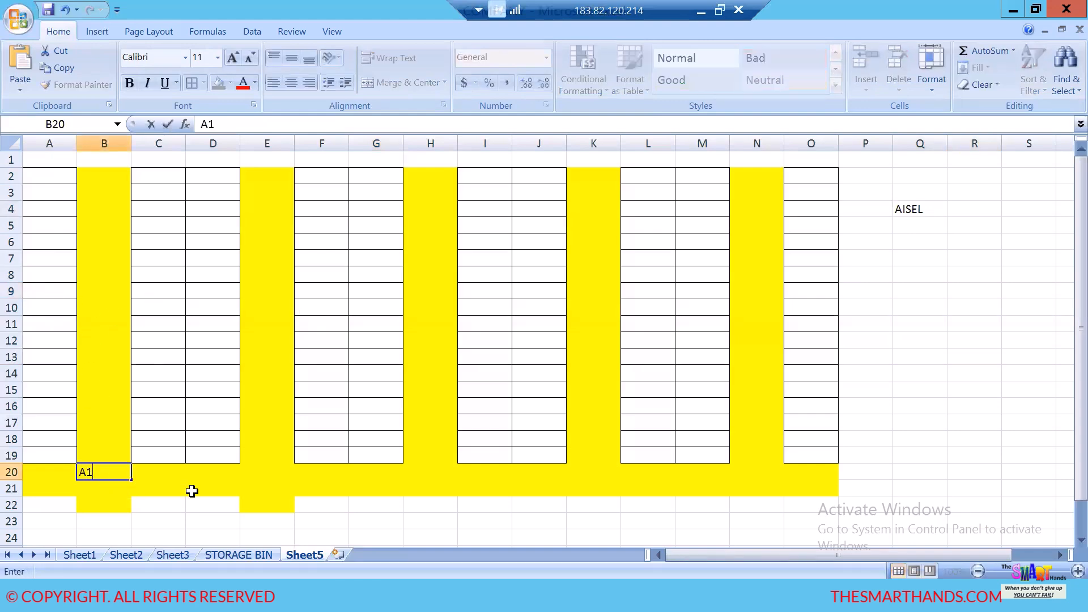
click(275, 473)
text(A2)
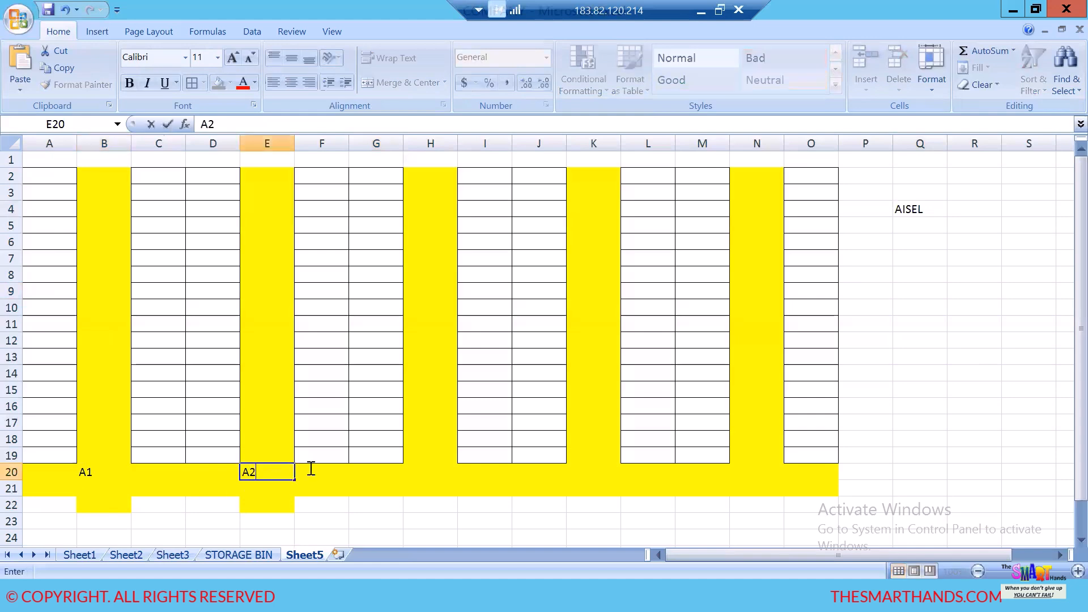
click(424, 472)
text(A3)
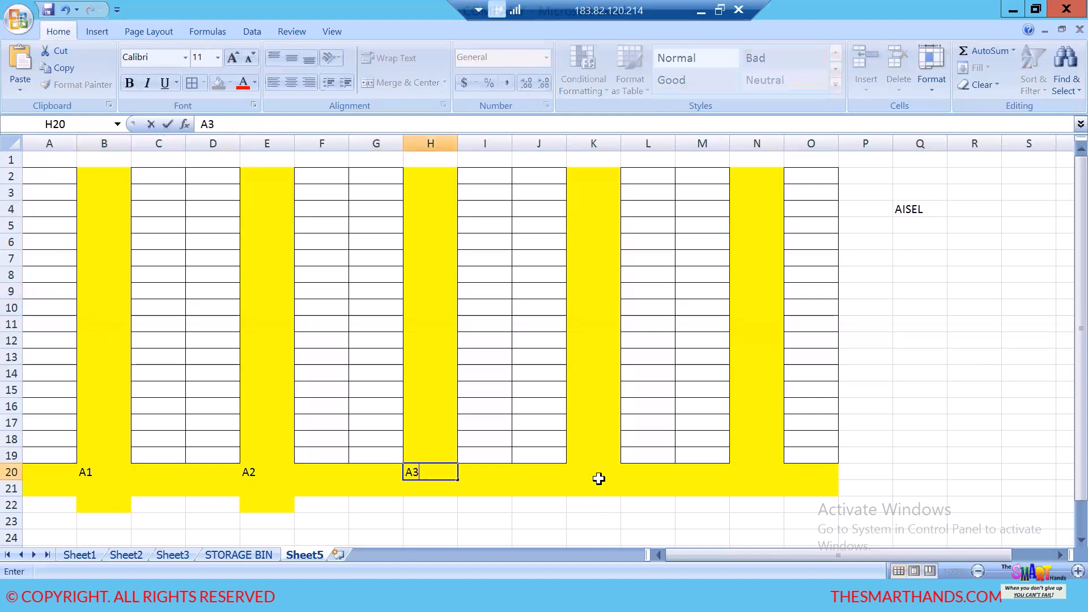
click(595, 472)
text(A4)
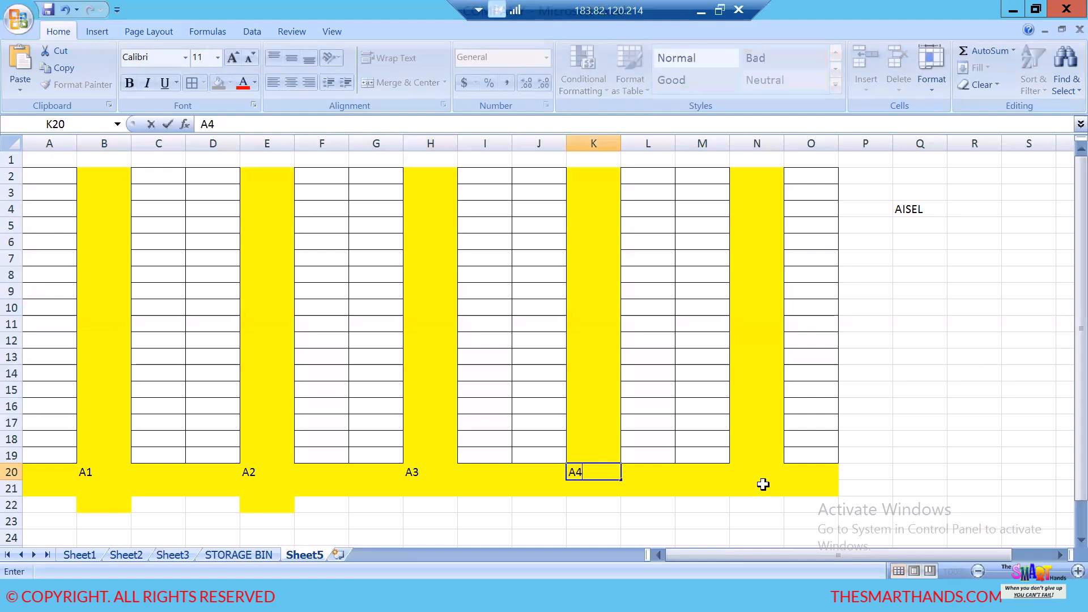
click(764, 471)
text(A5)
click(905, 408)
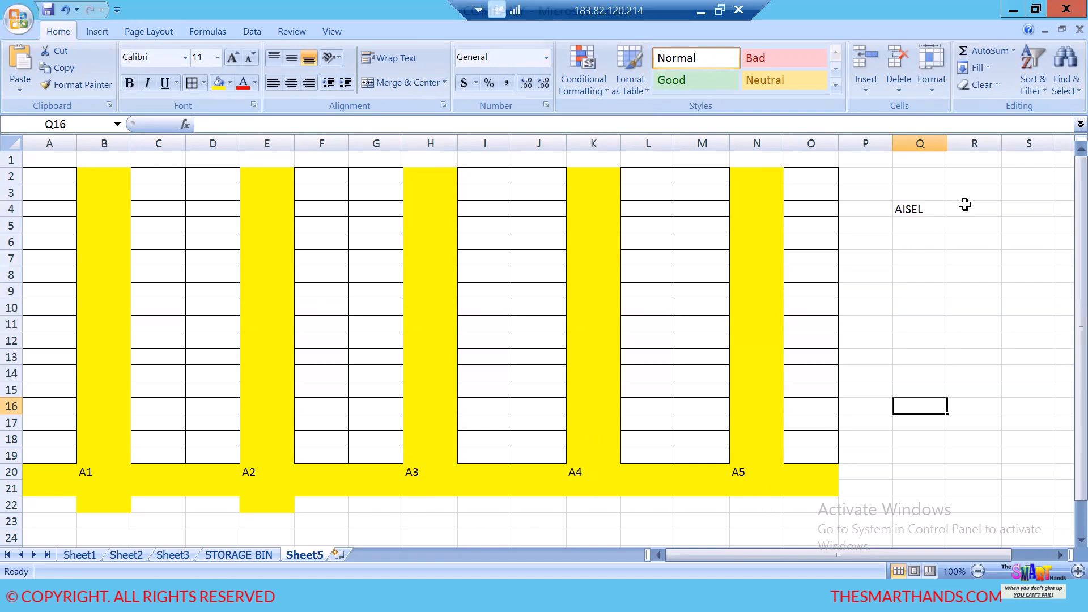
- Enter 5 in R4 as the aisle count and add the label "STACK" in Q5
click(966, 205)
text(5)
click(974, 276)
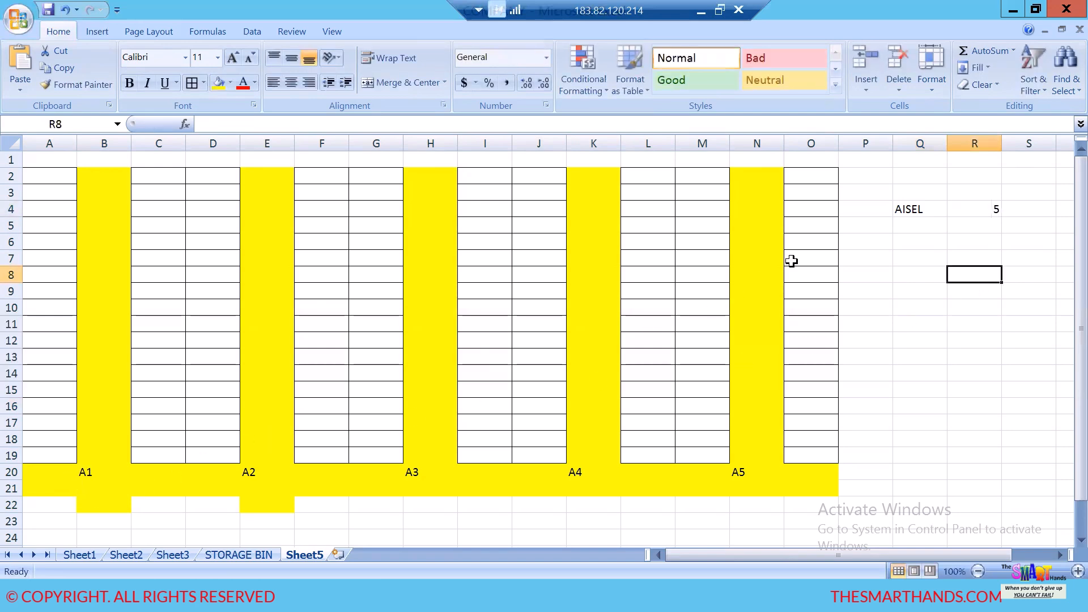
click(896, 224)
text(S)
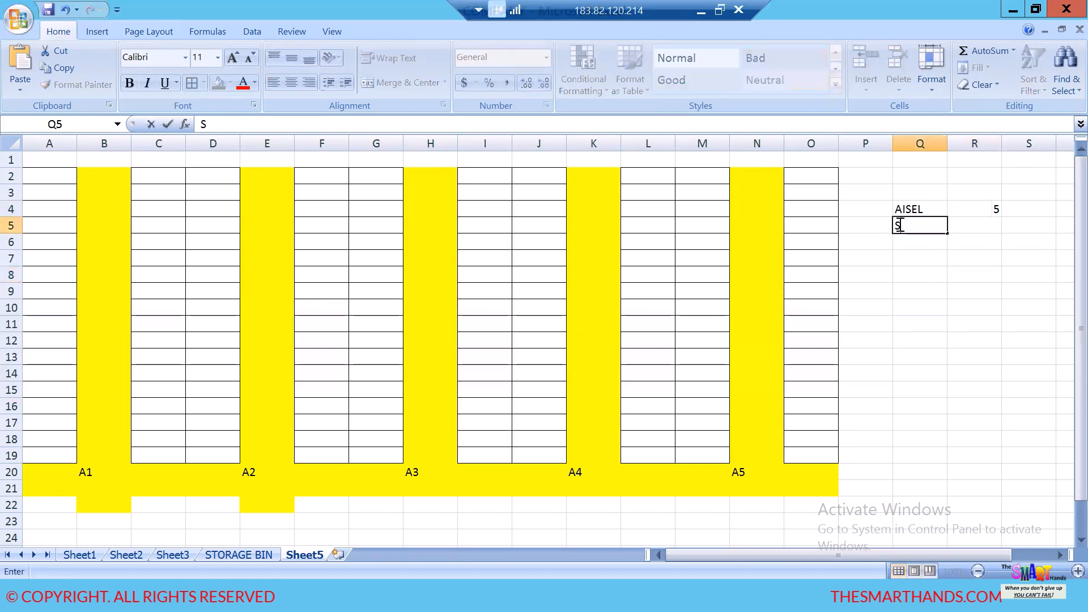
text(TACK)
click(925, 337)
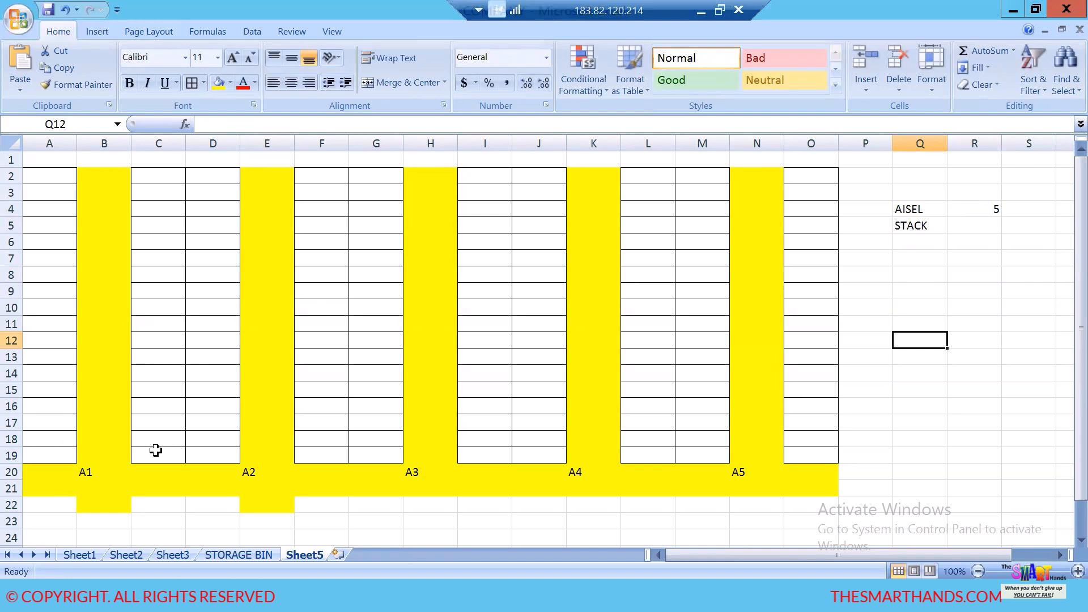
- Enter "VERTICAL" in R5 beside STACK and add the label "LEVEL" in Q6
drag(152, 450, 212, 446)
drag(148, 424, 195, 404)
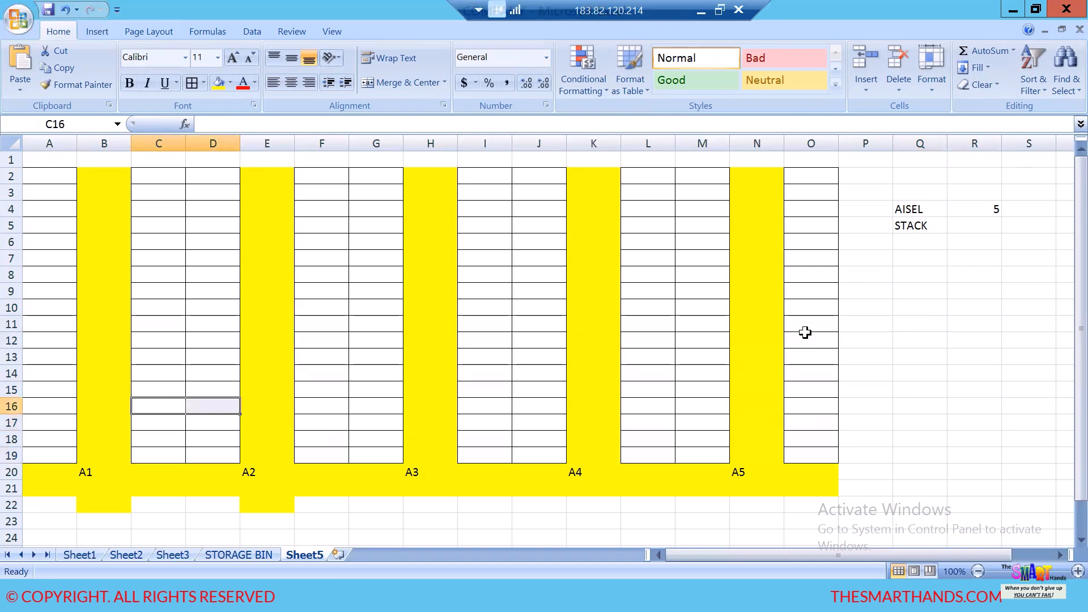
click(978, 227)
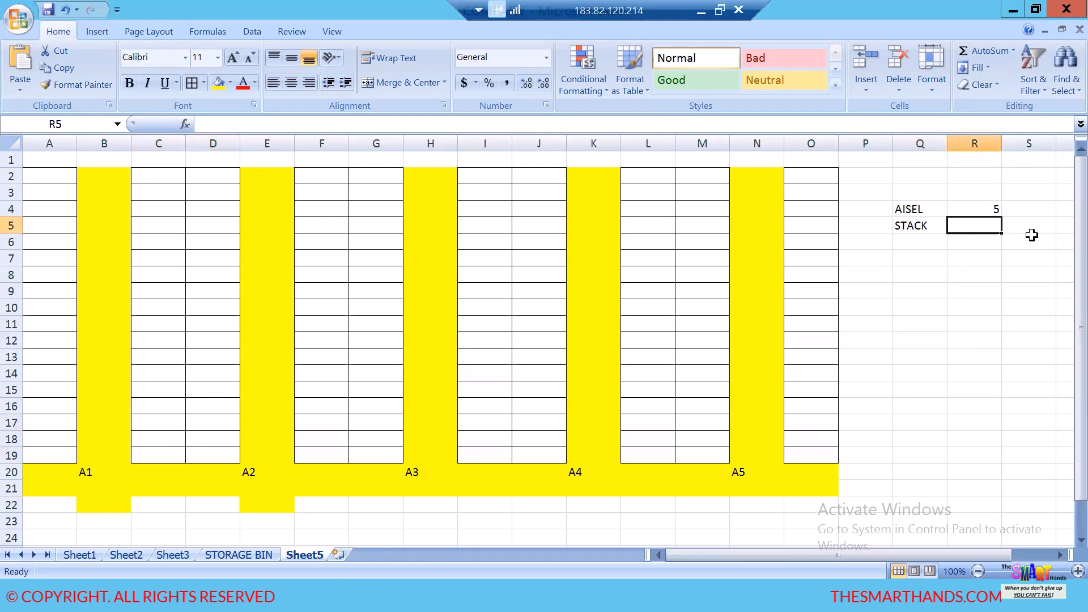
text(VERTICAL)
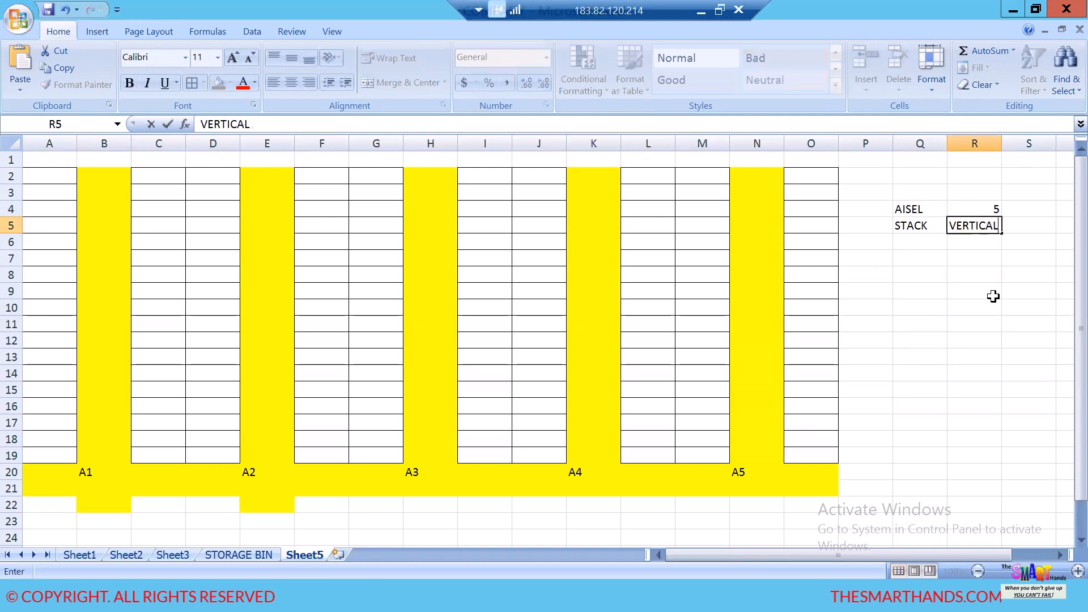
click(966, 317)
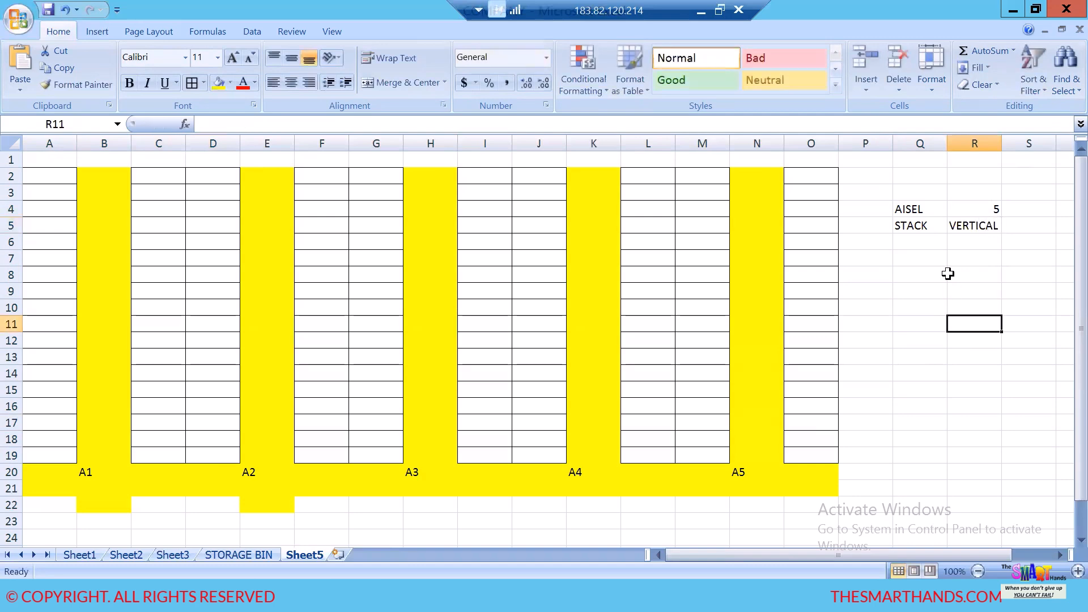
click(926, 247)
text(LEVEL)
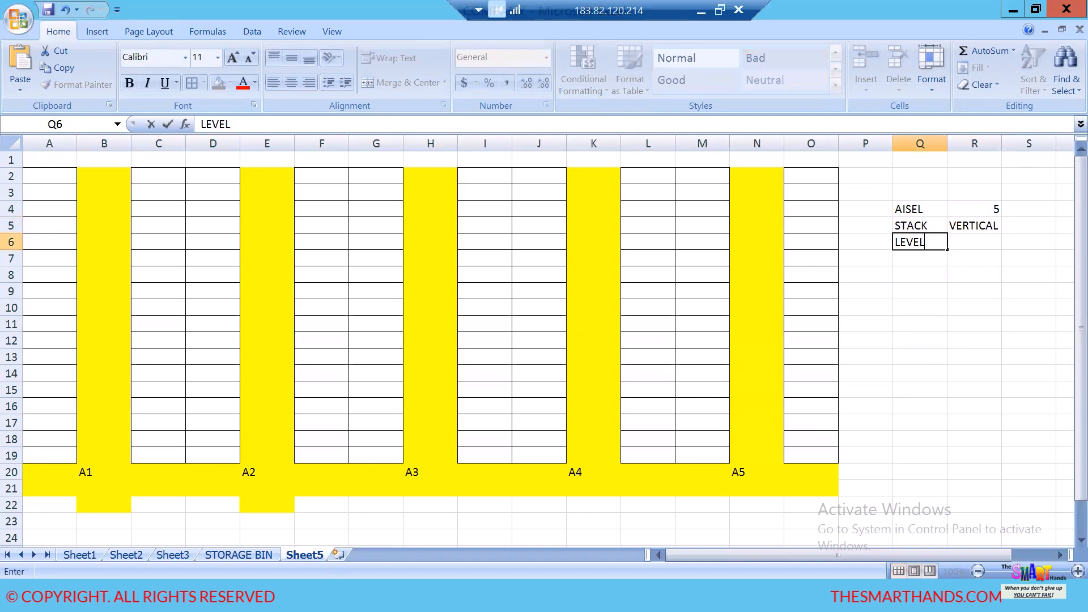
- Switch to Chrome and search Google for "AISEL STACK AND LEVEL IN WAREHOUSE"
click(227, 595)
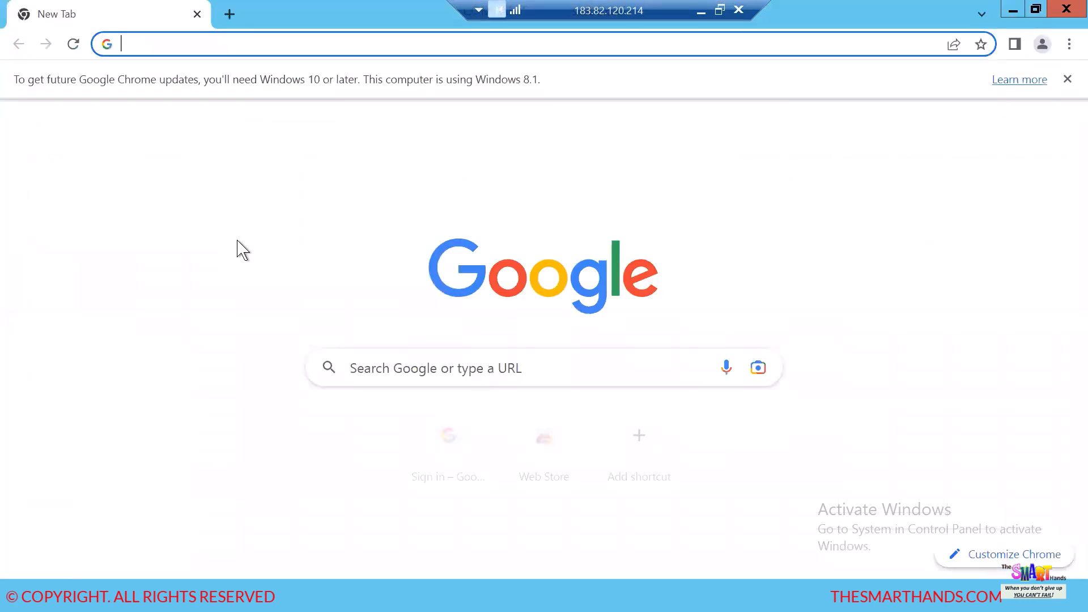
click(401, 365)
text(A)
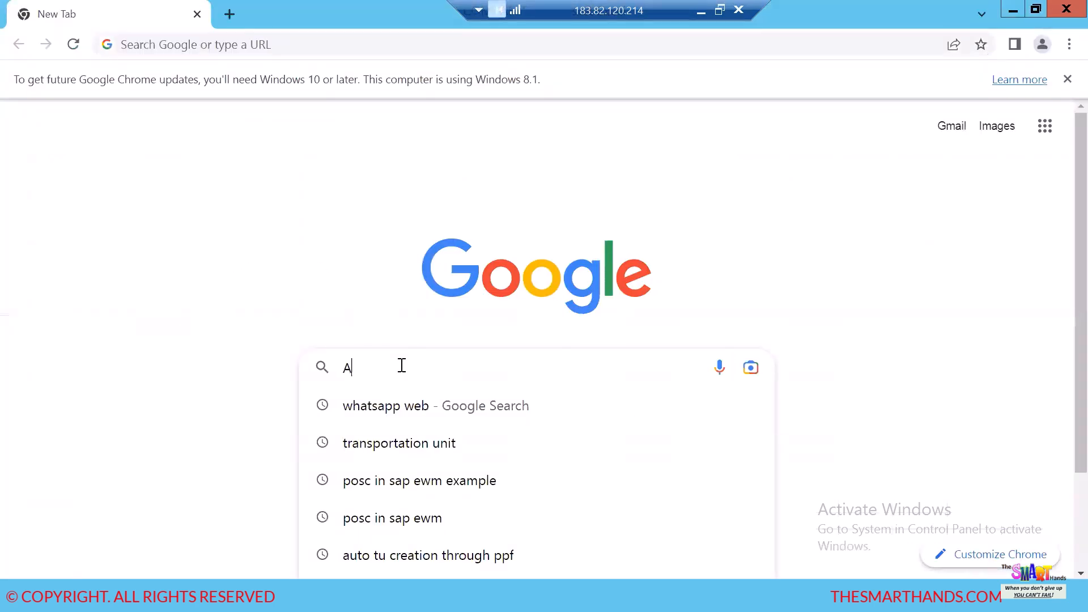
text(ISEL )
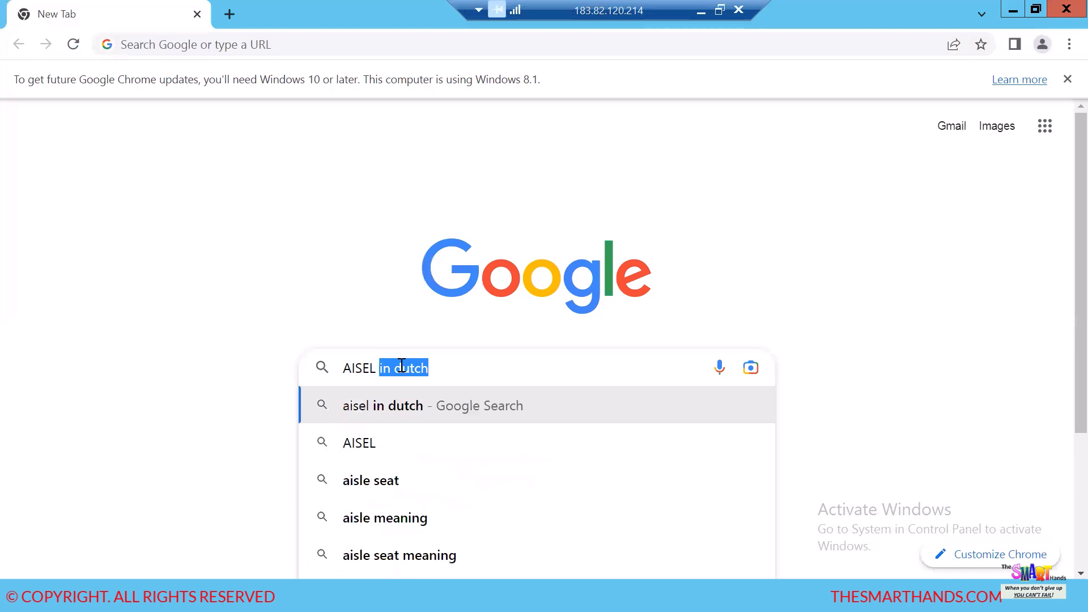
text(STACK AND )
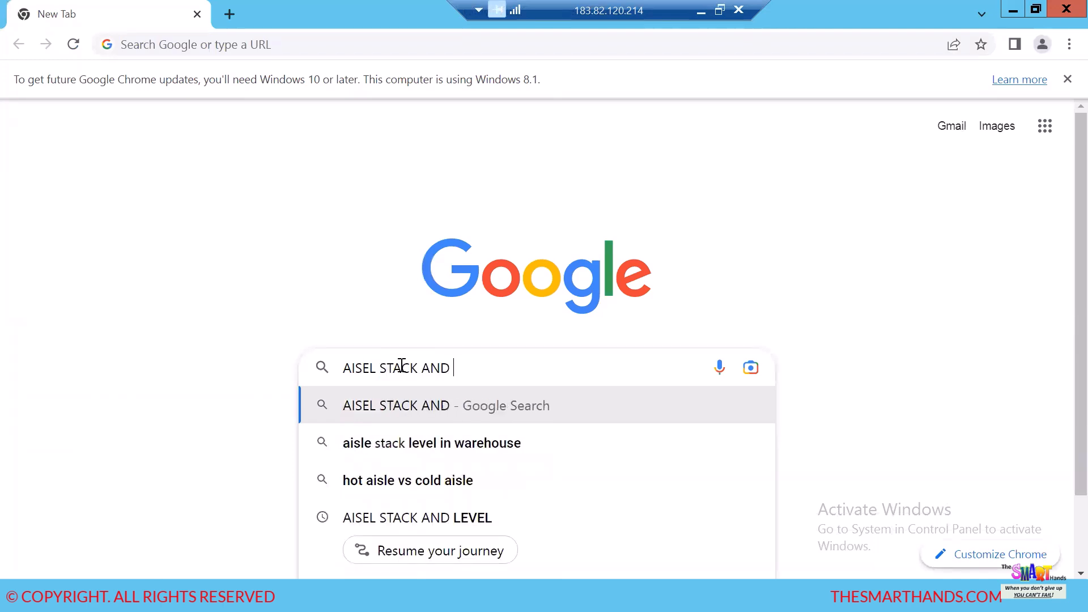
text(LEVEL )
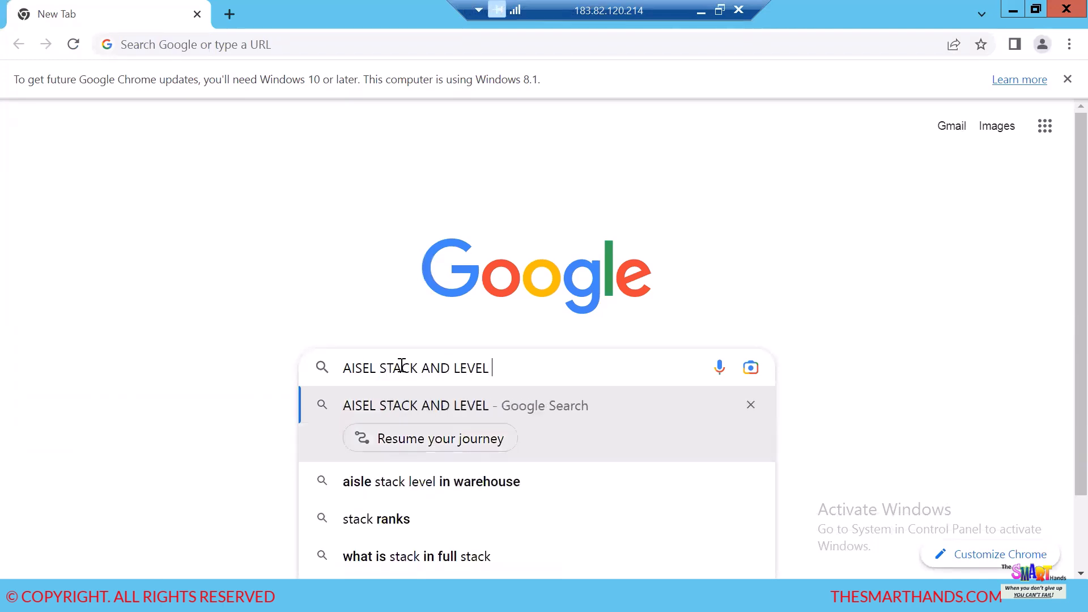
text(IN WAREHOUSE)
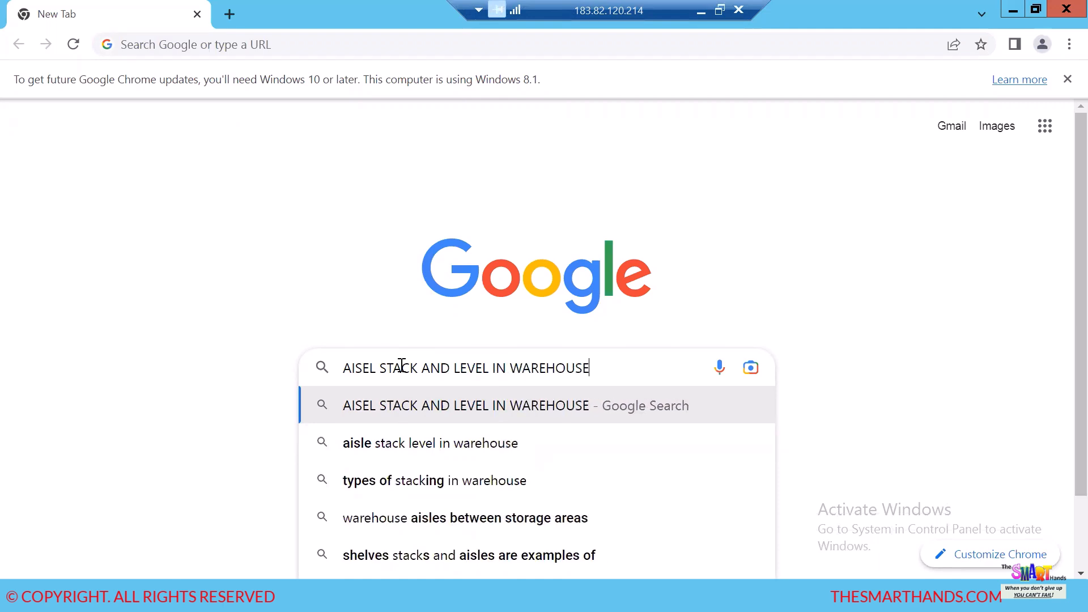
key(Return)
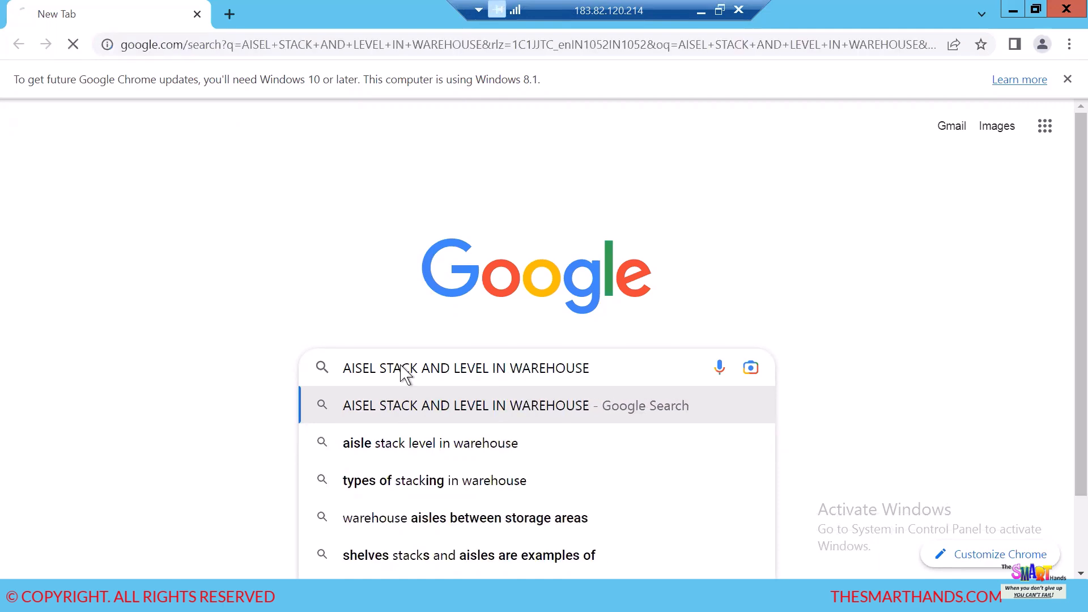
- Show the image results, open the Mindset Consulting bin sorting sequence diagram and browse its source article on SAP EWM functions
click(118, 199)
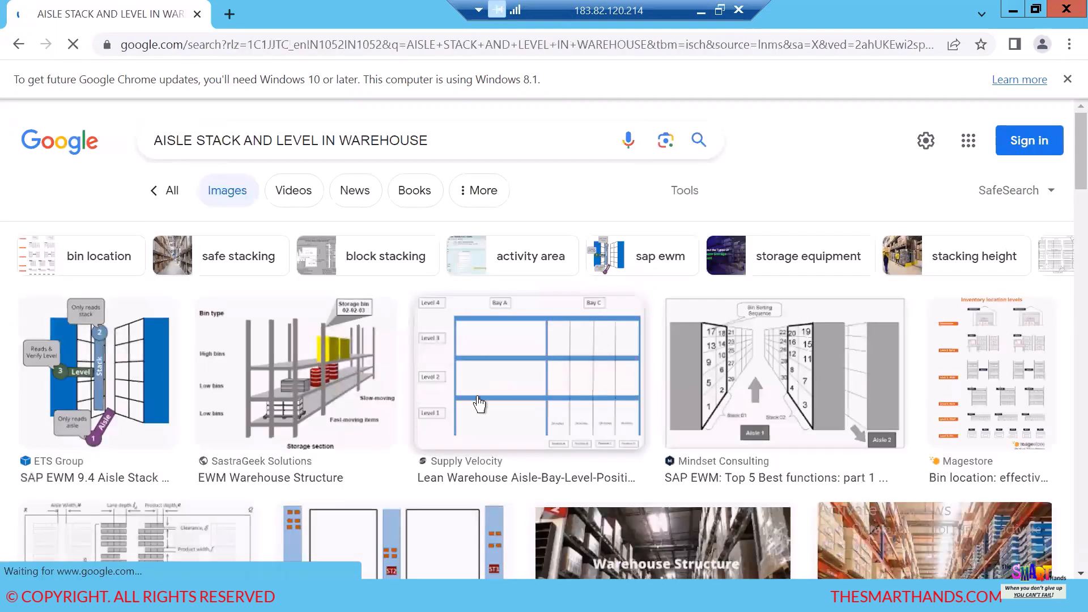
scroll(479, 403, down, 2)
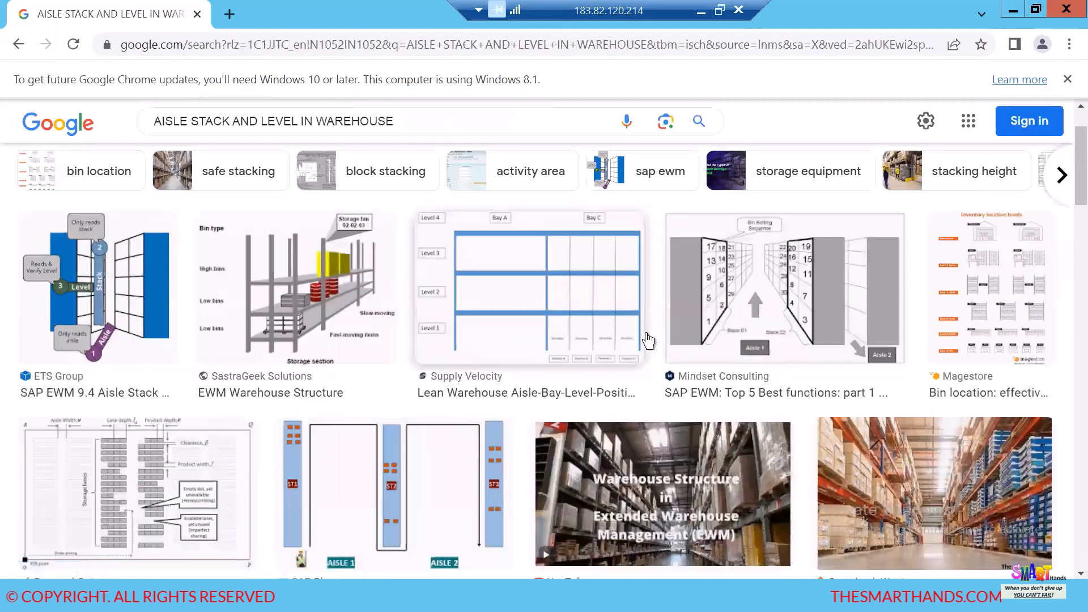
click(741, 308)
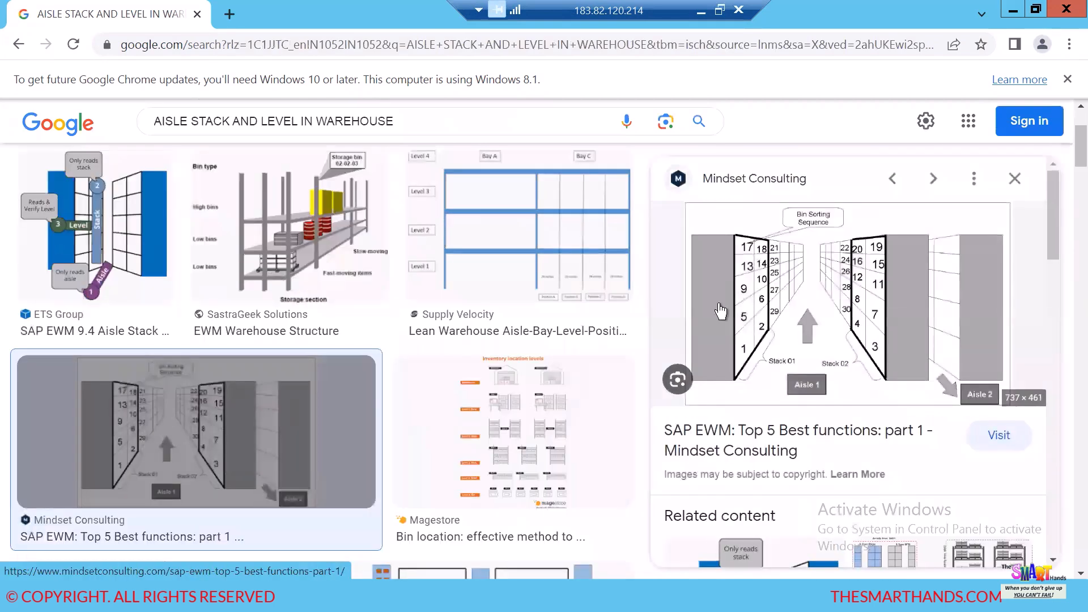
click(844, 333)
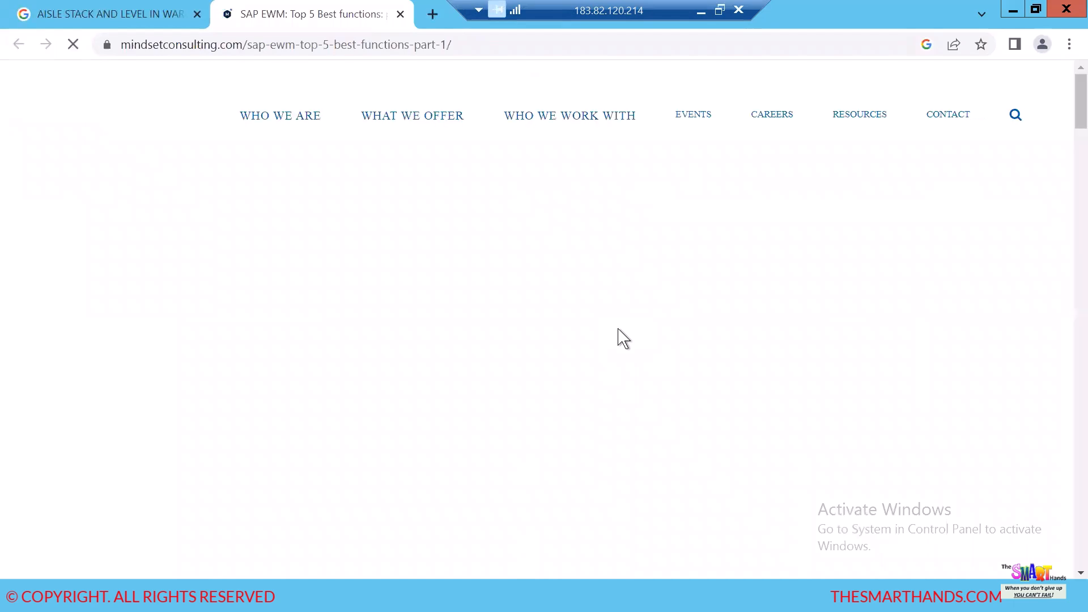
scroll(638, 318, down, 15)
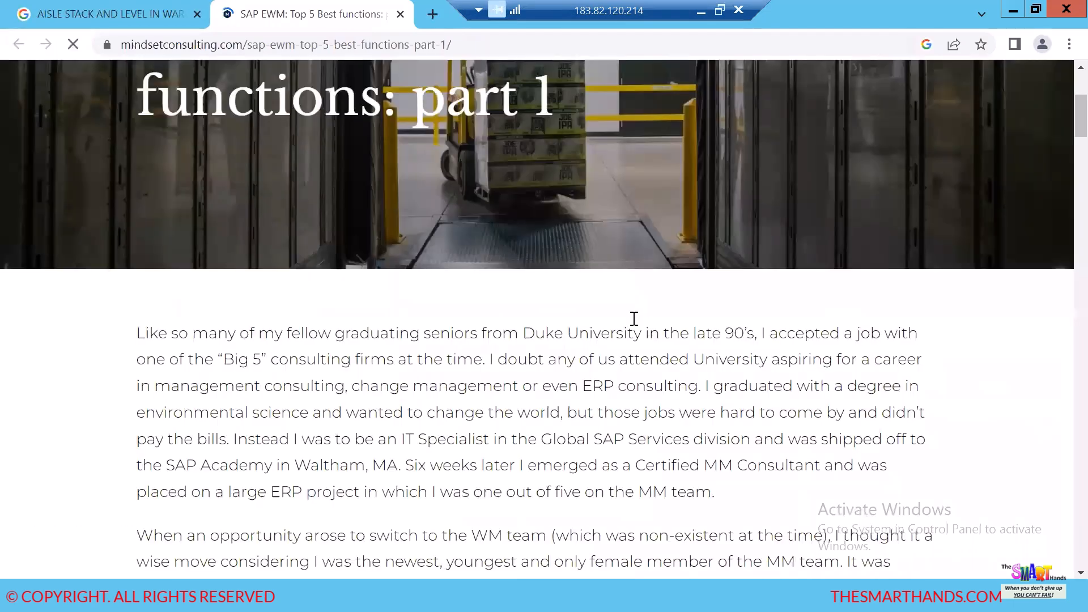
scroll(638, 328, down, 20)
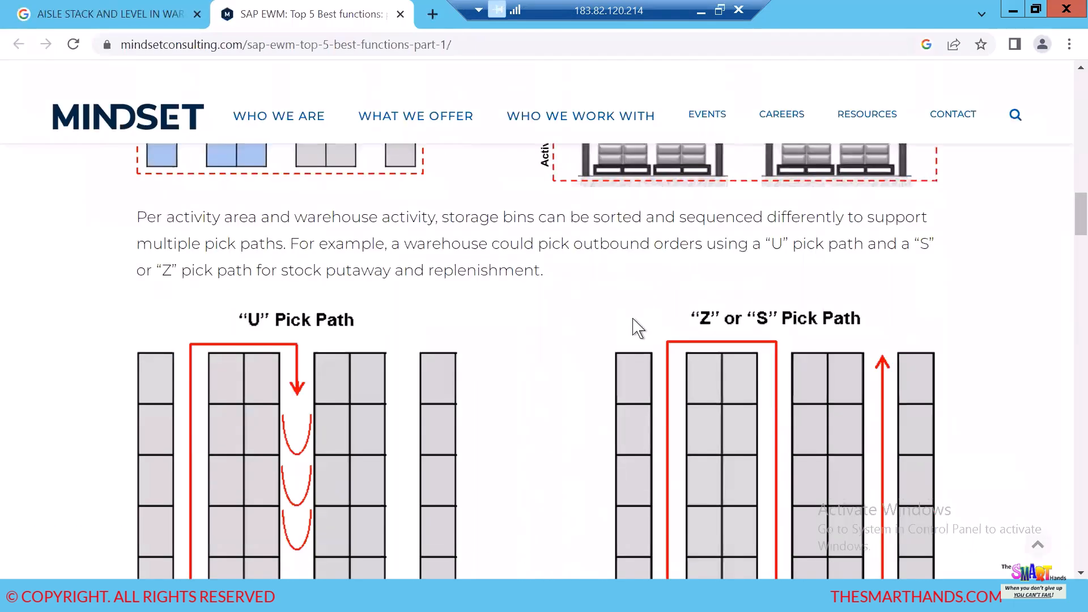
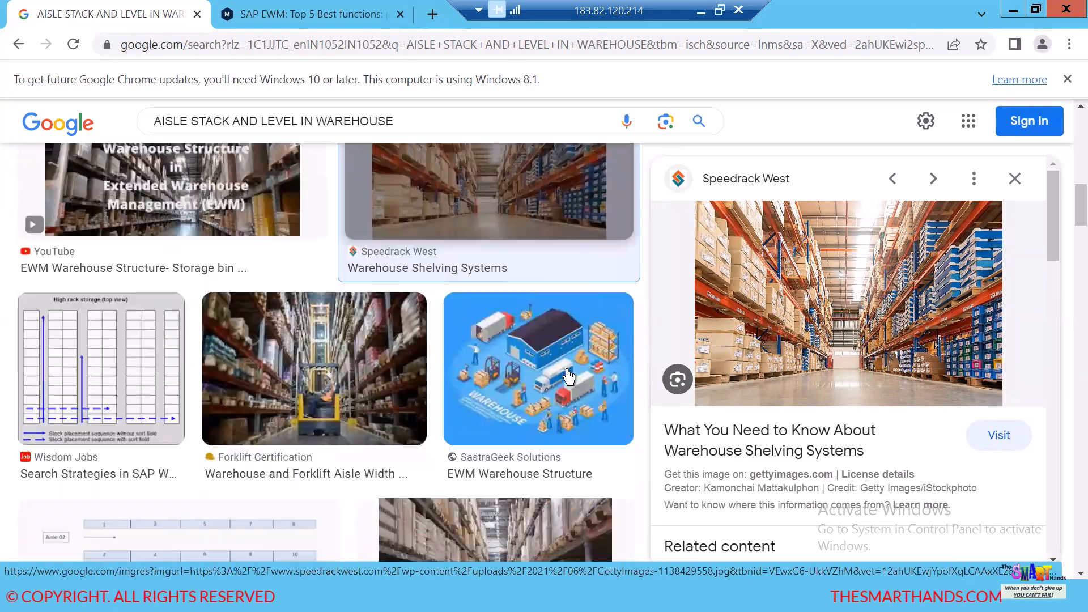
- Browse the warehouse image results, previewing the Abbott Storage Systems, A-Lined Handling Systems and Shelving Blog aisle photos
scroll(522, 376, down, 3)
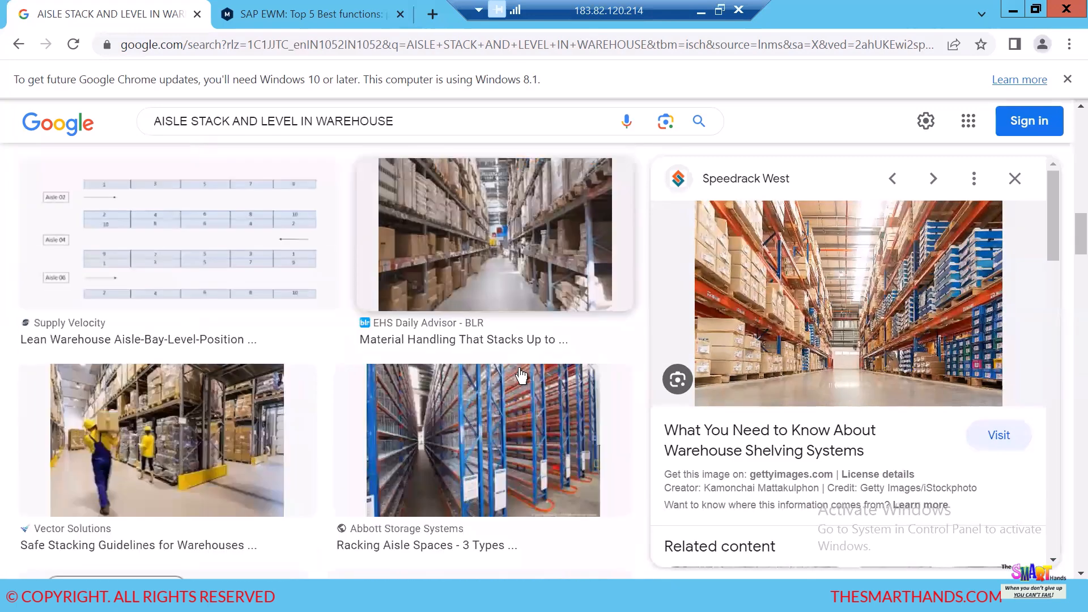
scroll(505, 385, down, 2)
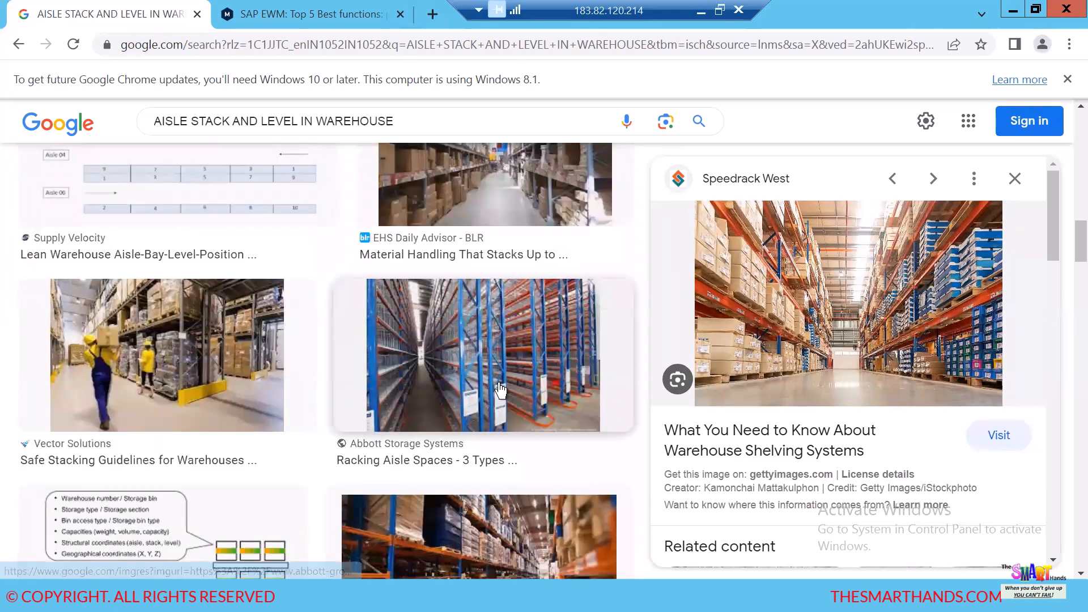
click(501, 390)
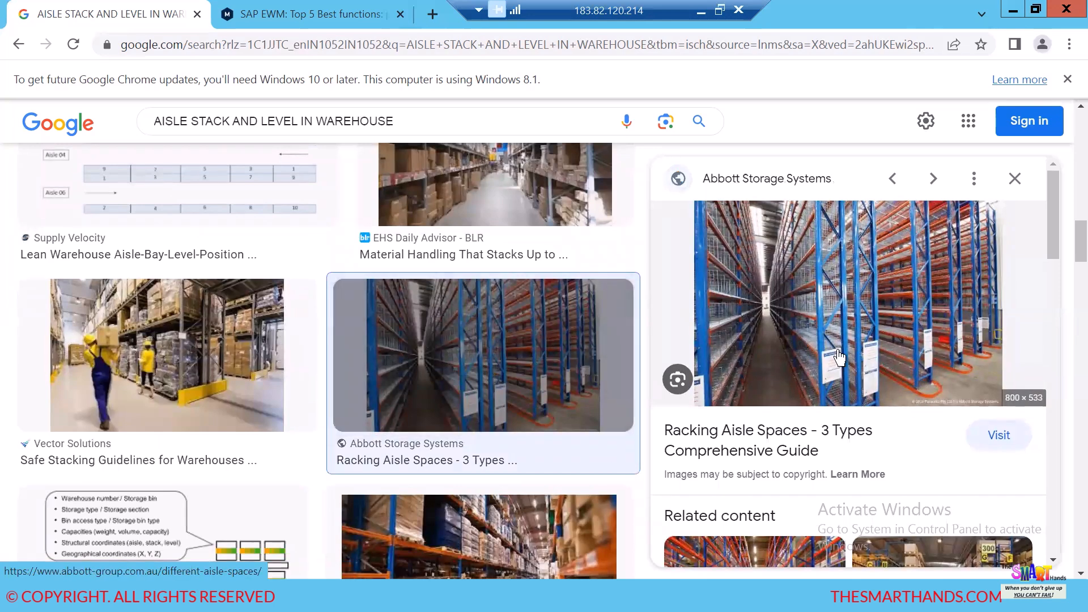
scroll(560, 372, down, 4)
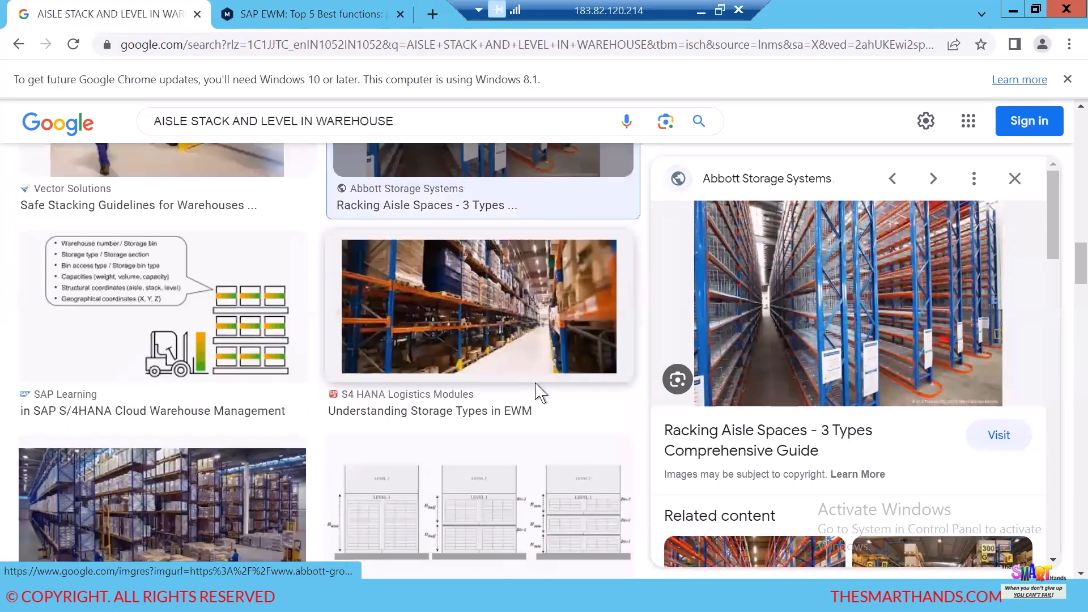
scroll(814, 362, down, 3)
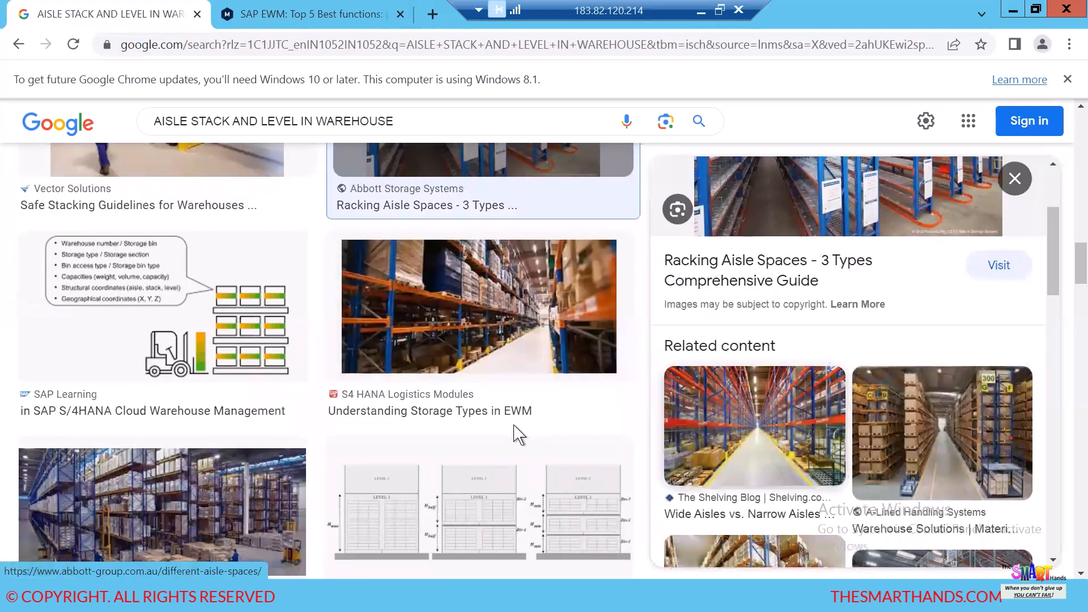
click(942, 453)
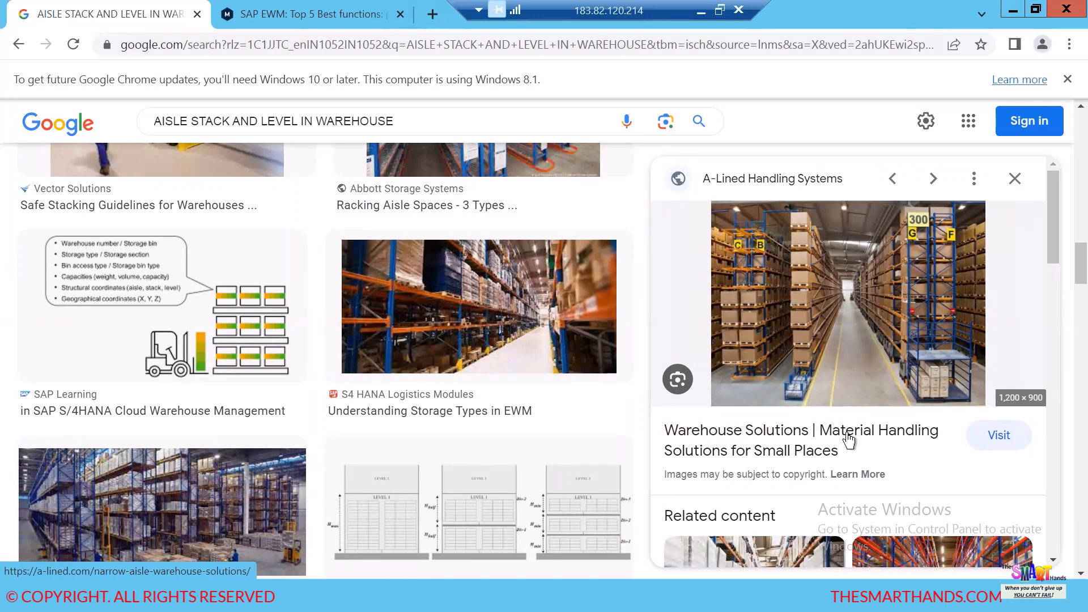
scroll(839, 411, down, 5)
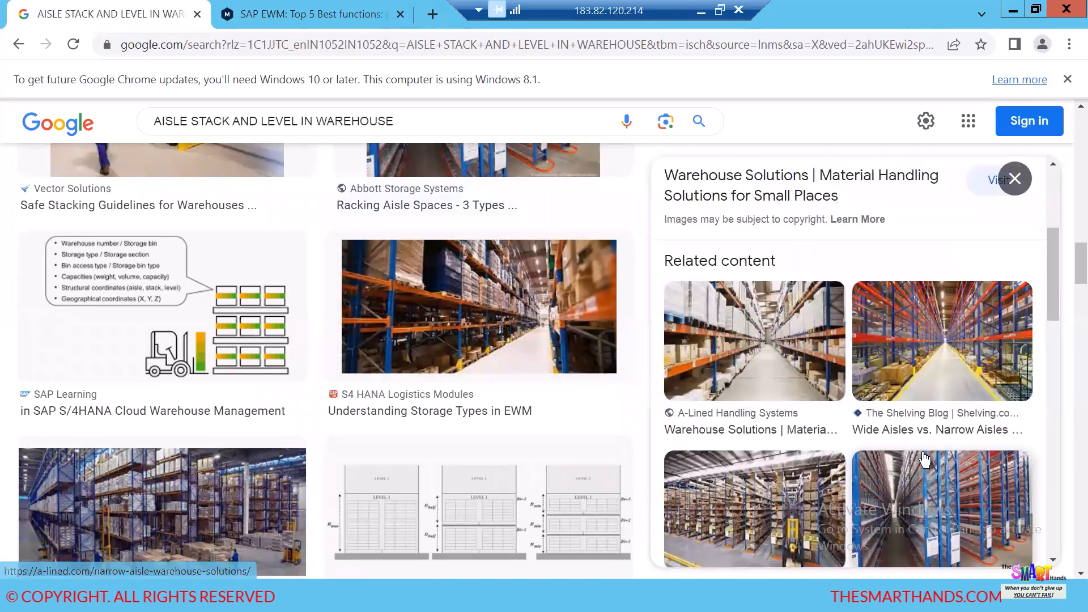
click(942, 377)
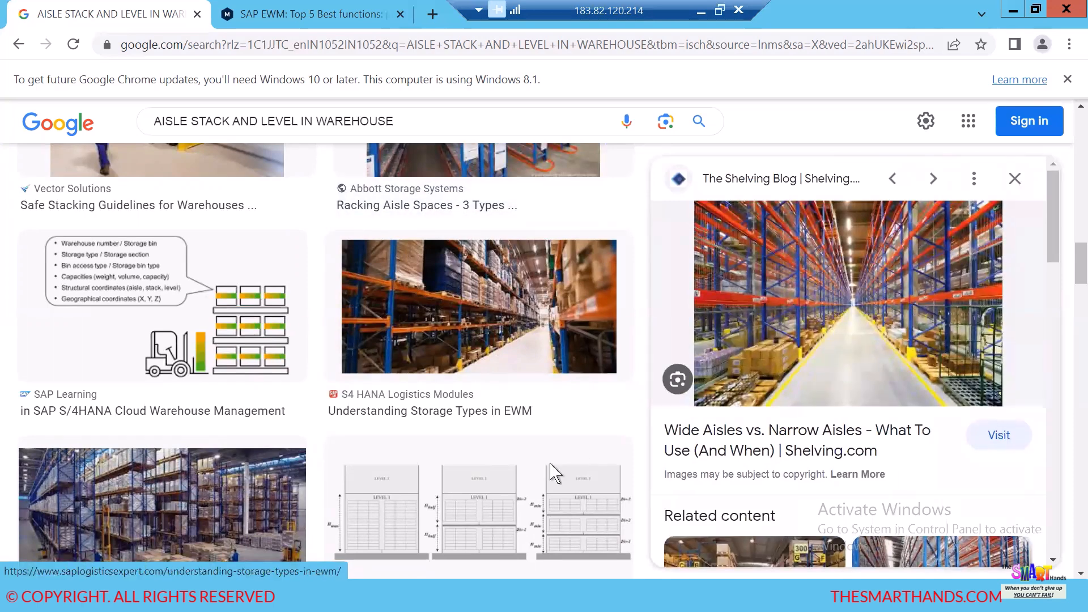
- Switch to Excel and set the STACK count in R5 and the LEVEL count in R6 to 5
key(alt+Tab)
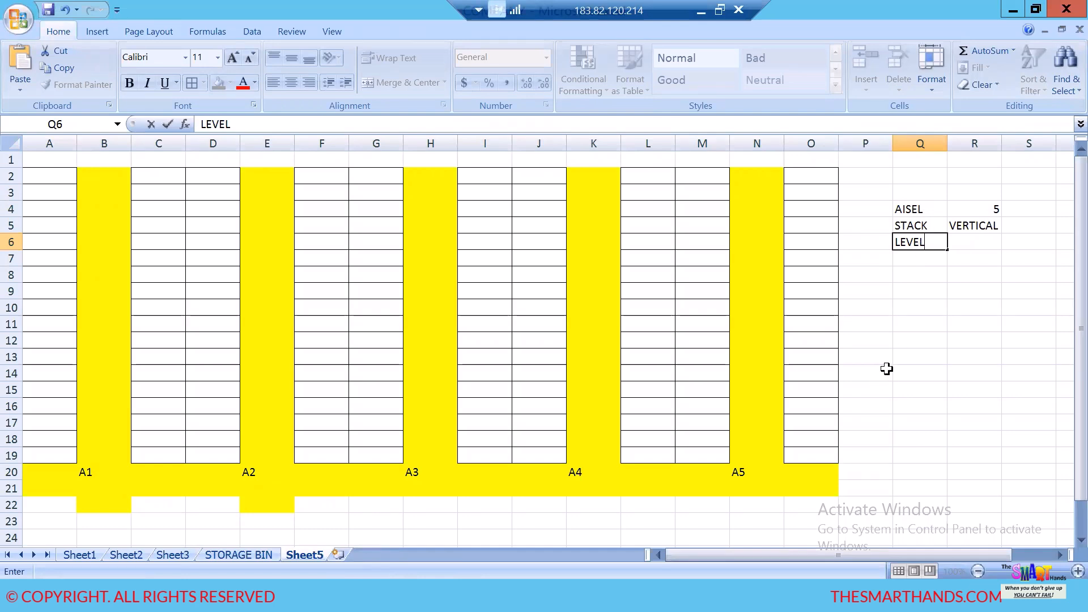
scroll(887, 369, down, 1)
scroll(887, 369, up, 1)
click(915, 309)
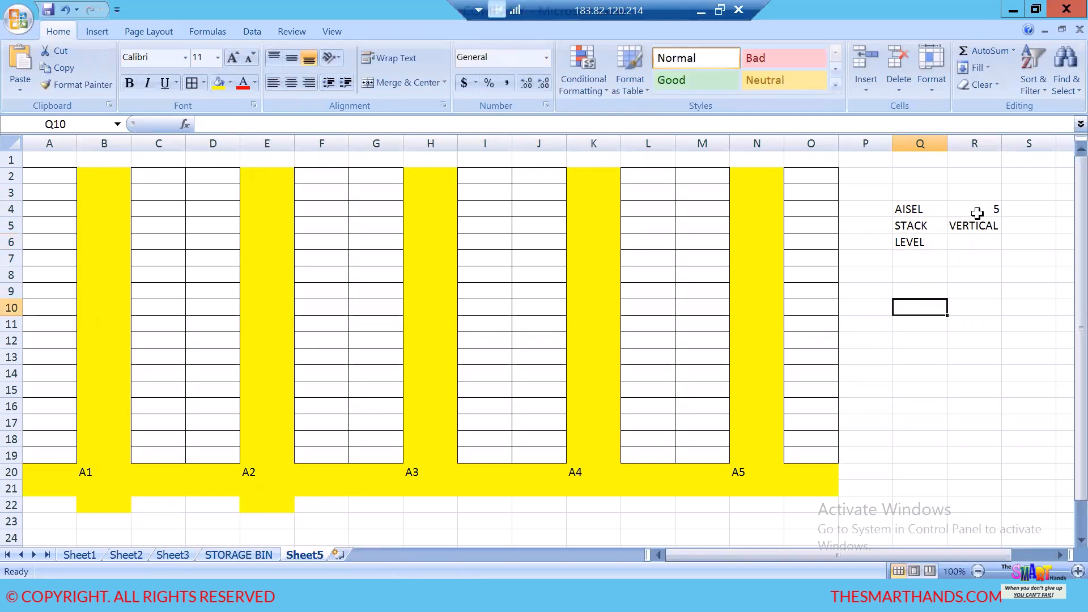
click(978, 213)
click(992, 224)
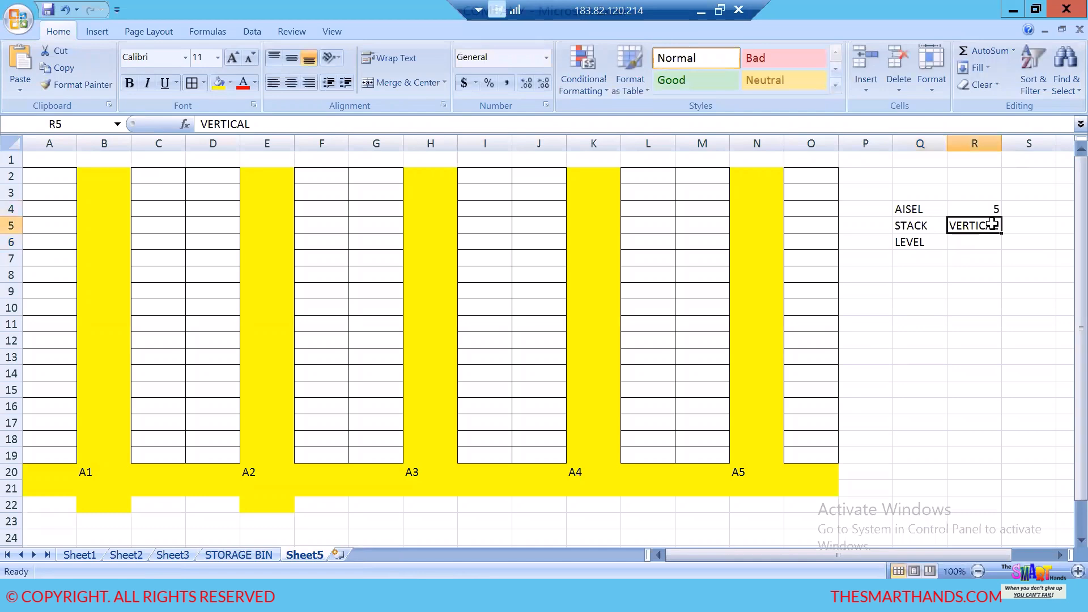
key(Delete)
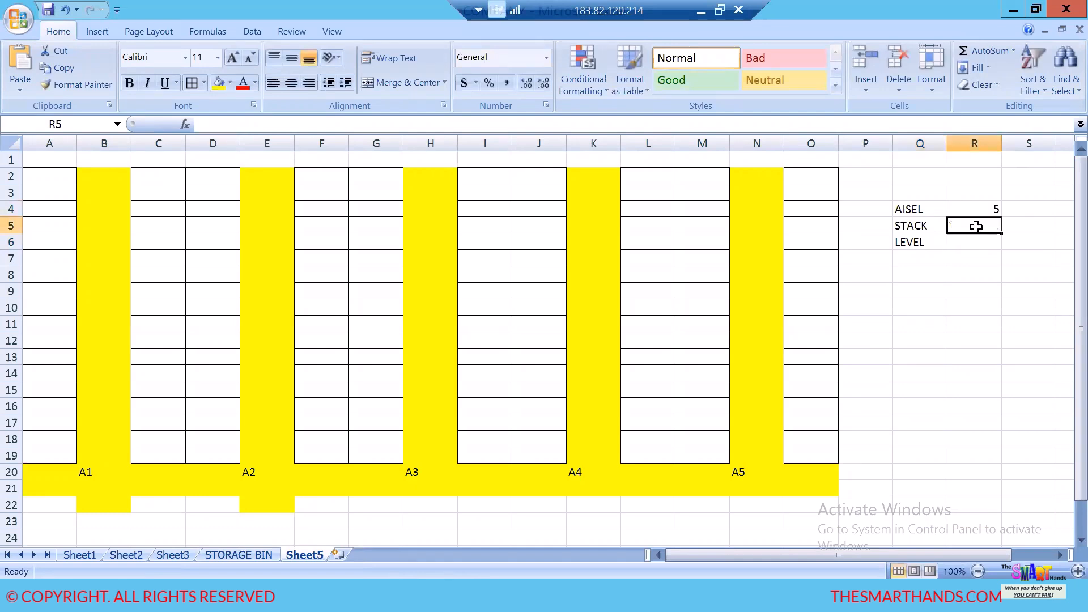
text(5)
click(966, 239)
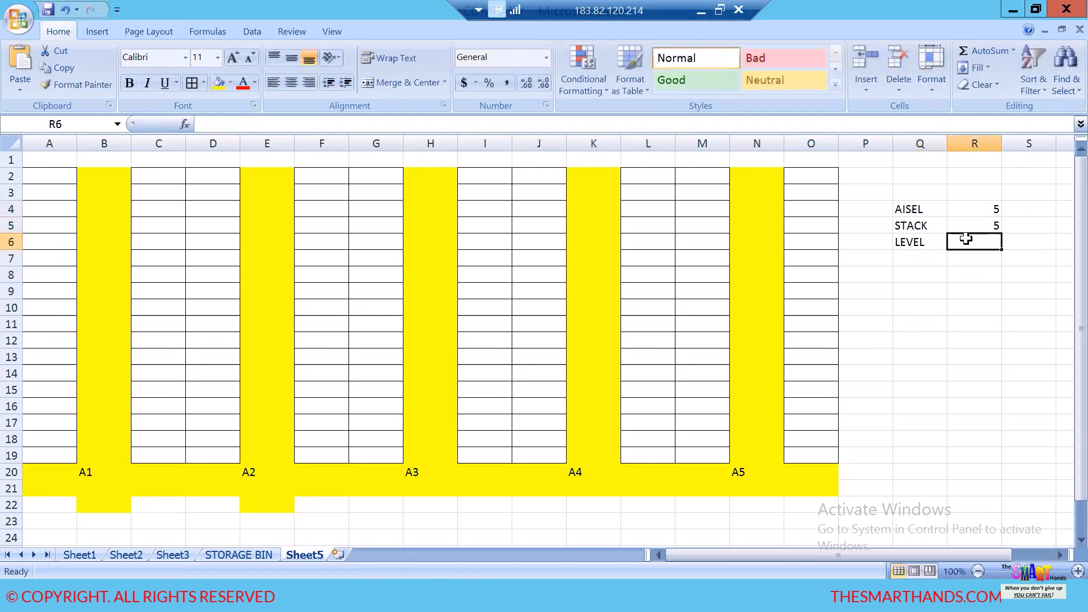
text(5)
click(956, 320)
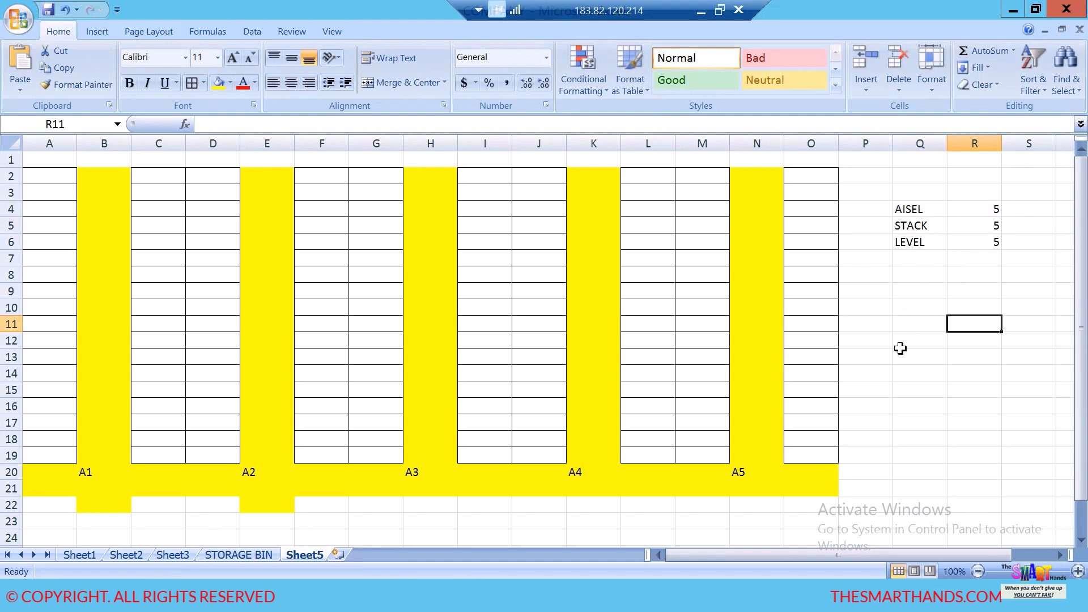
- Enter 125 in R10 as the total number of bins for the aisle, stack and level counts
click(924, 308)
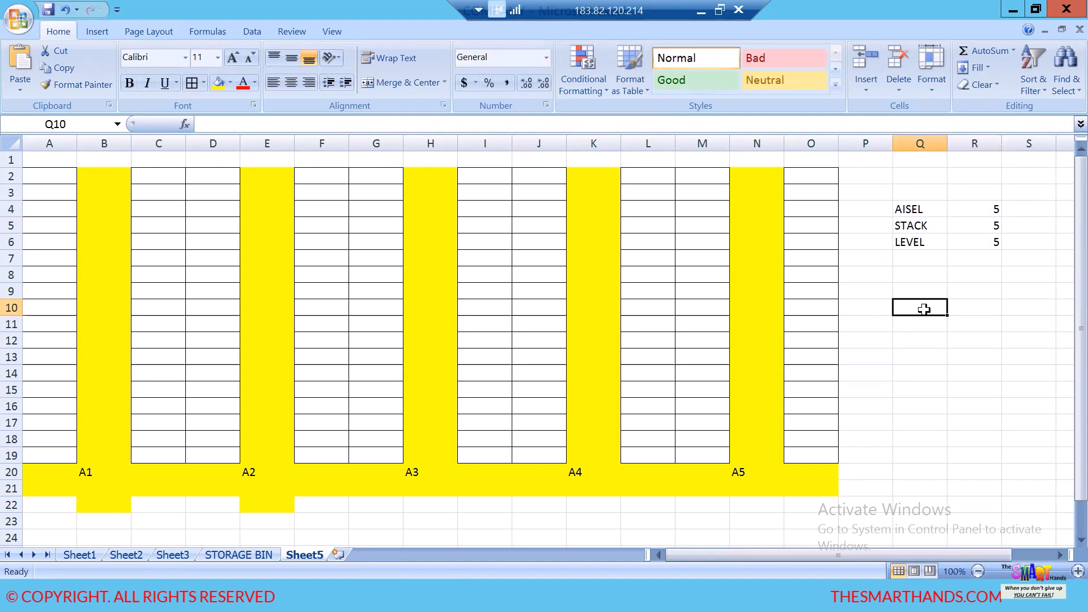
drag(911, 211, 971, 234)
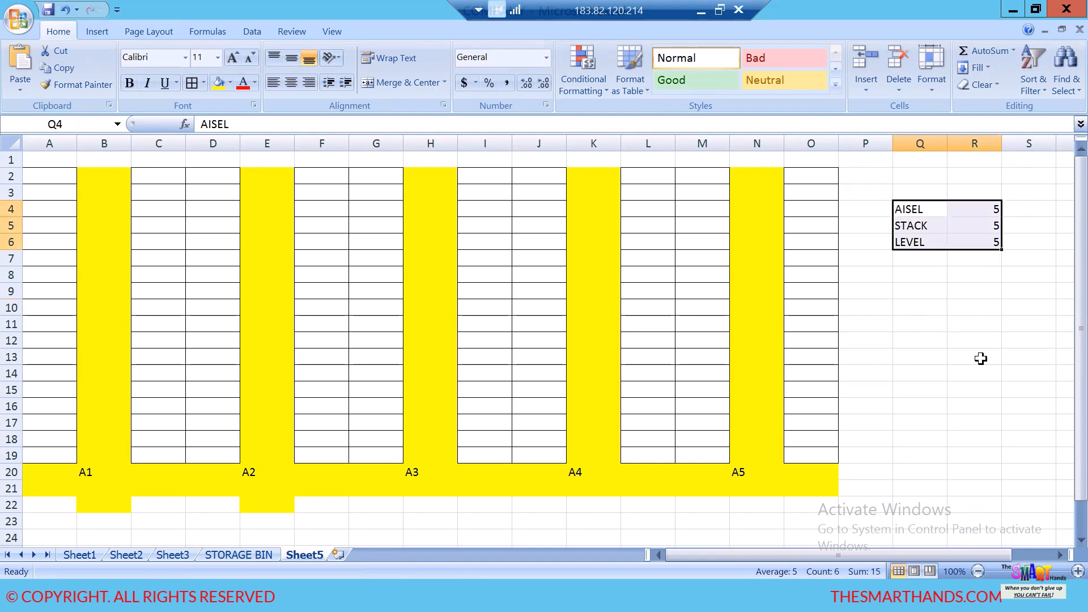
click(988, 309)
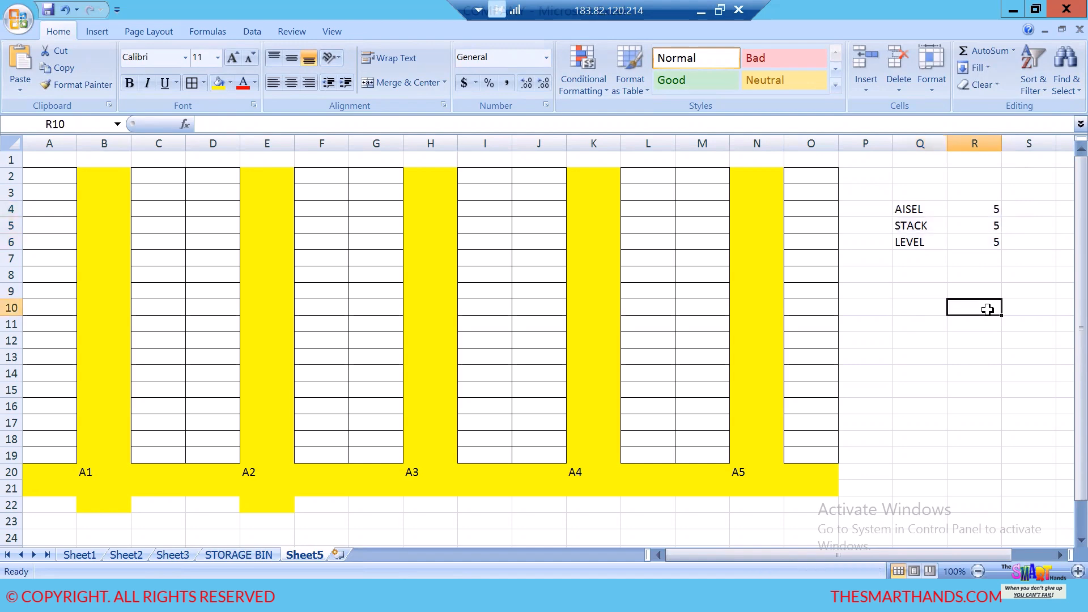
text(125)
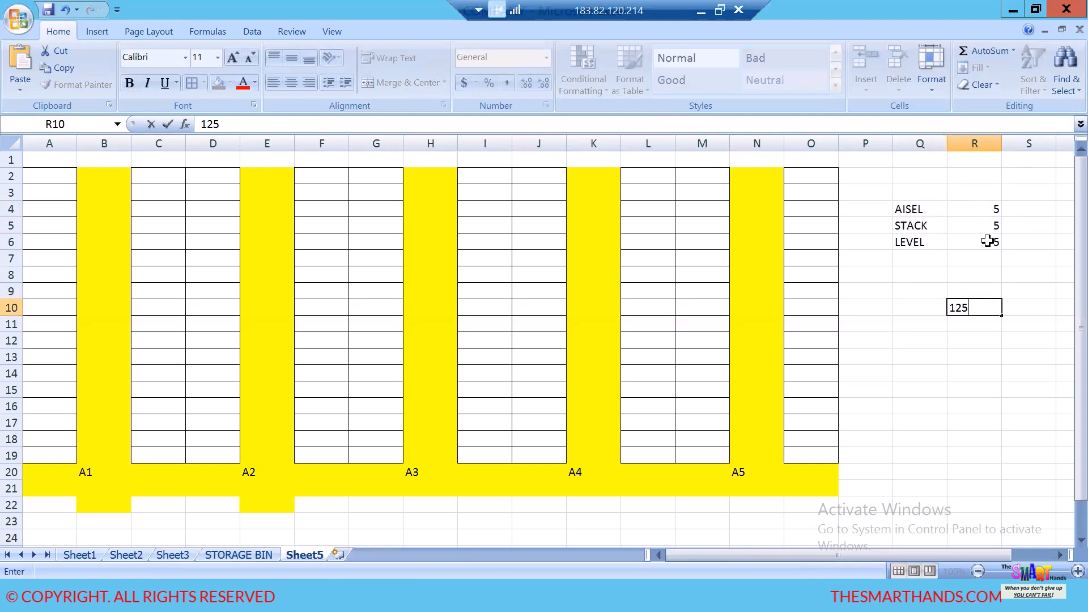
click(960, 373)
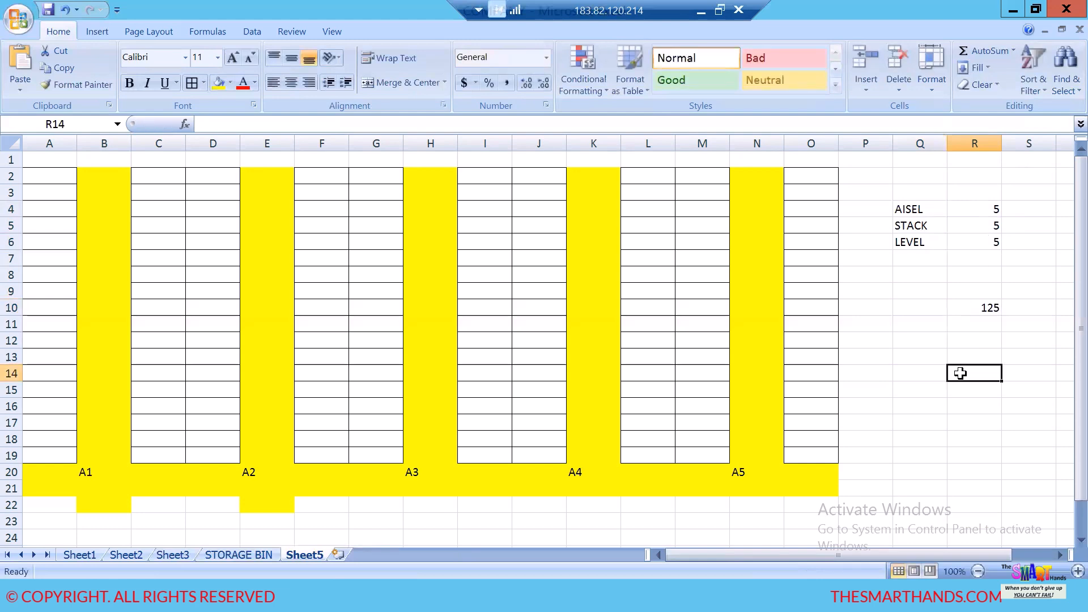
- Review the AISEL, STACK and LEVEL counts in Q4:R6 against the total in R10
click(964, 309)
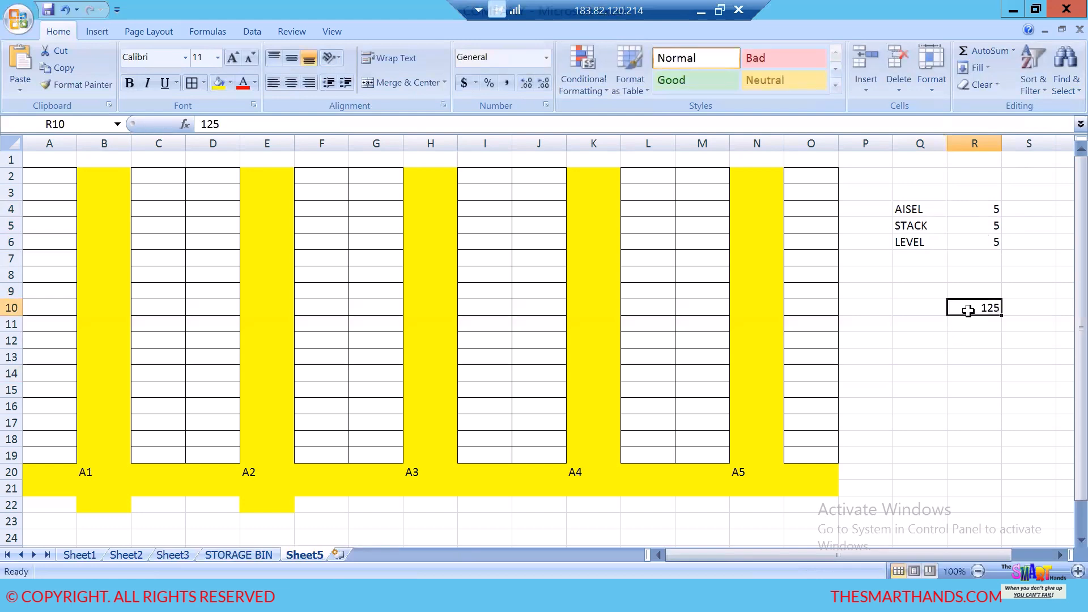
click(971, 209)
click(964, 230)
click(958, 247)
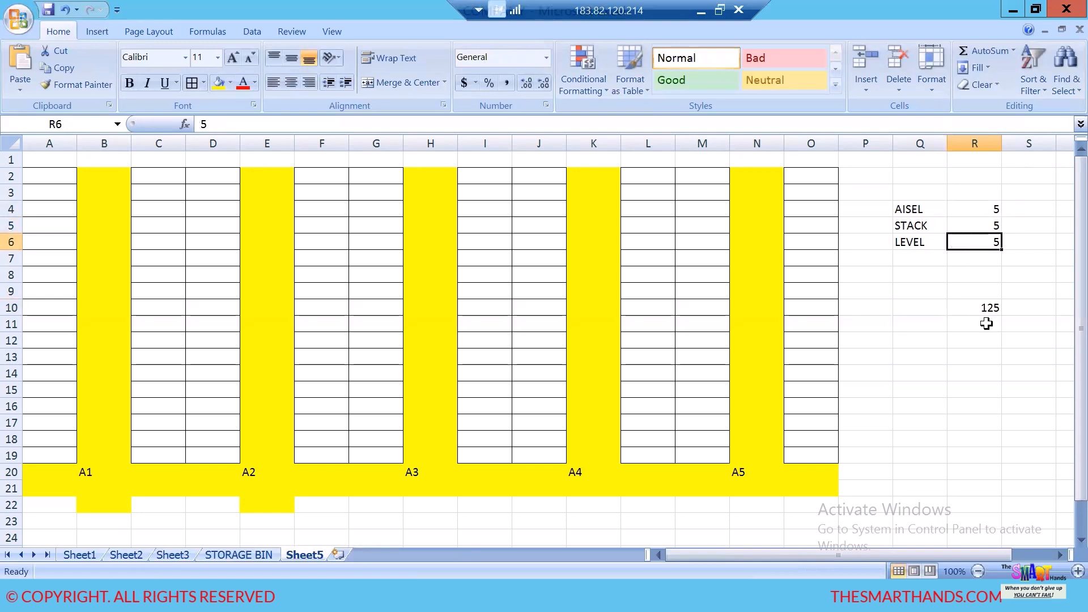
click(970, 305)
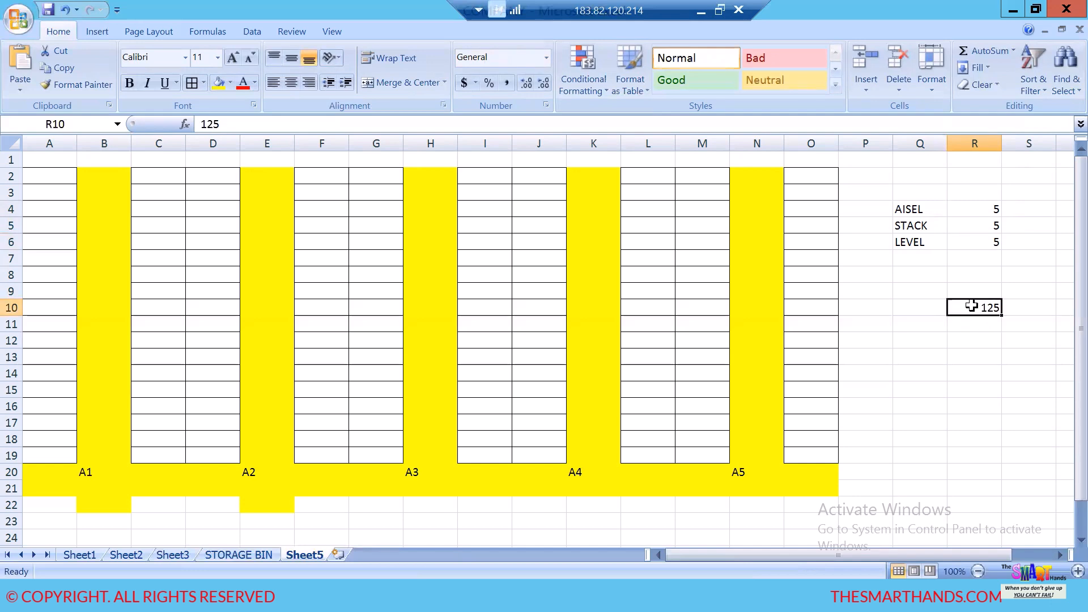
drag(907, 208, 961, 244)
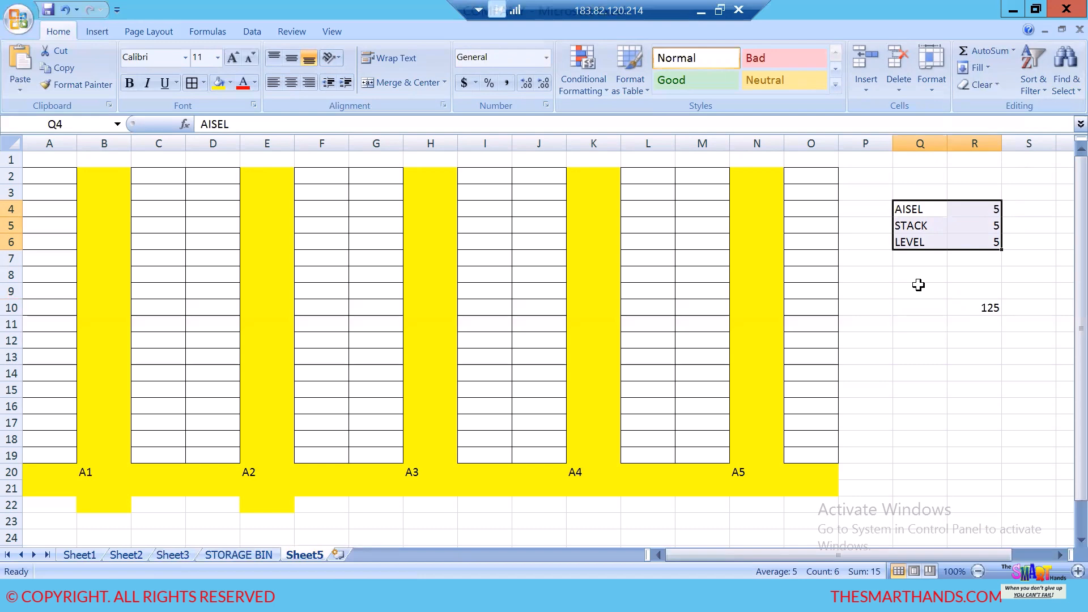
click(979, 308)
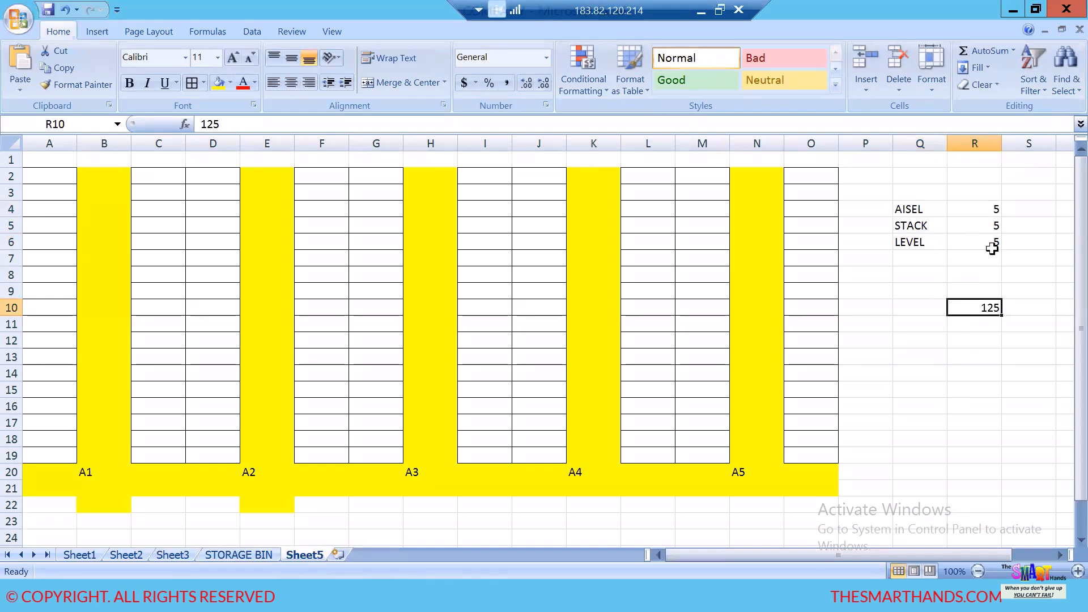
- Set the AISEL, STACK and LEVEL counts in R4, R5 and R6 to 10 each
click(990, 209)
text(10)
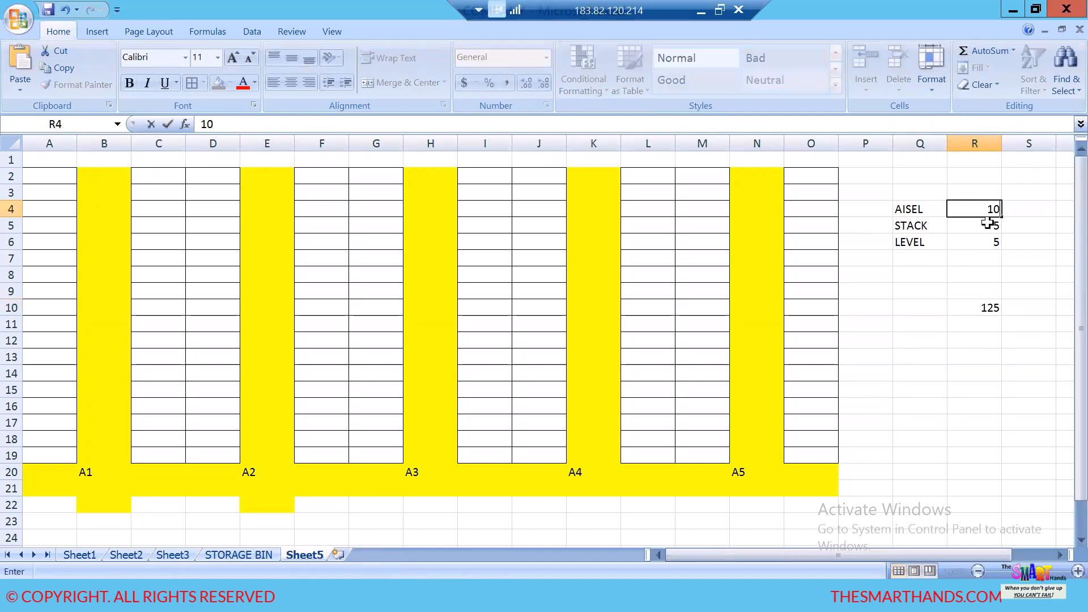
click(987, 224)
text(10)
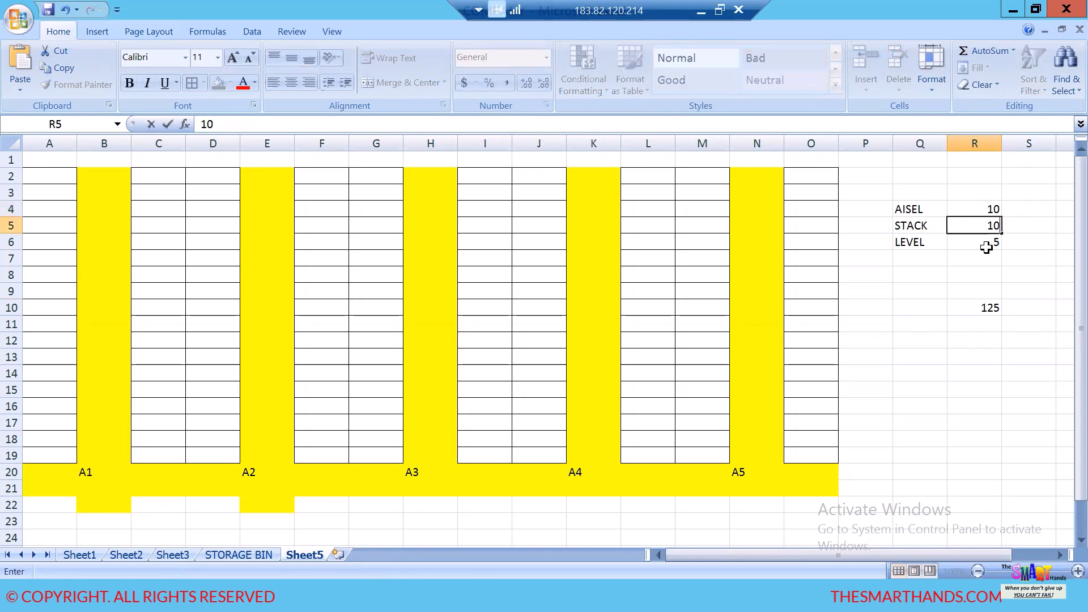
click(989, 244)
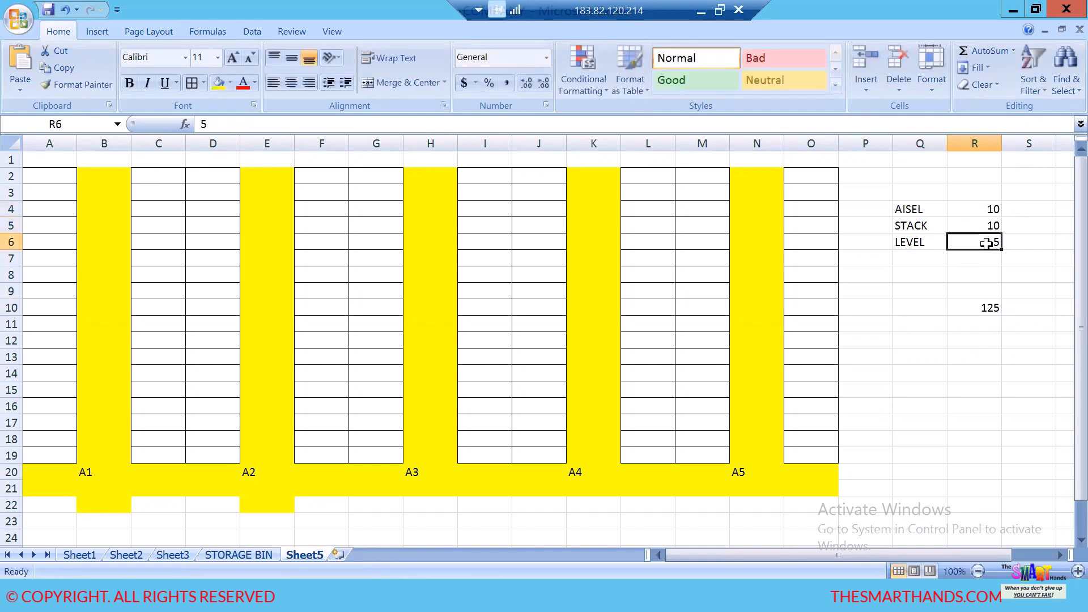
text(10)
- Set the total bin count in R10 to 1000
click(983, 314)
key(BackSpace)
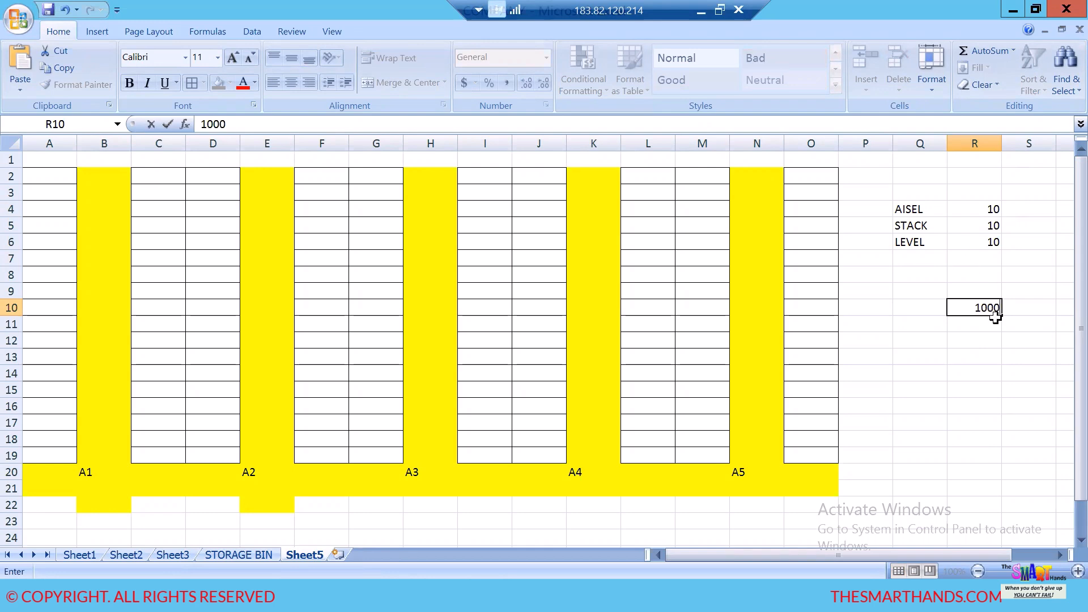
click(1001, 373)
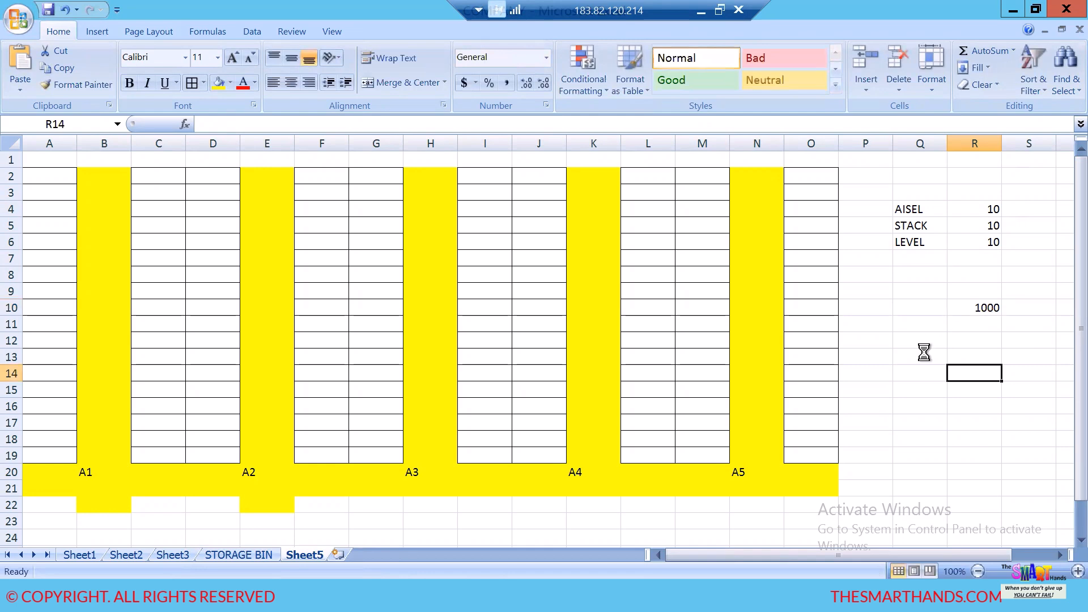
- Switch to SAP, leave the storage bin types view and open the Define Storage Bin Identifiers for Storage Bin Structures activity
click(308, 599)
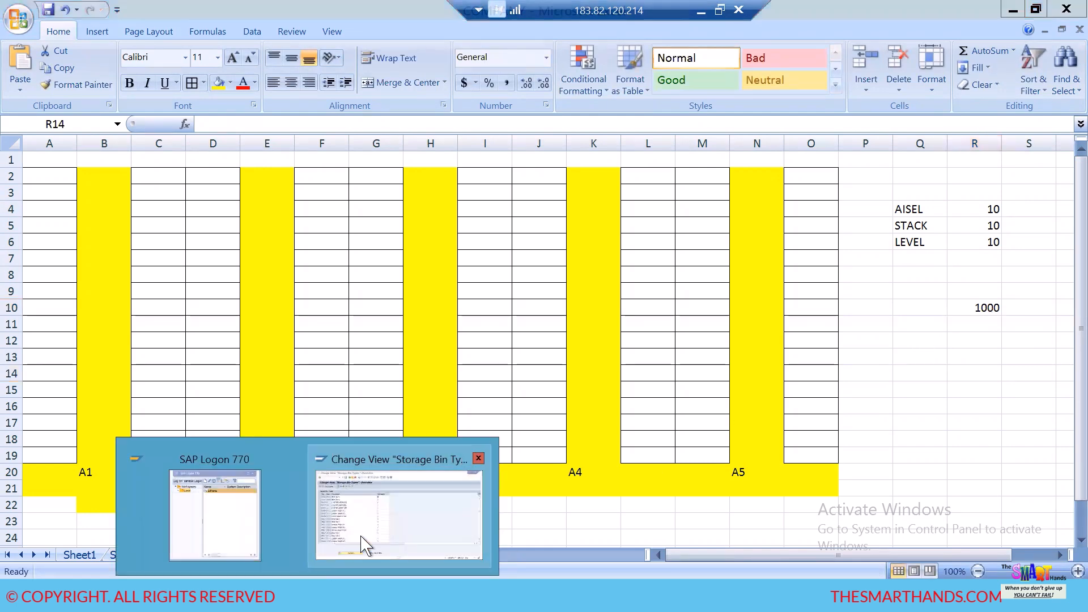
click(364, 546)
click(193, 45)
click(220, 44)
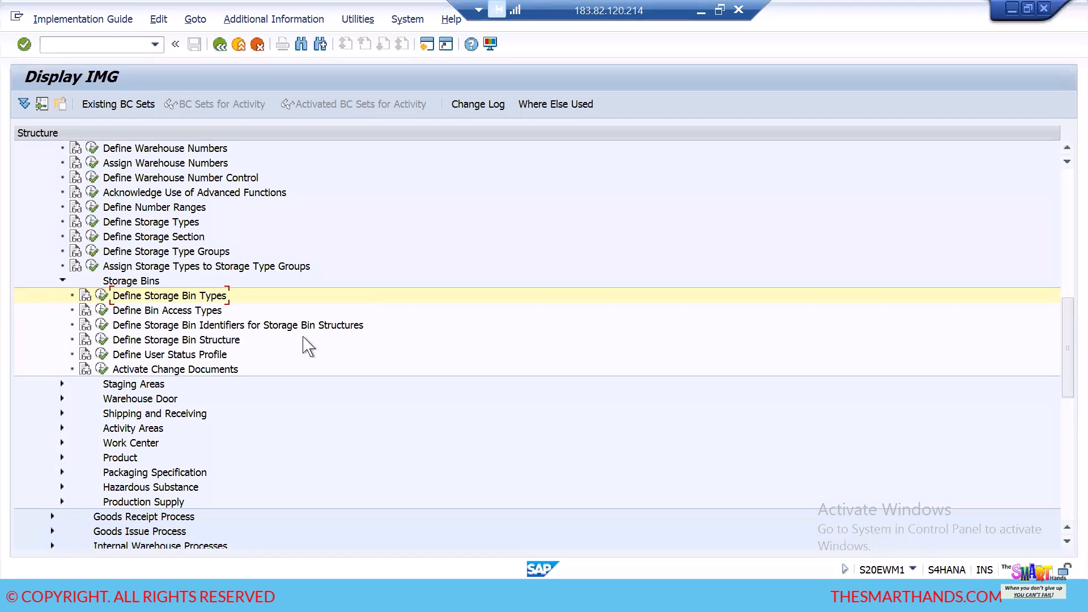
click(101, 325)
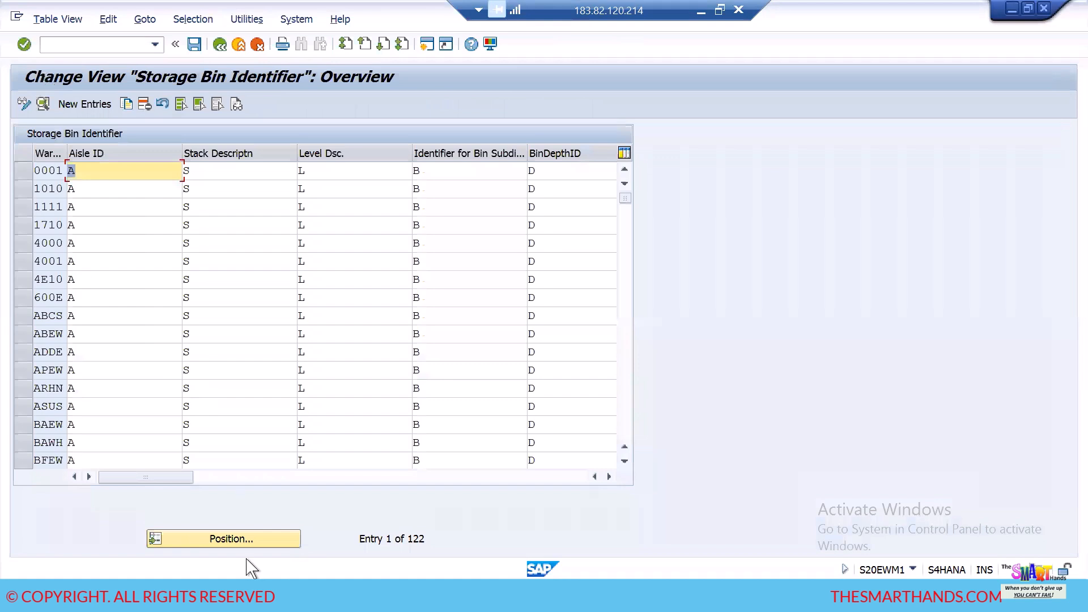
- Position the storage bin identifier table at warehouse HDEW and examine its aisle and stack identifiers
click(248, 541)
click(219, 238)
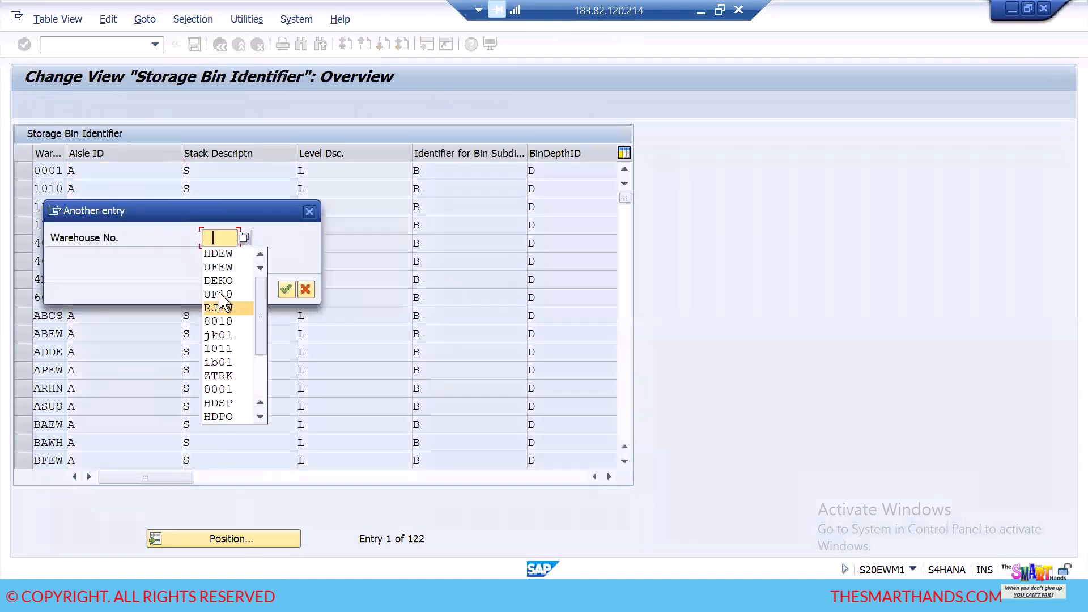
click(220, 250)
click(286, 291)
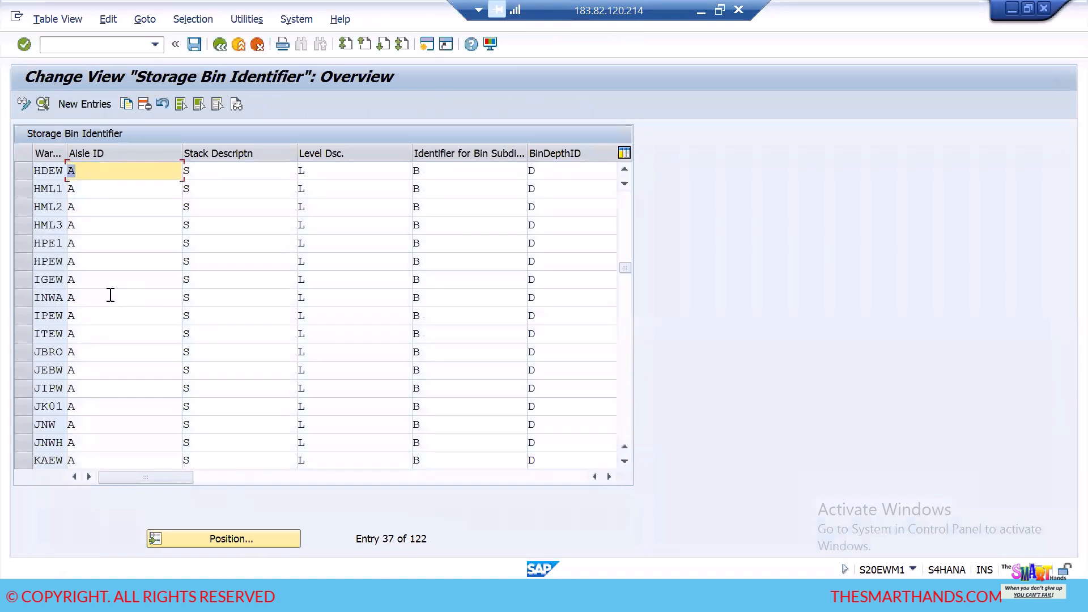
click(90, 174)
click(200, 172)
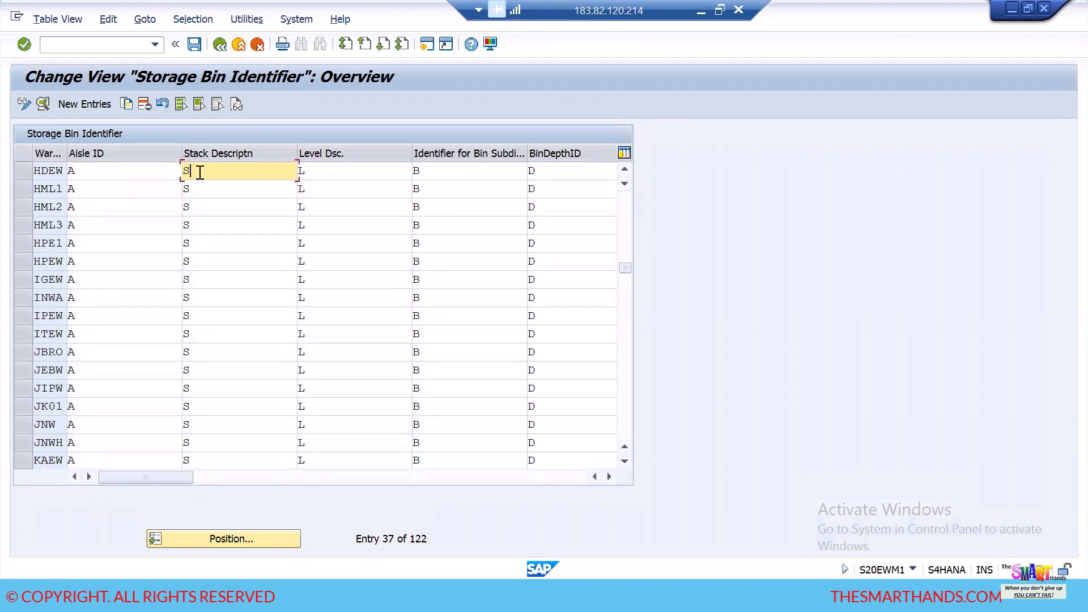
- Examine the aisle, stack, level, bin subdivision and bin depth identifiers defined for warehouse HDEW
click(323, 170)
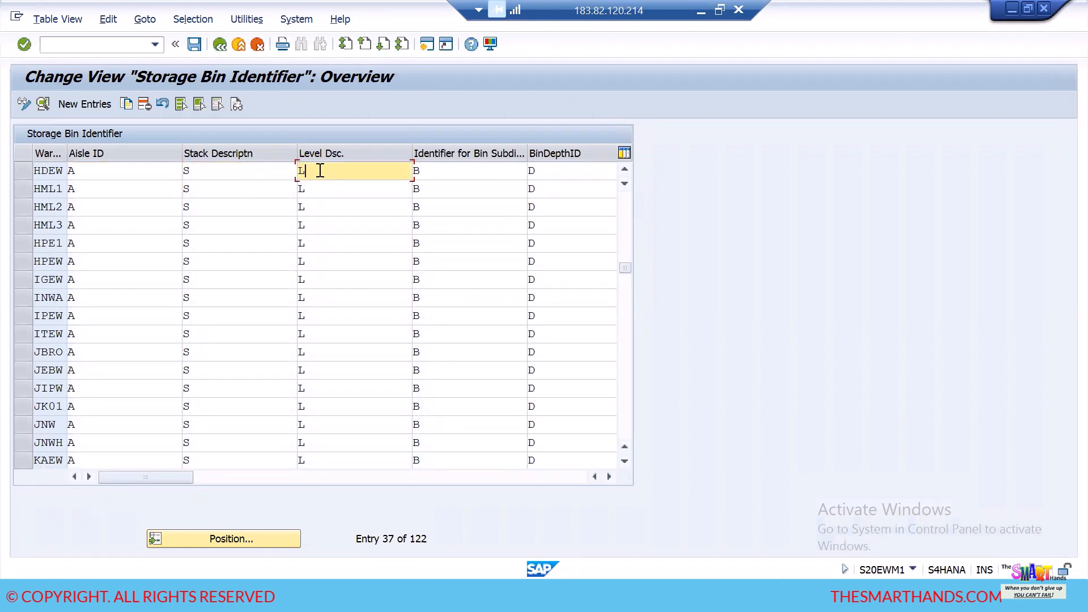
click(431, 177)
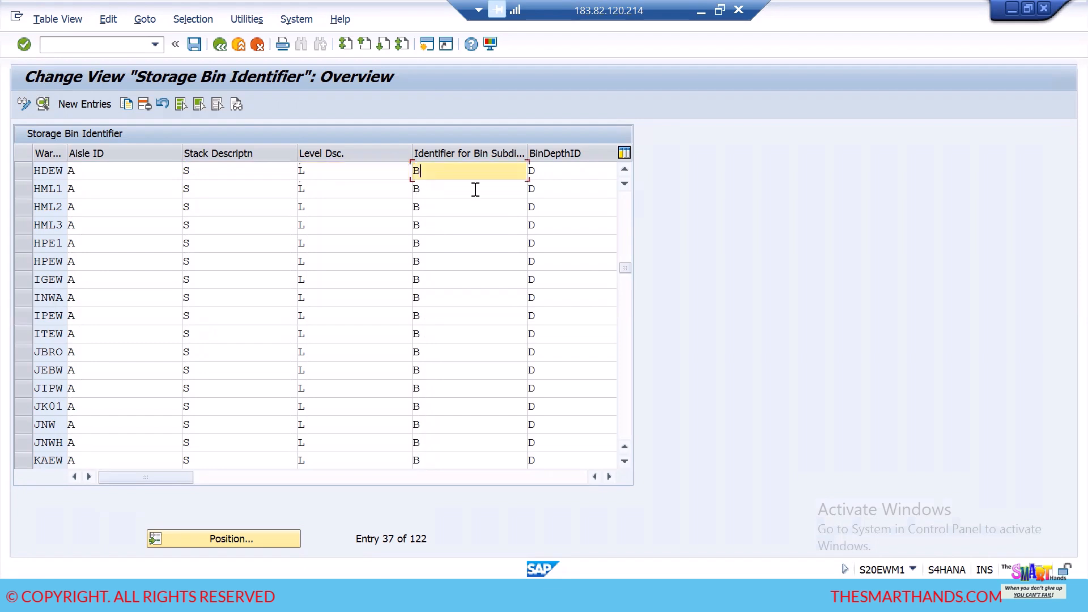
click(564, 173)
click(460, 174)
click(555, 171)
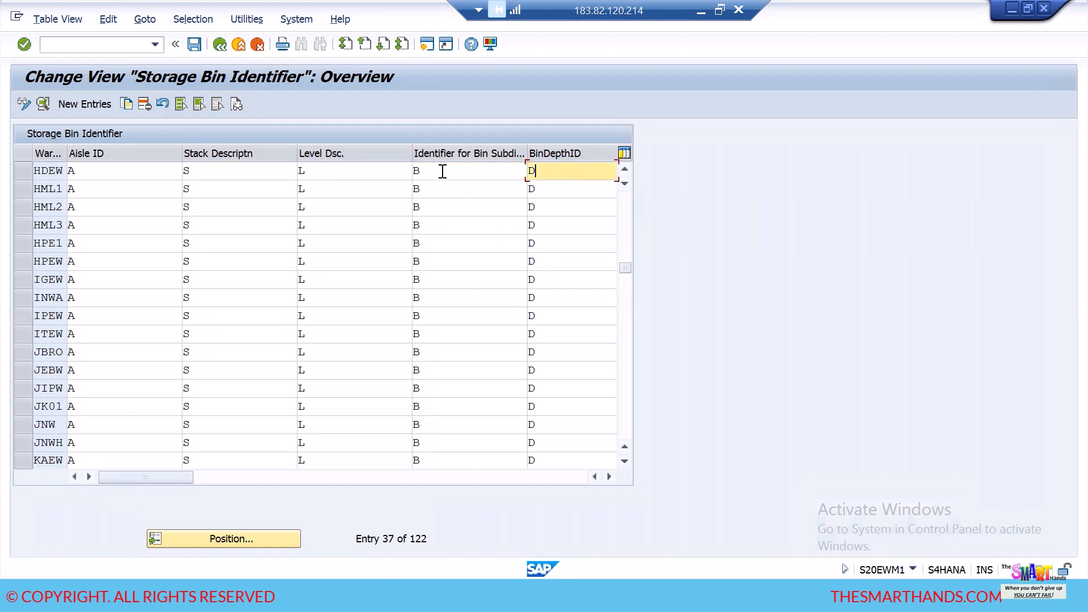
click(443, 172)
click(95, 171)
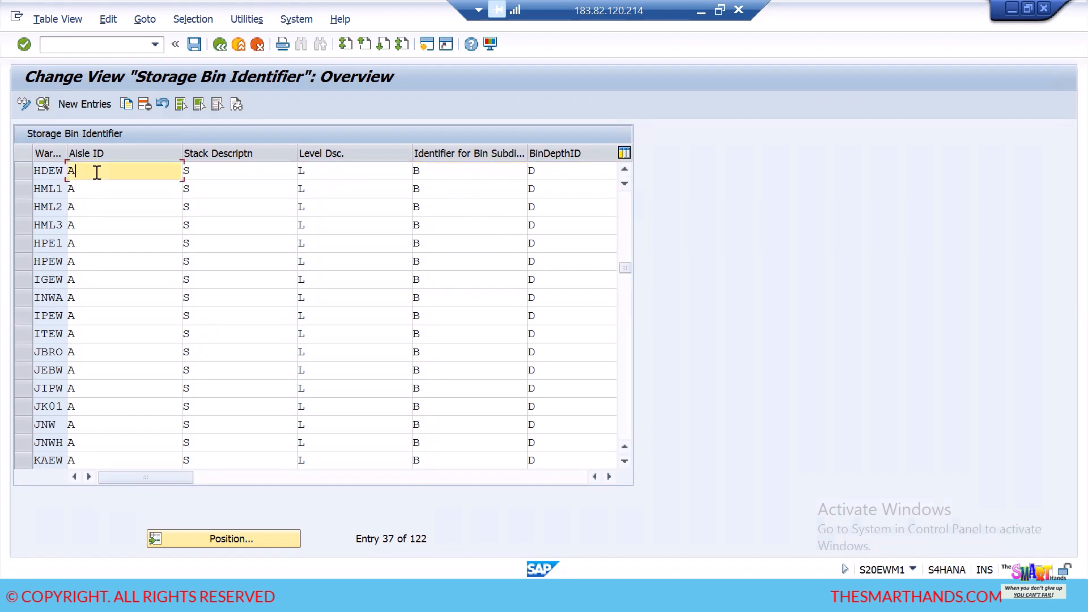
click(221, 171)
click(336, 172)
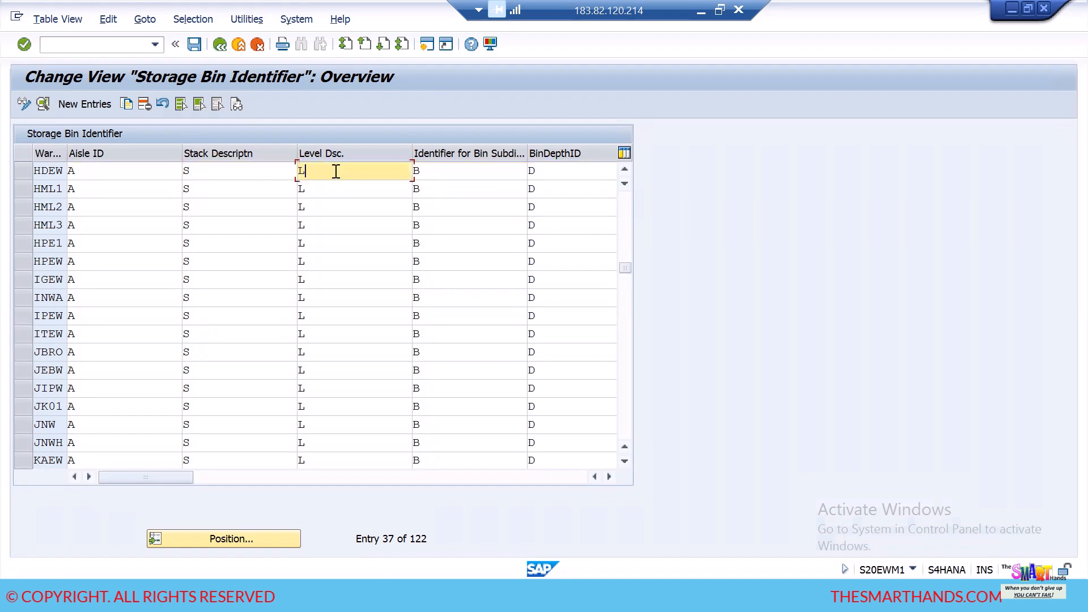
click(440, 171)
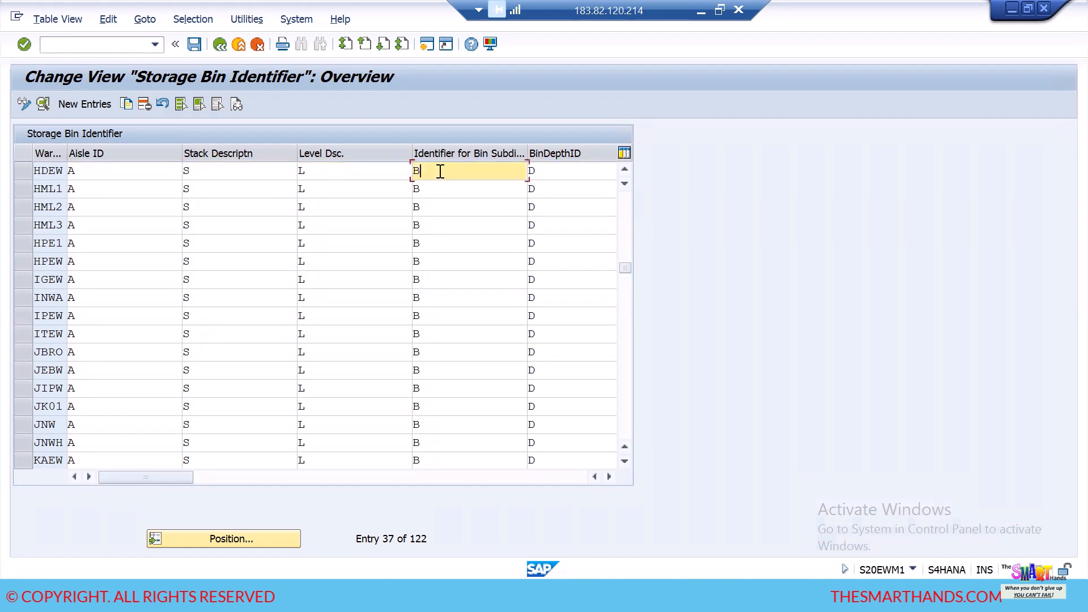
click(553, 173)
click(490, 175)
click(21, 172)
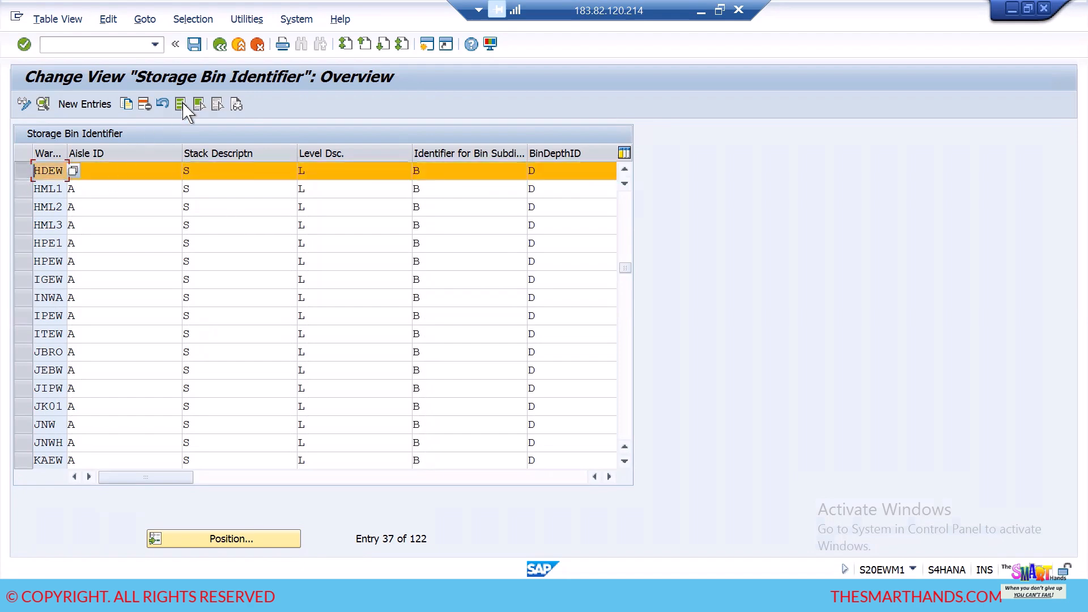
- Leave the identifier view, open the Define Storage Bin Structure activity and start a new entry for warehouse HDEW
click(219, 44)
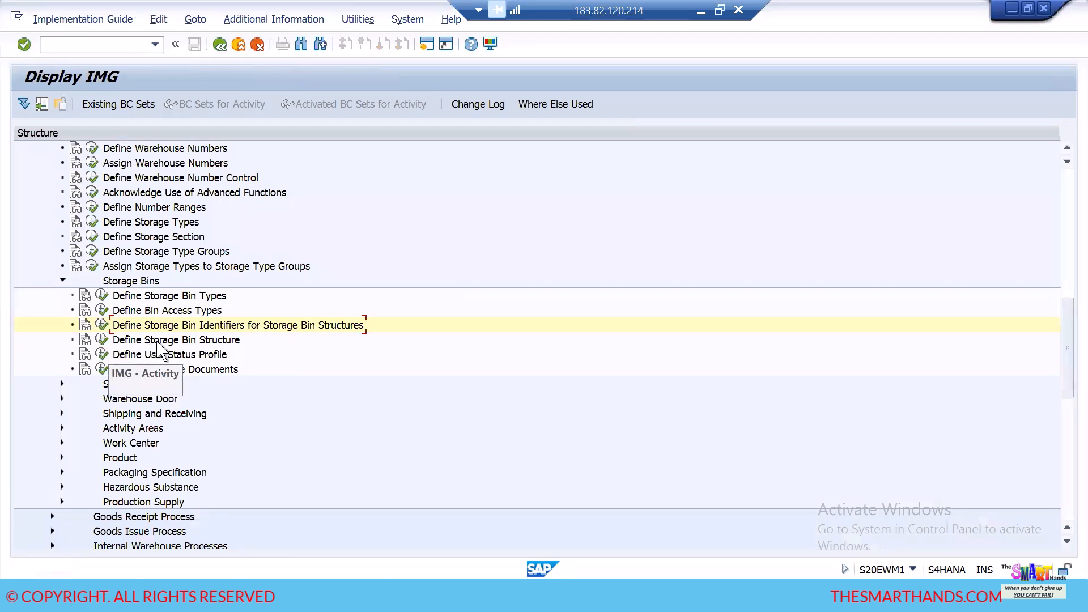
click(100, 355)
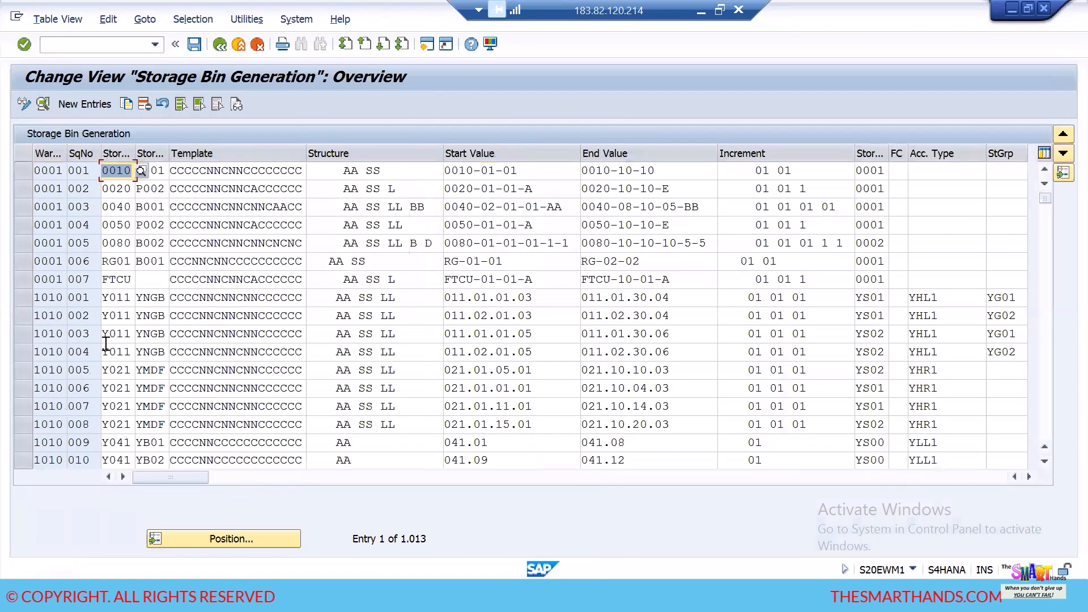
click(98, 113)
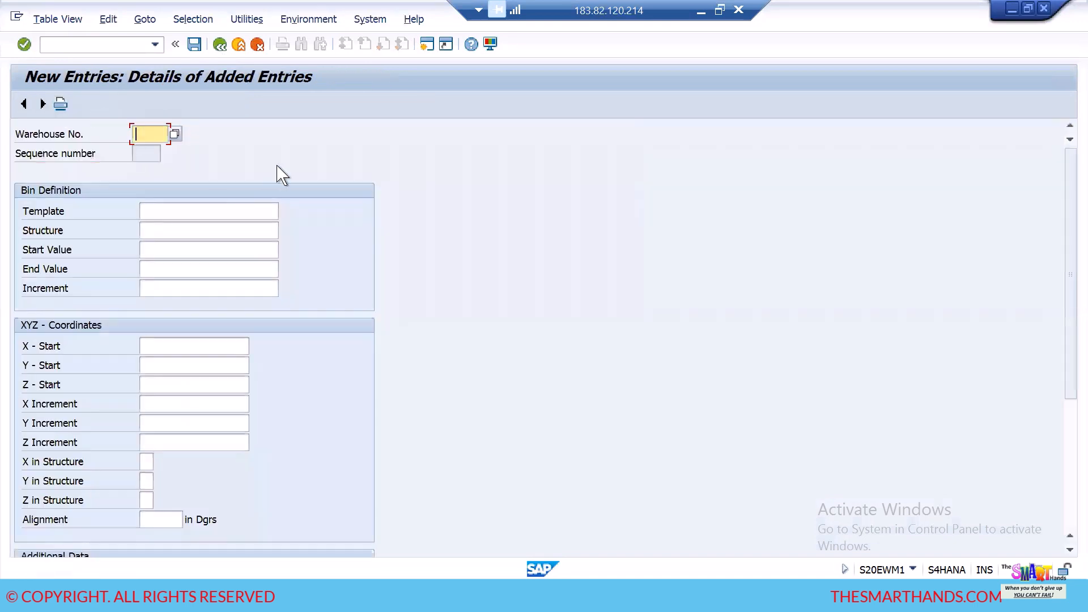
text(HDEW)
key(Tab)
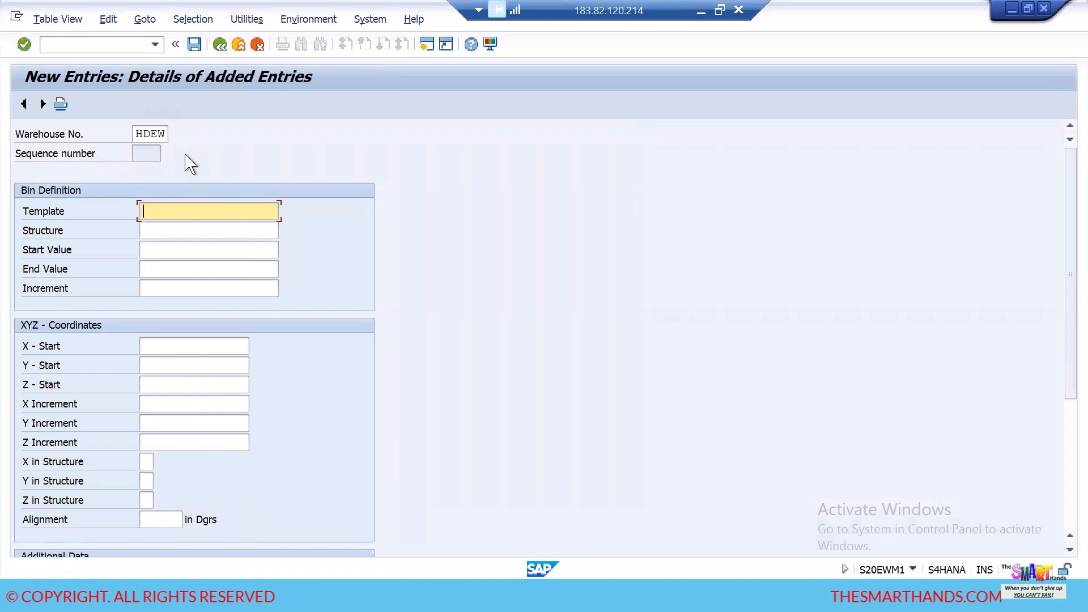
- Examine the Structure, Start Value, End Value and Increment fields of the new bin definition
click(166, 231)
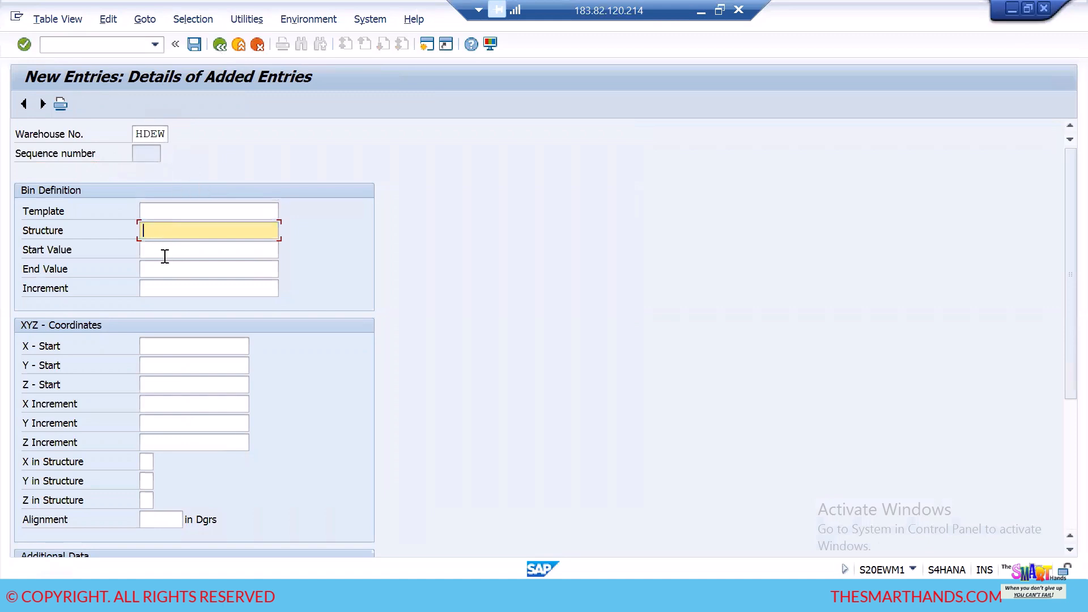
click(164, 250)
click(165, 269)
click(171, 293)
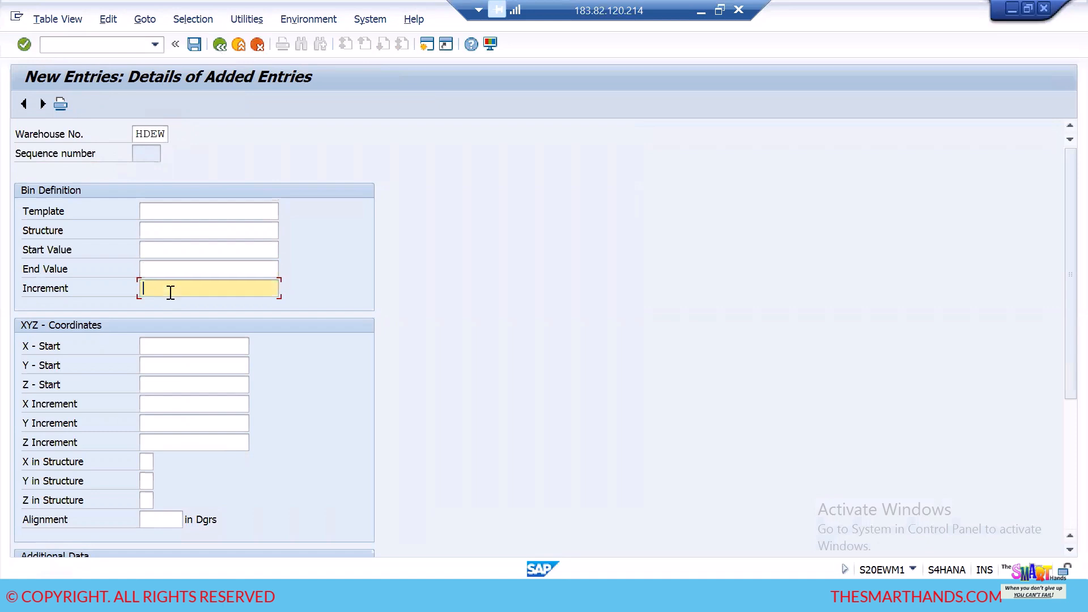
click(169, 250)
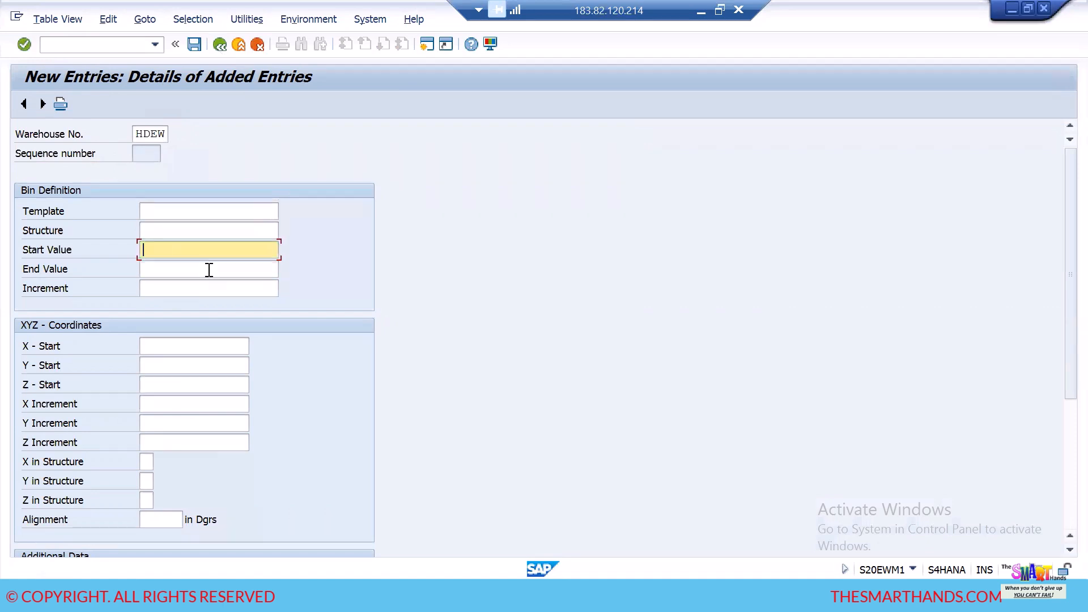
- Switch to Excel, enter the sample start bin HD10-01-01-01 in B25 and fit column B to its contents
click(376, 595)
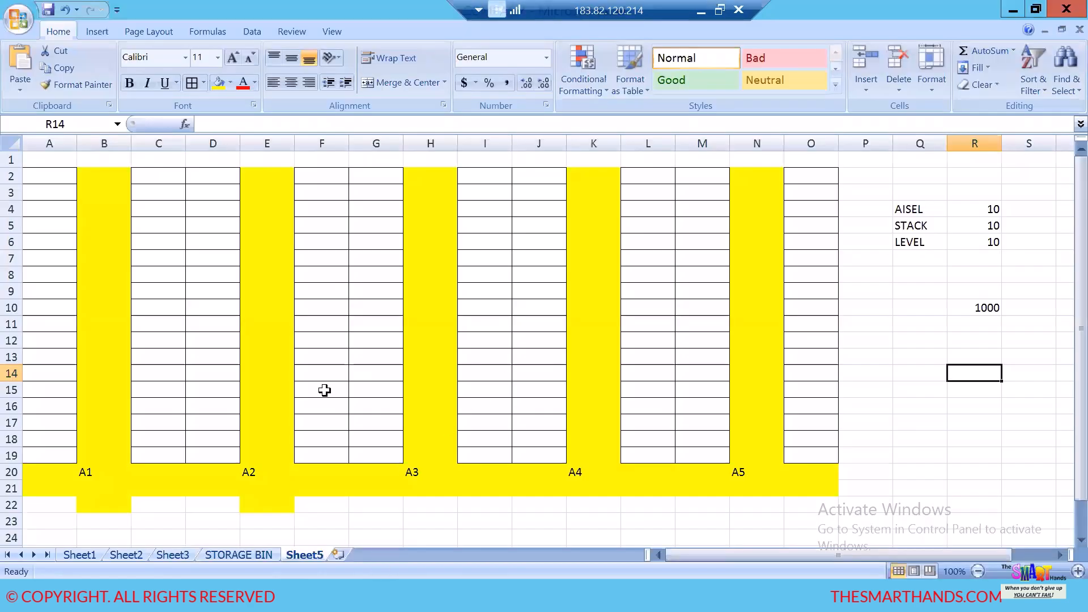
scroll(316, 392, down, 2)
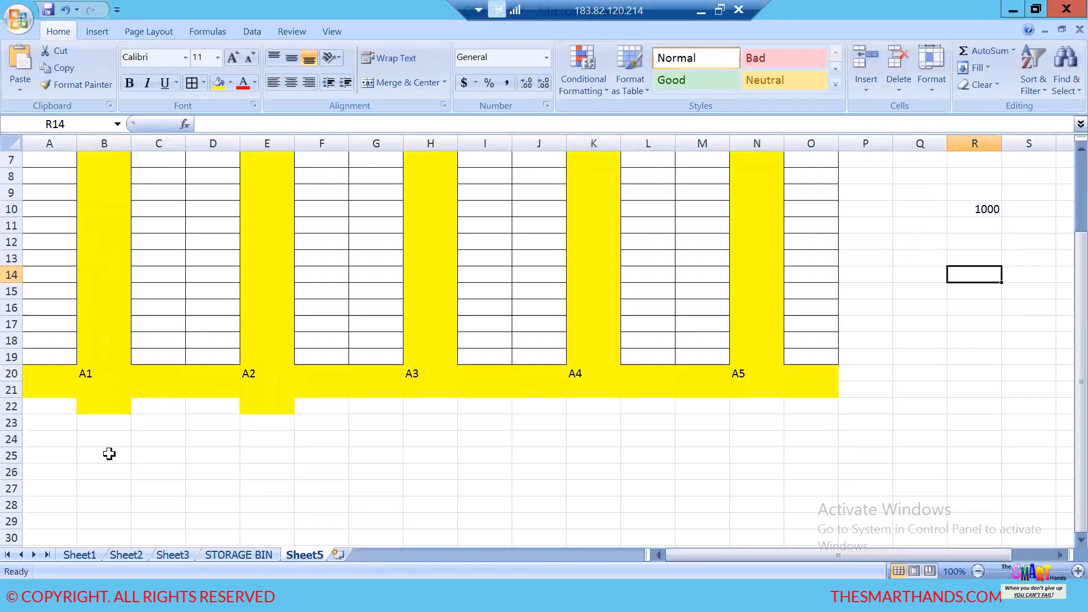
click(107, 454)
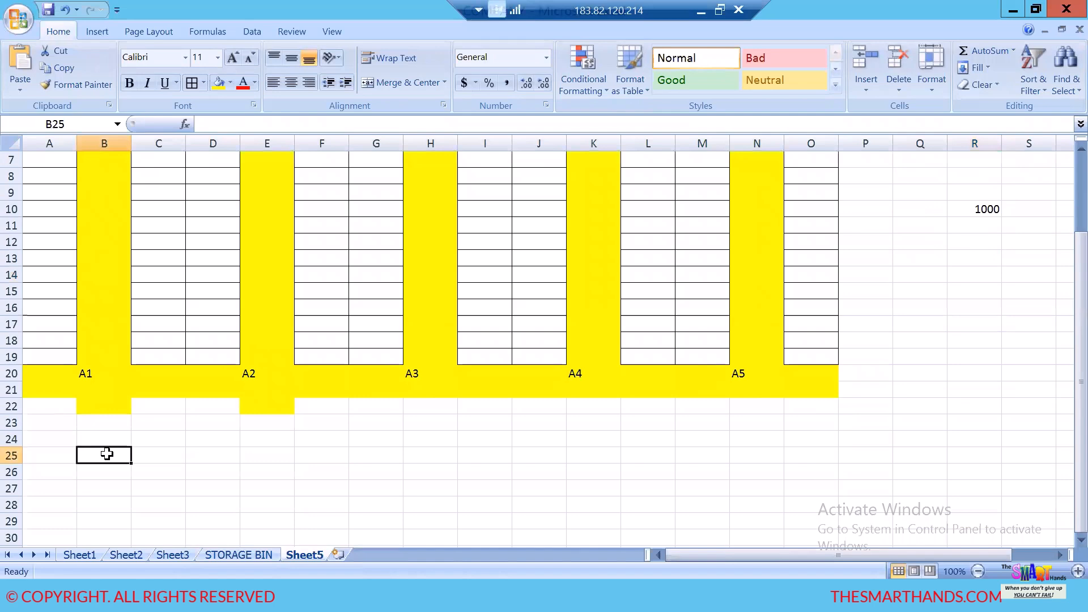
text(H)
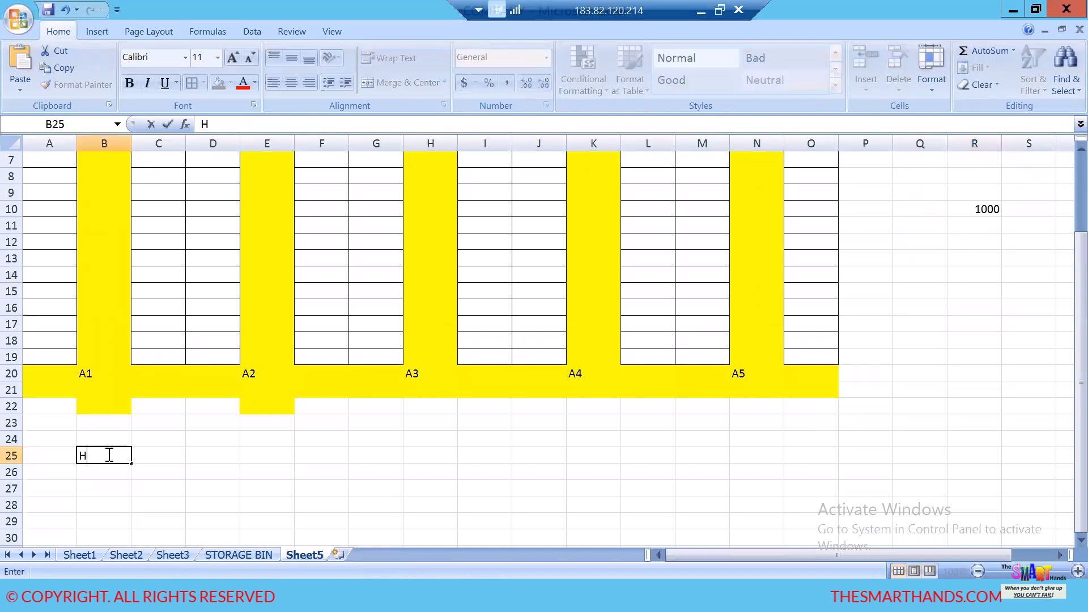
text(D10-01-01-01)
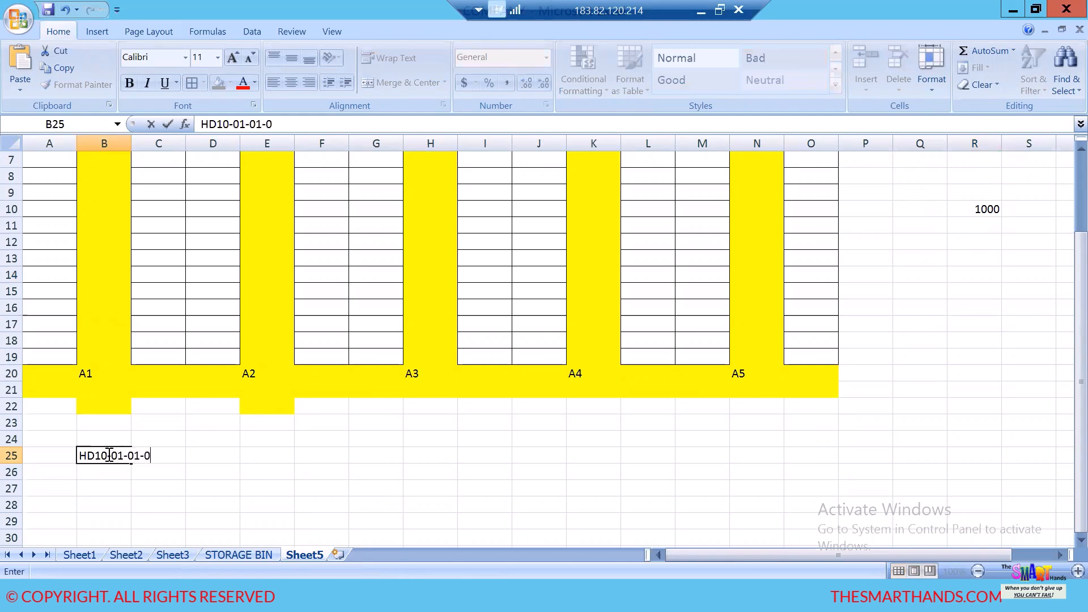
click(151, 504)
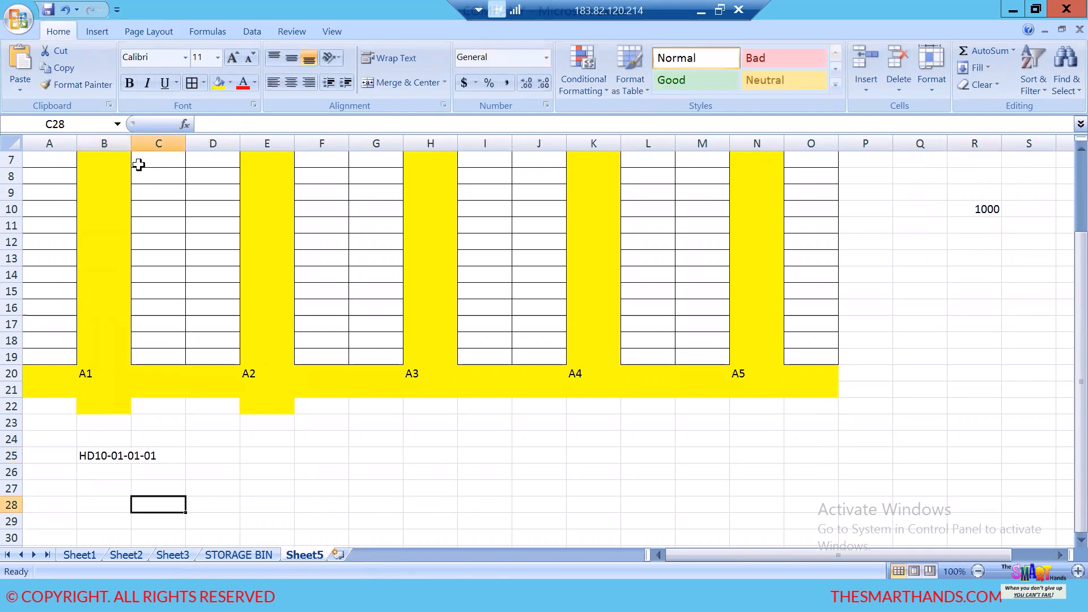
double_click(130, 138)
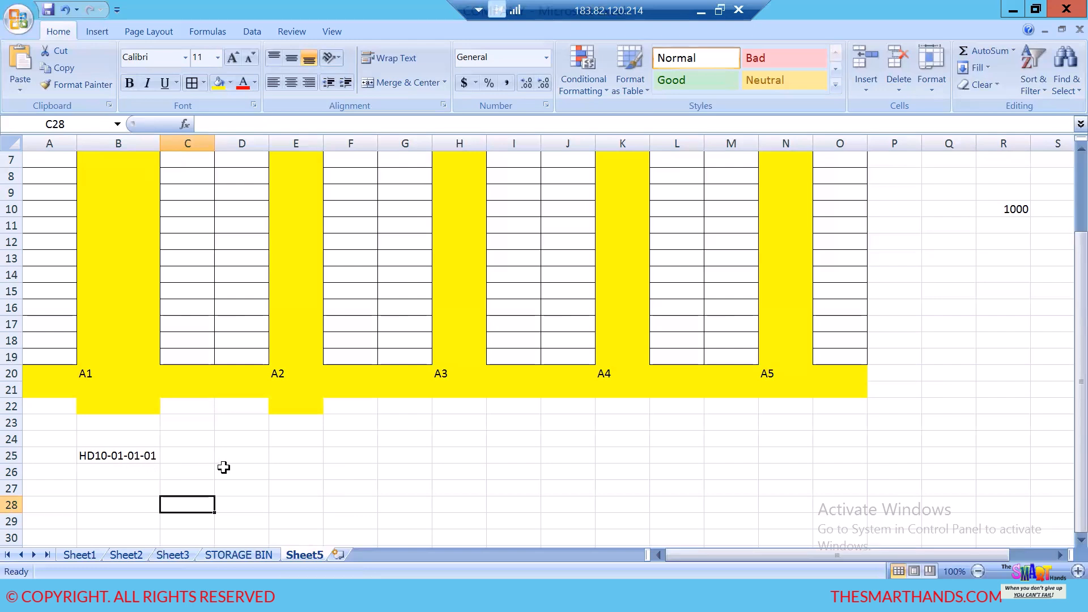
- Enter the structure pattern HD10-AA-SS-LL in E25 and fit column E to its contents
click(298, 456)
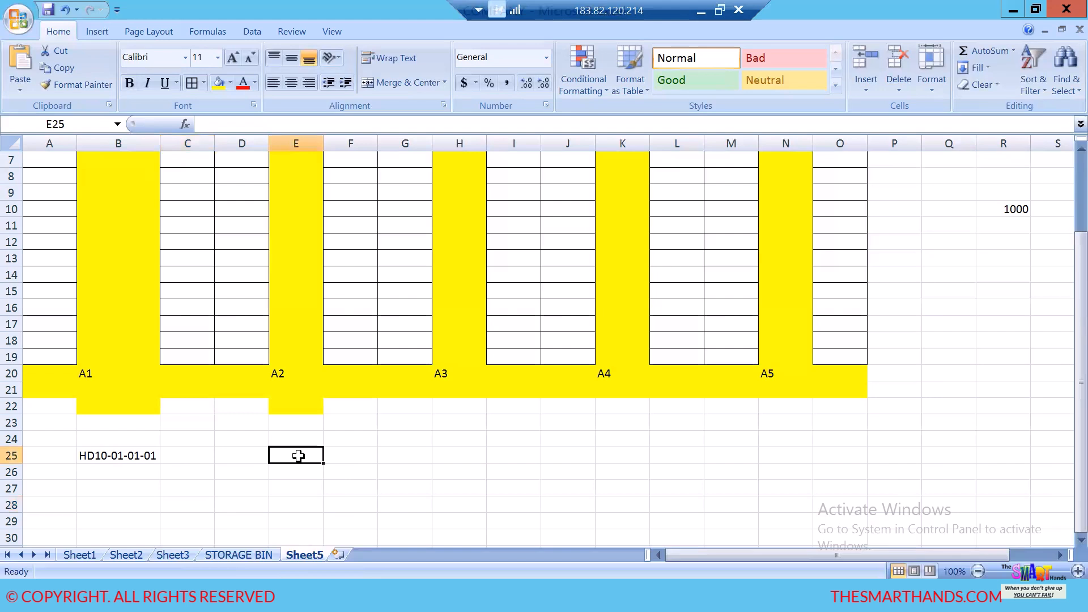
text(HD1)
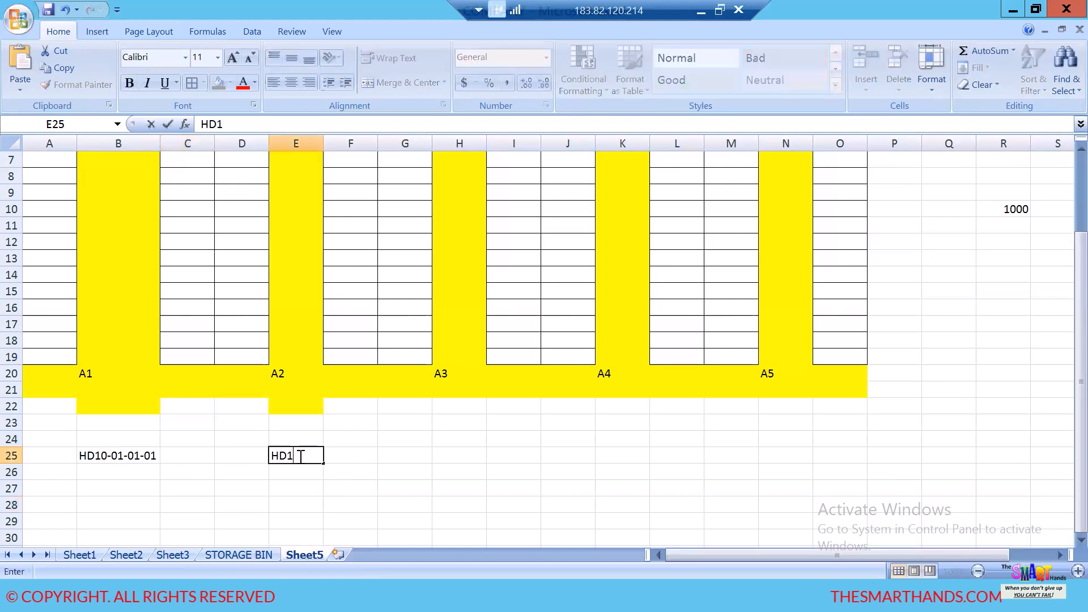
text(0-AA-SS-LL)
click(340, 521)
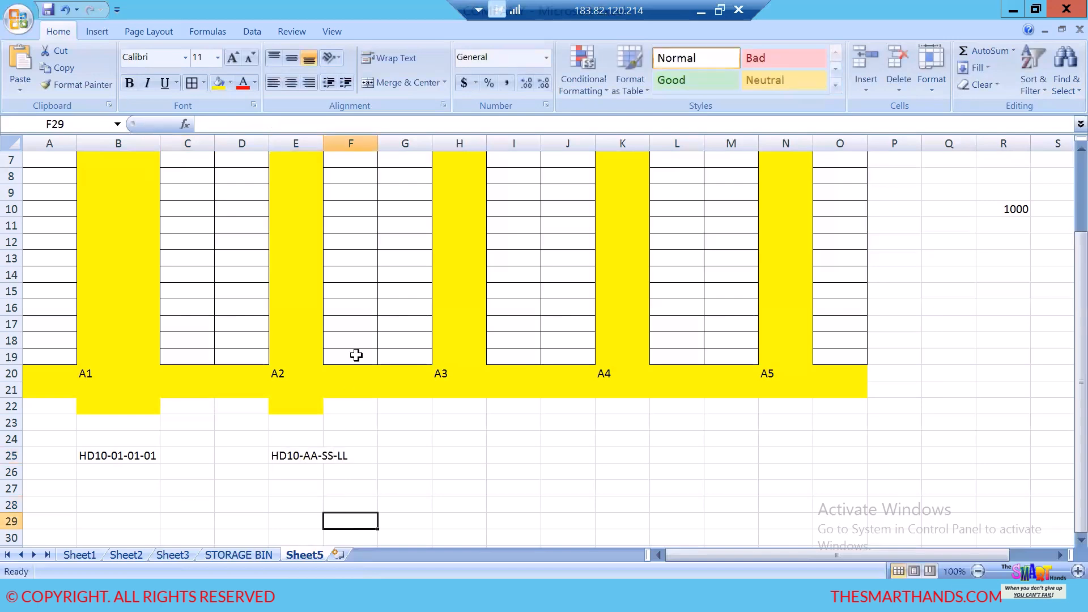
double_click(326, 146)
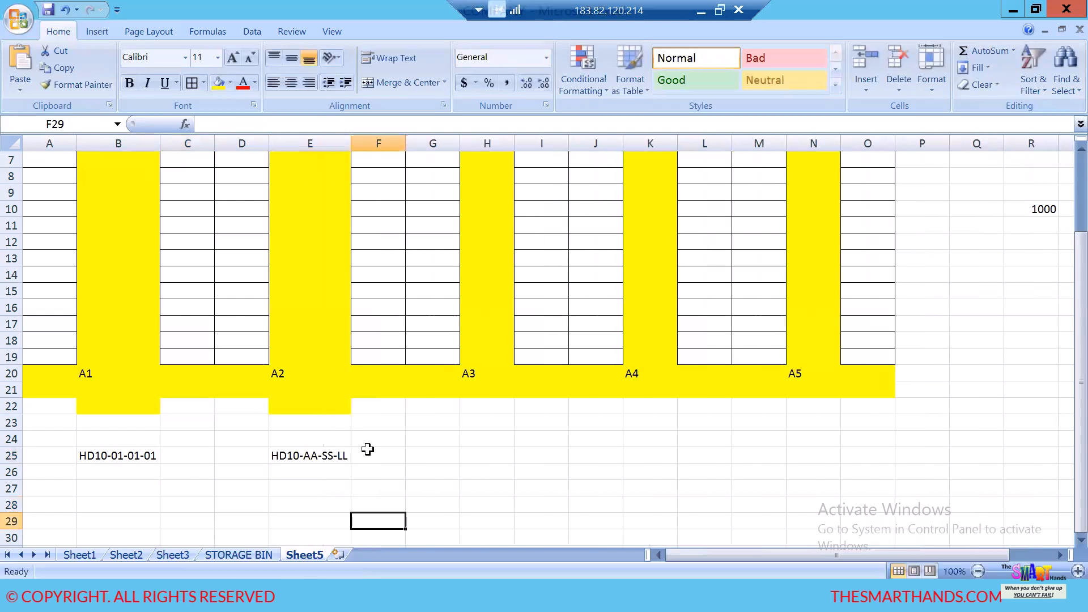
click(378, 474)
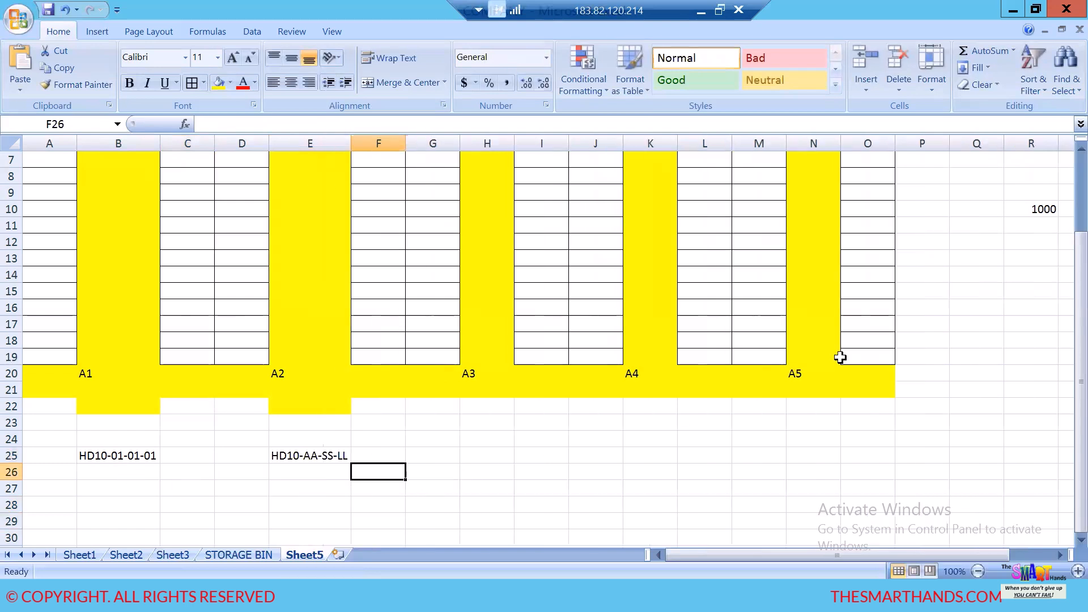
- Check the AISEL, STACK and LEVEL counts in R4 to R6 and enter the end bin HD10-10-10-10 in B28
scroll(1063, 297, up, 2)
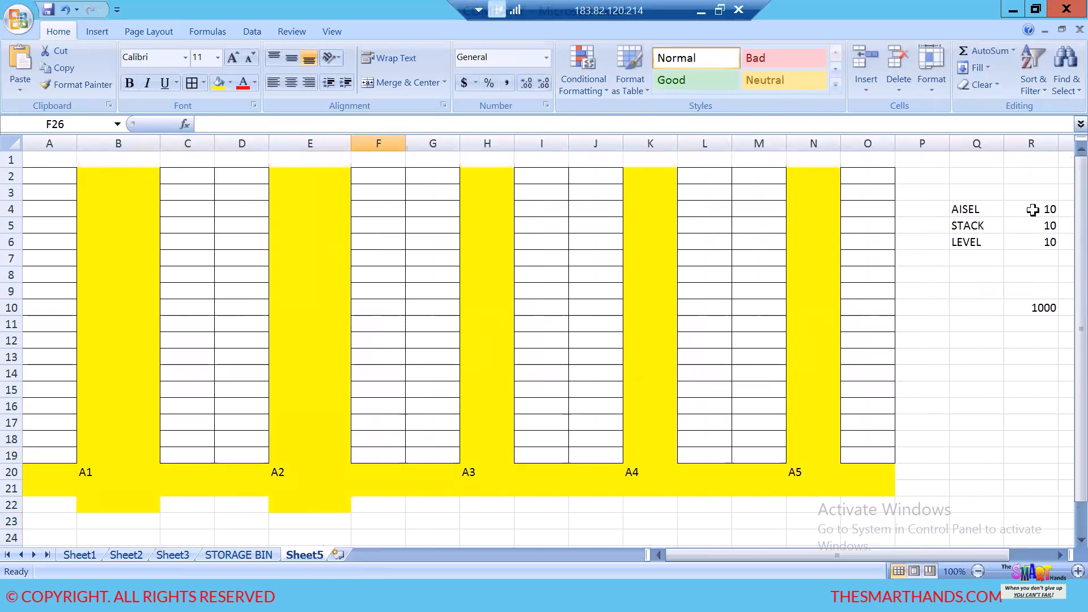
click(1032, 210)
click(1044, 230)
click(1042, 244)
scroll(934, 388, down, 4)
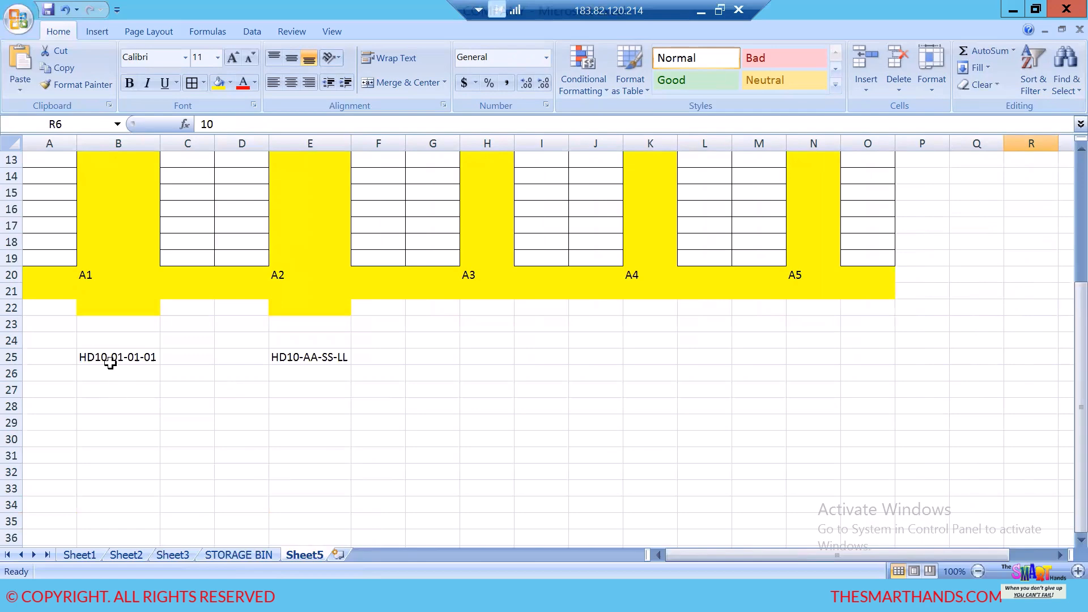
click(107, 407)
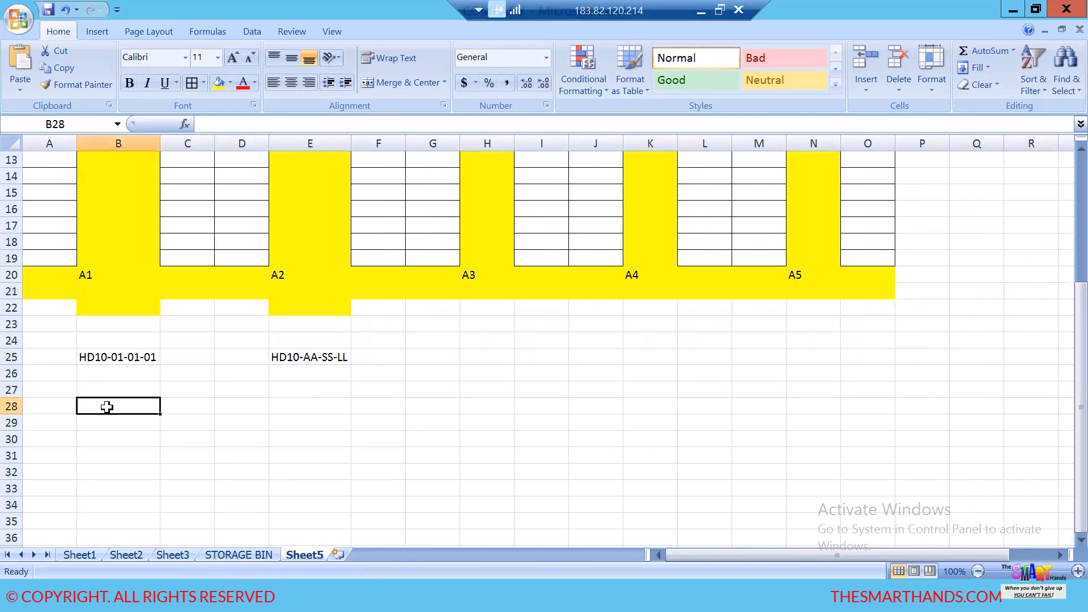
text(HD10)
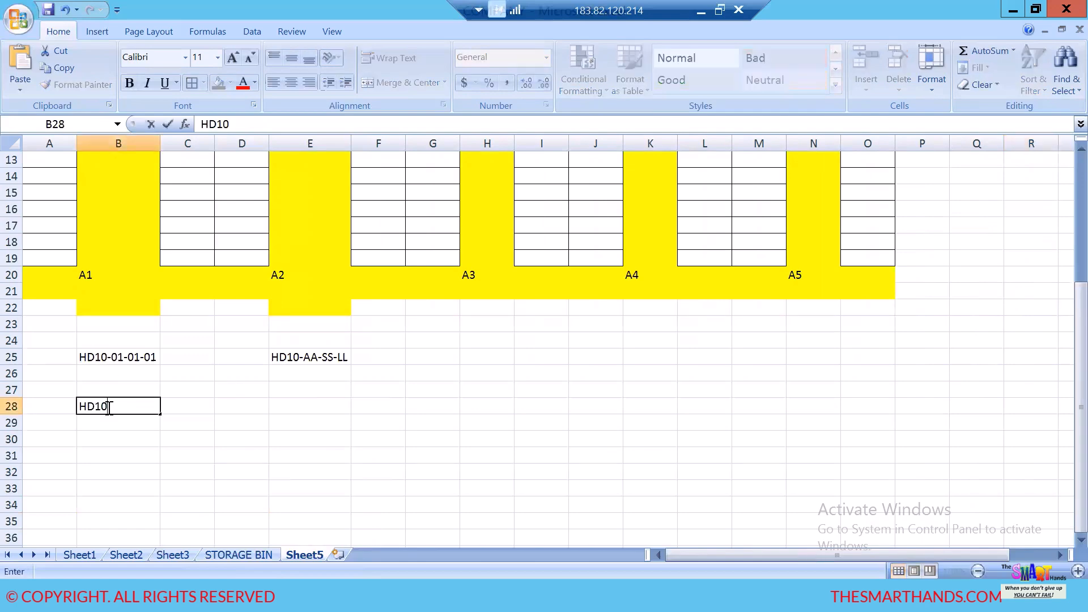
text(-10-10-10)
click(204, 470)
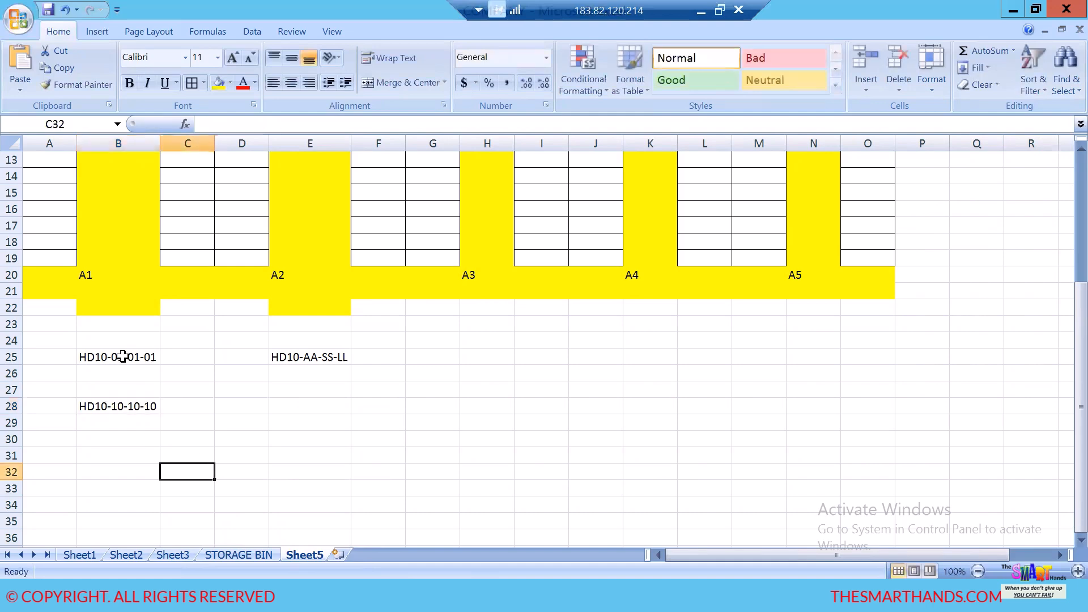
click(127, 360)
click(127, 409)
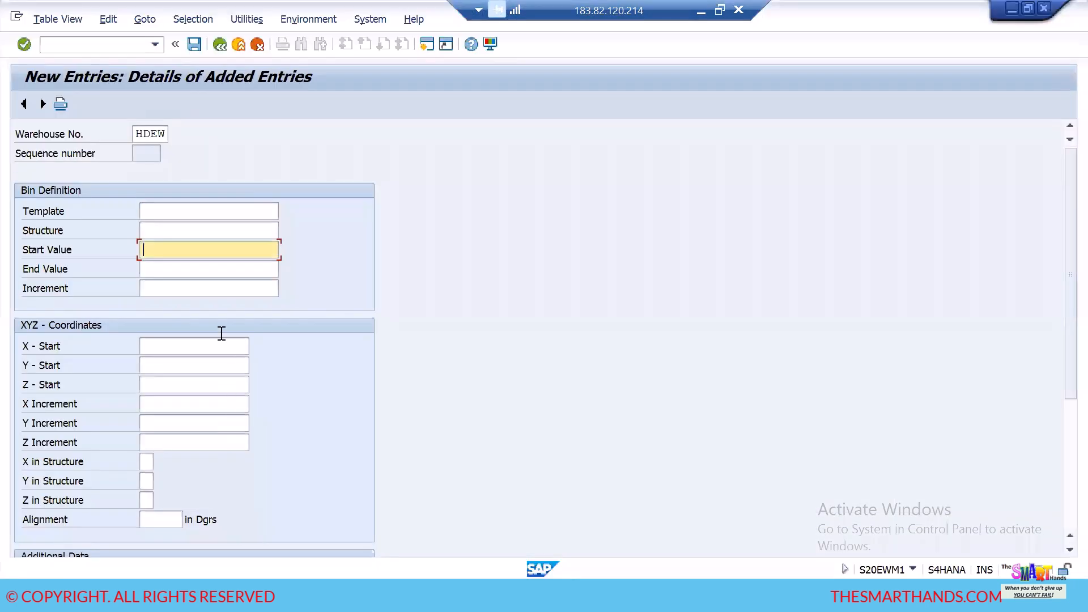
- Switch to SAP and set the bin definition's Start Value to HD10-01-01-01 and End Value to HD10-10-10-10
text(HD10-01-01-01)
click(205, 271)
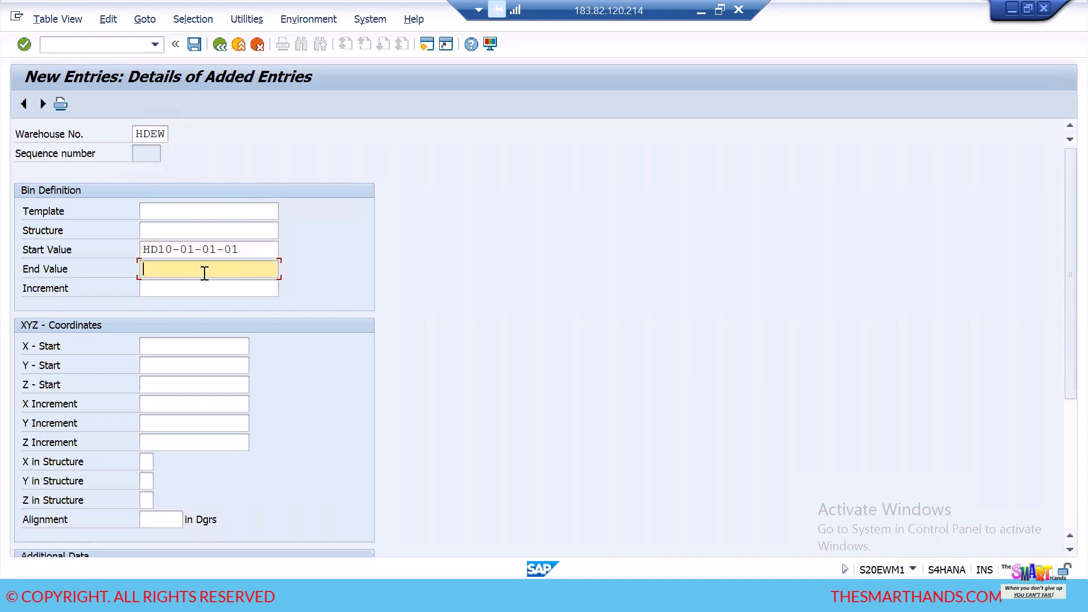
text(HD10-10-10-10-10)
click(248, 247)
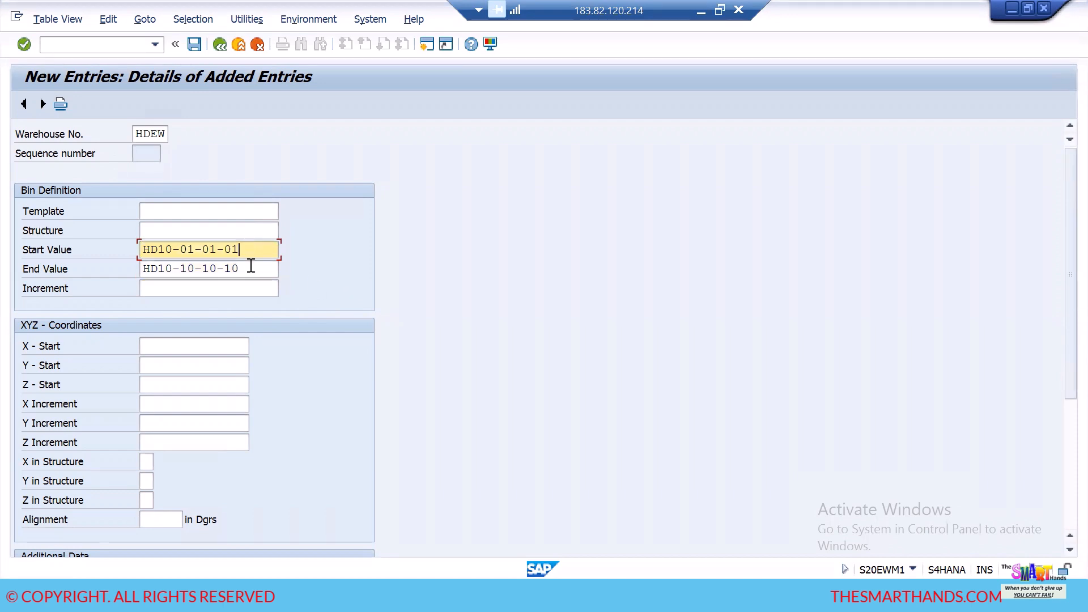
click(250, 268)
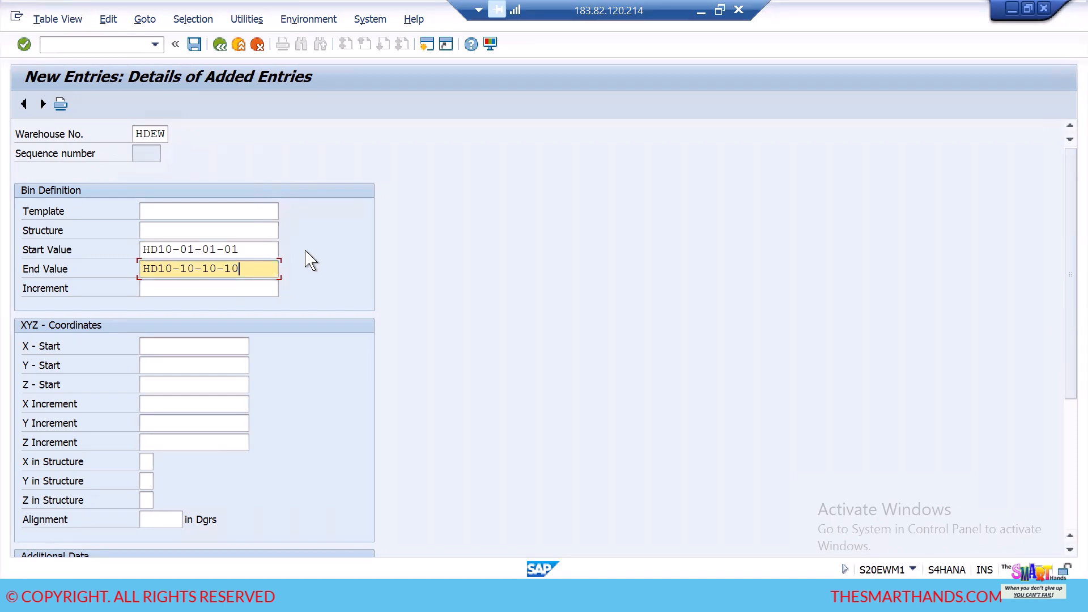
- Set the bin definition's Structure to AA SS LL, aligned with the three number pairs after the HD10- prefix of the start value
click(208, 233)
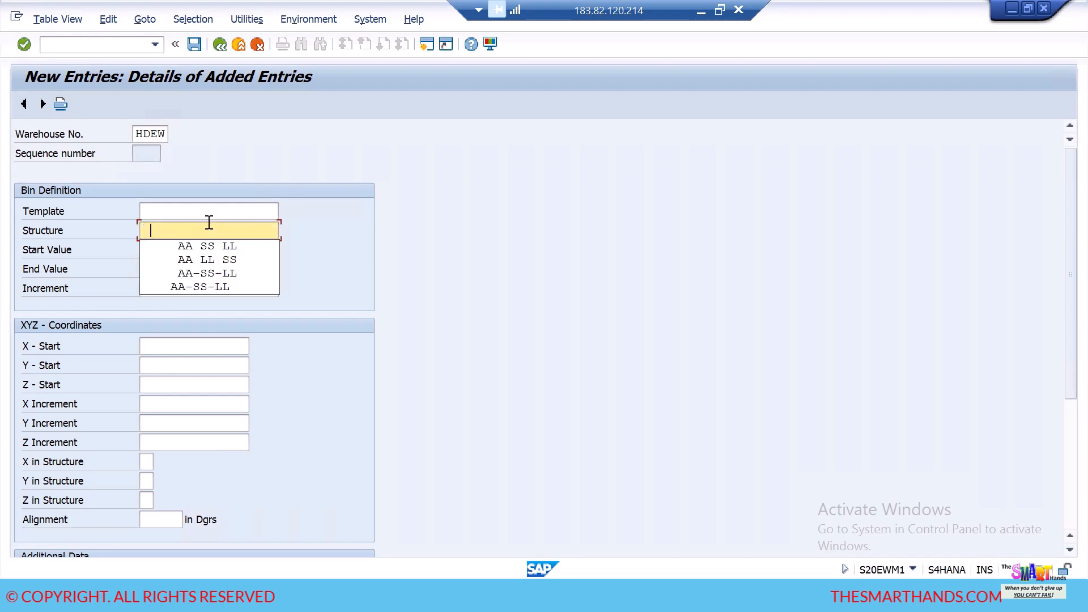
click(317, 250)
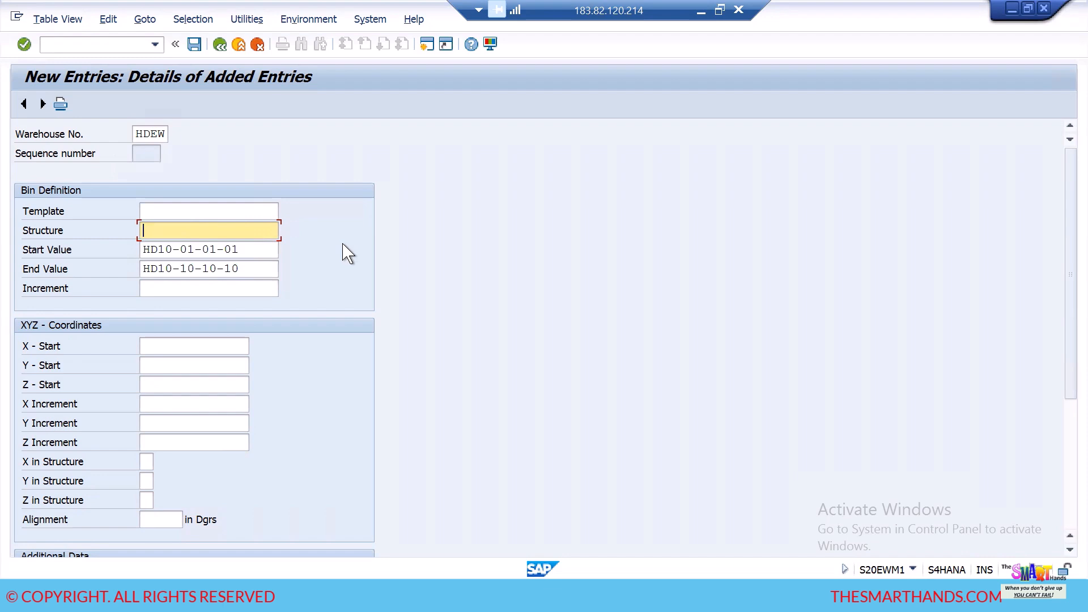
click(180, 250)
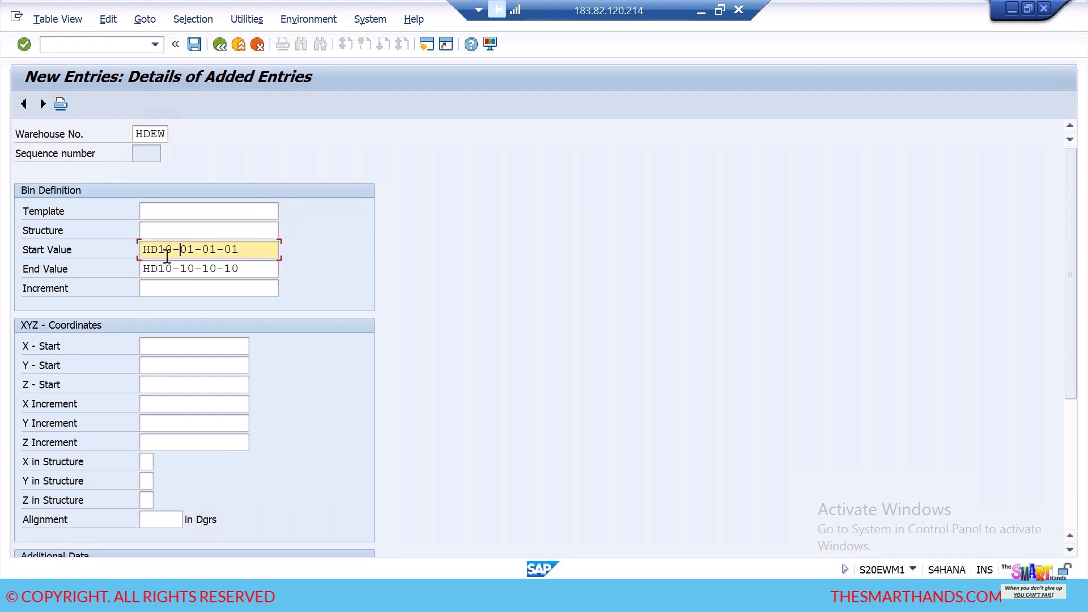
click(148, 233)
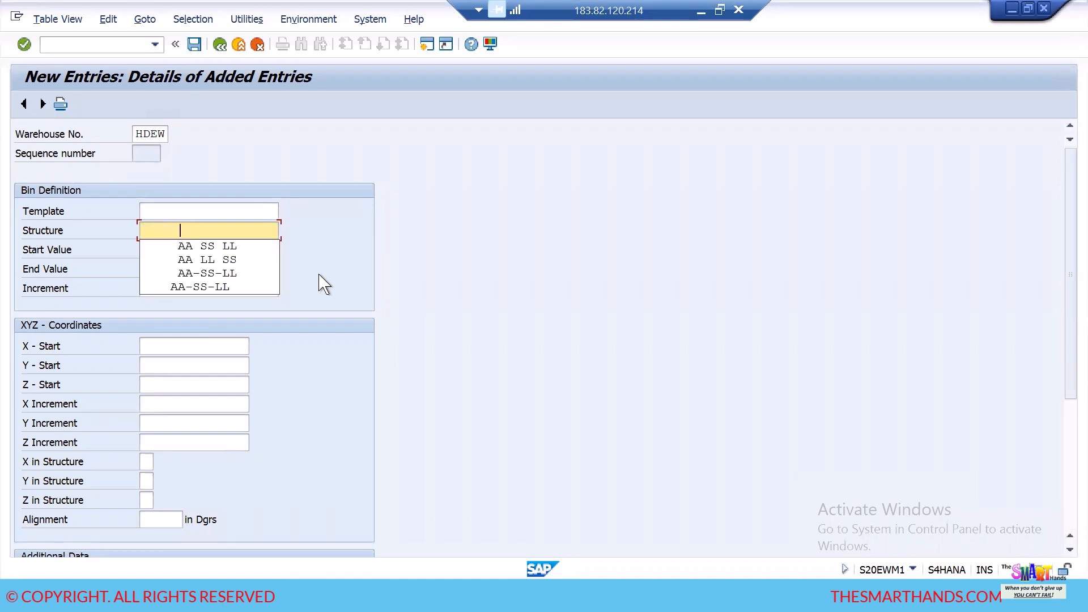
text(AA)
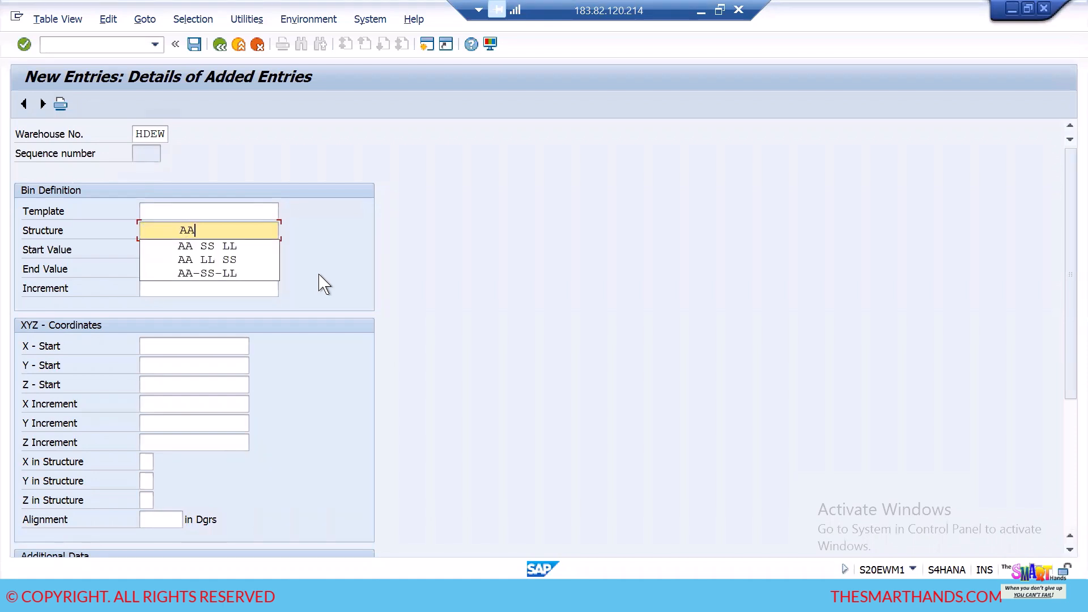
text( SS)
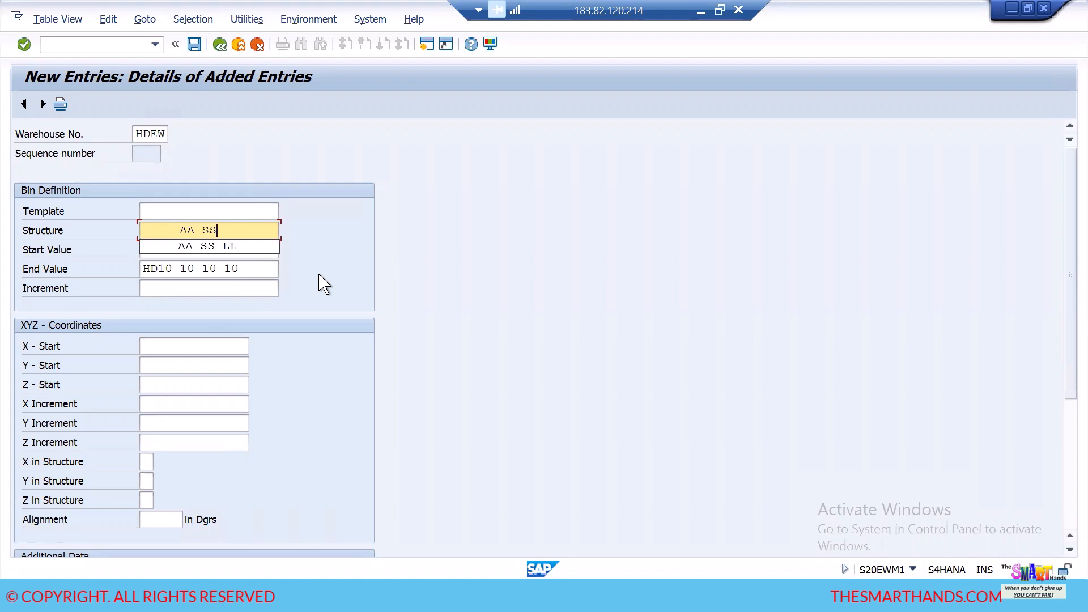
text( LL)
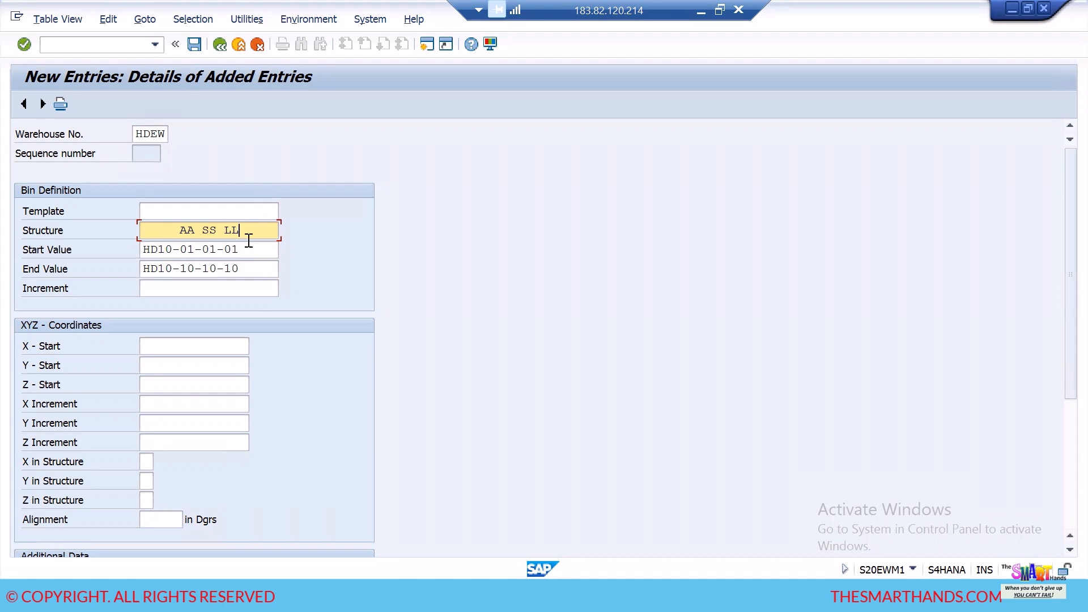
- Set the bin definition's Template to CCCCCNNCNNCNNCCCCC, marking the constant and numeric characters of the bin name
click(163, 212)
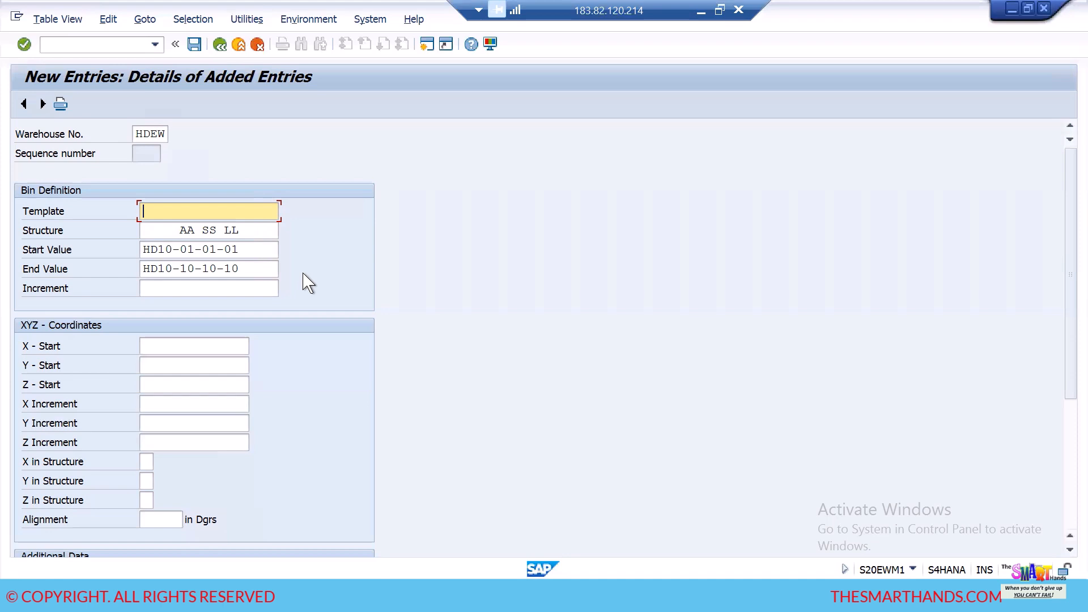
text(C)
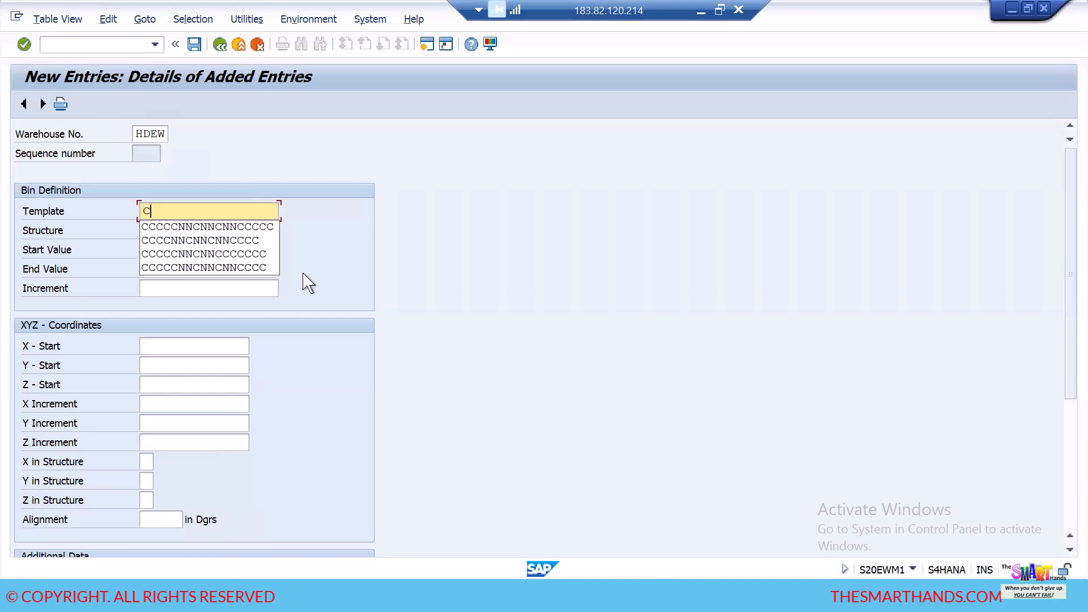
text(CCCC)
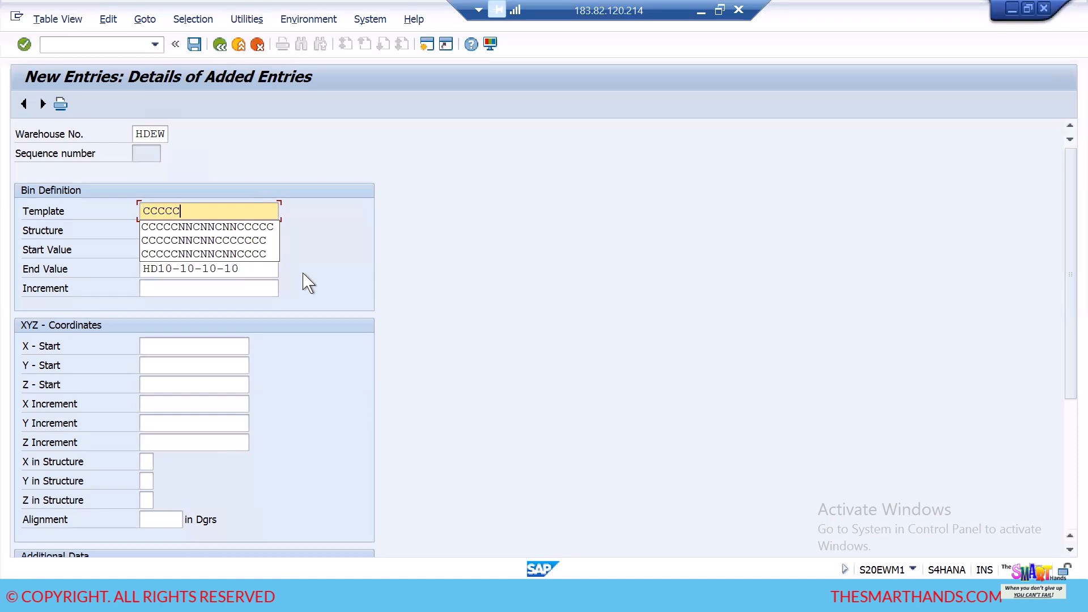
text(NNCNNCNN)
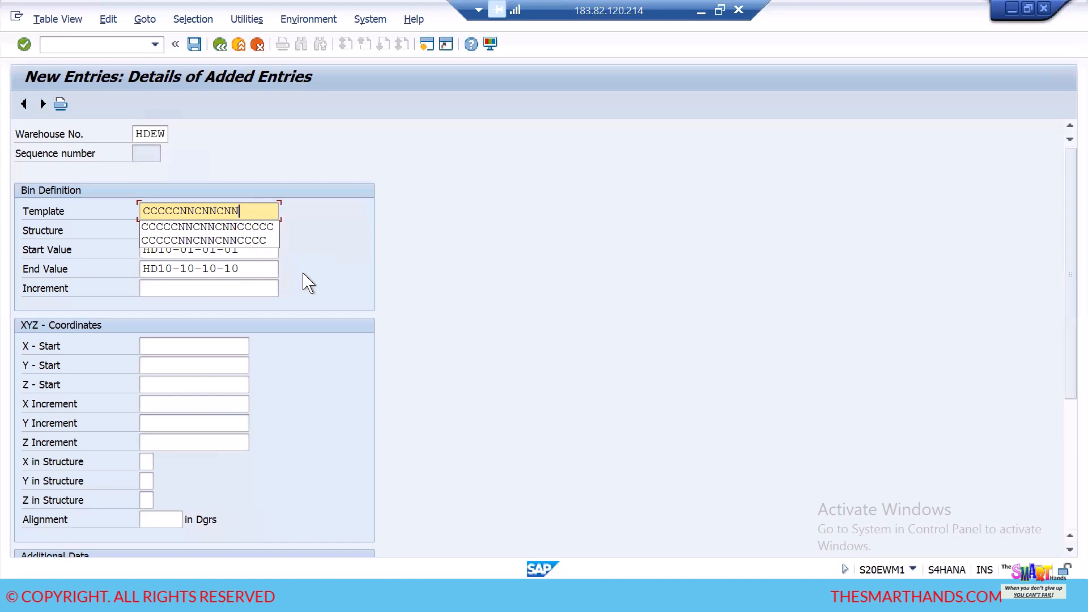
text(CCCCC)
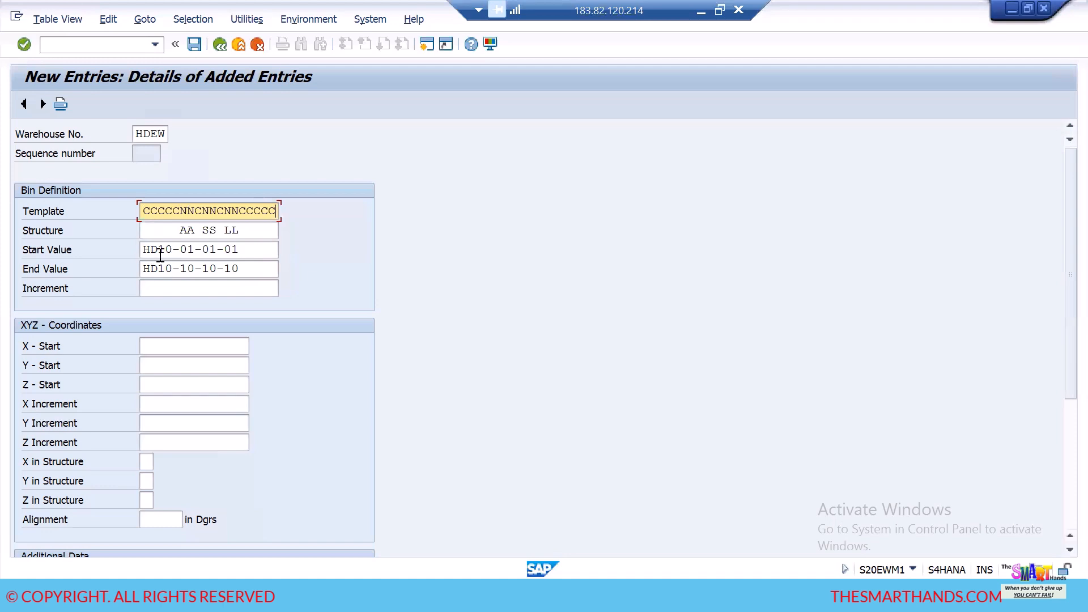
- Set the Increment to 01 01 01, aligned beneath the aisle, stack and level positions after the constant prefix
drag(182, 249, 144, 250)
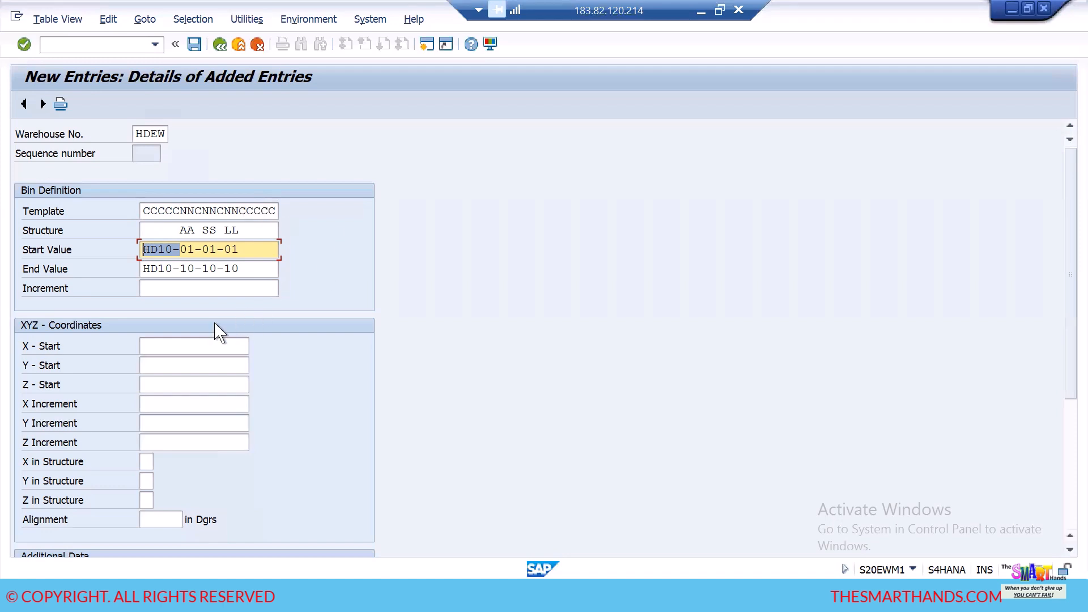
click(145, 288)
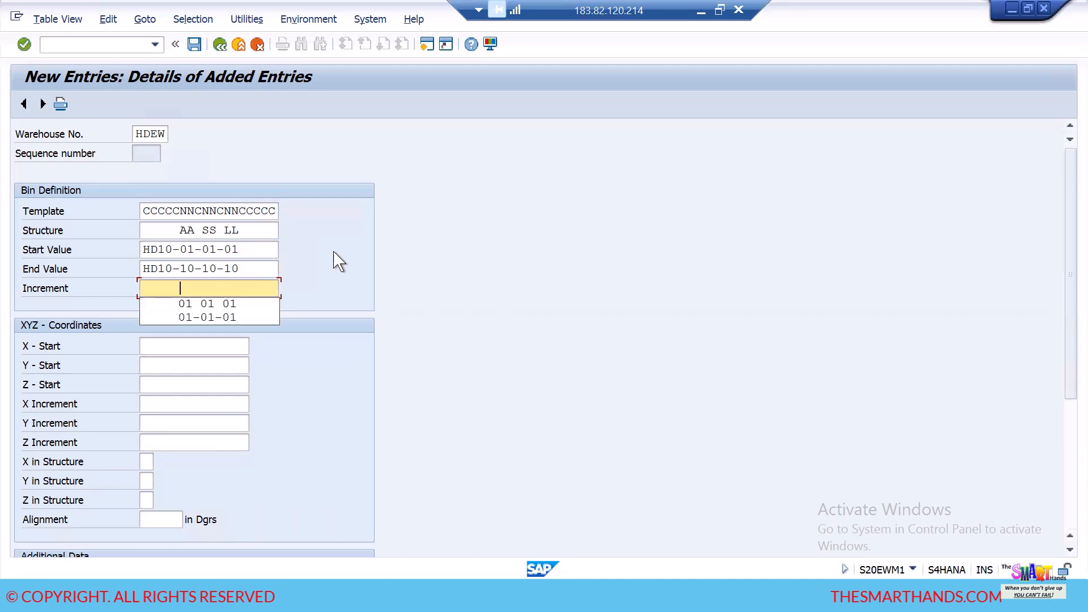
text(01 01 01)
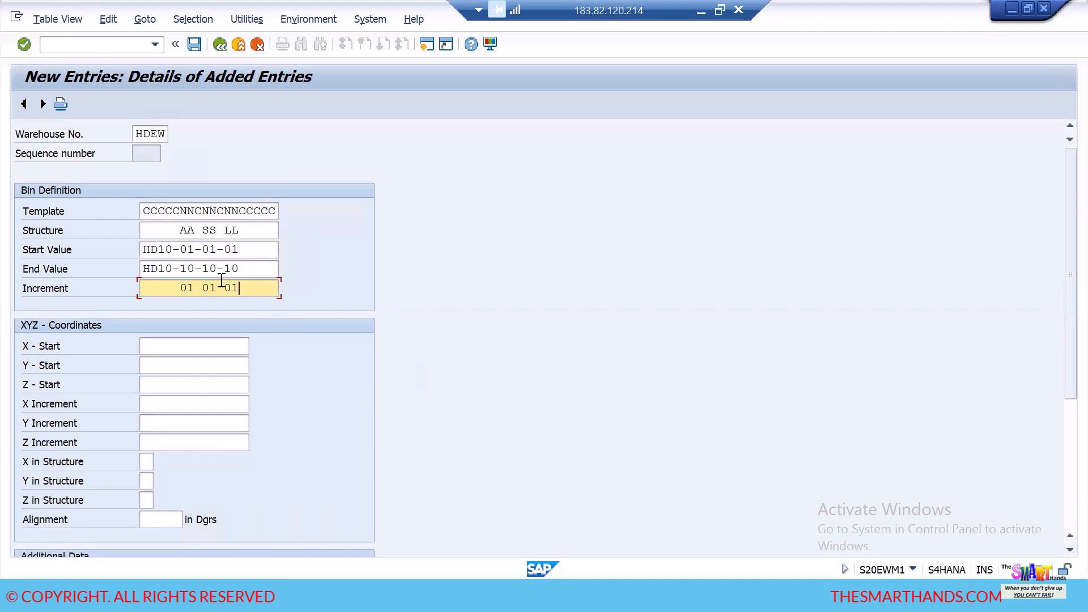
- Examine the start and increment fields of the XYZ coordinates and the rest of the entry form
click(200, 346)
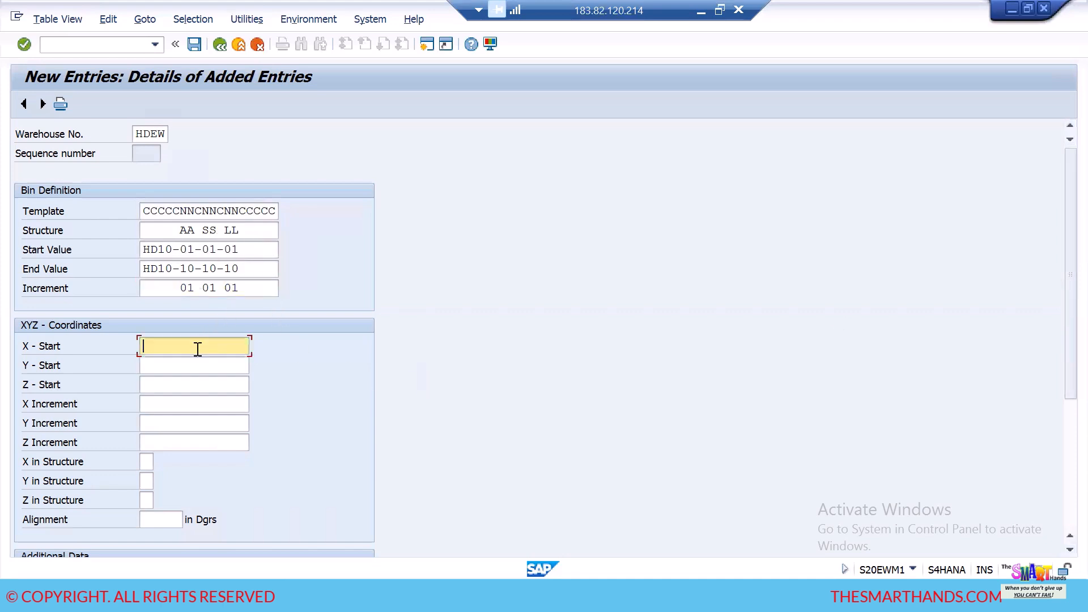
click(199, 384)
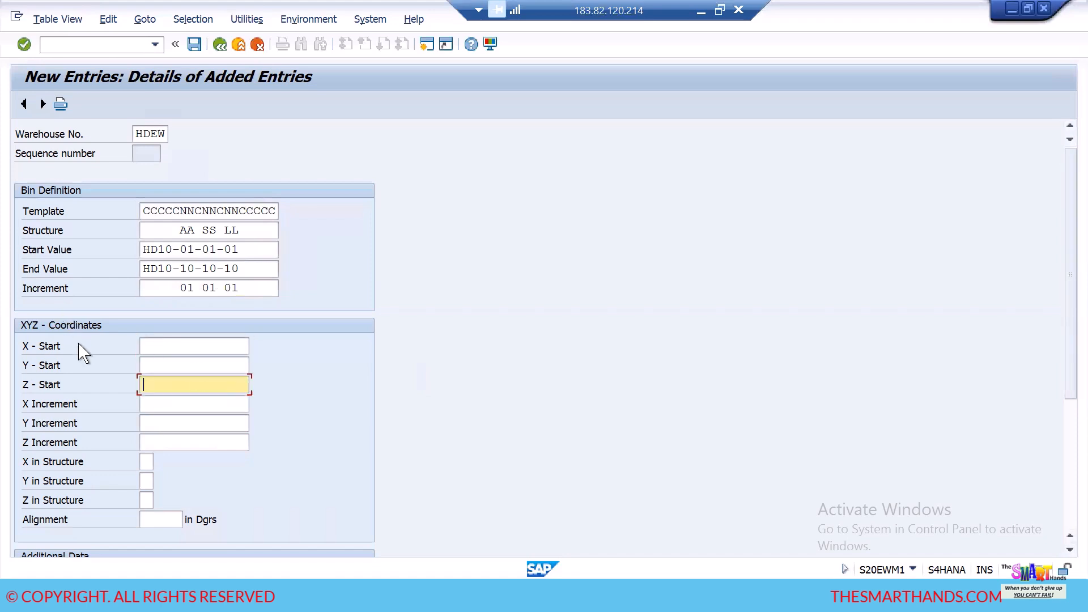
click(179, 347)
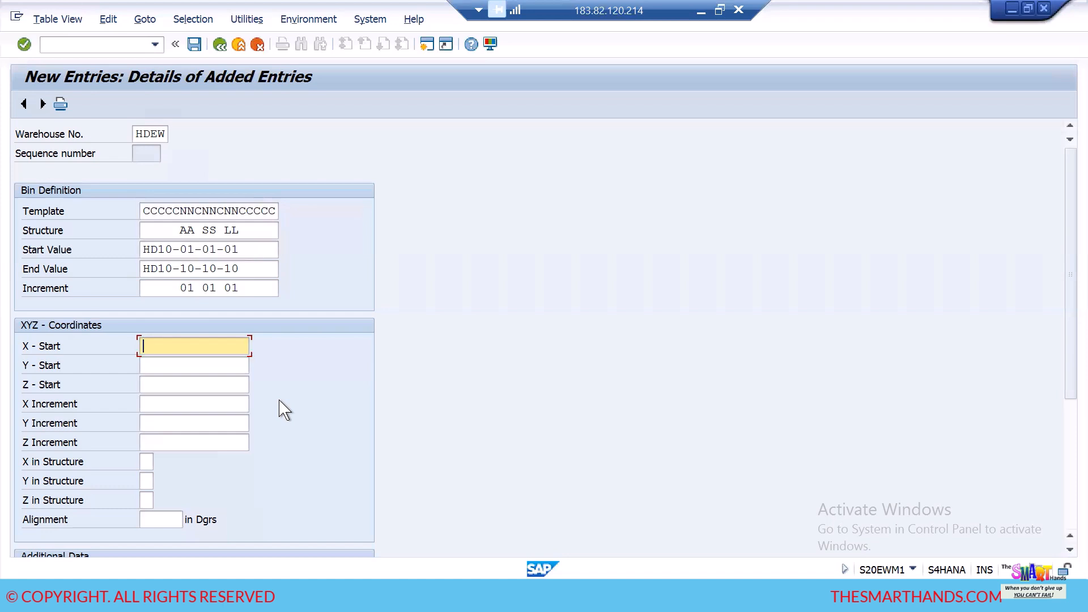
click(226, 406)
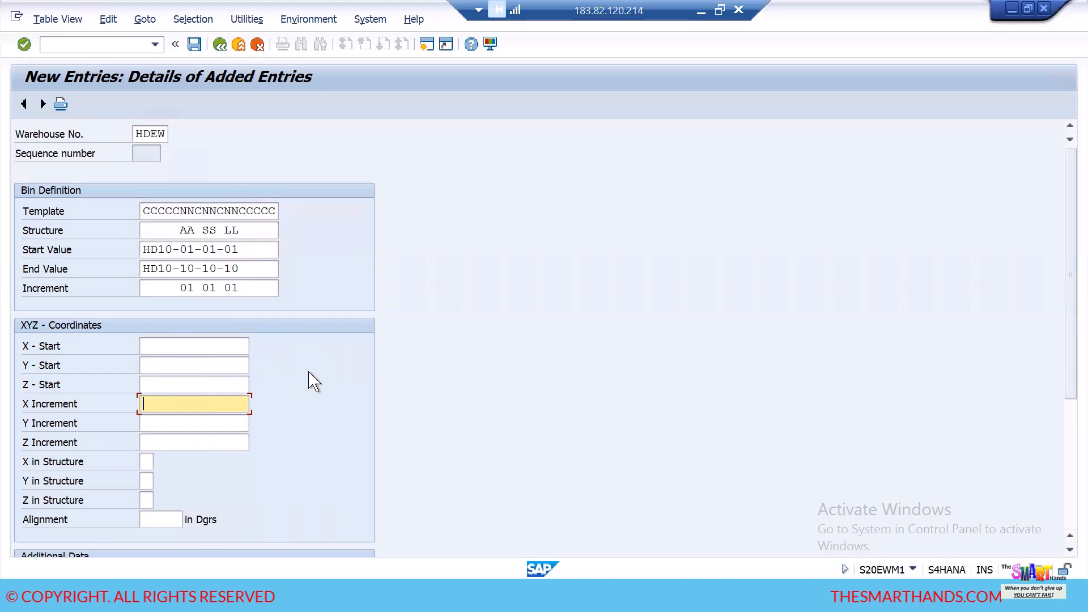
scroll(226, 357, down, 2)
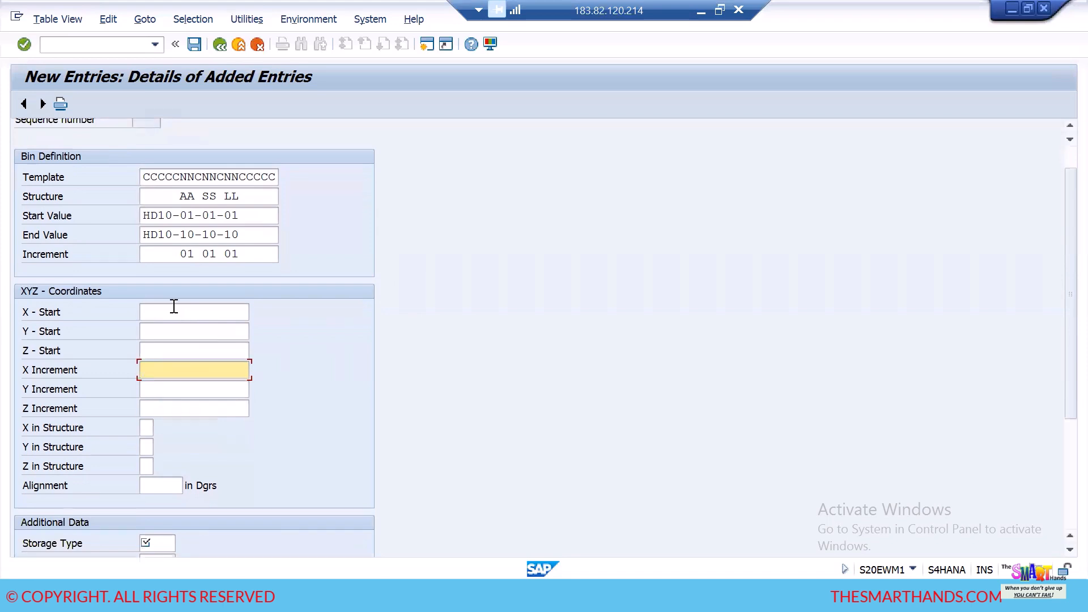
scroll(238, 405, down, 1)
scroll(241, 406, down, 6)
scroll(233, 399, up, 6)
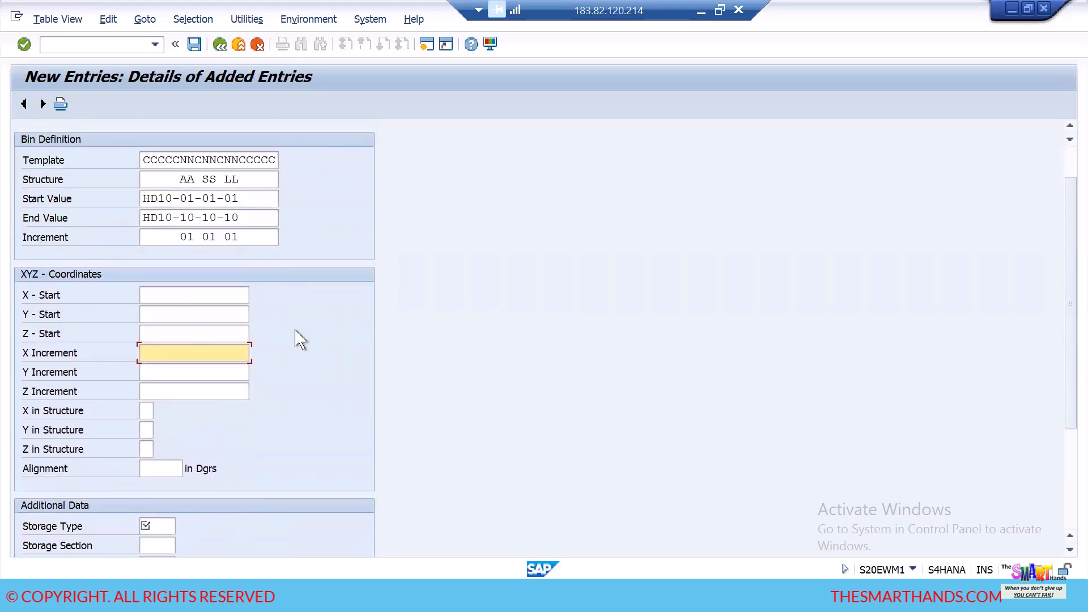
scroll(299, 339, up, 3)
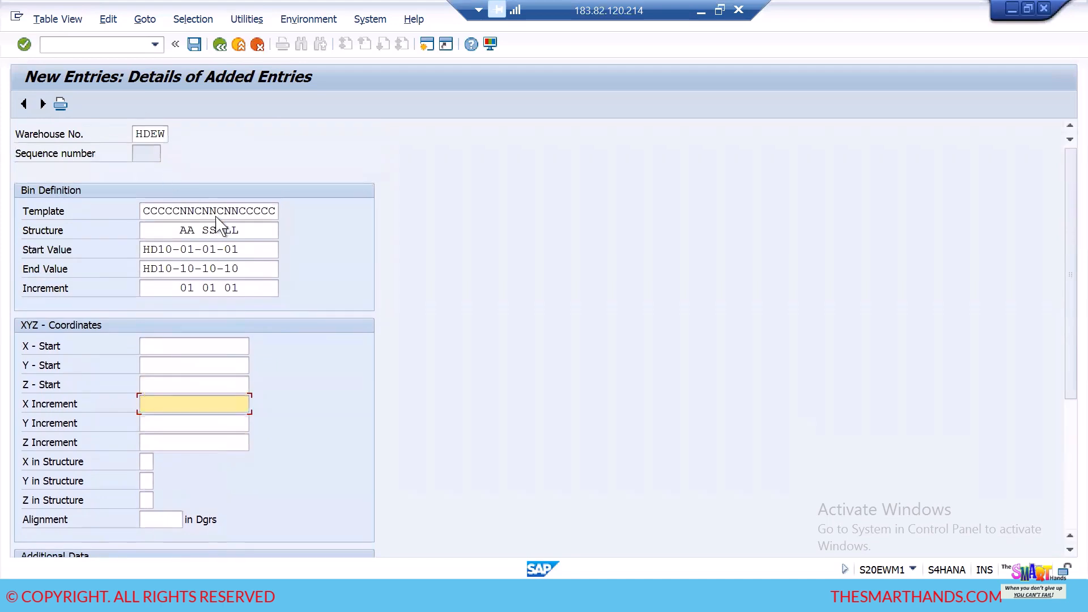
- Set the Storage Type to HD10 and the Storage Section to FMS in the additional data
scroll(260, 333, down, 8)
click(164, 443)
text(HD10)
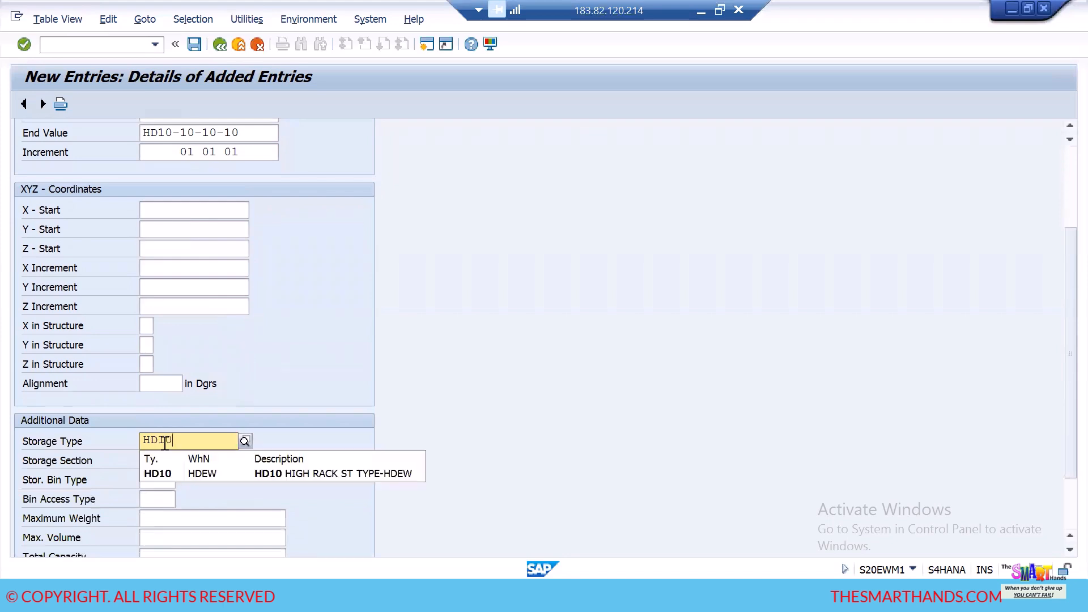
click(166, 474)
click(162, 459)
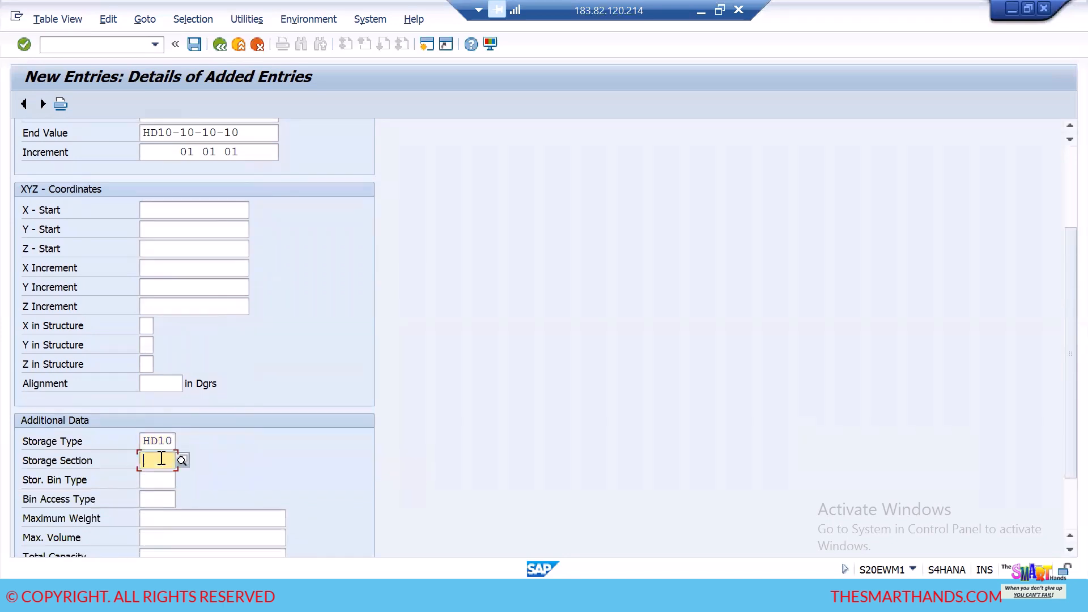
text(FMS)
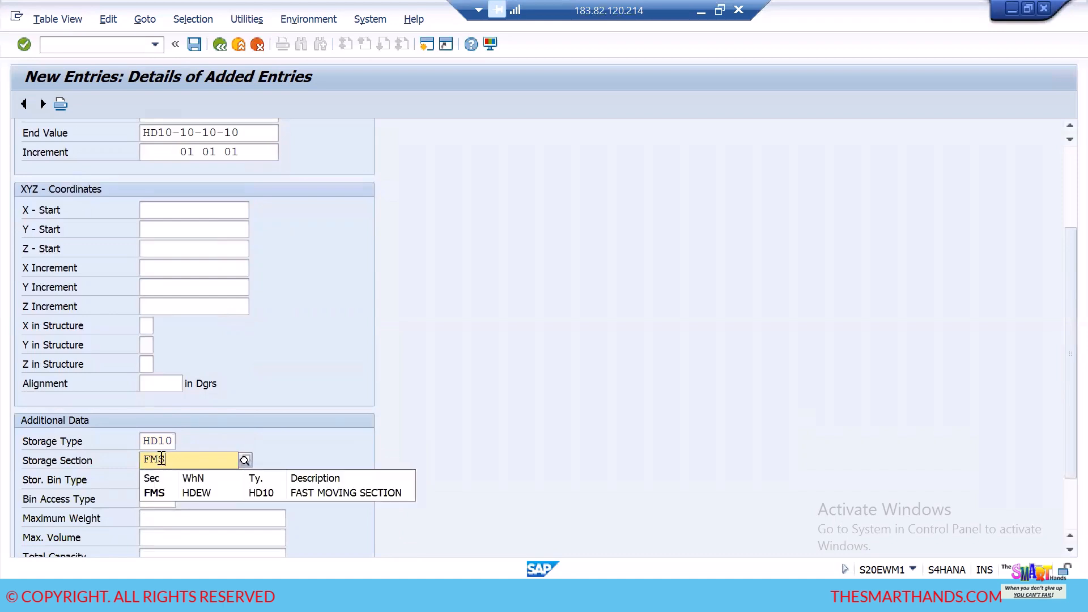
click(170, 493)
- Set the storage bin type to H1 and validate the entry
click(152, 479)
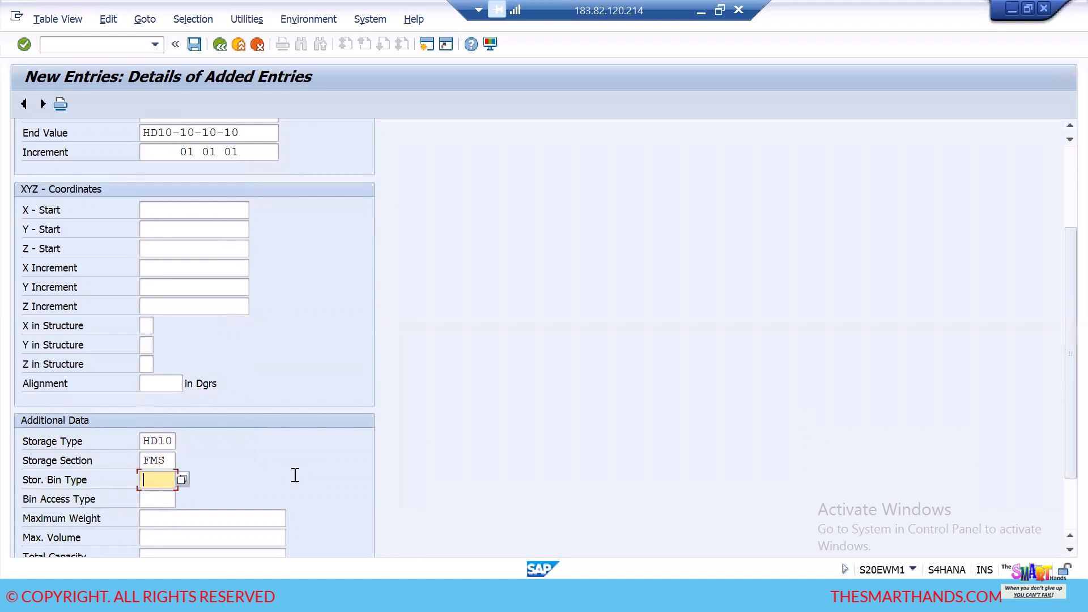
text(H1)
scroll(311, 448, down, 3)
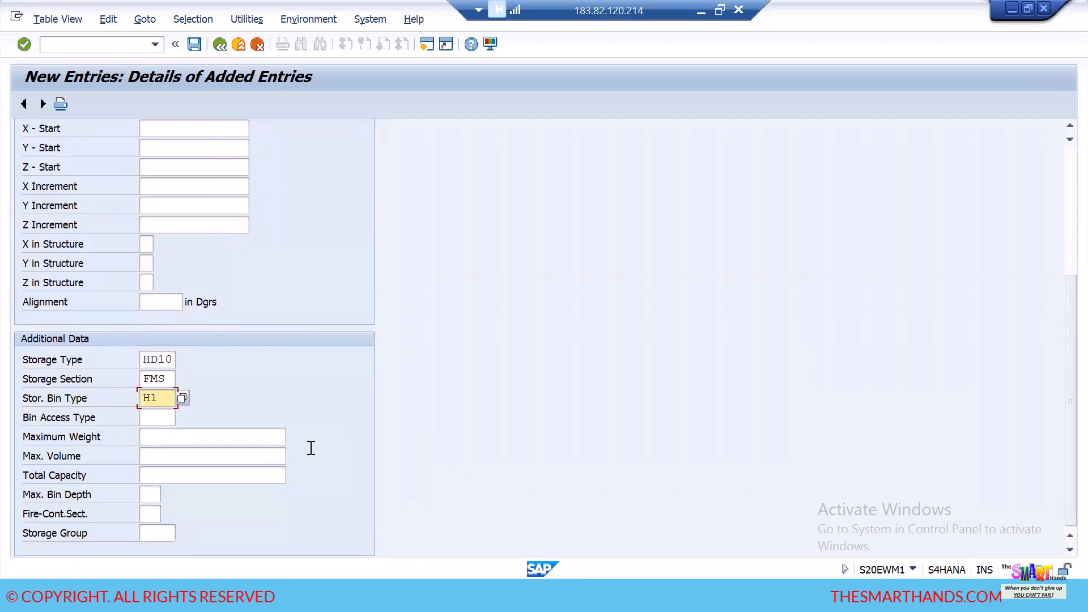
key(Return)
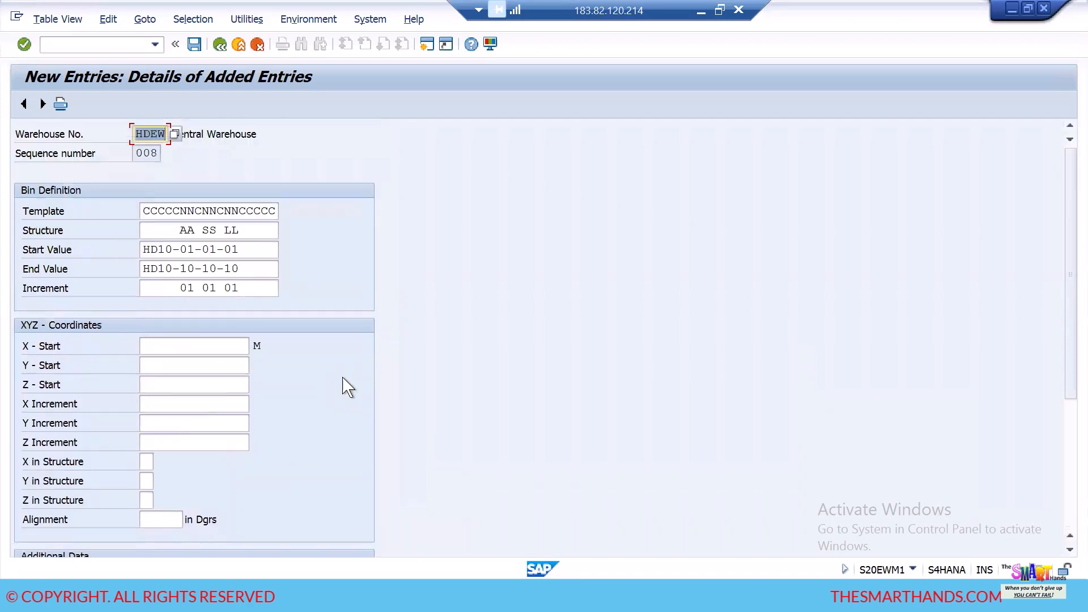
- Save the bin structure entry with Maximum Weight, Max. Volume and Total Capacity left blank, and return to the Storage Bin Generation overview
scroll(341, 391, down, 1)
scroll(343, 392, down, 5)
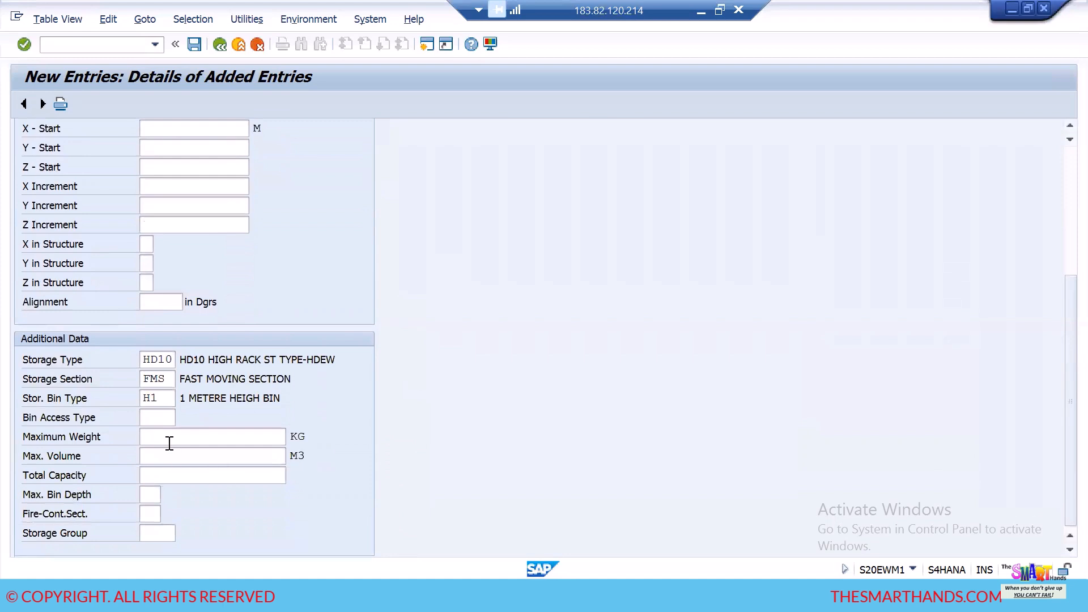
click(168, 442)
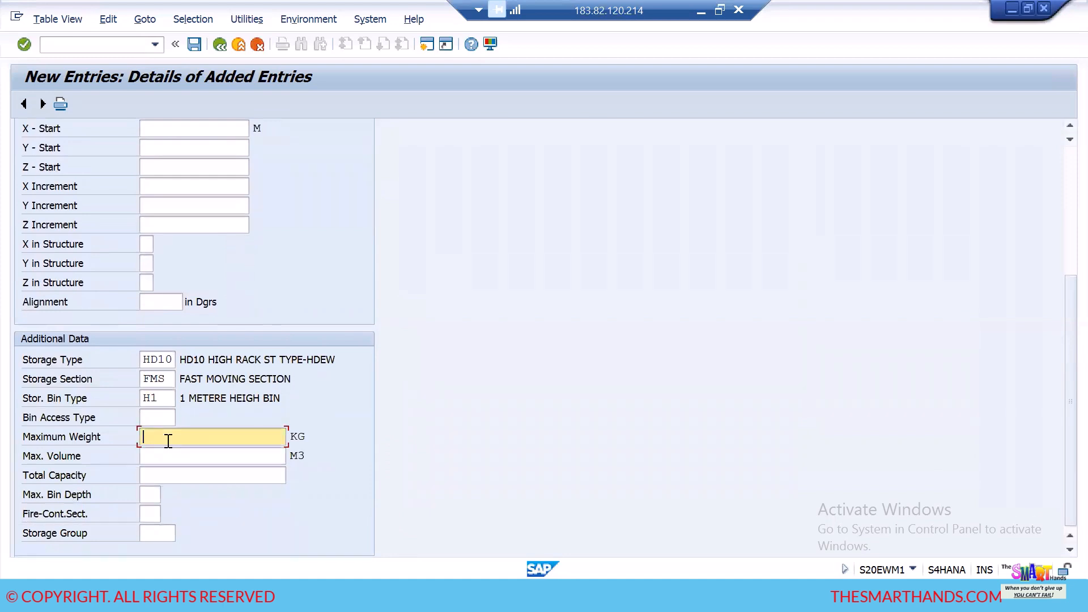
click(195, 457)
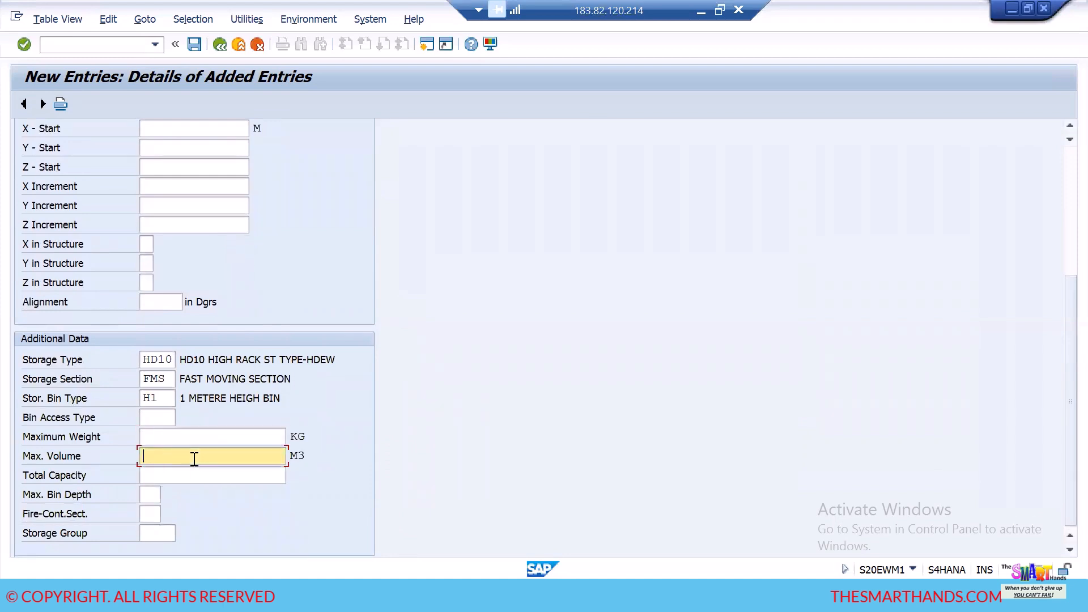
click(191, 474)
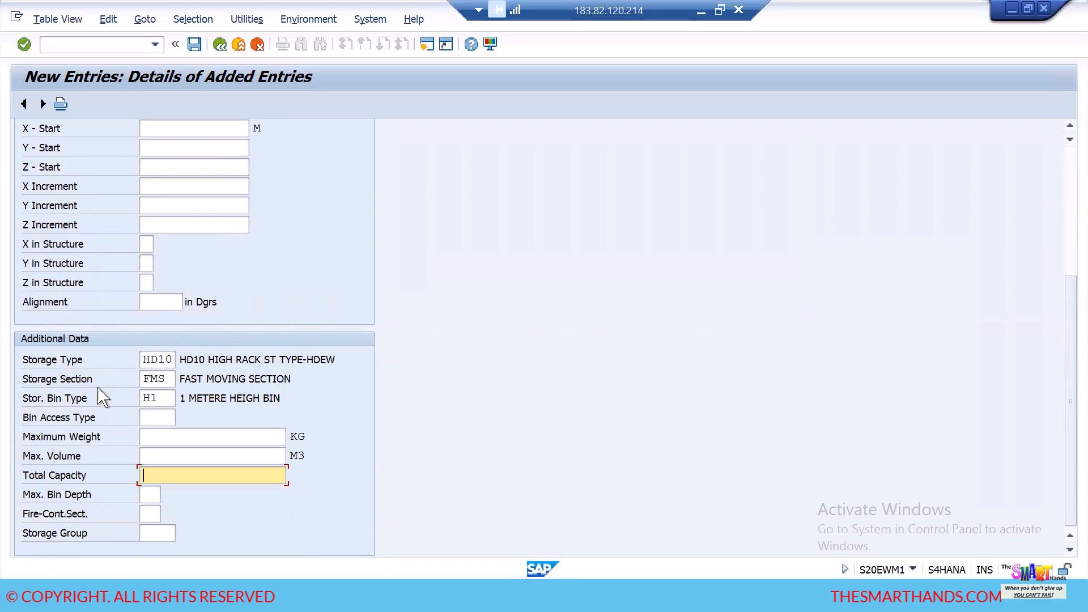
scroll(305, 448, up, 5)
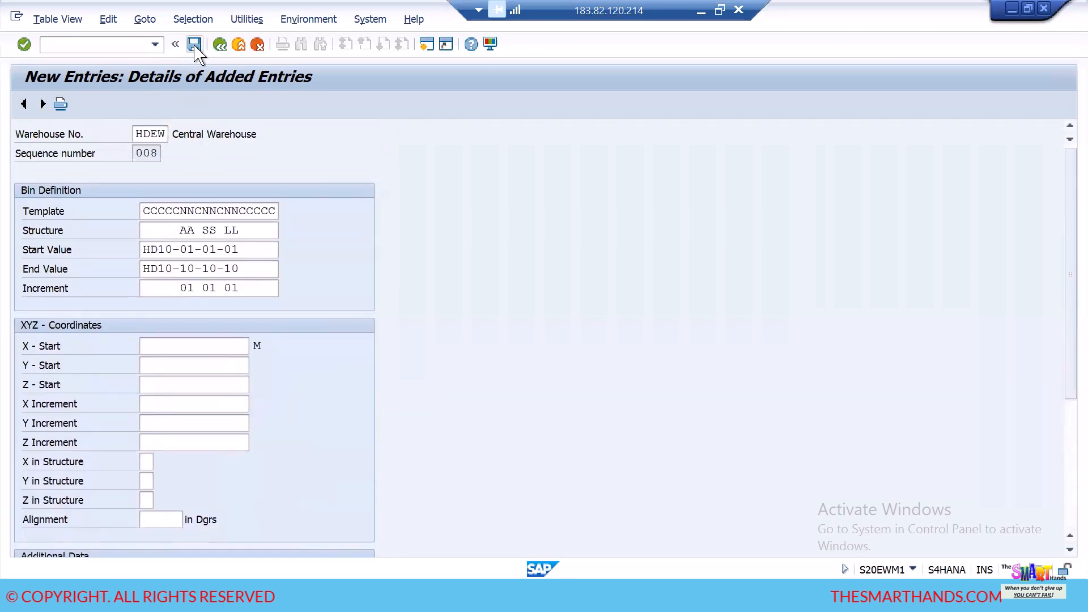
click(194, 44)
click(356, 289)
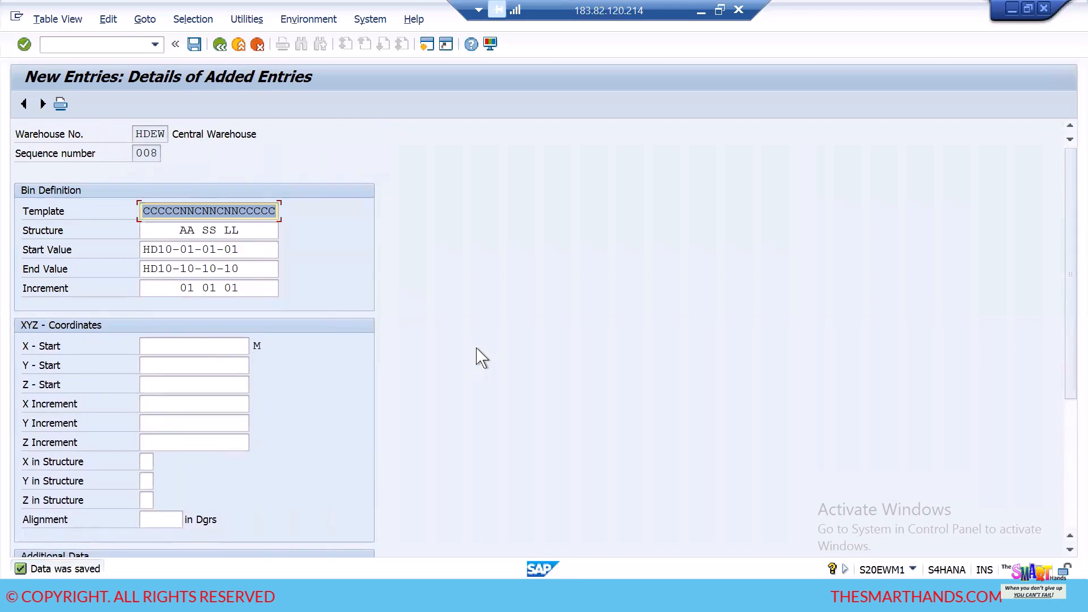
click(219, 48)
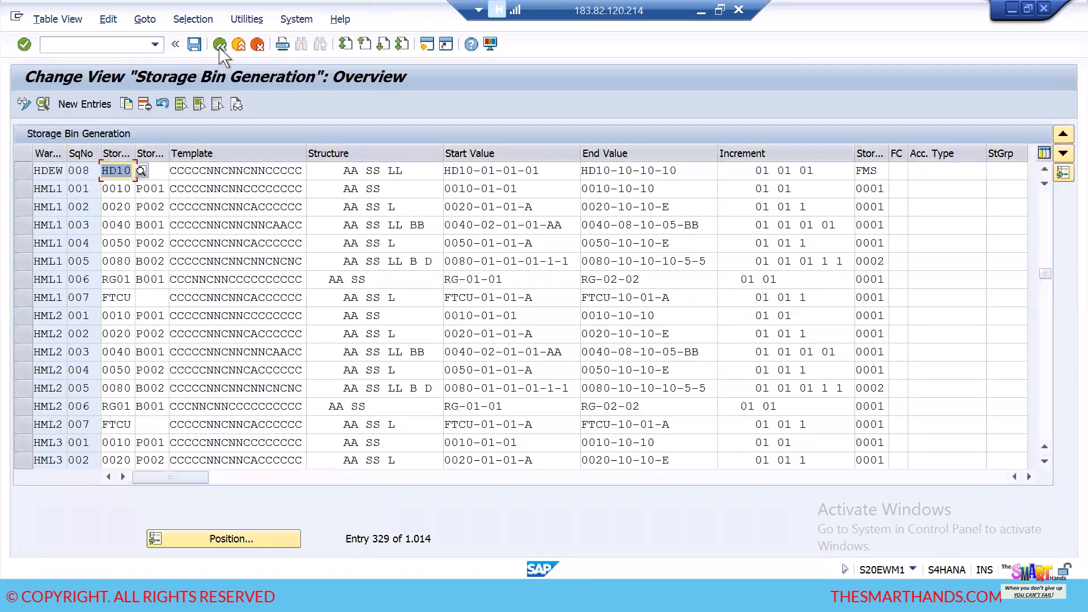
- Check the details of the saved HDEW sequence 008 entry, and return to the SAP Easy Access screen
click(26, 170)
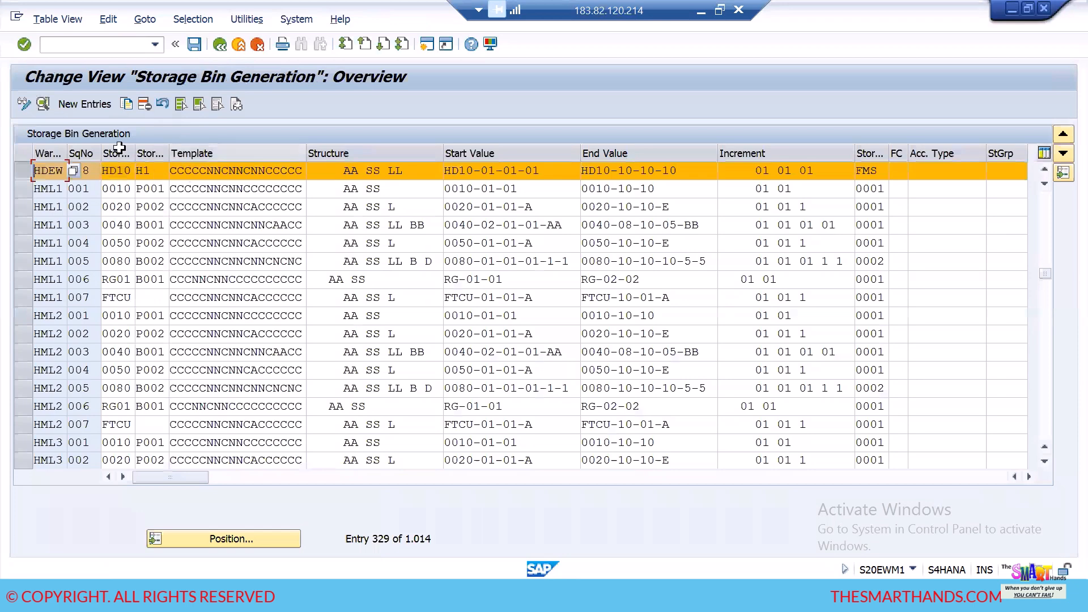
click(42, 104)
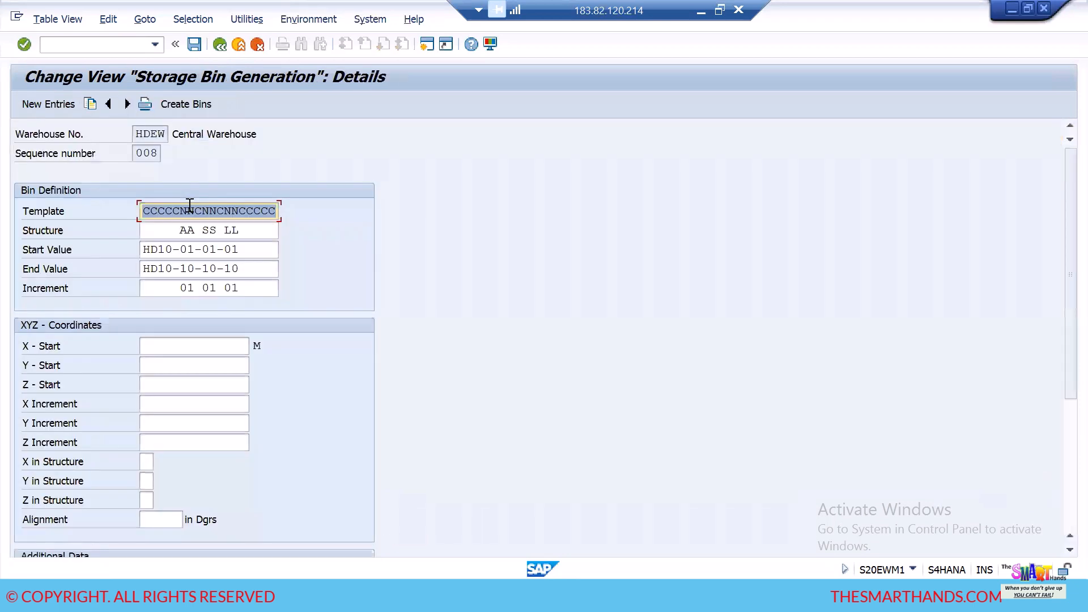
click(219, 46)
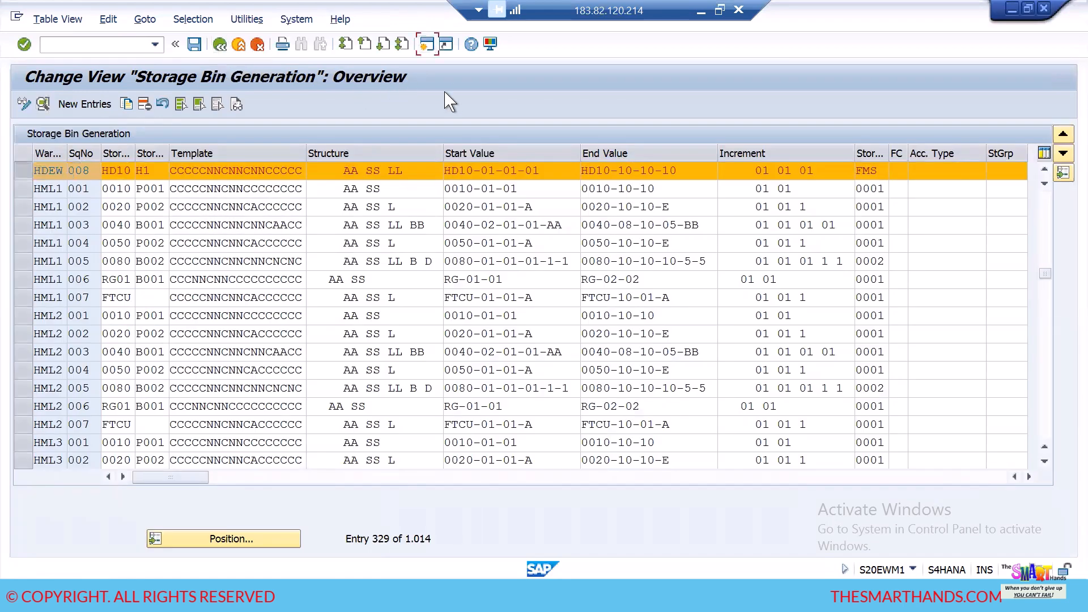
key(F3)
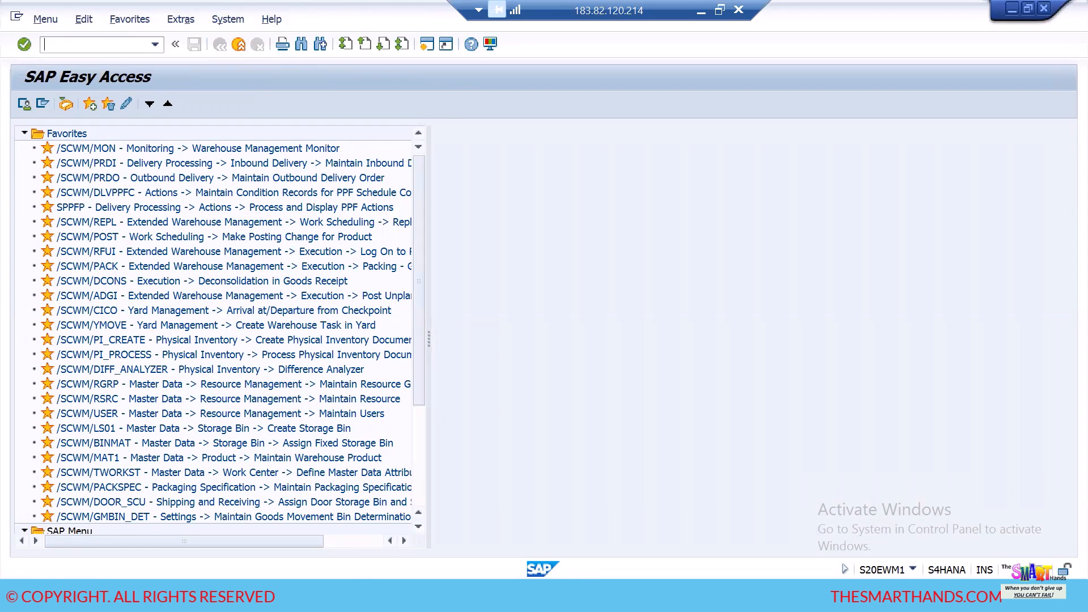
- In the Notepad notes, add the line "CREATE BIN THROUGH BIN STRUCTURE" with its transaction code below the three ways of creating bins
key(alt+Tab)
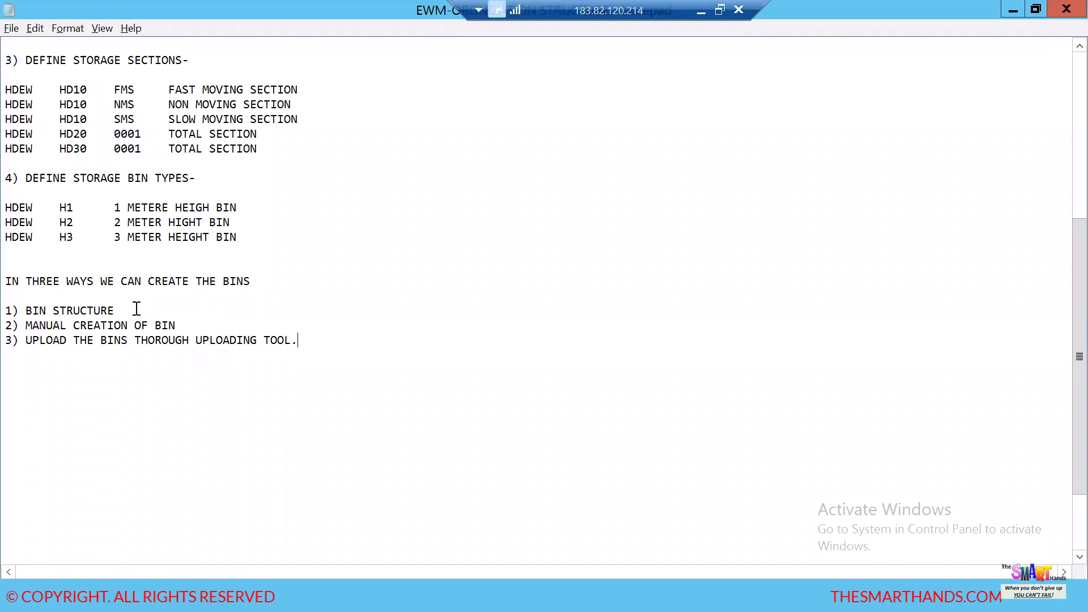
key(Return)
key(Return)
key(Return)
text(CREATE BIN)
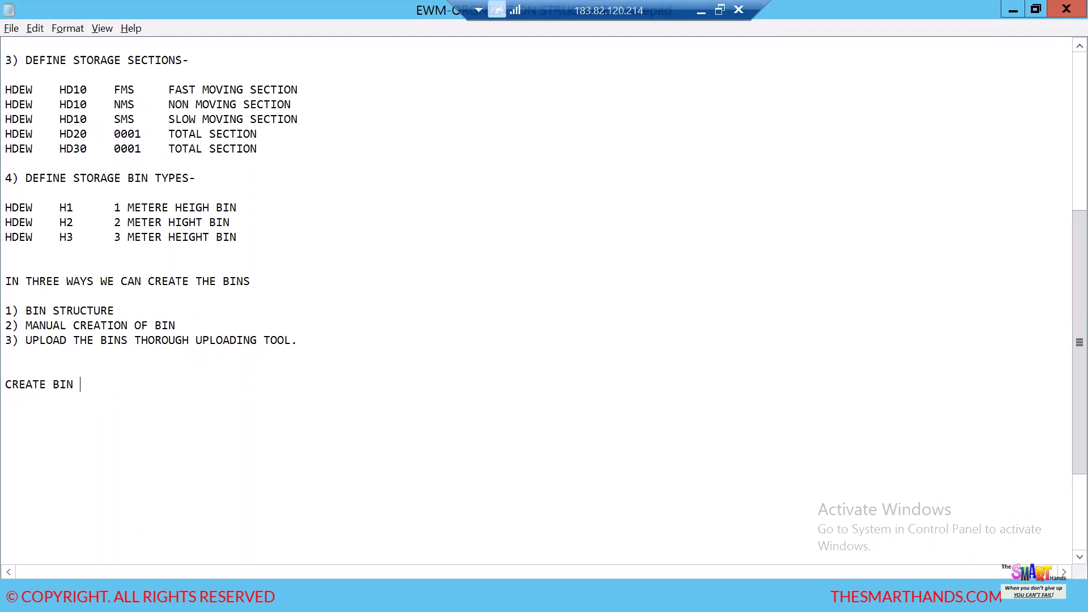
text( THROUGH BIN STRUCTURE---/N/)
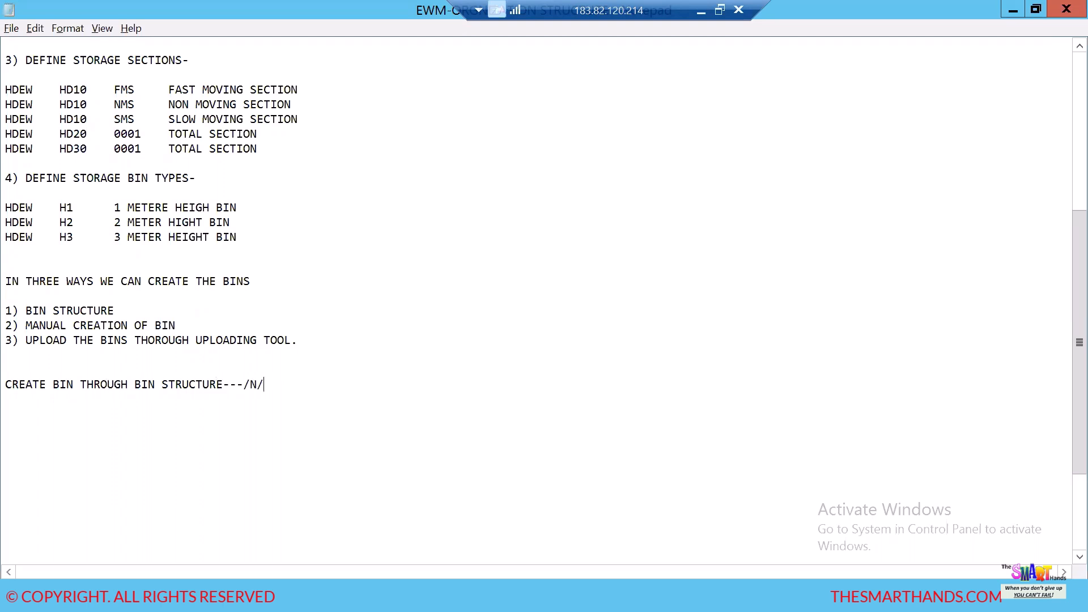
text(LS10)
- Switch back to SAP and run transaction /N/SCWM/LS10 for warehouse number HDEW
key(alt+Tab)
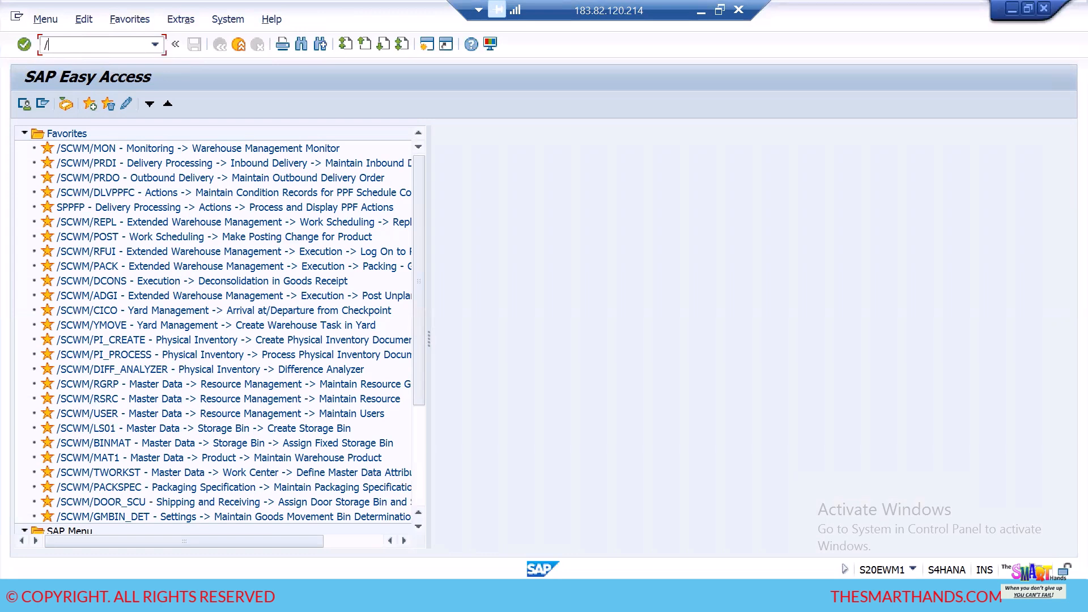
text(/N/SCW)
text(M/LS10)
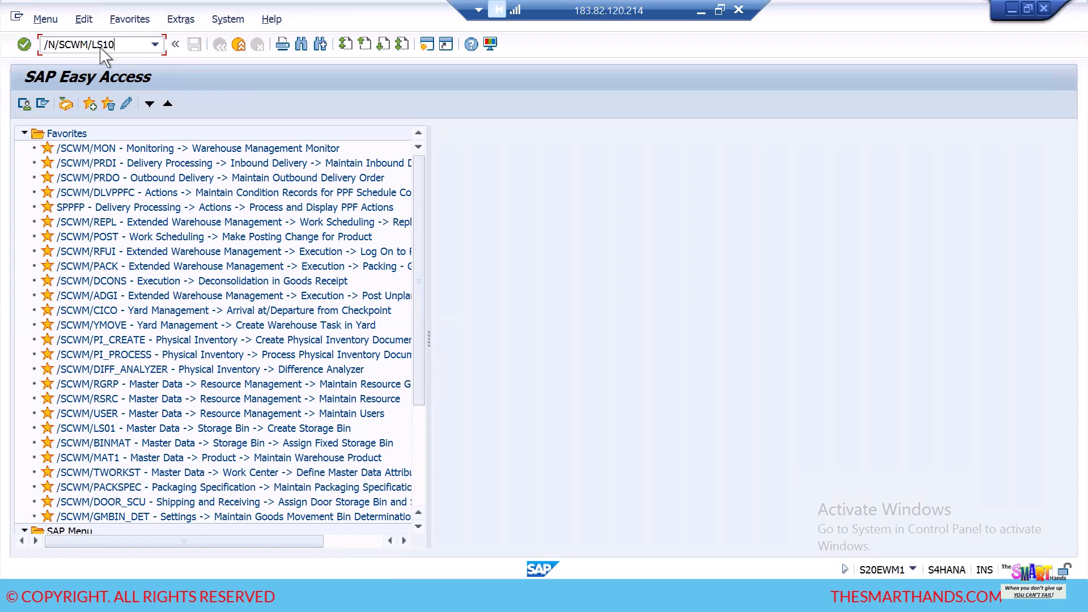
key(Return)
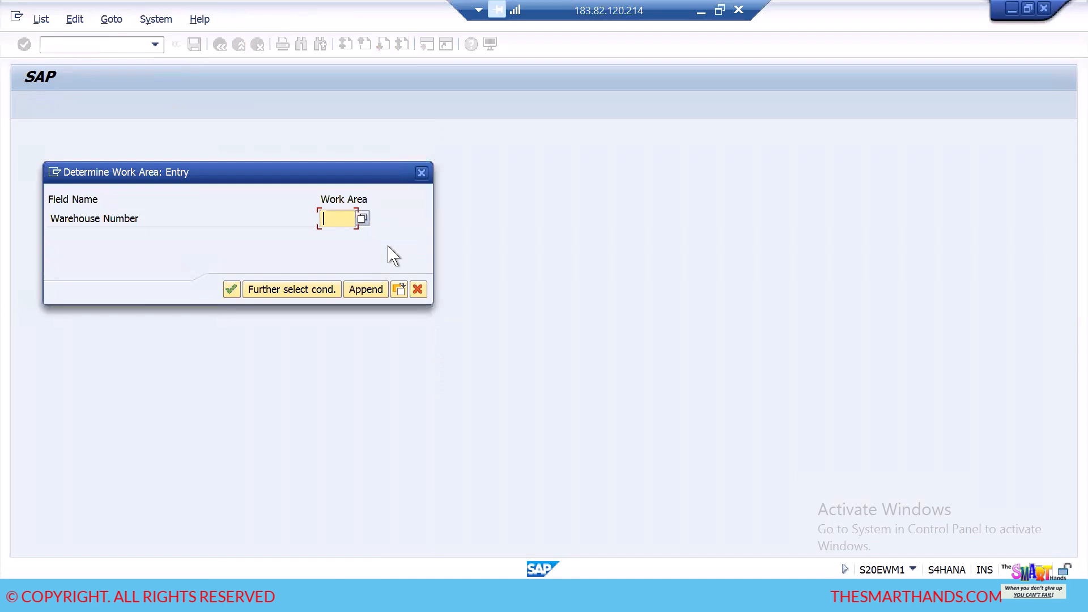
text(HDEW)
click(232, 290)
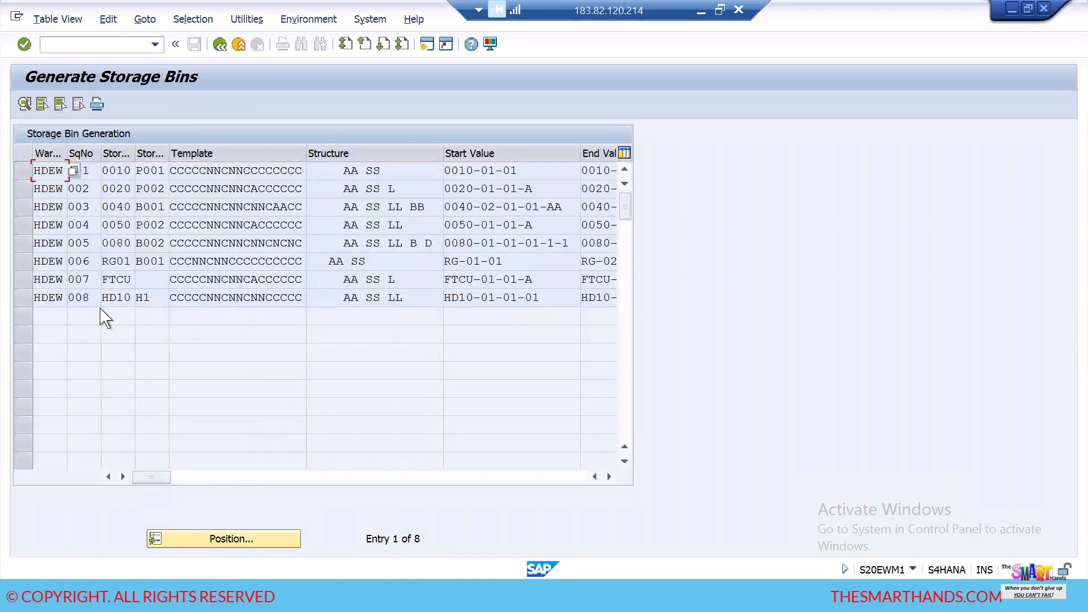
- Open the HDEW sequence 008 entry for storage type HD10 and review its bin definition and additional data
click(25, 301)
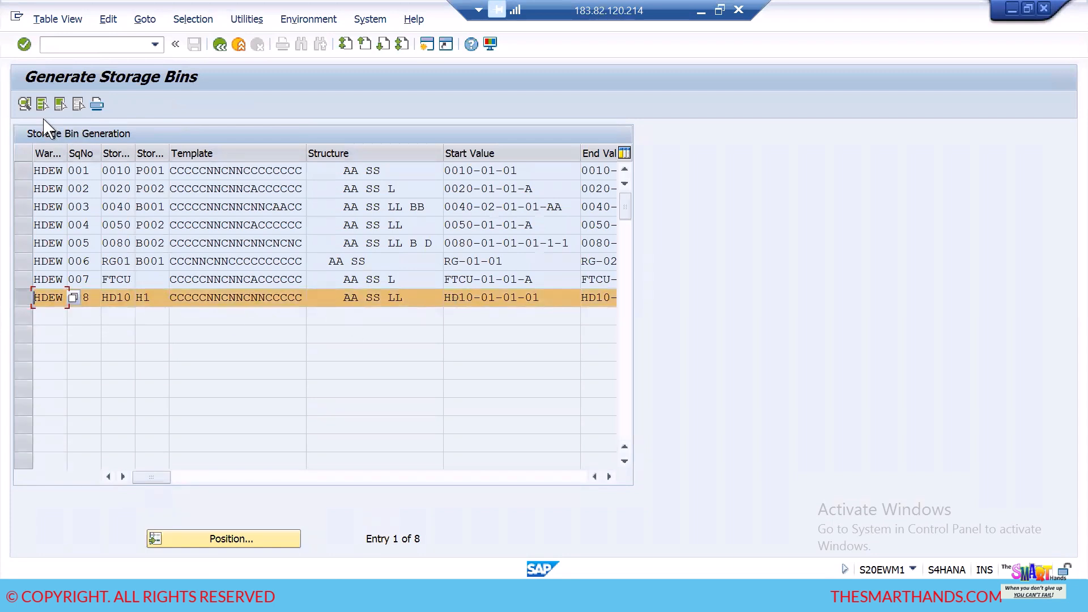
click(24, 300)
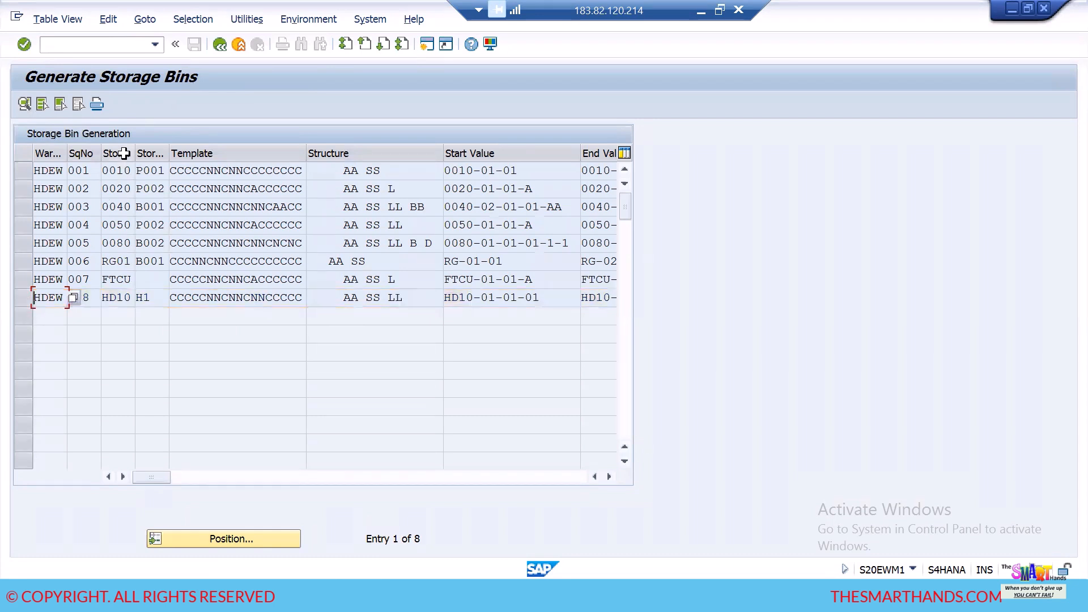
drag(134, 151, 149, 152)
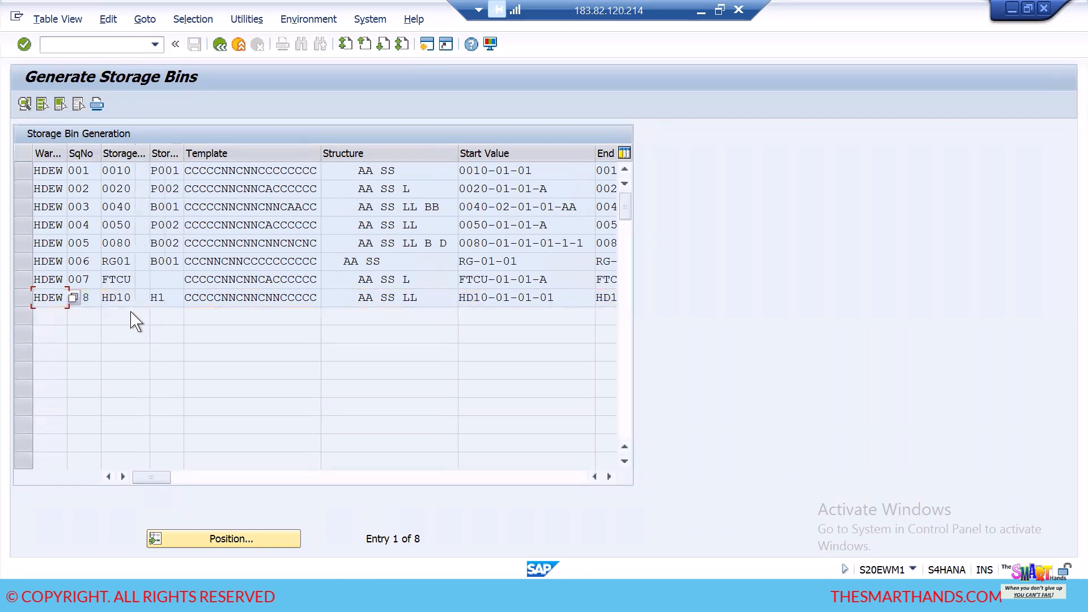
click(26, 300)
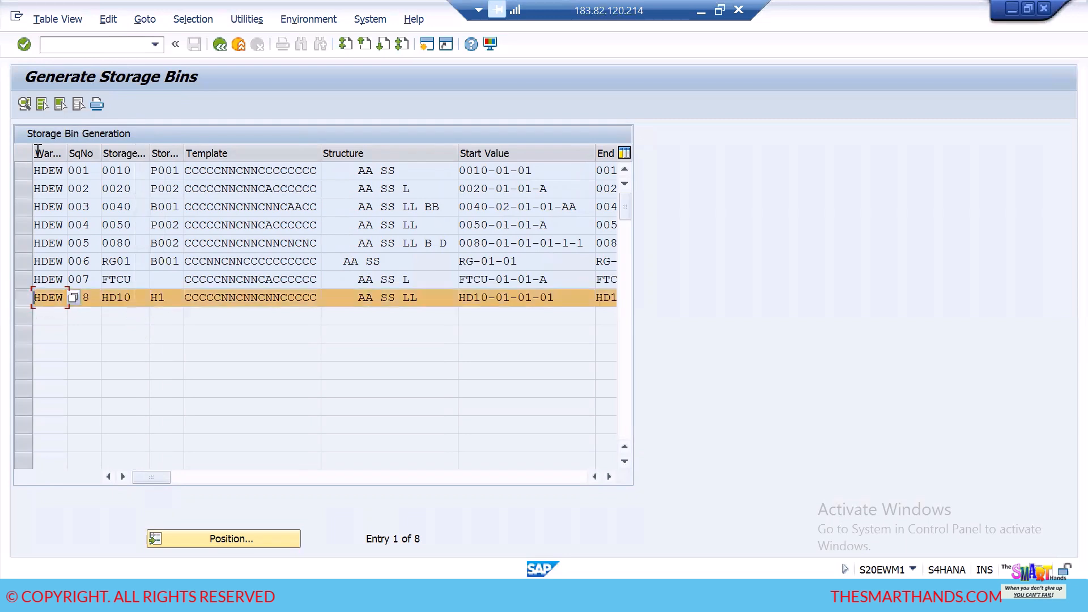
click(25, 106)
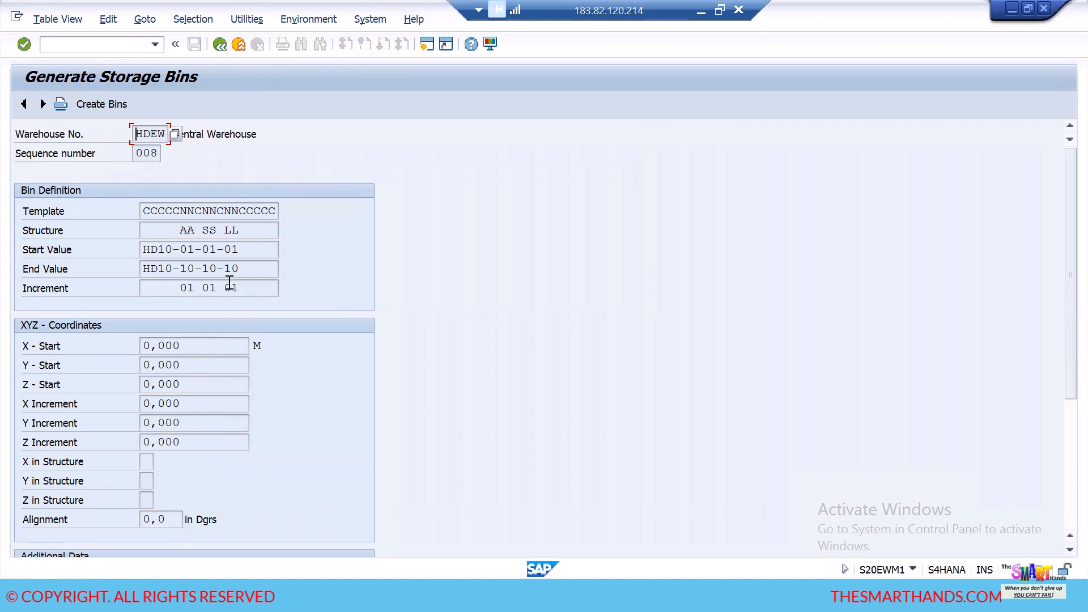
scroll(274, 335, down, 1)
scroll(274, 336, down, 1)
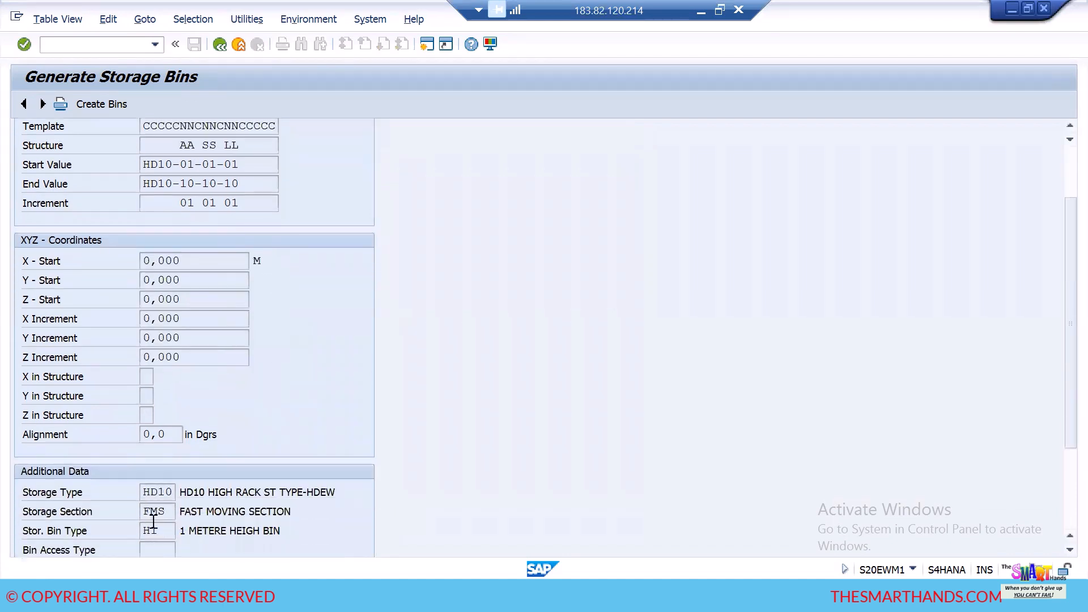
scroll(288, 353, up, 1)
scroll(288, 353, up, 1)
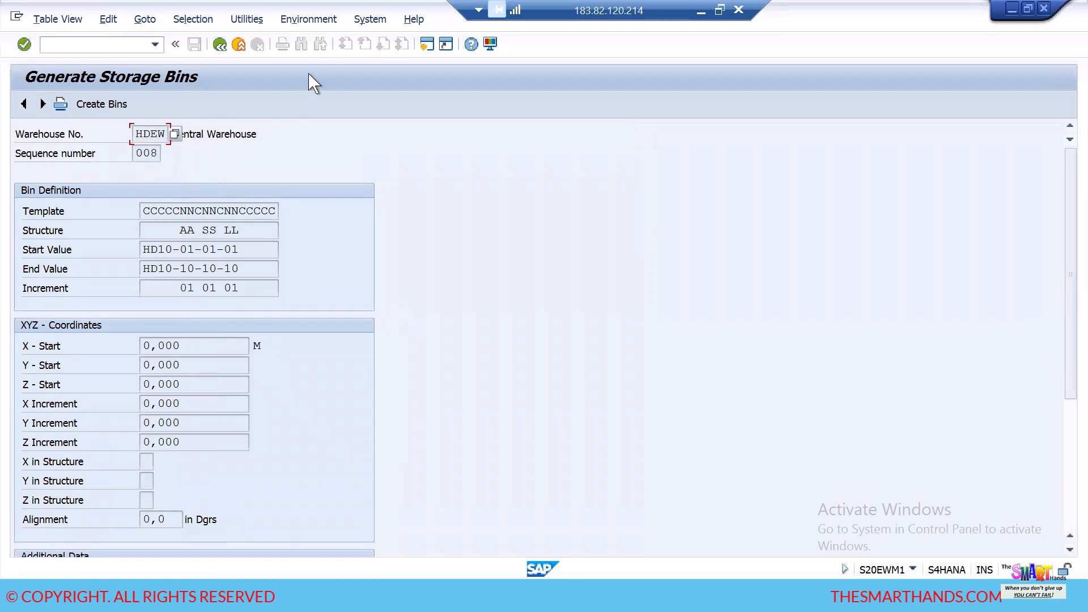
- Start Create Bins for the sequence 008 entry and look through the list of storage bins to generate
click(318, 19)
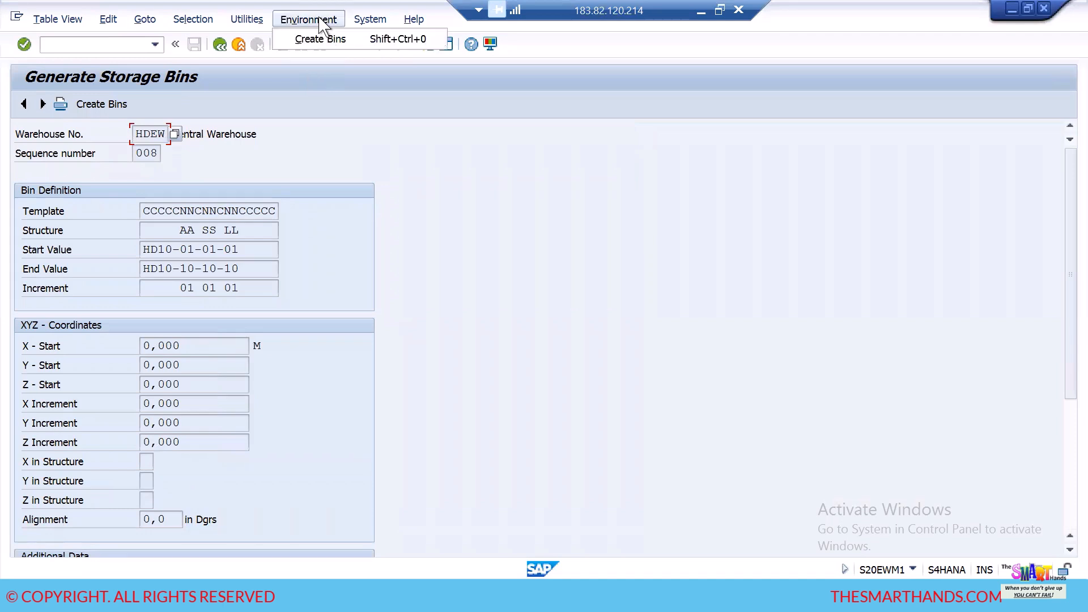
click(323, 40)
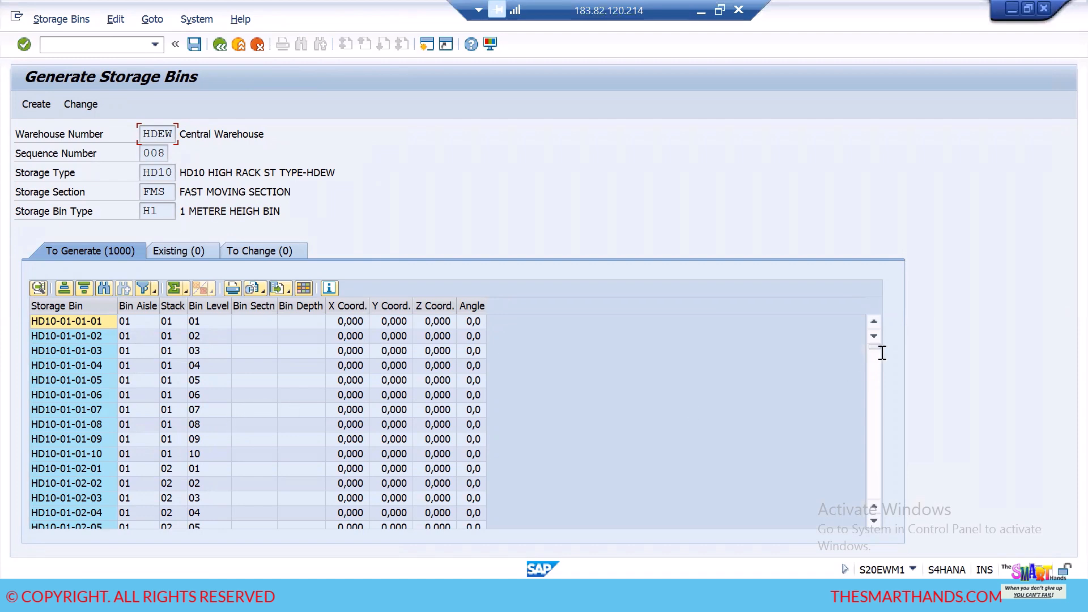
scroll(876, 383, down, 18)
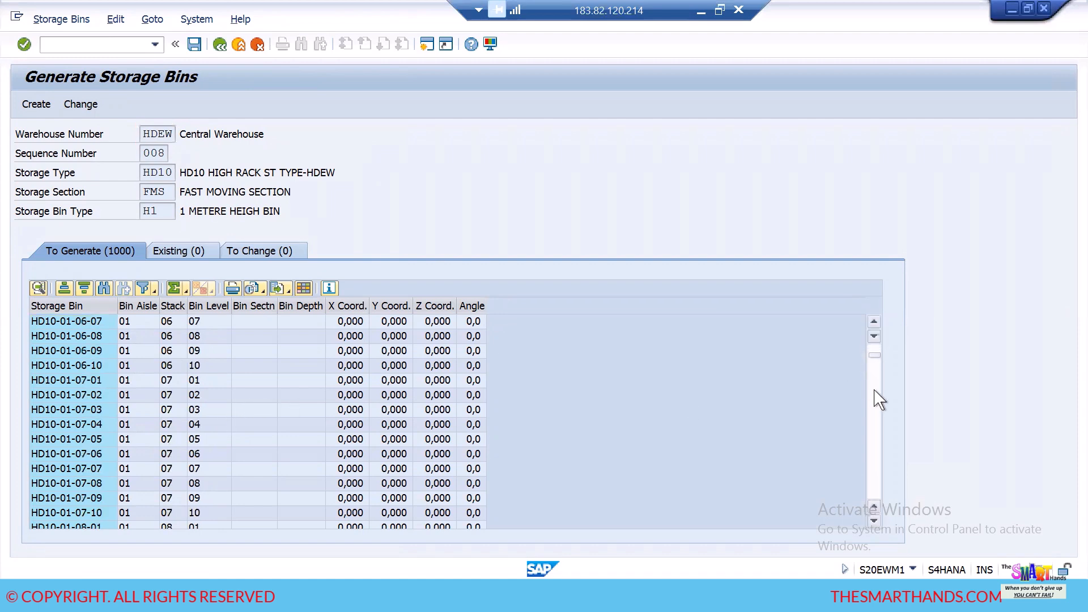
click(85, 352)
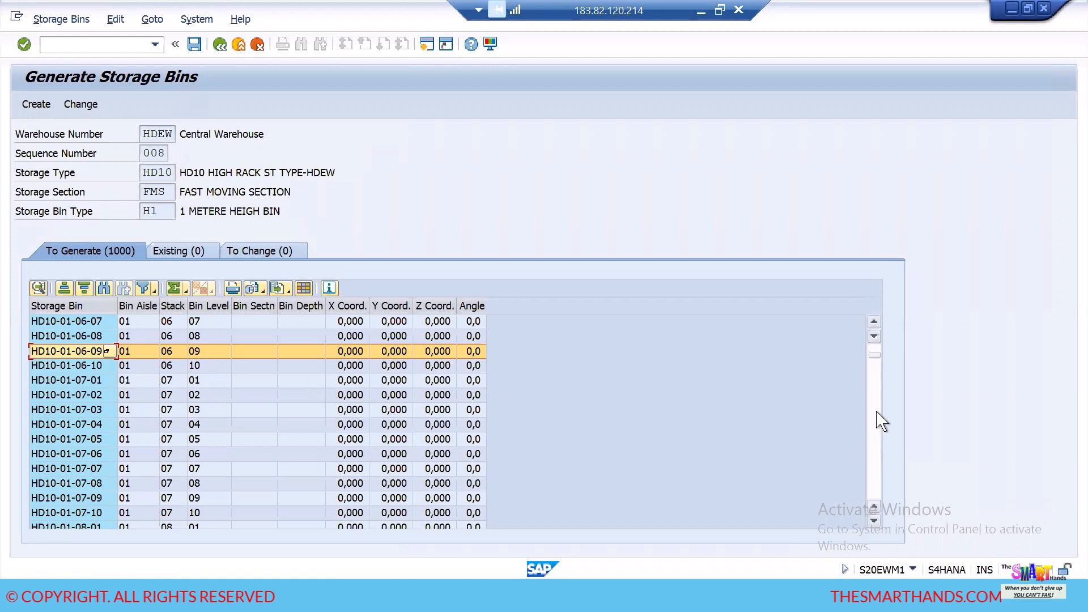
drag(875, 354, 874, 357)
click(874, 355)
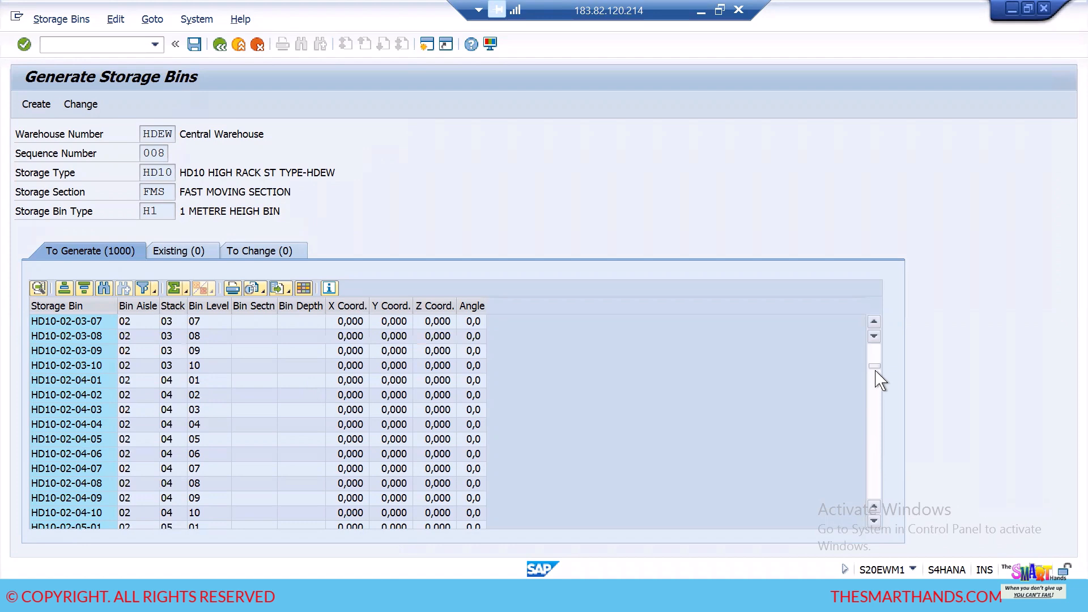
click(876, 430)
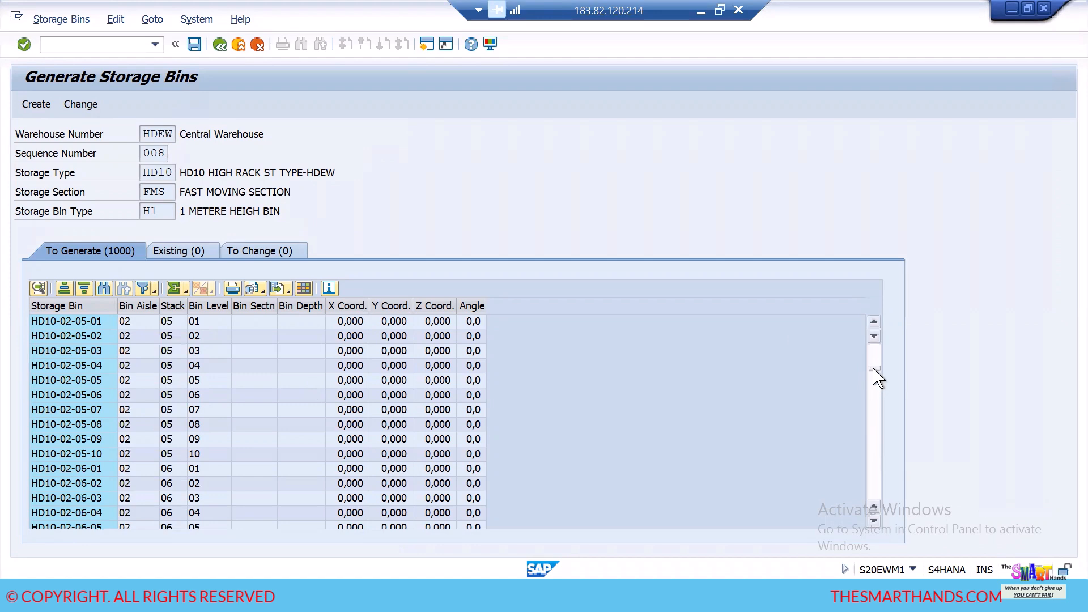
- Try to create the listed HD10 storage bins, and close the log
click(36, 108)
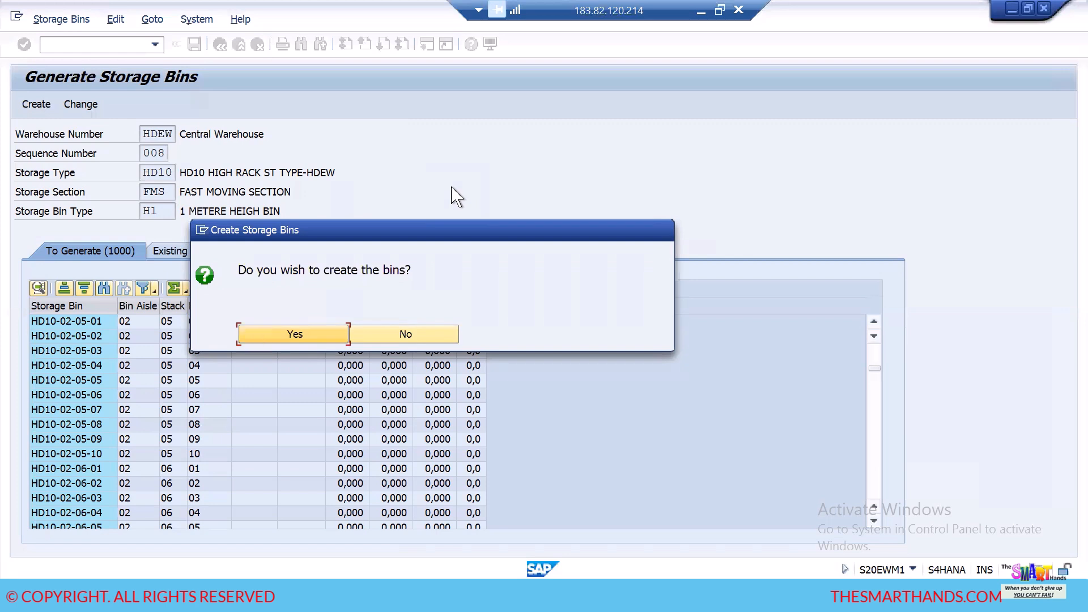
click(320, 337)
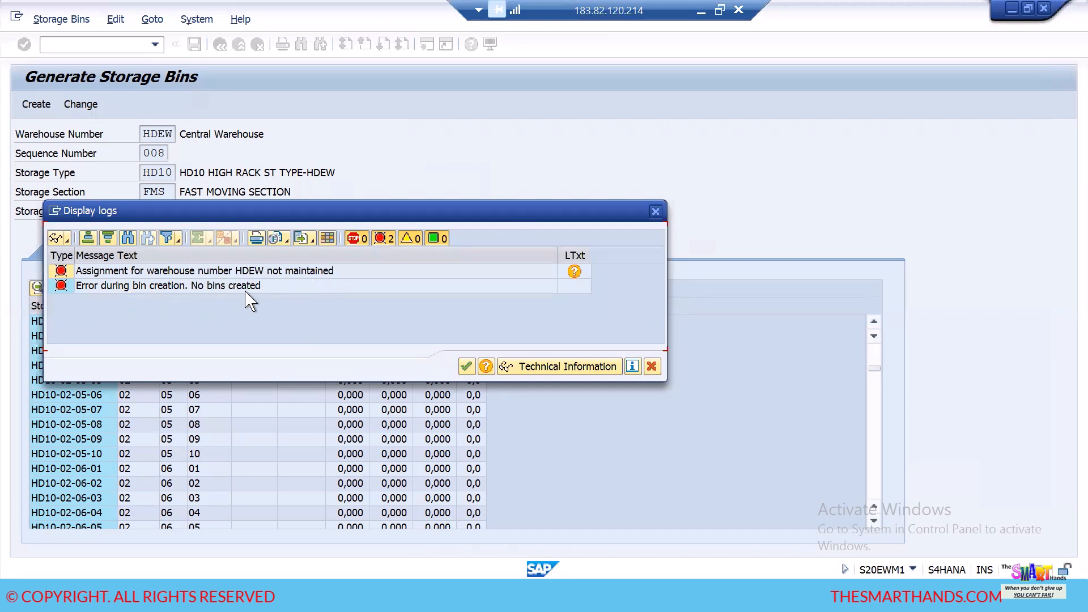
click(466, 366)
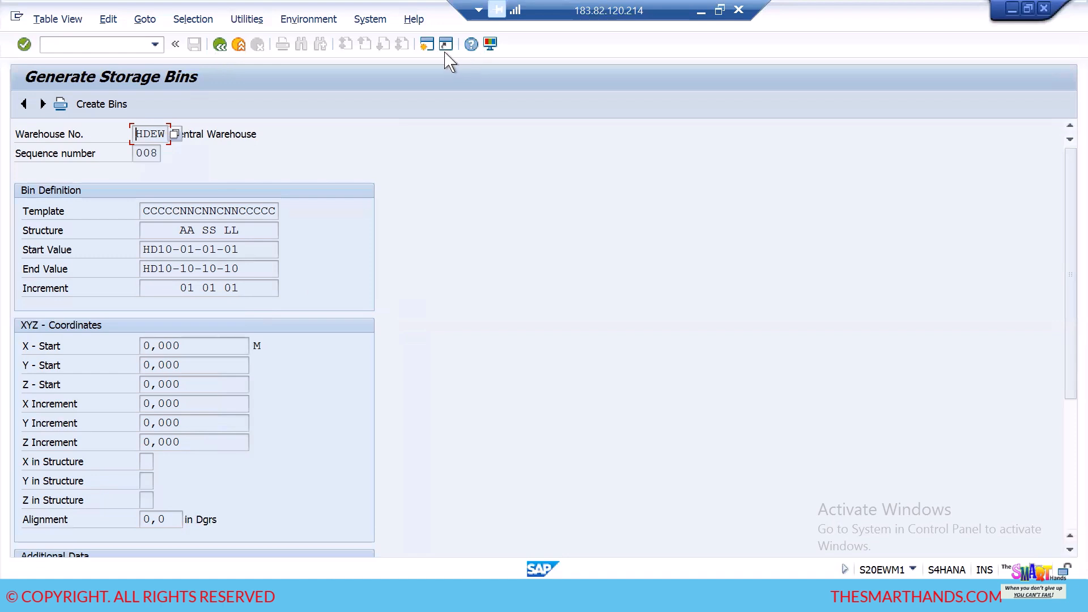
- Start Create Bins again for the HDEW sequence 008 entry
click(309, 19)
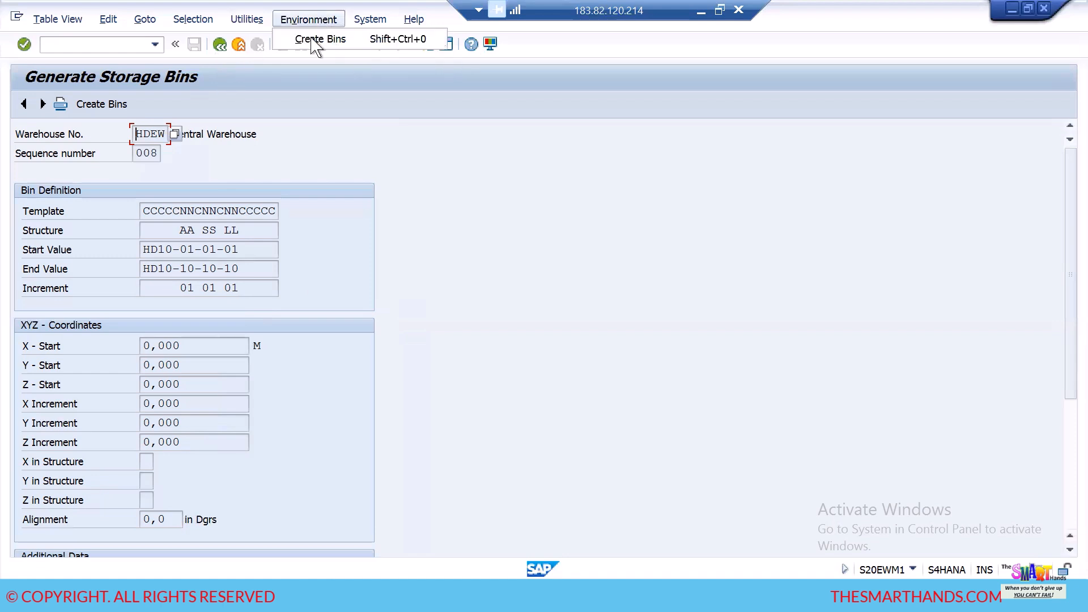
click(309, 40)
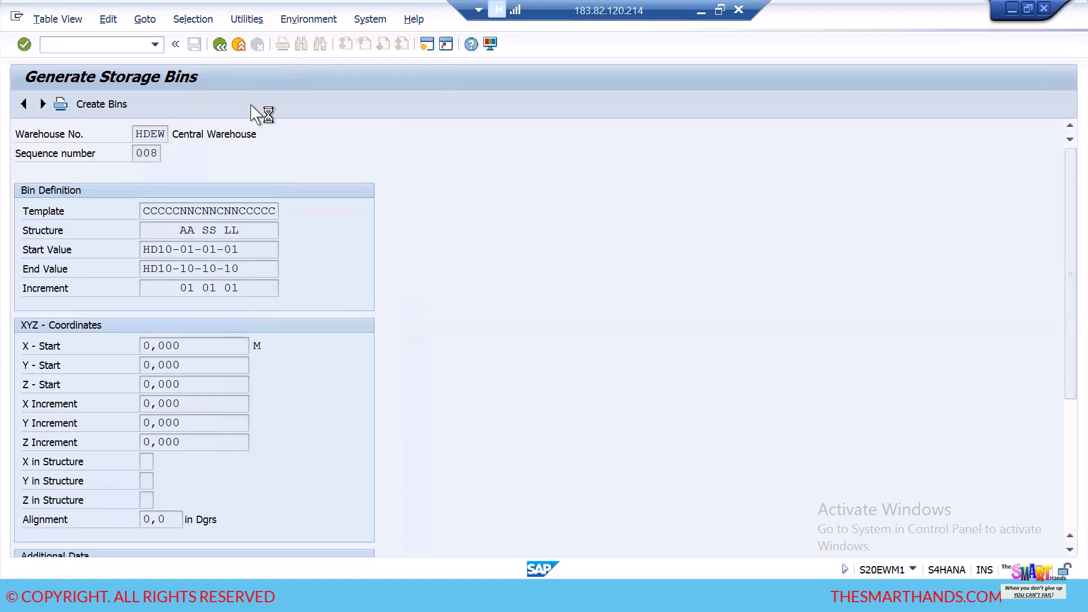